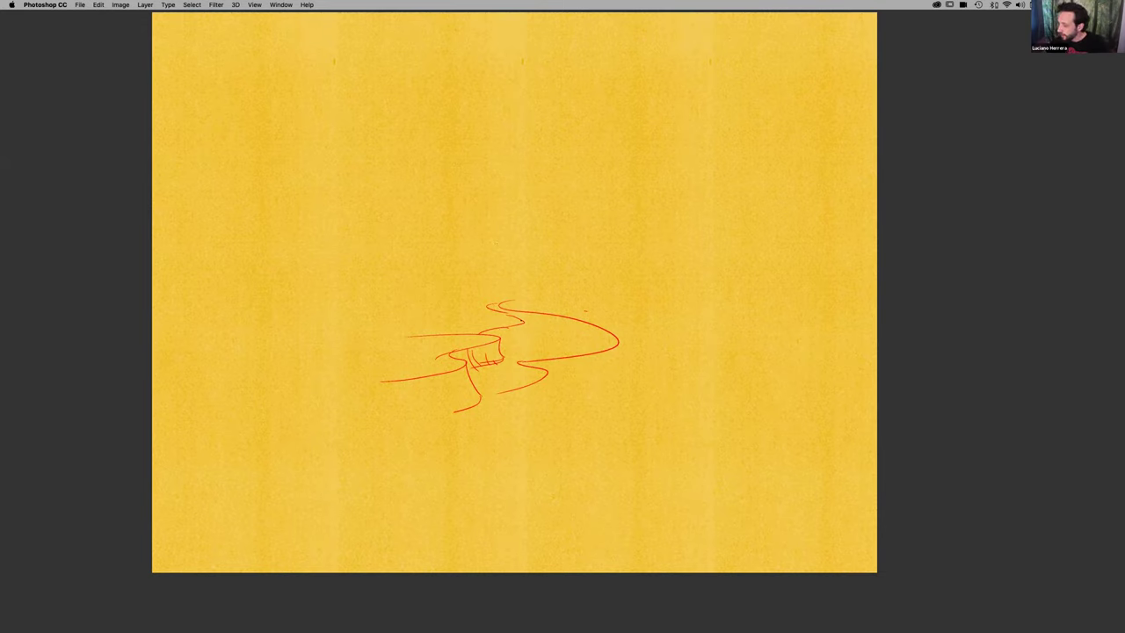
# Sketch the rear ledge's vertical edge and back line, with an arched contour and small rounded rocks on top
pyautogui.moveTo(515, 287); pyautogui.dragTo(517, 323)
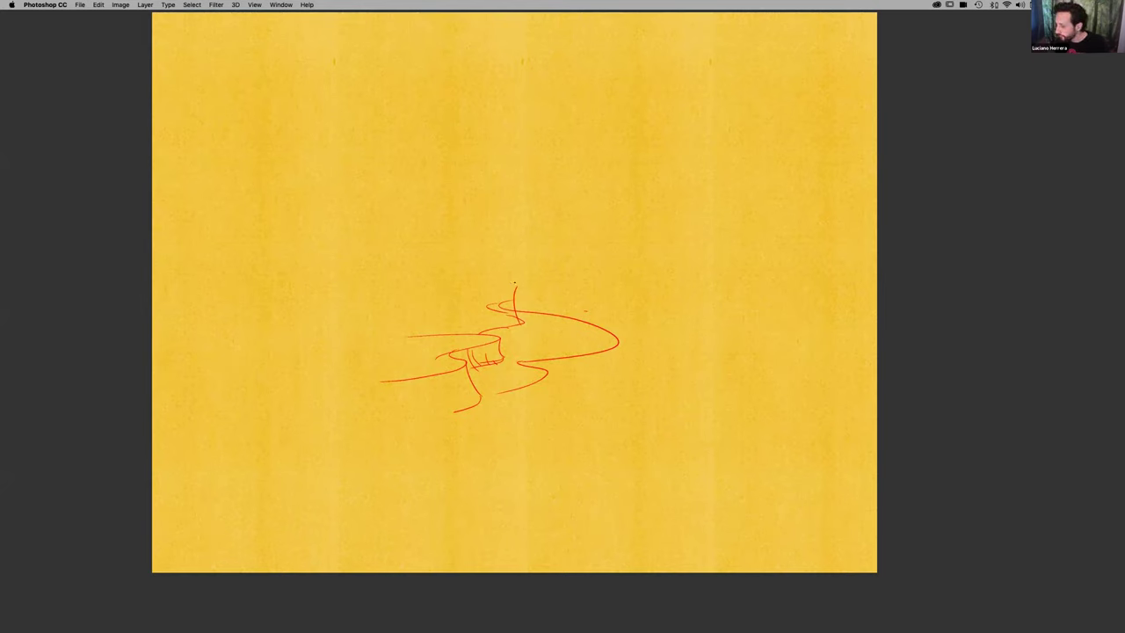
pyautogui.moveTo(516, 286); pyautogui.dragTo(423, 270)
pyautogui.moveTo(423, 311)
pyautogui.mouseDown()
pyautogui.moveTo(459, 309)
pyautogui.moveTo(456, 287)
pyautogui.moveTo(471, 311)
pyautogui.mouseUp()
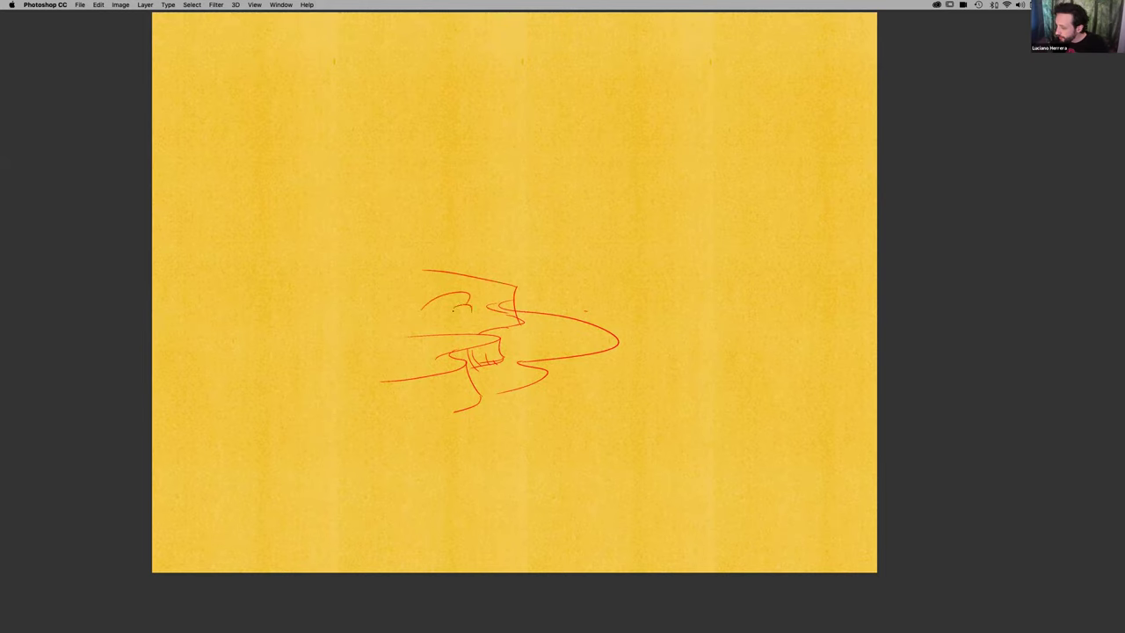
pyautogui.moveTo(446, 318)
pyautogui.mouseDown()
pyautogui.moveTo(419, 314)
pyautogui.moveTo(450, 318)
pyautogui.mouseUp()
pyautogui.press('super+z')
pyautogui.press('super+z')
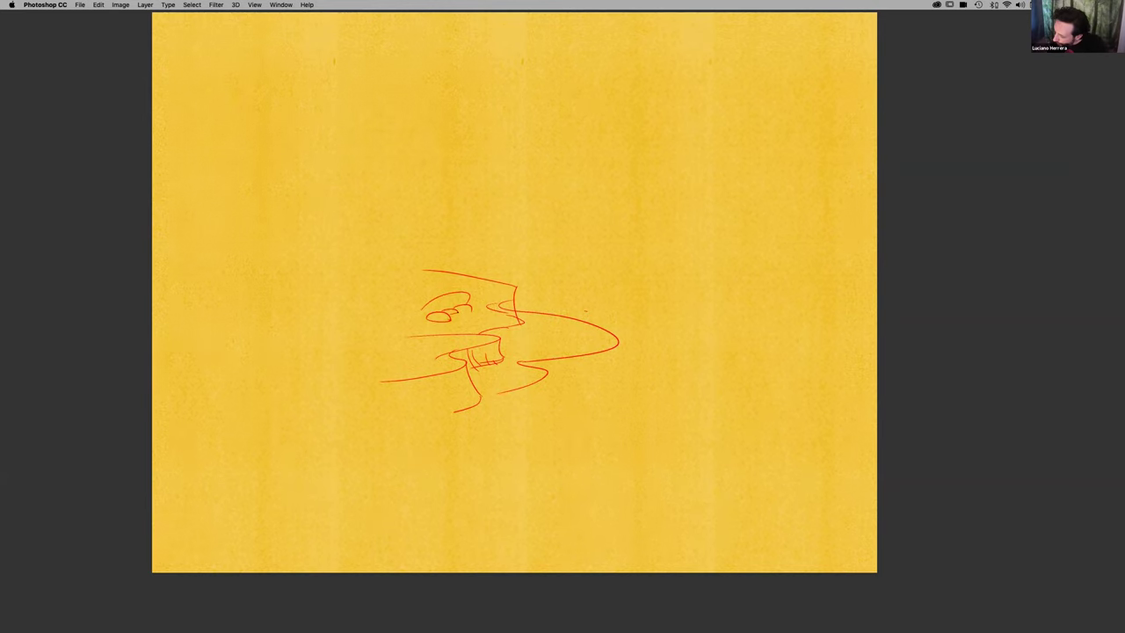
pyautogui.moveTo(457, 315); pyautogui.dragTo(473, 312)
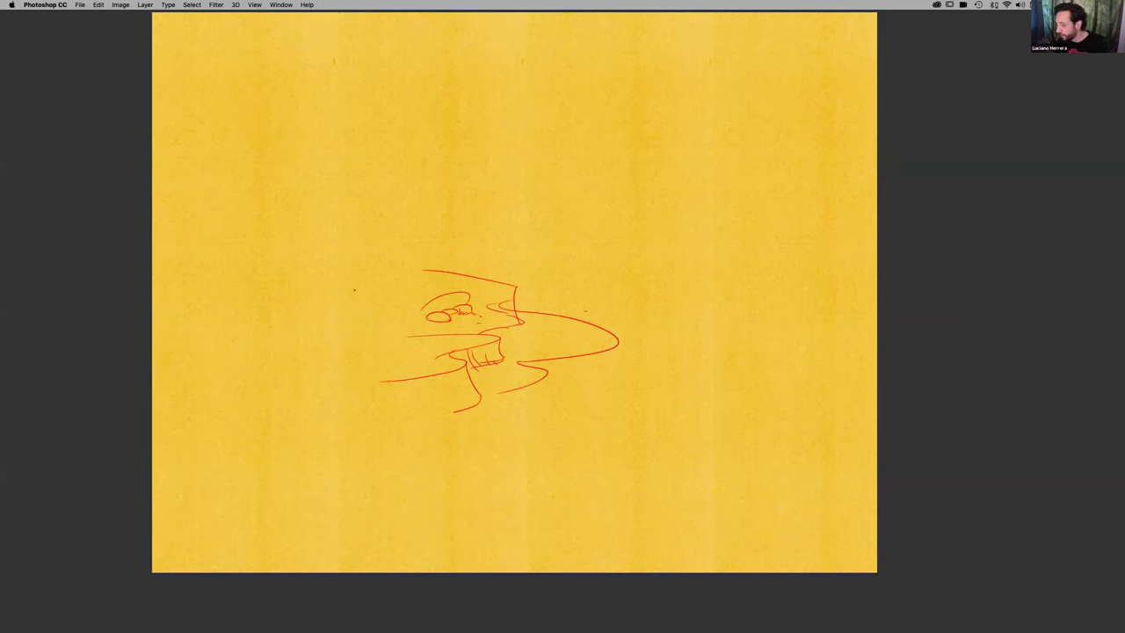
# Add a wavy bank line beside the rocks and sketch the terrain's front profile, curving under the front ledge and climbing to a steep left slope
pyautogui.moveTo(356, 298); pyautogui.dragTo(424, 319)
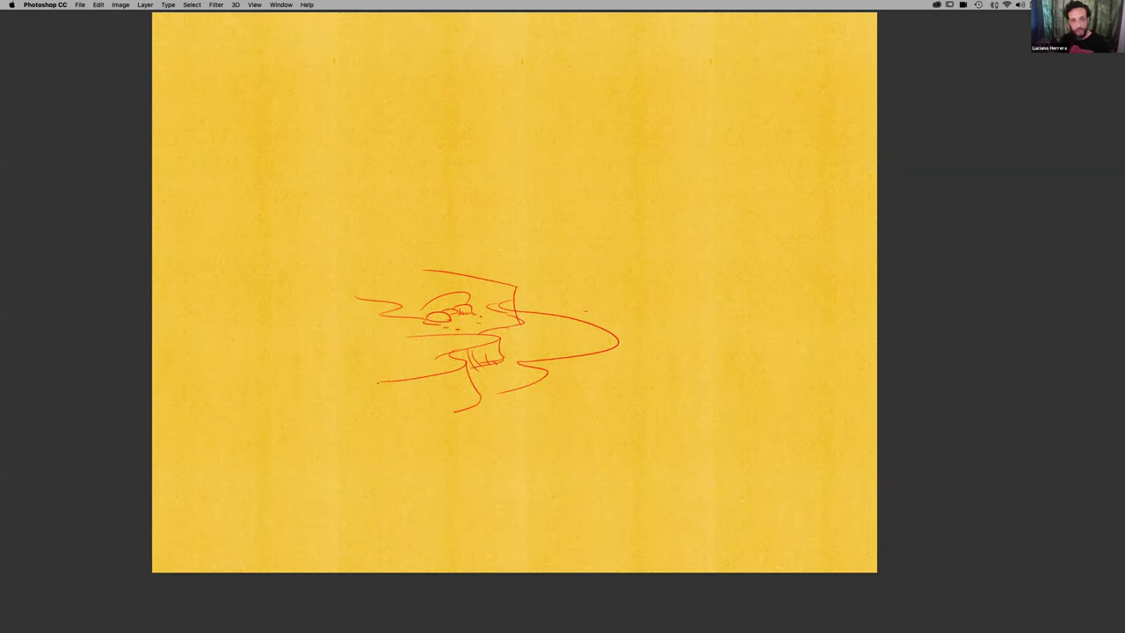
pyautogui.moveTo(382, 383); pyautogui.dragTo(456, 410)
pyautogui.moveTo(381, 383); pyautogui.dragTo(226, 331)
pyautogui.press('super+z')
pyautogui.moveTo(362, 355)
pyautogui.mouseDown()
pyautogui.moveTo(325, 355)
pyautogui.moveTo(296, 380)
pyautogui.moveTo(275, 341)
pyautogui.moveTo(261, 346)
pyautogui.moveTo(305, 363)
pyautogui.moveTo(287, 360)
pyautogui.moveTo(269, 313)
pyautogui.mouseUp()
pyautogui.press('super+z')
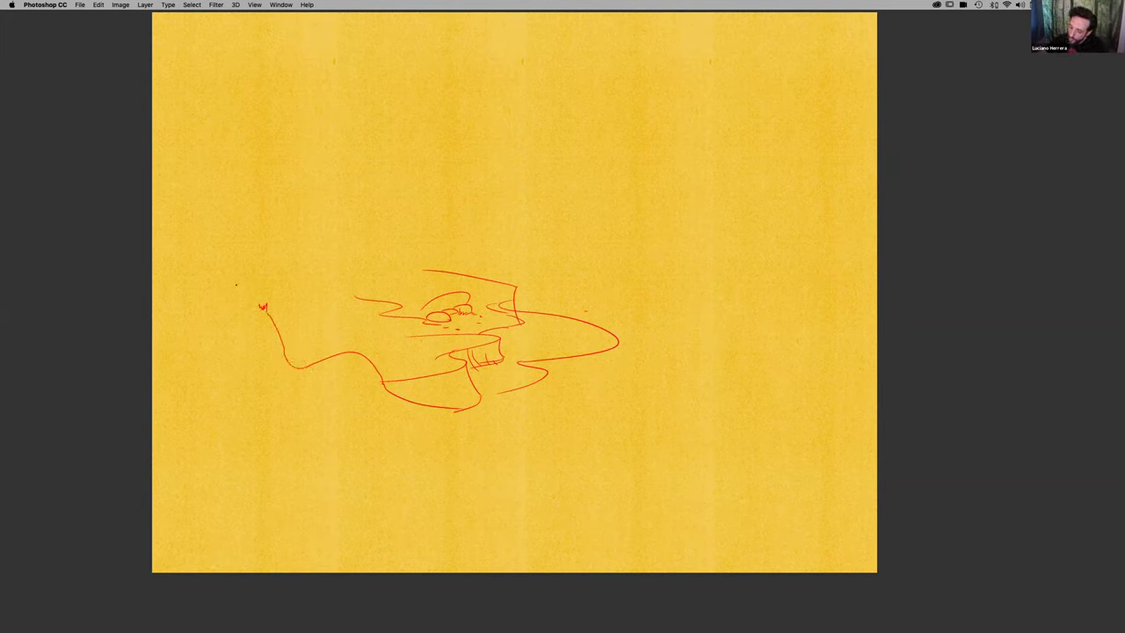
pyautogui.moveTo(261, 307); pyautogui.dragTo(240, 262)
# Draw the terrain block's straight vertical left edge and a long, slightly descending base line beneath the profile
pyautogui.keyDown('shift'); pyautogui.click(236, 428); pyautogui.keyUp('shift')
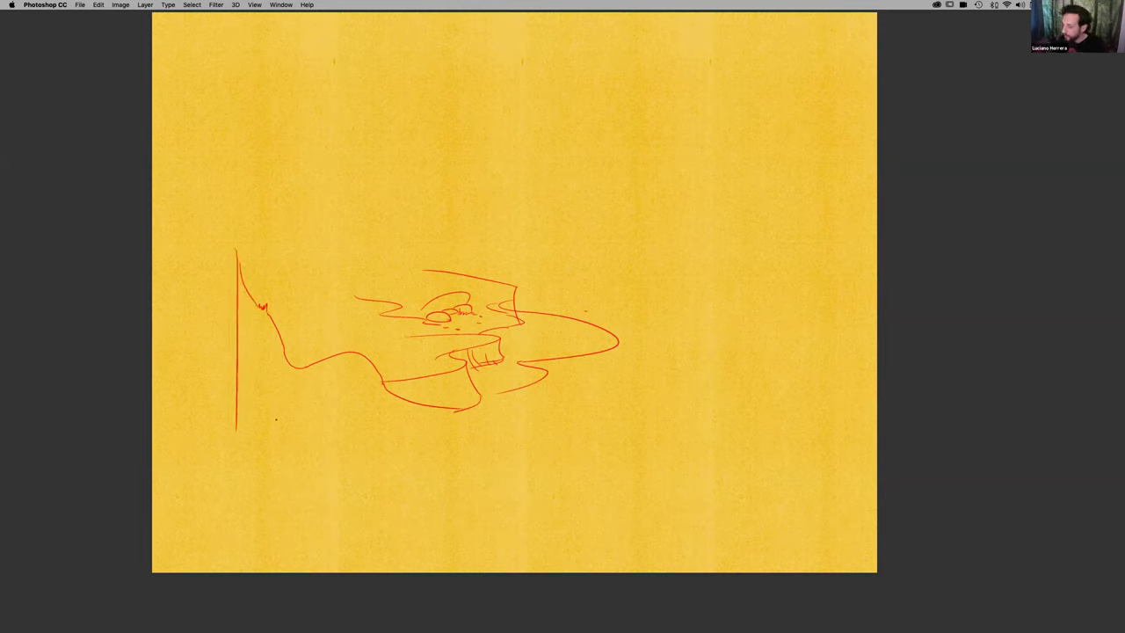
pyautogui.moveTo(234, 392); pyautogui.dragTo(791, 431)
pyautogui.hotkey('ctrl', 'z')
pyautogui.moveTo(234, 408); pyautogui.dragTo(761, 434)
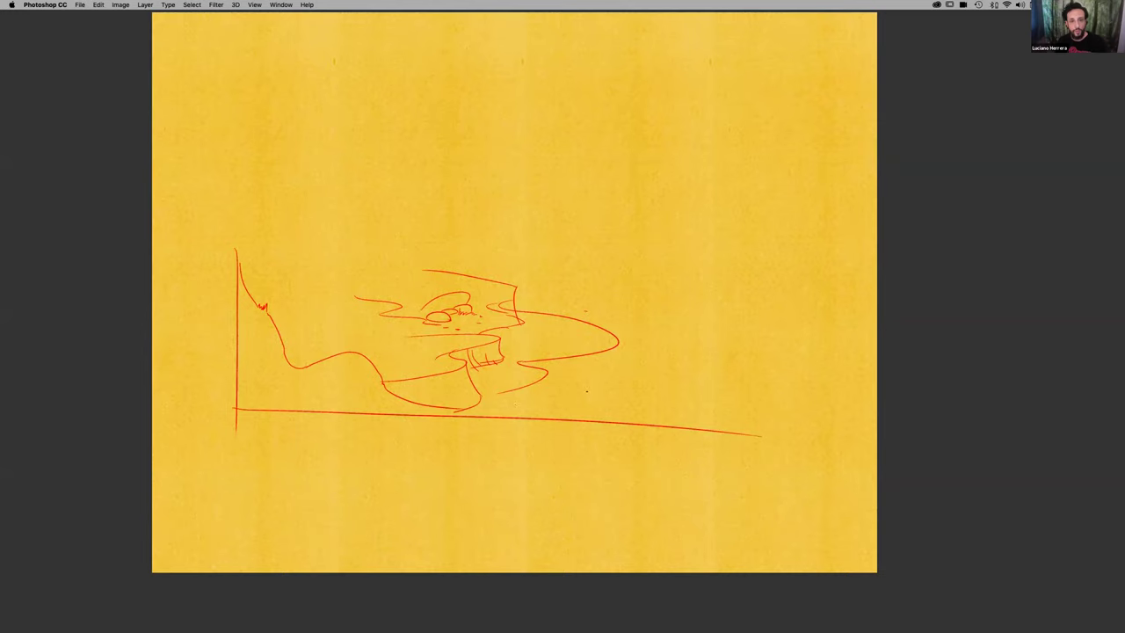
pyautogui.press('super+z')
# Sketch the near bank right of the channel, the block's receding diagonal edge, and small marks inside the pool
pyautogui.moveTo(496, 407)
pyautogui.mouseDown()
pyautogui.moveTo(572, 390)
pyautogui.moveTo(573, 416)
pyautogui.moveTo(654, 345)
pyautogui.moveTo(588, 383)
pyautogui.mouseUp()
pyautogui.hotkey('ctrl', 'z')
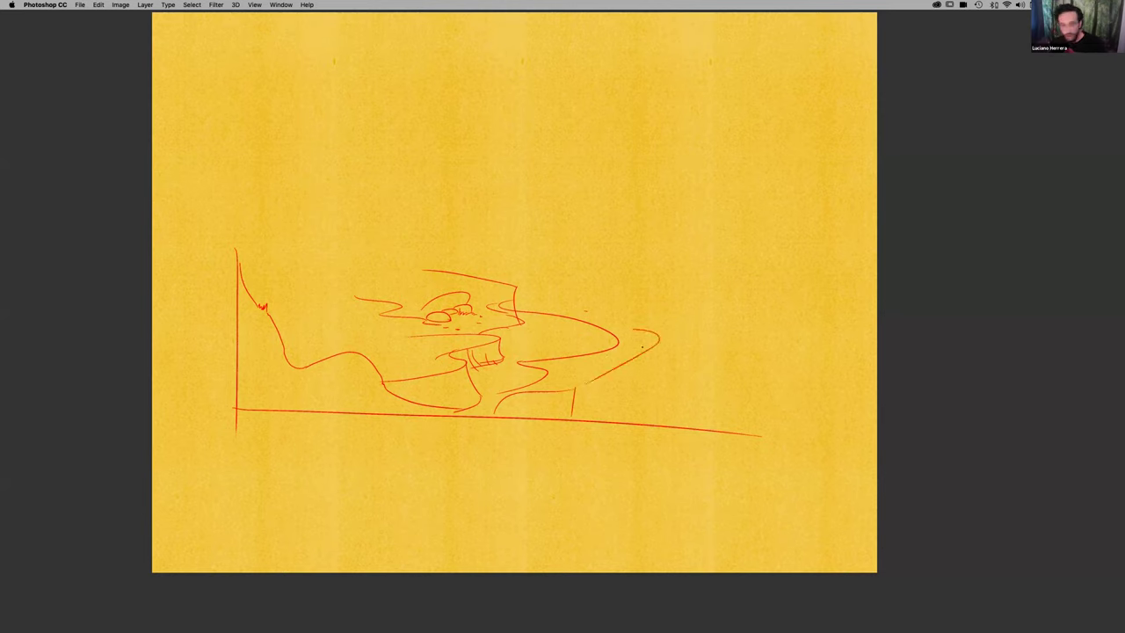
pyautogui.moveTo(774, 289); pyautogui.dragTo(575, 420)
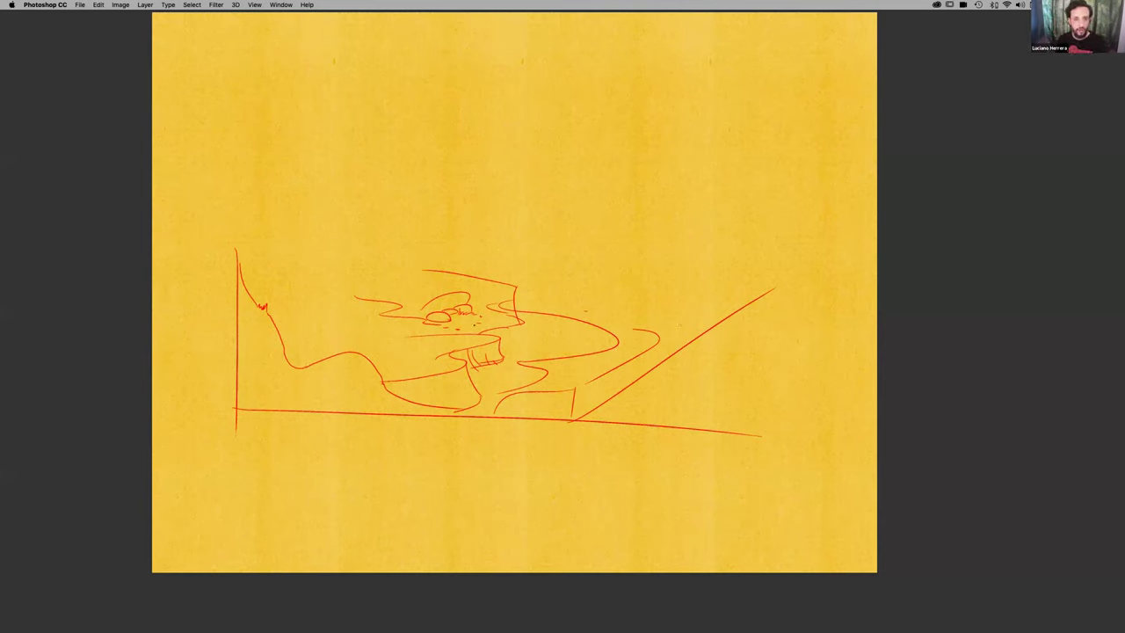
pyautogui.moveTo(547, 317); pyautogui.dragTo(576, 332)
pyautogui.hotkey('ctrl', 'z')
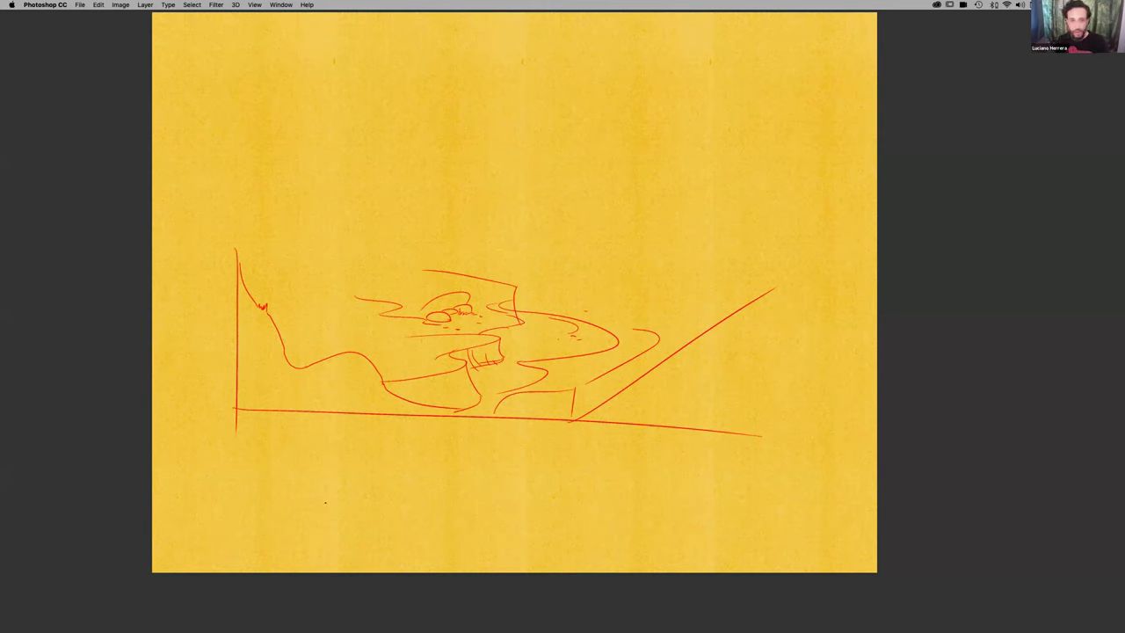
# Sketch sloping ridges rising behind the pool to the right, with a jagged, curved crest line along the back
pyautogui.moveTo(521, 310)
pyautogui.mouseDown()
pyautogui.moveTo(580, 264)
pyautogui.moveTo(605, 282)
pyautogui.moveTo(629, 264)
pyautogui.mouseUp()
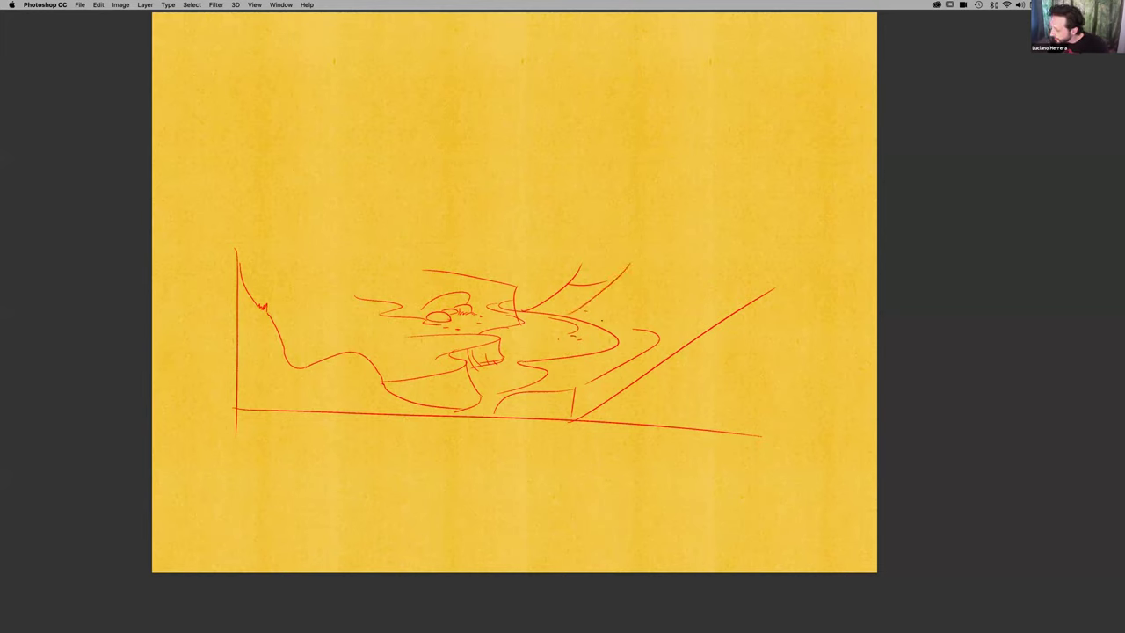
pyautogui.moveTo(596, 325); pyautogui.dragTo(635, 295)
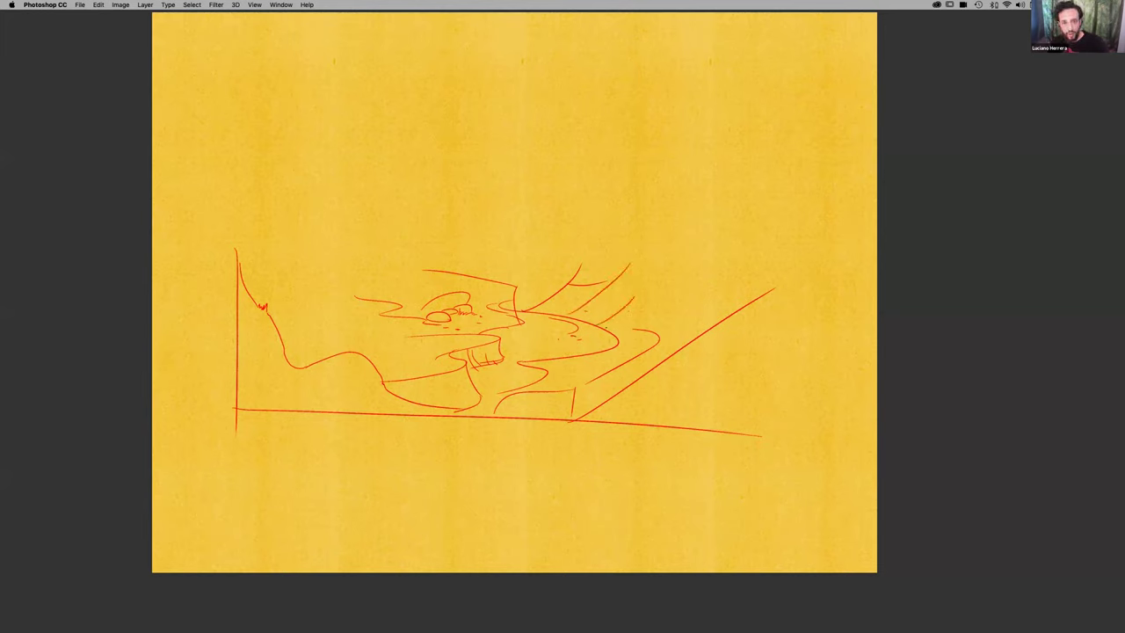
pyautogui.moveTo(615, 333); pyautogui.dragTo(756, 275)
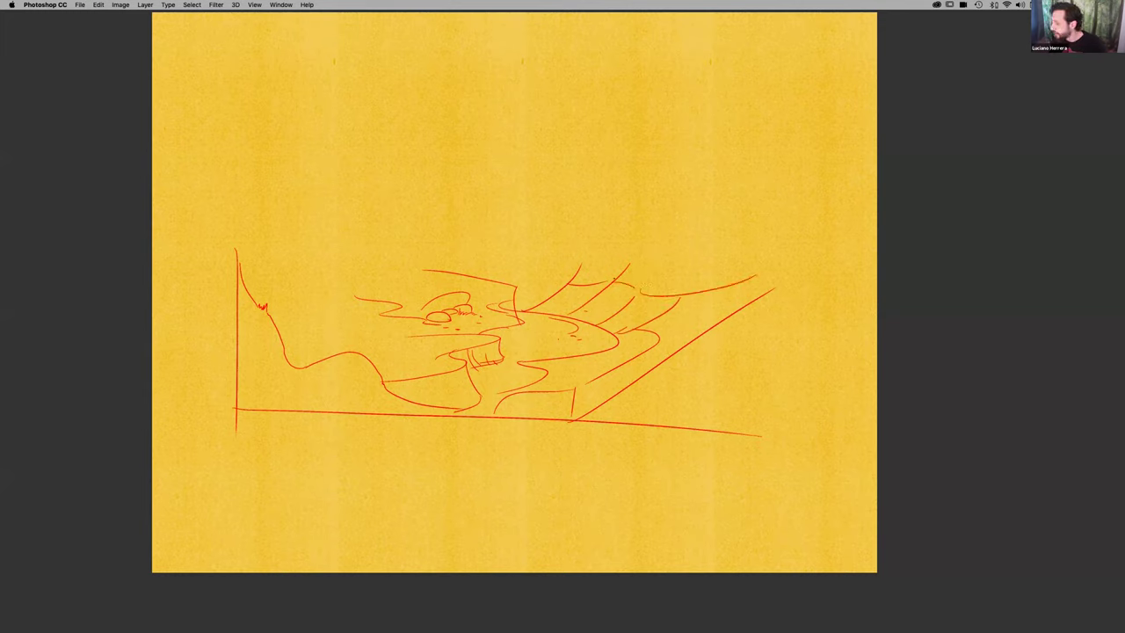
pyautogui.moveTo(616, 281); pyautogui.dragTo(642, 261)
pyautogui.press('super+z')
pyautogui.moveTo(618, 280); pyautogui.dragTo(686, 265)
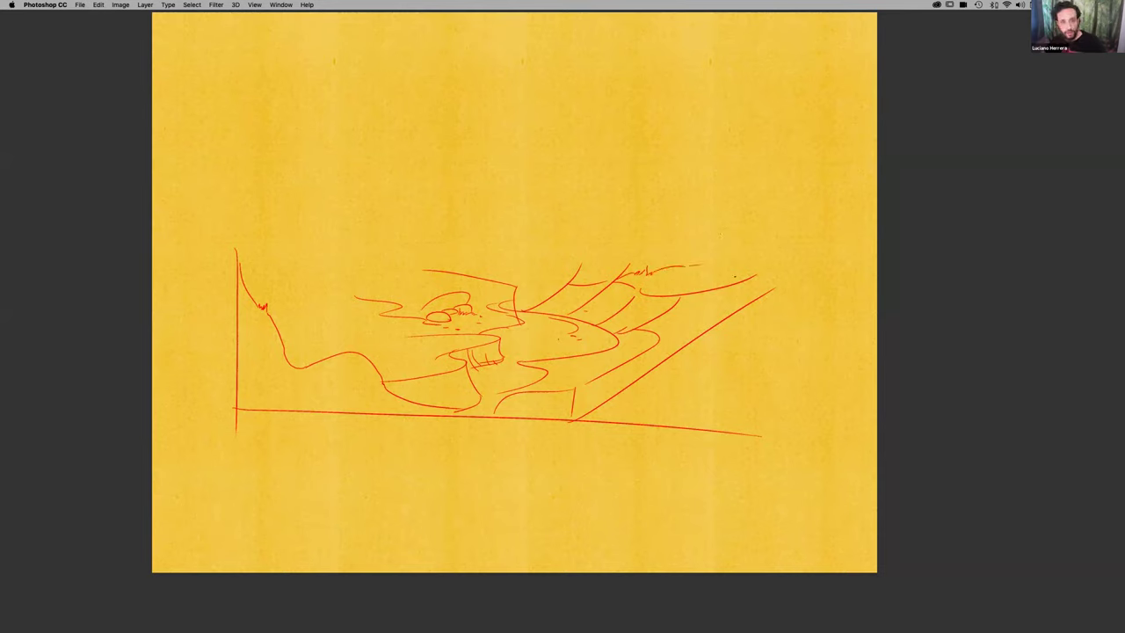
# Close the far right hill with a short vertical edge and back contour, and add small rocks and a shoreline stroke to the pool
pyautogui.moveTo(731, 289); pyautogui.dragTo(732, 327)
pyautogui.press('super+z')
pyautogui.moveTo(729, 287); pyautogui.dragTo(732, 320)
pyautogui.moveTo(683, 266); pyautogui.dragTo(746, 278)
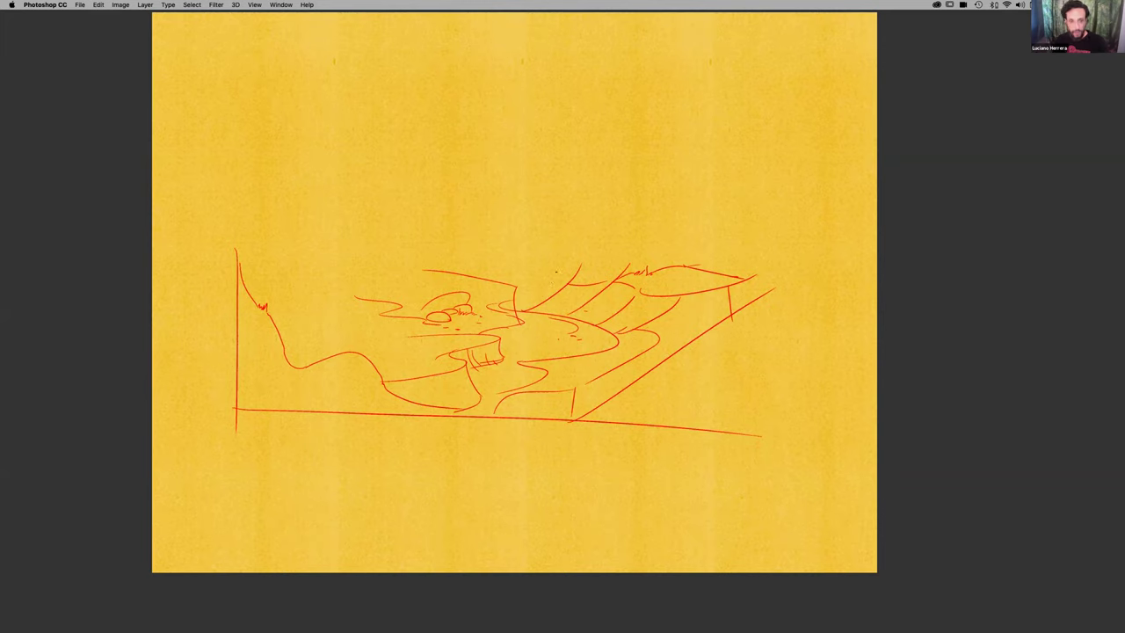
pyautogui.moveTo(599, 327); pyautogui.dragTo(606, 332)
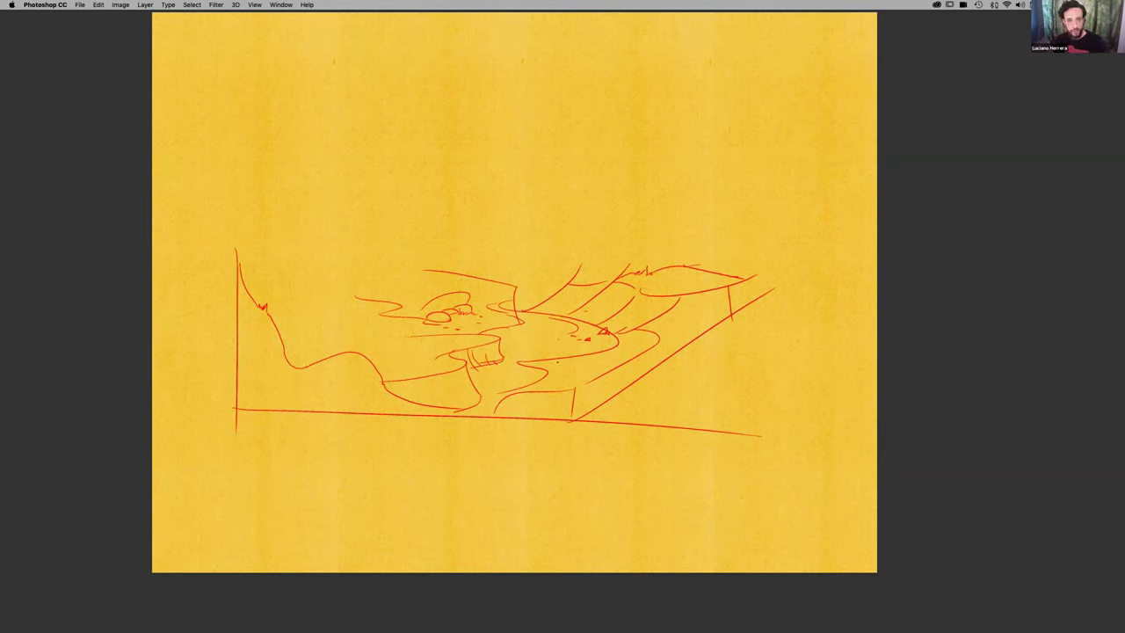
pyautogui.moveTo(527, 362); pyautogui.dragTo(585, 363)
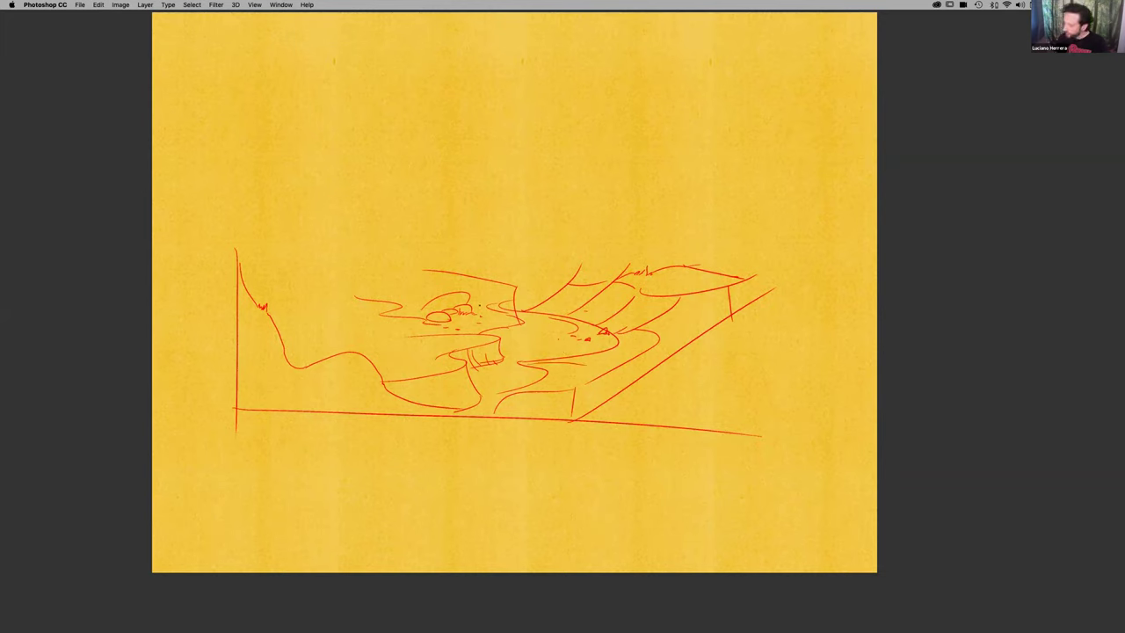
# Draw a long straight line rising diagonally to the right from the block's upper left corner
pyautogui.moveTo(235, 254); pyautogui.dragTo(577, 154)
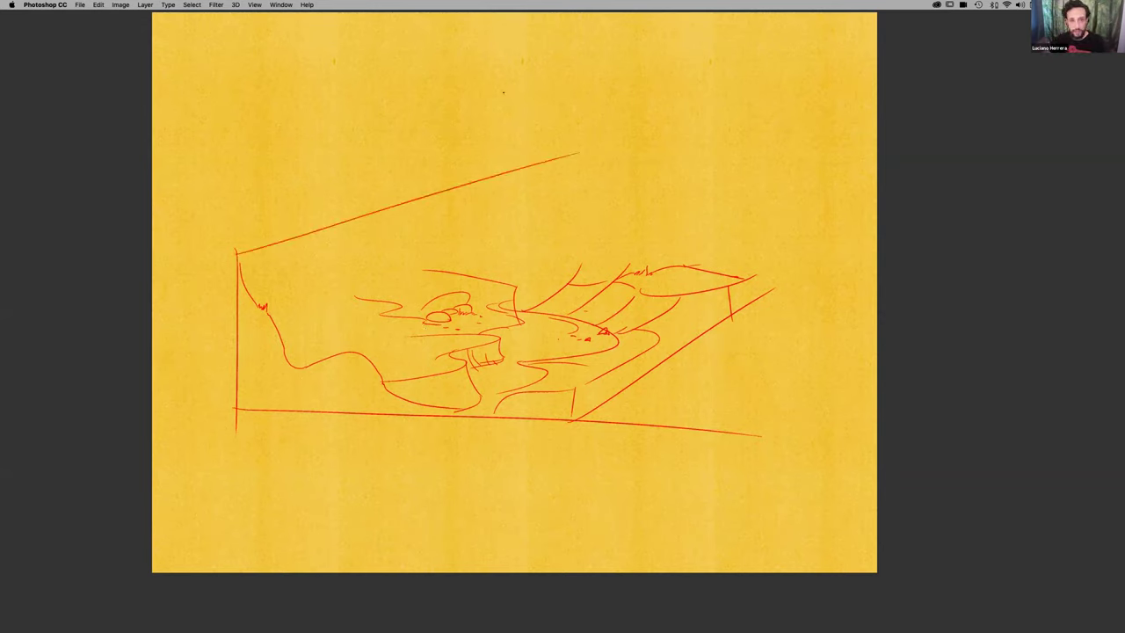
pyautogui.moveTo(242, 253); pyautogui.dragTo(364, 272)
pyautogui.press('super+z')
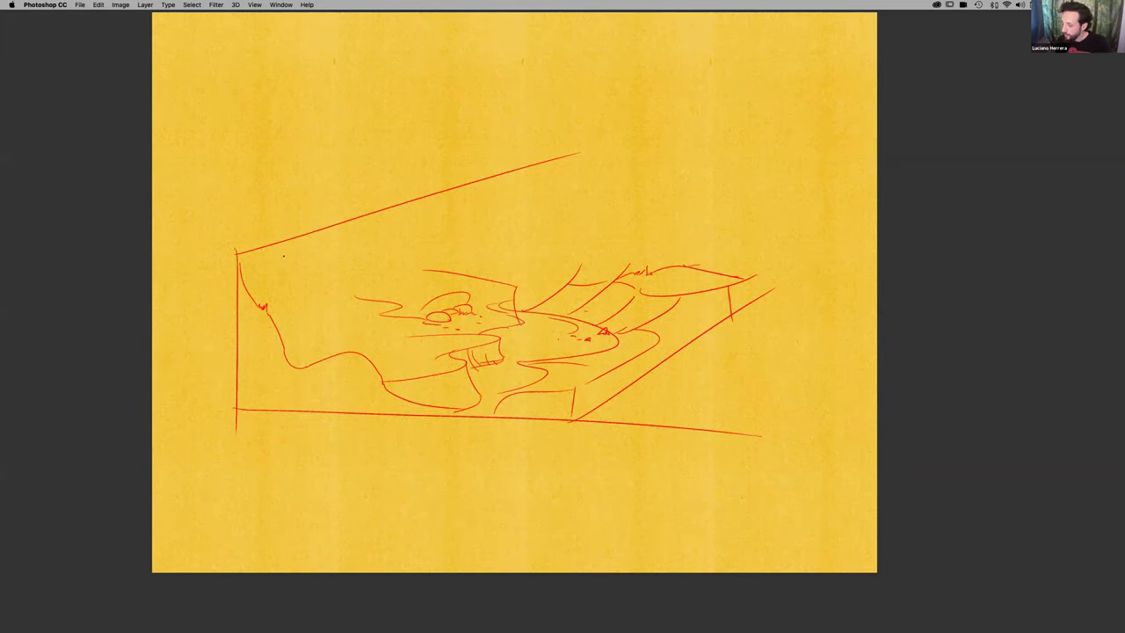
# Sketch the left slope's upper contour and the curved edge closing its right side
pyautogui.moveTo(248, 256); pyautogui.dragTo(326, 290)
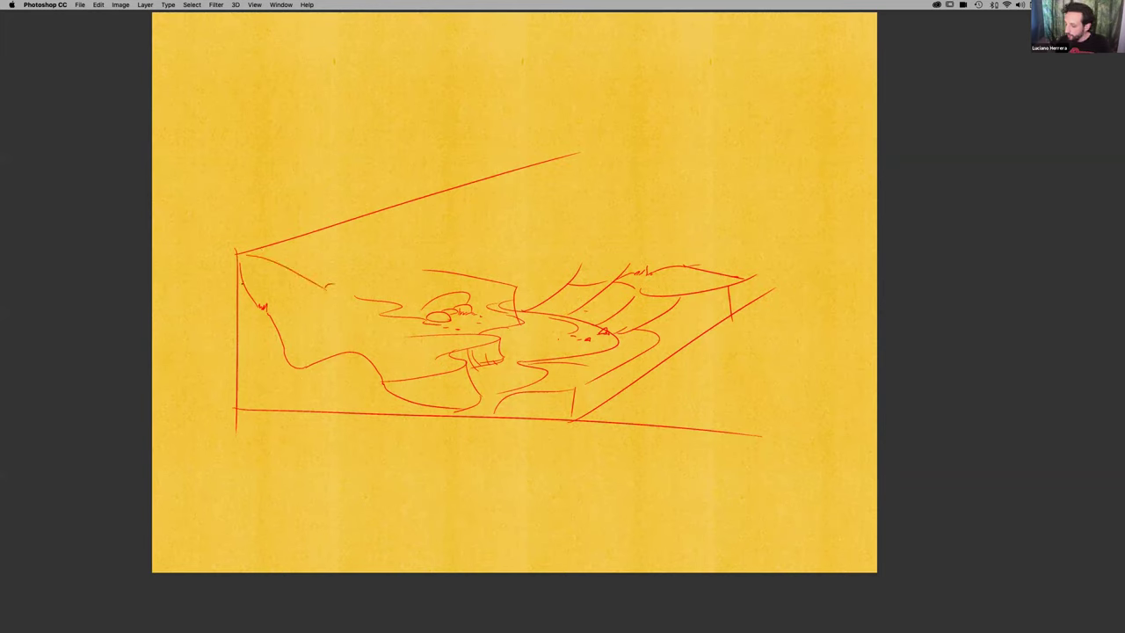
pyautogui.moveTo(246, 275)
pyautogui.mouseDown()
pyautogui.moveTo(286, 269)
pyautogui.moveTo(299, 282)
pyautogui.moveTo(273, 287)
pyautogui.moveTo(278, 278)
pyautogui.moveTo(355, 291)
pyautogui.moveTo(325, 263)
pyautogui.moveTo(268, 337)
pyautogui.mouseUp()
pyautogui.moveTo(326, 295); pyautogui.dragTo(299, 363)
pyautogui.press('super+z')
pyautogui.moveTo(329, 290)
pyautogui.mouseDown()
pyautogui.moveTo(356, 326)
pyautogui.moveTo(361, 352)
pyautogui.mouseUp()
pyautogui.press('super+z')
# Add curved crossing contour lines across the left slope to form a grid over its surface
pyautogui.moveTo(250, 275); pyautogui.dragTo(312, 321)
pyautogui.press('super+z')
pyautogui.moveTo(268, 266); pyautogui.dragTo(310, 303)
pyautogui.press('super+z')
pyautogui.moveTo(270, 263); pyautogui.dragTo(322, 301)
pyautogui.press('super+z')
pyautogui.moveTo(283, 270); pyautogui.dragTo(317, 305)
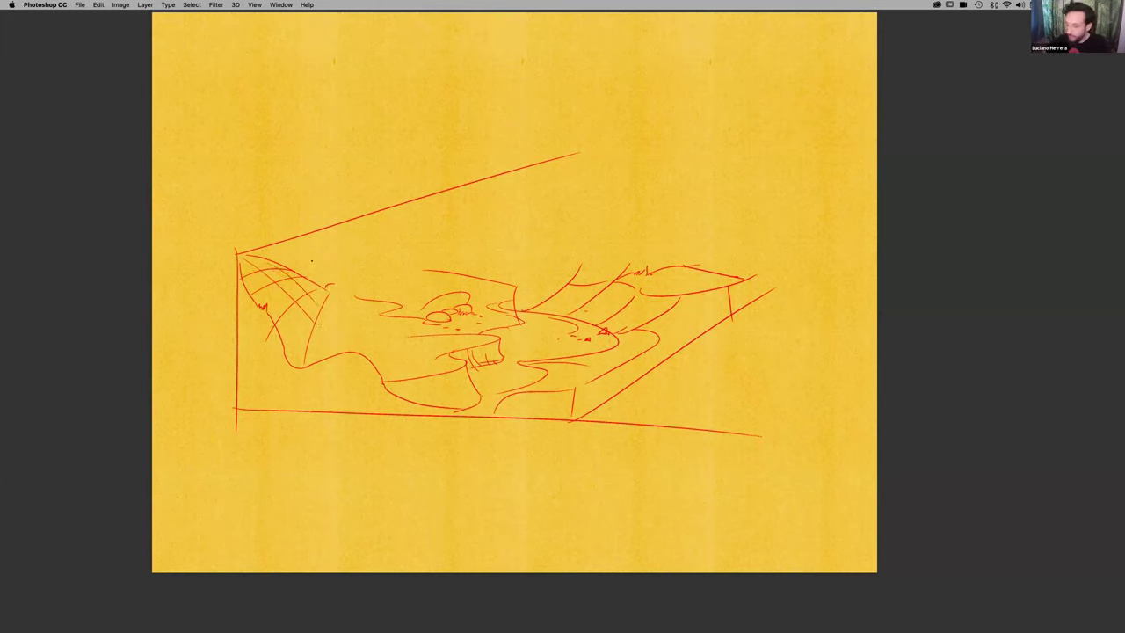
# Sketch a small rounded form on the gridded slope, with scribbled strokes at its base and a short stroke extending right from its top
pyautogui.moveTo(284, 277); pyautogui.dragTo(302, 283)
pyautogui.press('super+z')
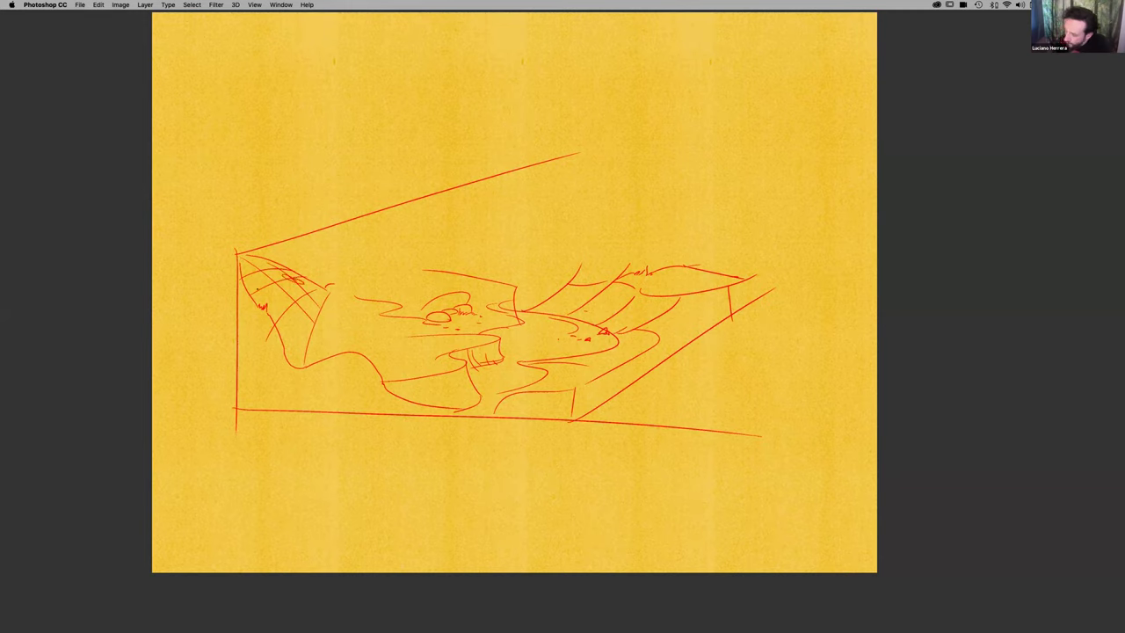
pyautogui.press('super+z')
pyautogui.moveTo(282, 272); pyautogui.dragTo(291, 260)
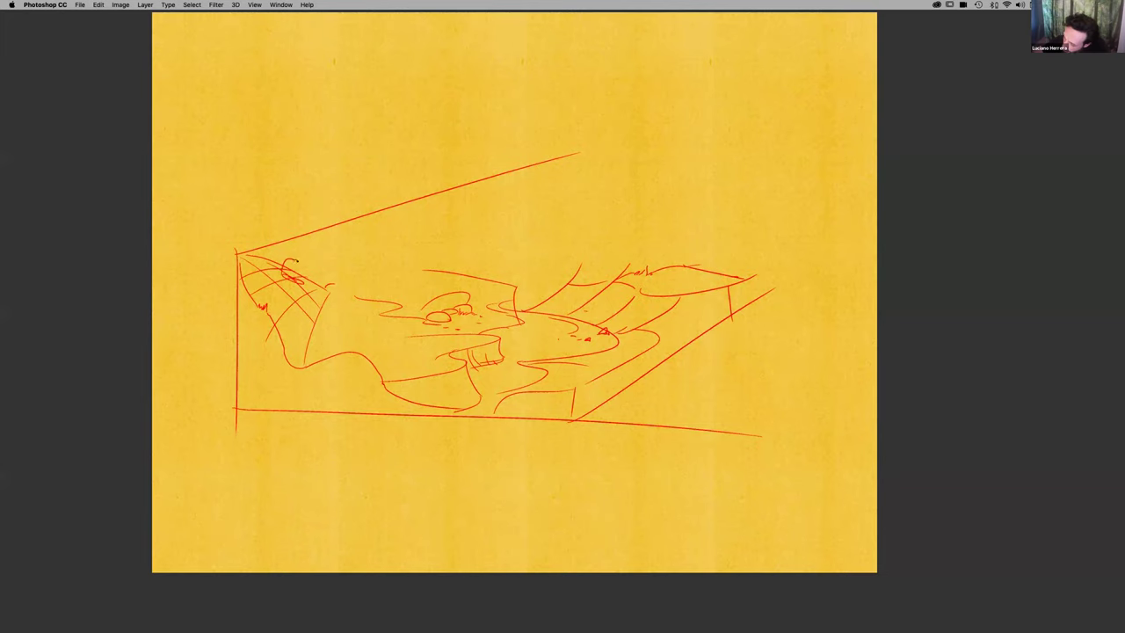
pyautogui.moveTo(304, 267); pyautogui.dragTo(305, 284)
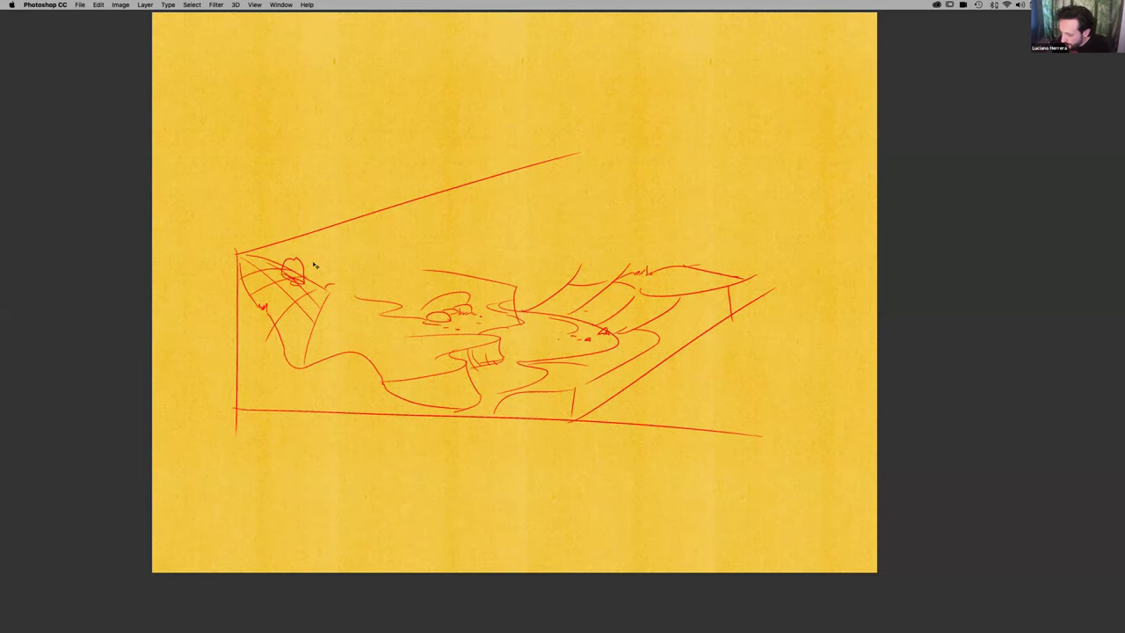
pyautogui.moveTo(289, 283); pyautogui.dragTo(303, 286)
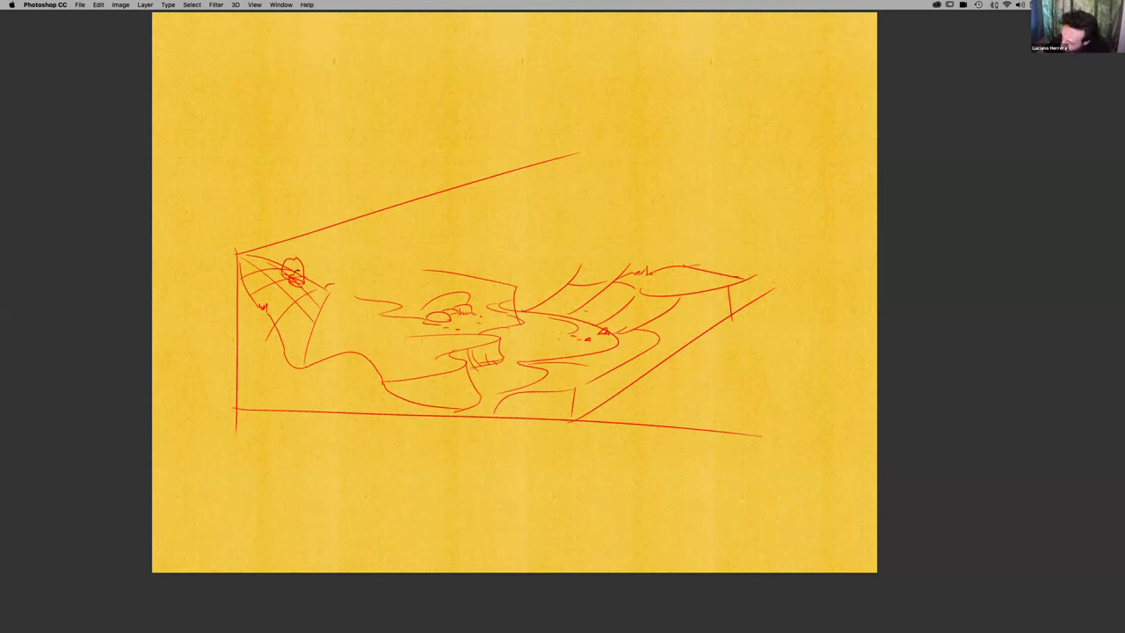
pyautogui.press('super+z')
pyautogui.moveTo(288, 283); pyautogui.dragTo(309, 290)
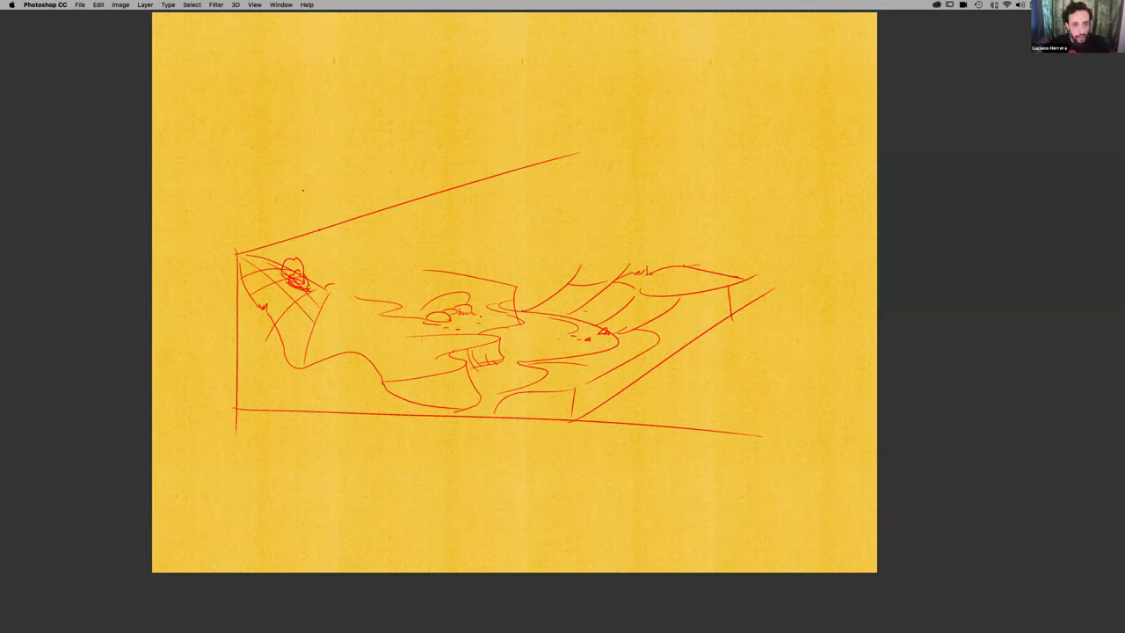
pyautogui.moveTo(299, 259); pyautogui.dragTo(323, 257)
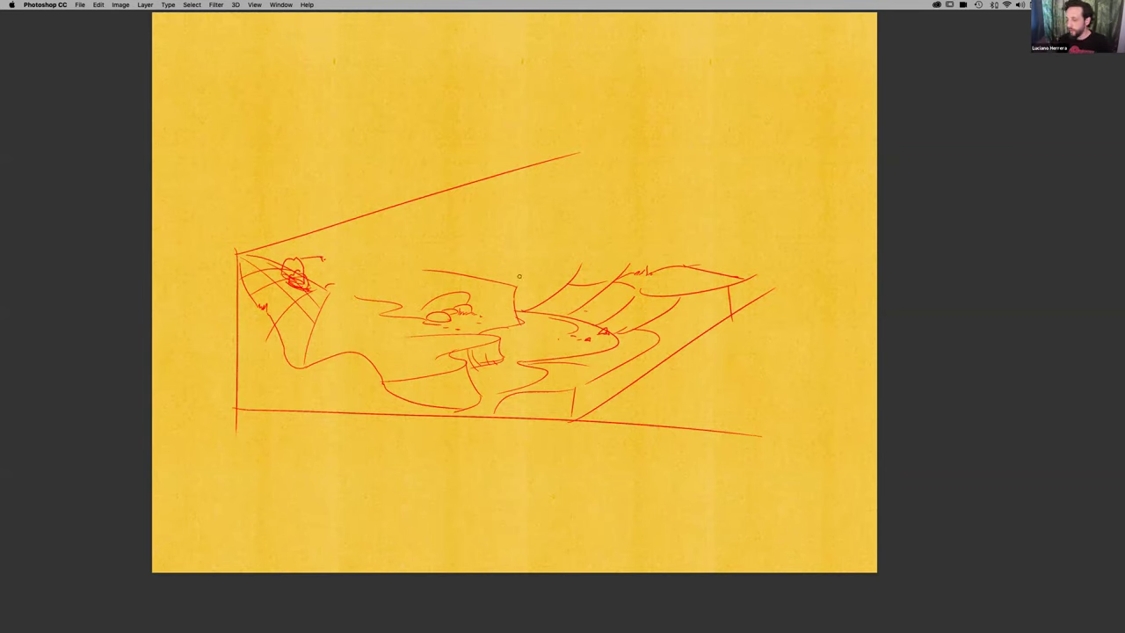
# Rework the rear cliff with a curved left edge and add near-vertical strokes along its face
pyautogui.moveTo(509, 290)
pyautogui.mouseDown()
pyautogui.moveTo(461, 321)
pyautogui.moveTo(488, 307)
pyautogui.moveTo(479, 335)
pyautogui.mouseUp()
pyautogui.press('super+z')
pyautogui.press('super+z')
pyautogui.press('super+z')
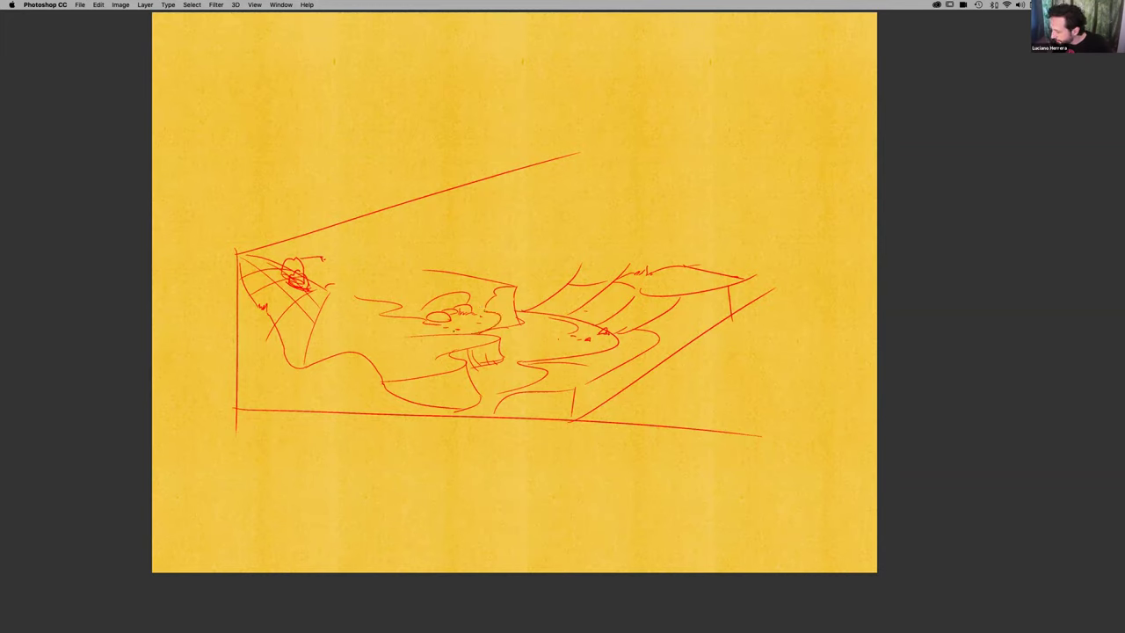
pyautogui.press('super+z')
pyautogui.moveTo(508, 297)
pyautogui.mouseDown()
pyautogui.moveTo(498, 327)
pyautogui.moveTo(510, 327)
pyautogui.mouseUp()
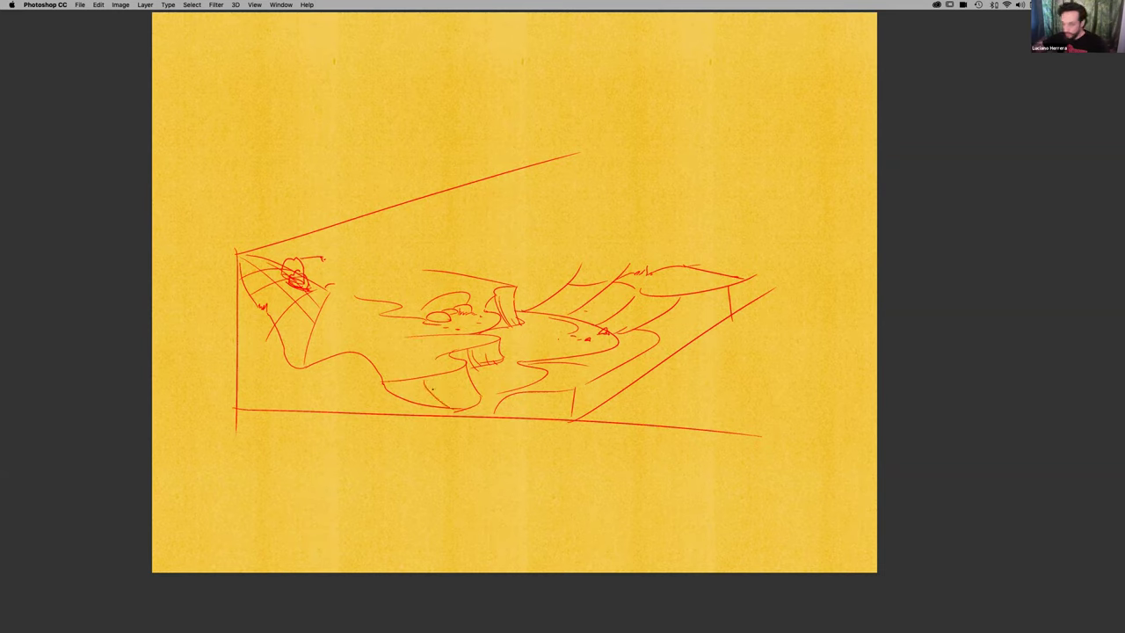
# Hatch the front cliff face with steep strokes and add horizontal water lines across the pool and channel
pyautogui.moveTo(432, 384)
pyautogui.mouseDown()
pyautogui.moveTo(448, 409)
pyautogui.moveTo(466, 407)
pyautogui.mouseUp()
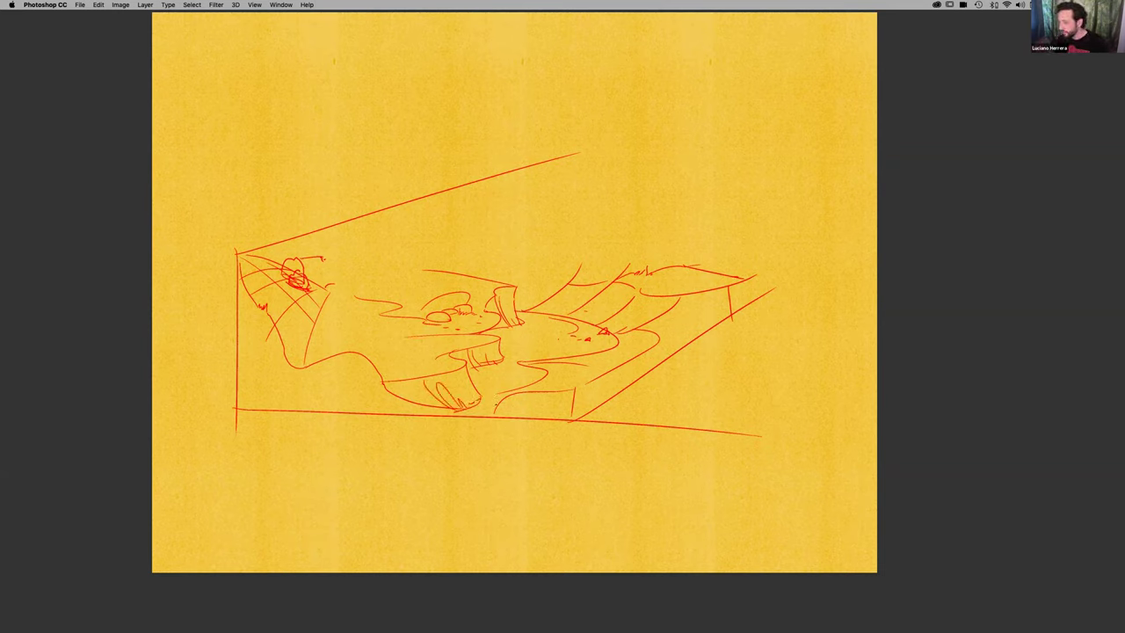
pyautogui.moveTo(476, 373)
pyautogui.mouseDown()
pyautogui.moveTo(519, 376)
pyautogui.moveTo(563, 349)
pyautogui.mouseUp()
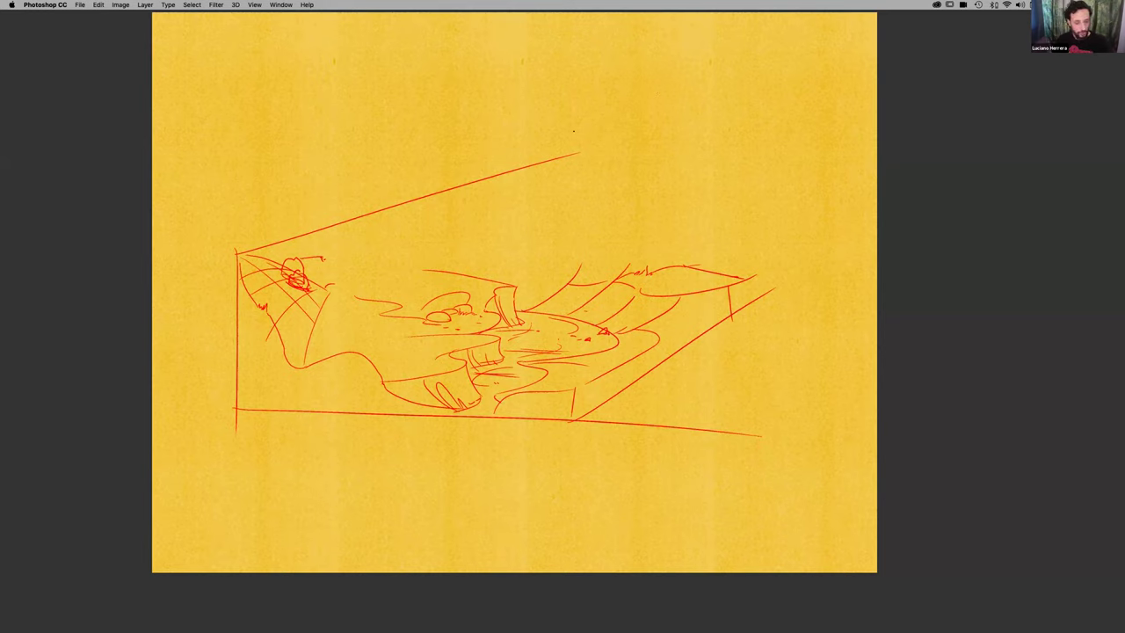
# Lasso the long diagonal line above the terrain, delete it, and clear the selection
pyautogui.moveTo(600, 132)
pyautogui.mouseDown()
pyautogui.moveTo(338, 224)
pyautogui.moveTo(243, 214)
pyautogui.moveTo(612, 104)
pyautogui.mouseUp()
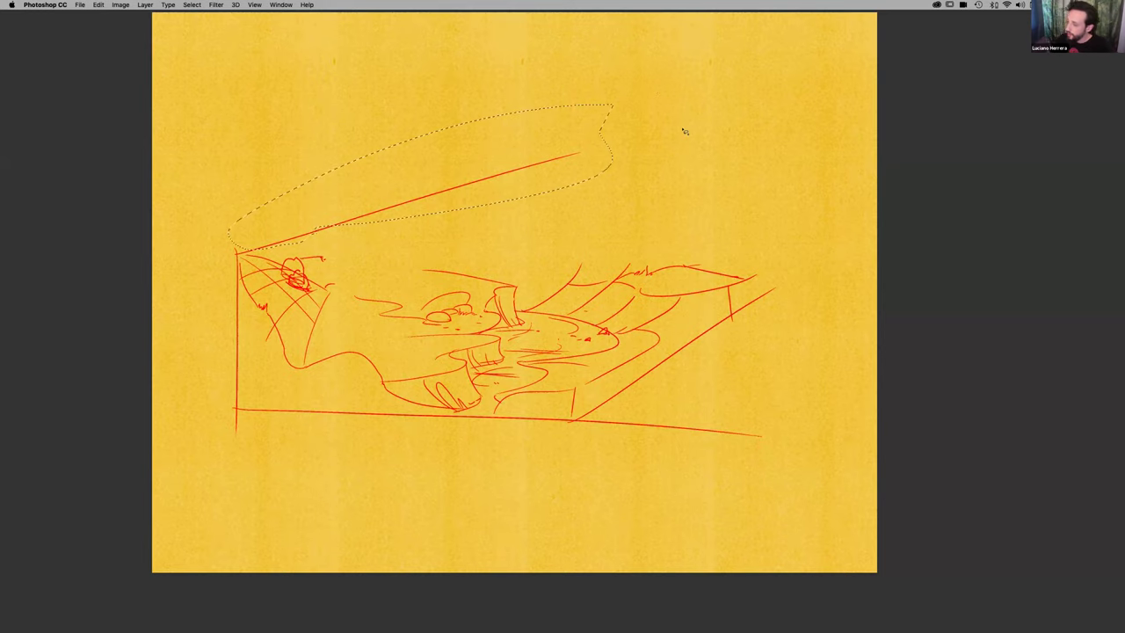
pyautogui.press('Delete')
pyautogui.press('super+d')
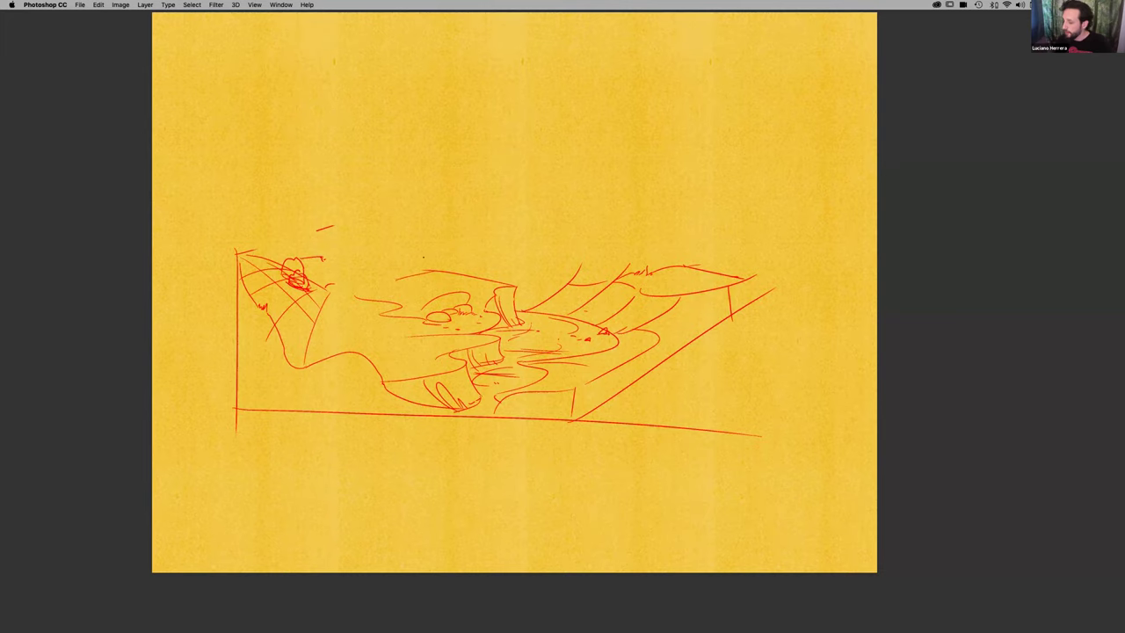
# Add small grass-like strokes at the left end of the rear ledge's back line
pyautogui.moveTo(401, 264)
pyautogui.mouseDown()
pyautogui.moveTo(398, 280)
pyautogui.moveTo(432, 270)
pyautogui.mouseUp()
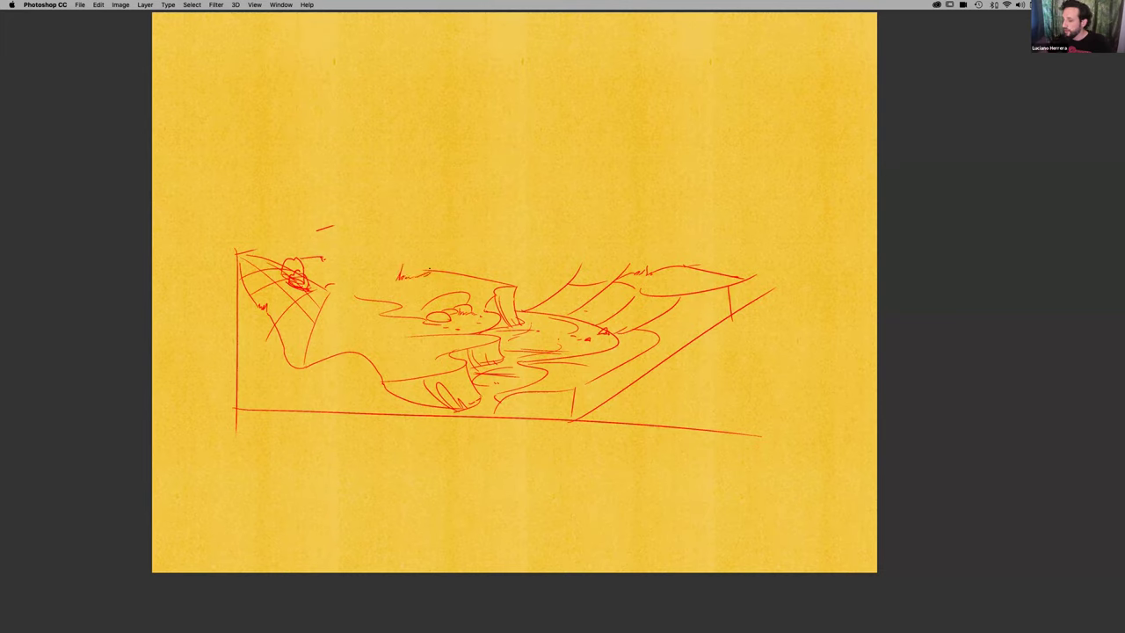
# Draw the slanted right edge and short top edge of a rock block rising from the rear ledge
pyautogui.moveTo(416, 233); pyautogui.dragTo(428, 268)
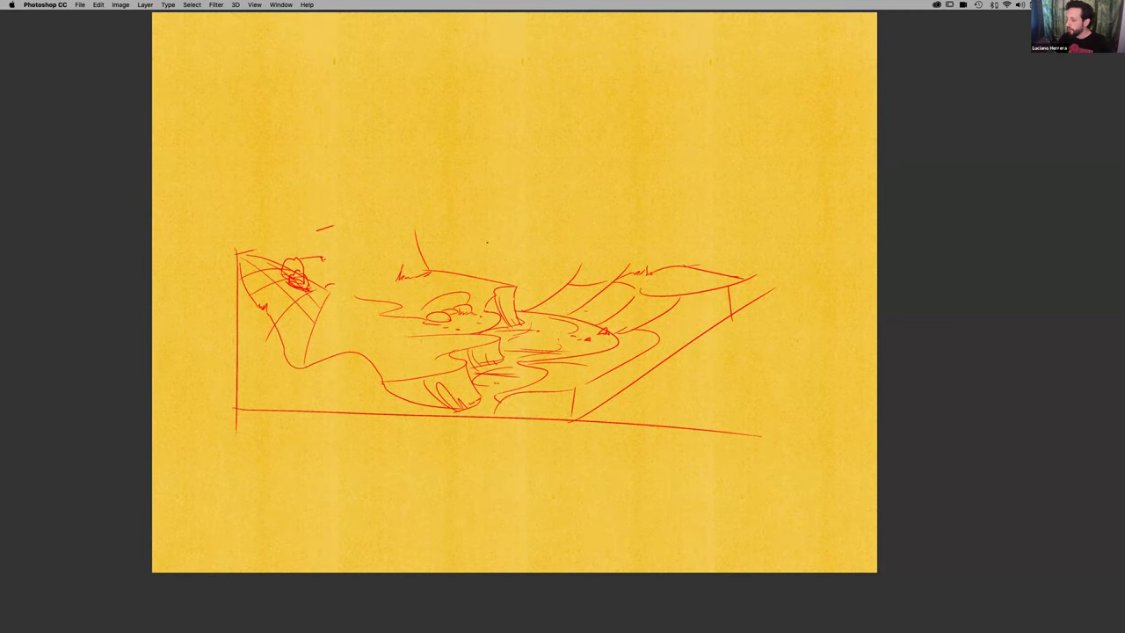
pyautogui.moveTo(398, 231); pyautogui.dragTo(414, 226)
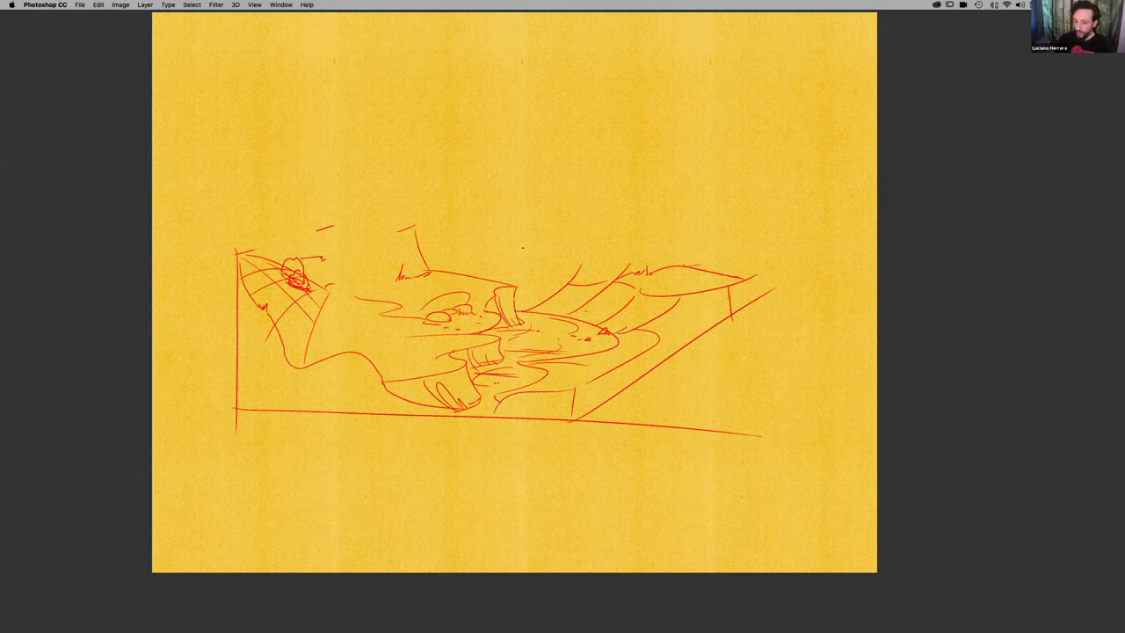
pyautogui.moveTo(480, 423)
pyautogui.mouseDown()
pyautogui.moveTo(570, 344)
pyautogui.moveTo(517, 279)
pyautogui.mouseUp()
pyautogui.press('super+z')
pyautogui.moveTo(481, 422)
pyautogui.mouseDown()
pyautogui.moveTo(557, 343)
pyautogui.moveTo(526, 287)
pyautogui.moveTo(632, 283)
pyautogui.moveTo(784, 201)
pyautogui.mouseUp()
pyautogui.press('super+z')
pyautogui.moveTo(606, 288); pyautogui.dragTo(765, 197)
pyautogui.moveTo(531, 387); pyautogui.dragTo(687, 310)
pyautogui.moveTo(327, 160)
pyautogui.mouseDown()
pyautogui.moveTo(390, 223)
pyautogui.moveTo(518, 268)
pyautogui.mouseUp()
pyautogui.press('super+z')
pyautogui.moveTo(314, 177); pyautogui.dragTo(466, 250)
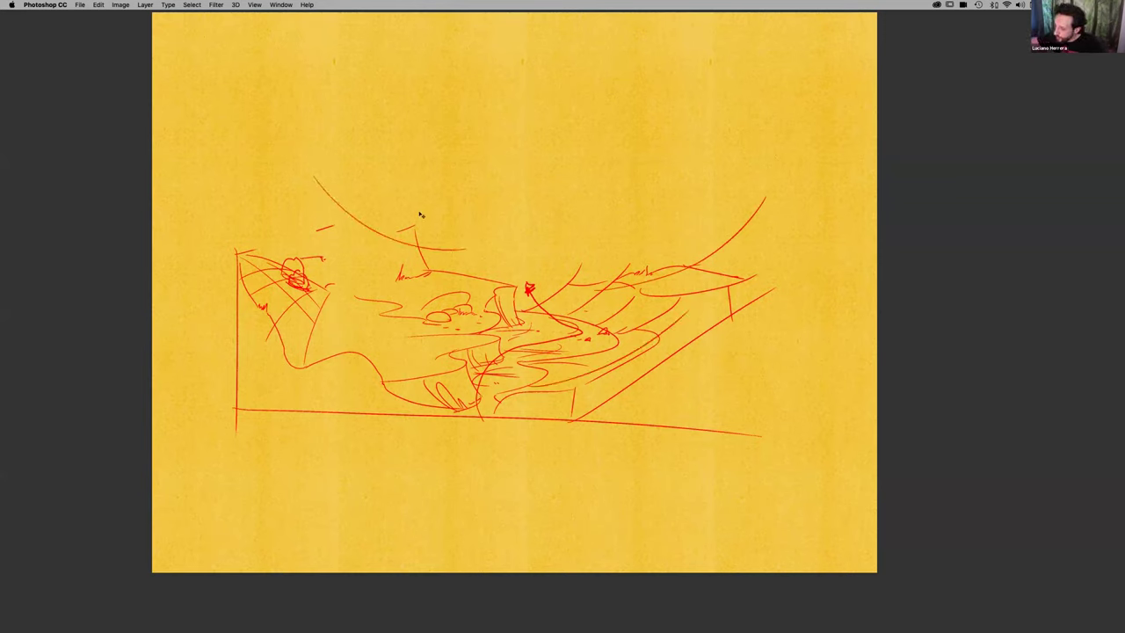
pyautogui.press('super+z')
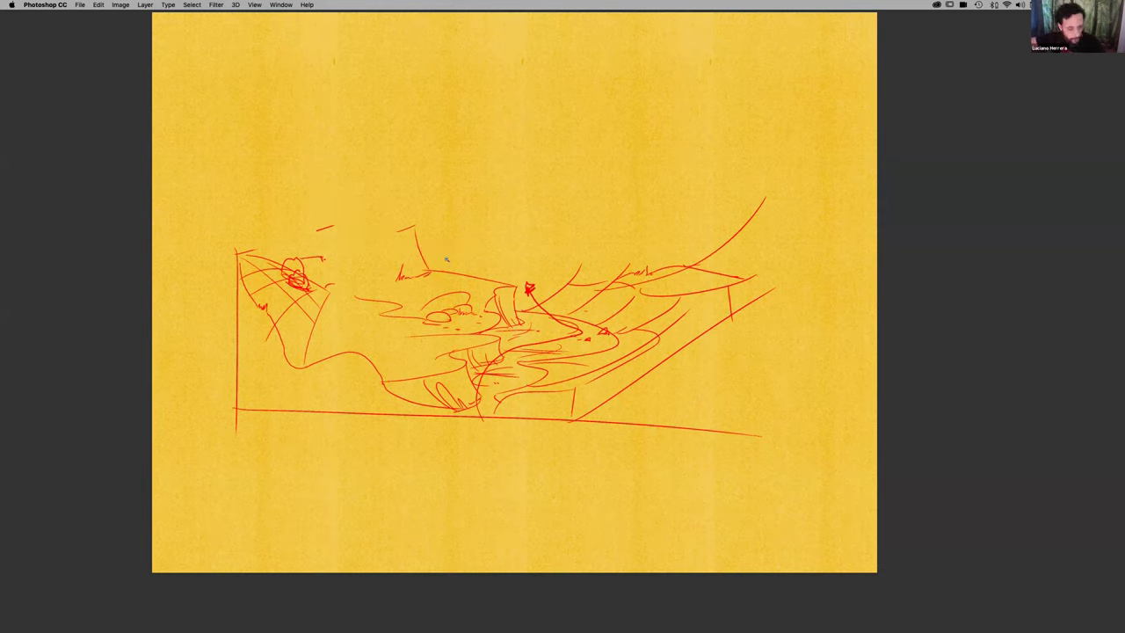
pyautogui.moveTo(317, 124)
pyautogui.mouseDown()
pyautogui.moveTo(480, 270)
pyautogui.moveTo(469, 274)
pyautogui.mouseUp()
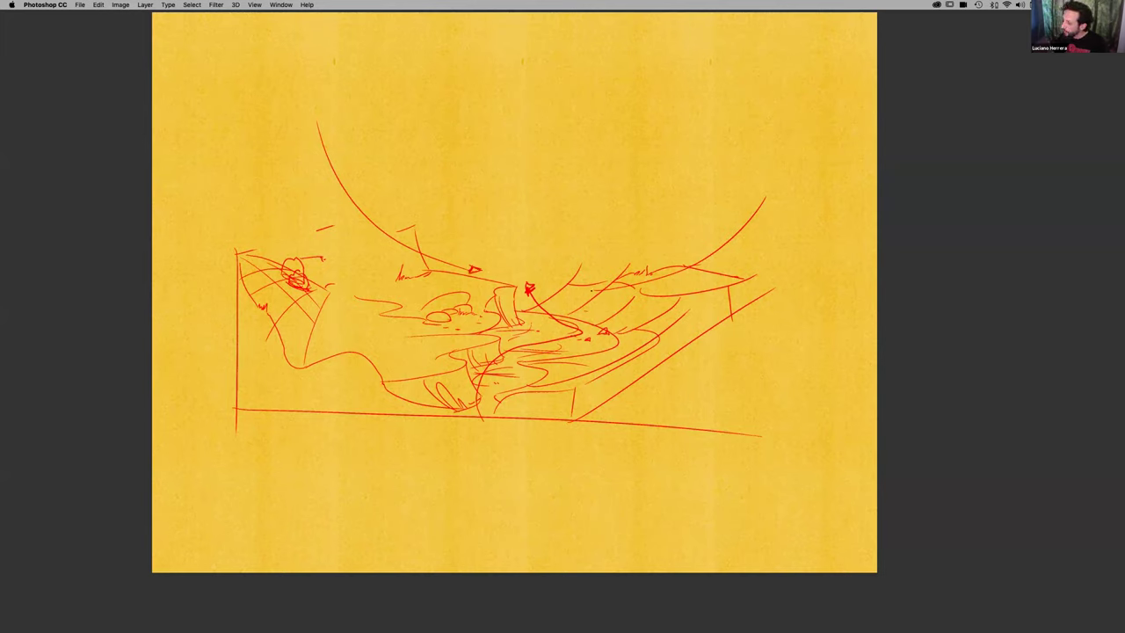
pyautogui.press('super+z')
pyautogui.press('super+z')
pyautogui.press('super+z')
pyautogui.press('super+z')
pyautogui.press('super+z')
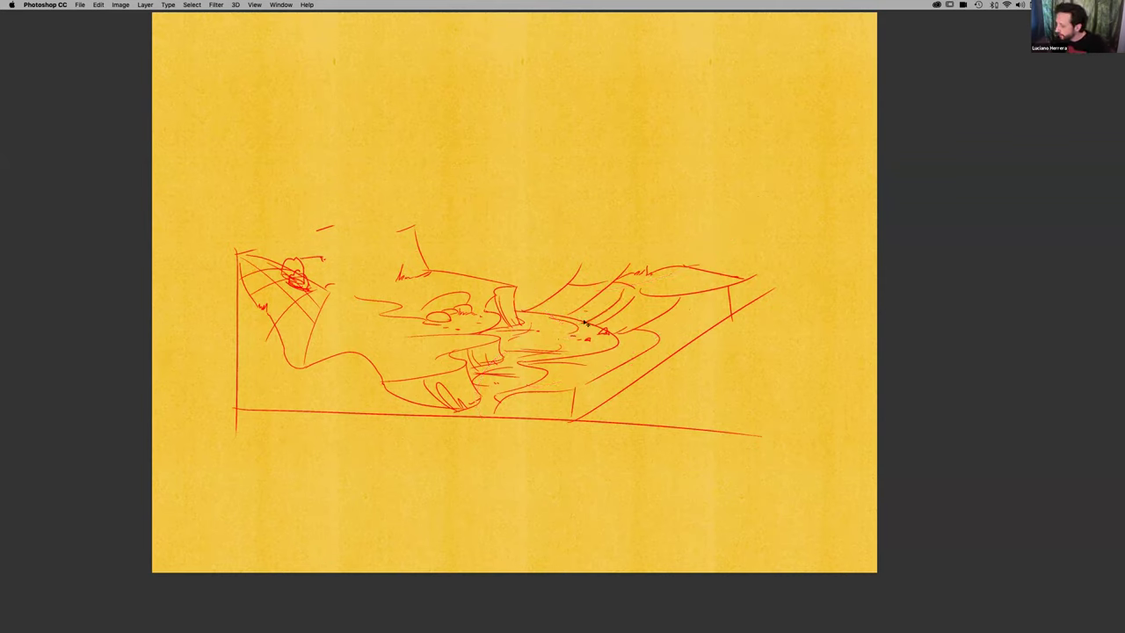
# Add short contour strokes between the right-hand ridges and draw a cluster of small rocks on the near bank below the pool
pyautogui.moveTo(586, 318); pyautogui.dragTo(615, 297)
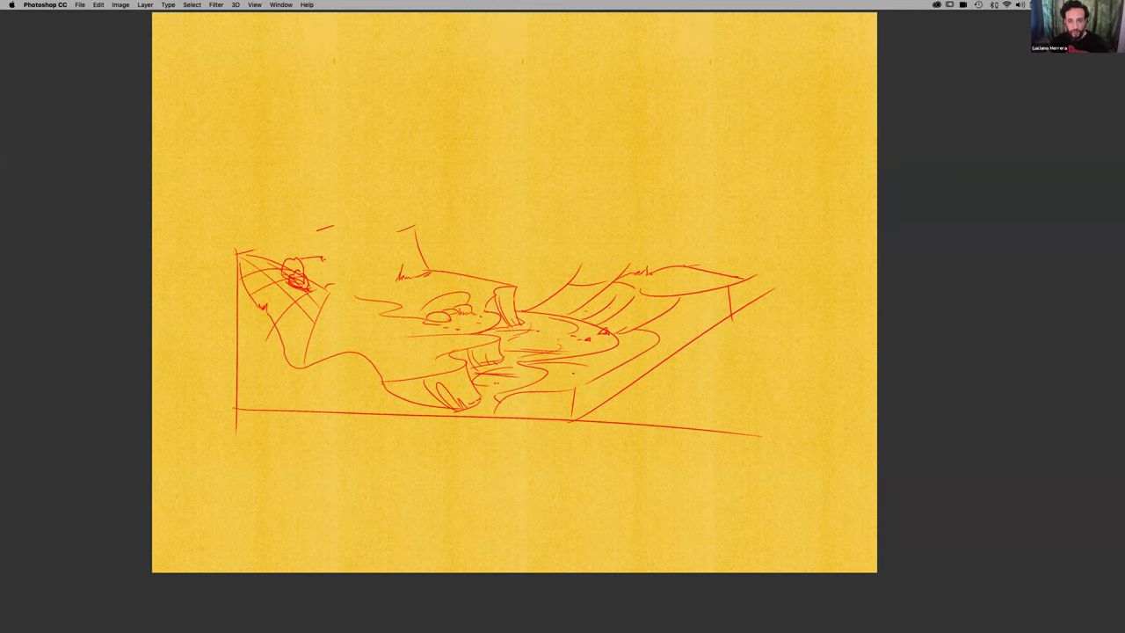
pyautogui.moveTo(579, 382)
pyautogui.mouseDown()
pyautogui.moveTo(608, 353)
pyautogui.moveTo(607, 370)
pyautogui.mouseUp()
pyautogui.press('cmd+z')
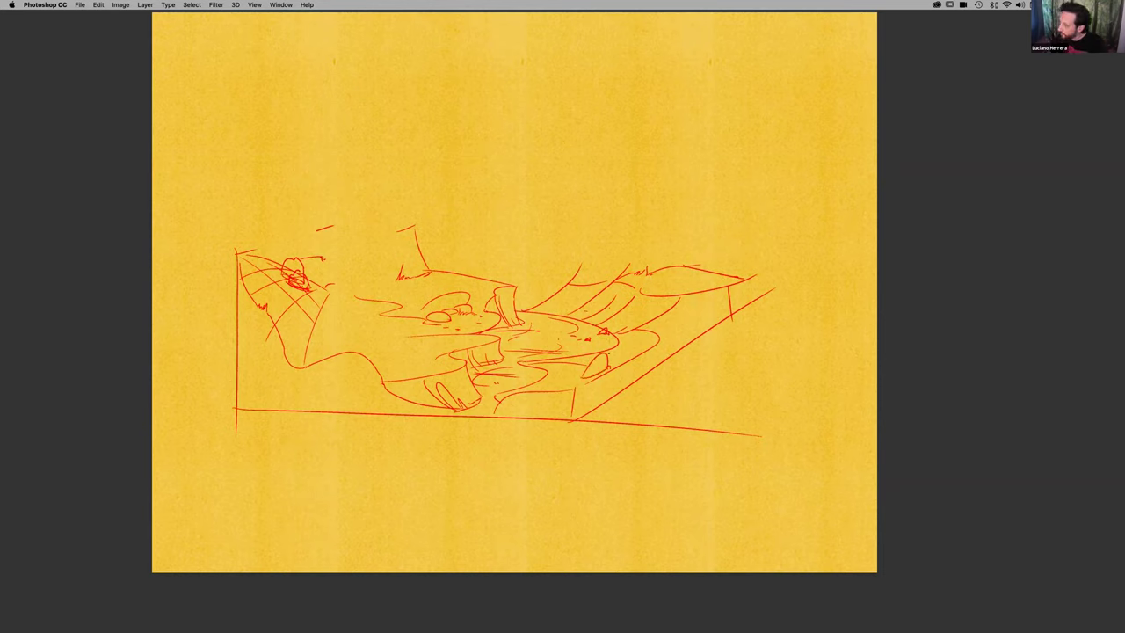
pyautogui.press('super+z')
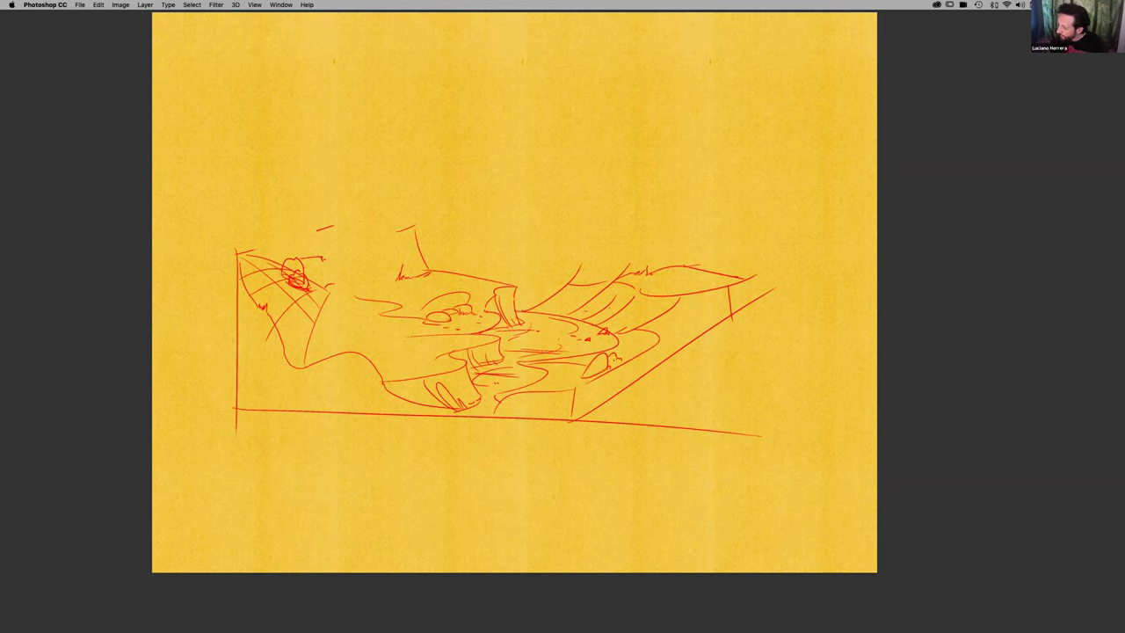
pyautogui.moveTo(610, 361); pyautogui.dragTo(621, 360)
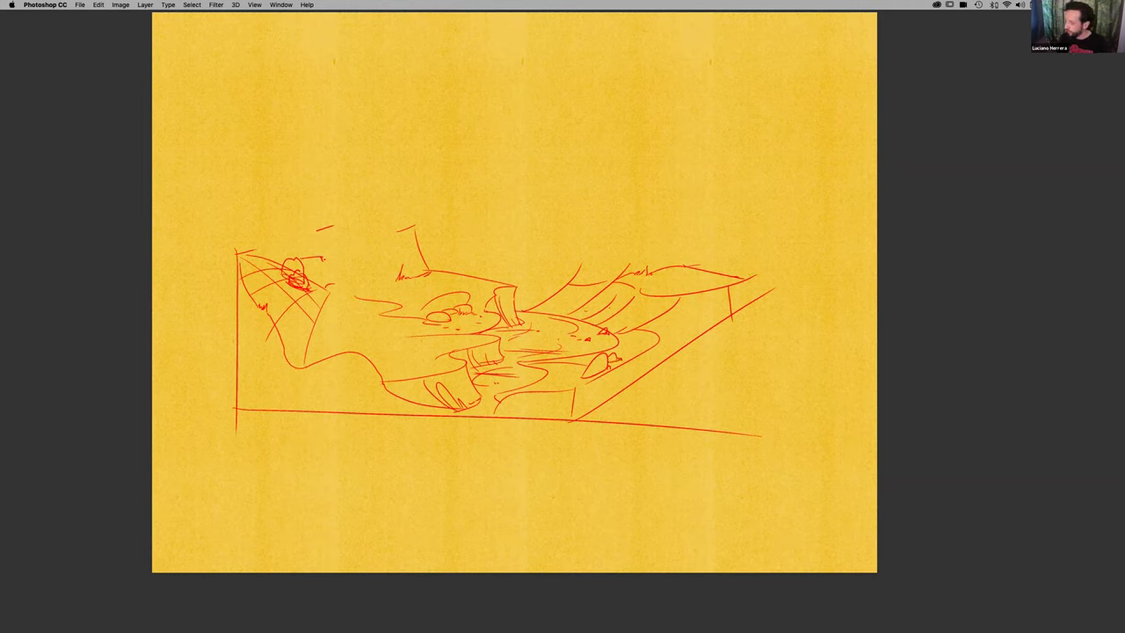
# Add curved ripple strokes in the pool around the base of the rear cliff
pyautogui.moveTo(524, 319); pyautogui.dragTo(531, 333)
pyautogui.press('super+z')
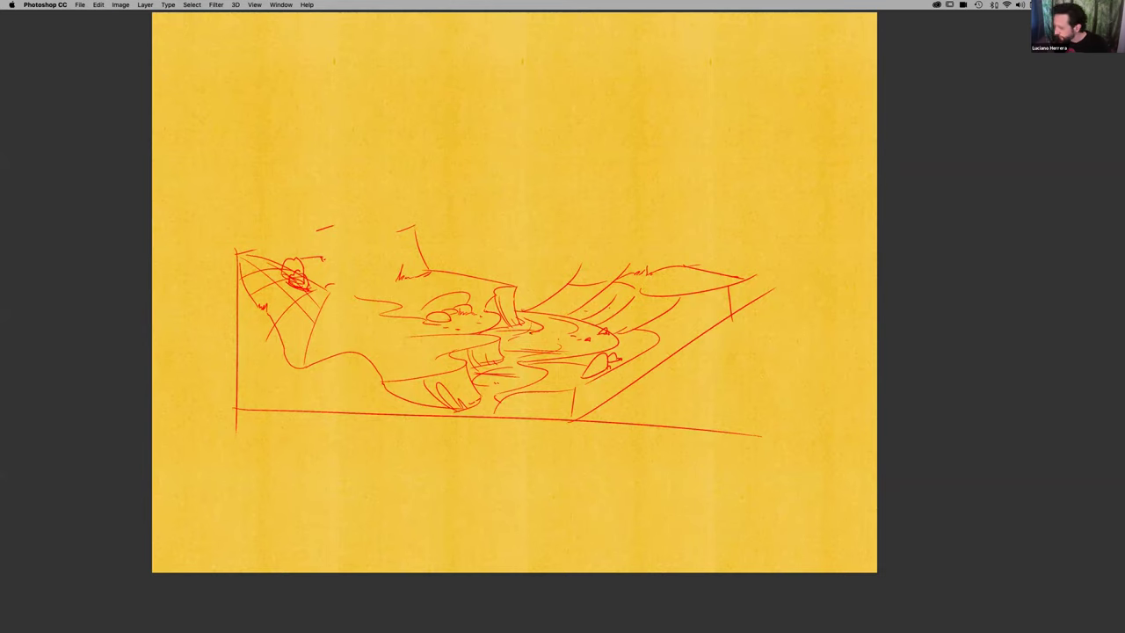
# Draw the front corner of the rock block on the rear ledge with near-vertical double strokes
pyautogui.moveTo(393, 232); pyautogui.dragTo(386, 289)
pyautogui.press('super+z')
pyautogui.moveTo(387, 241); pyautogui.dragTo(389, 282)
pyautogui.press('super+z')
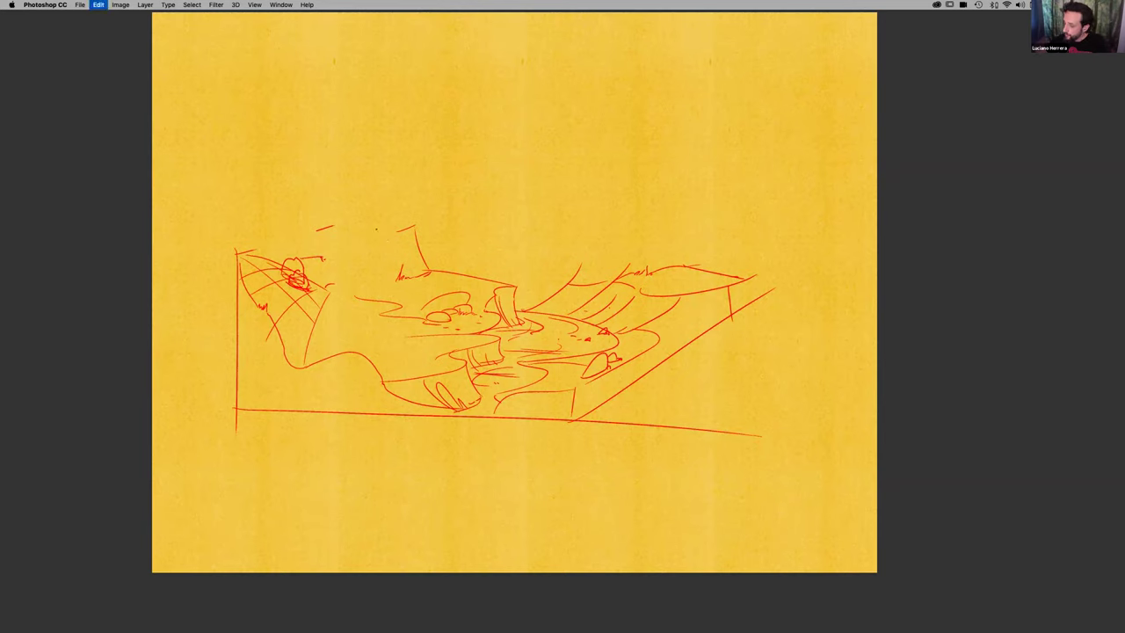
pyautogui.moveTo(391, 230); pyautogui.dragTo(391, 279)
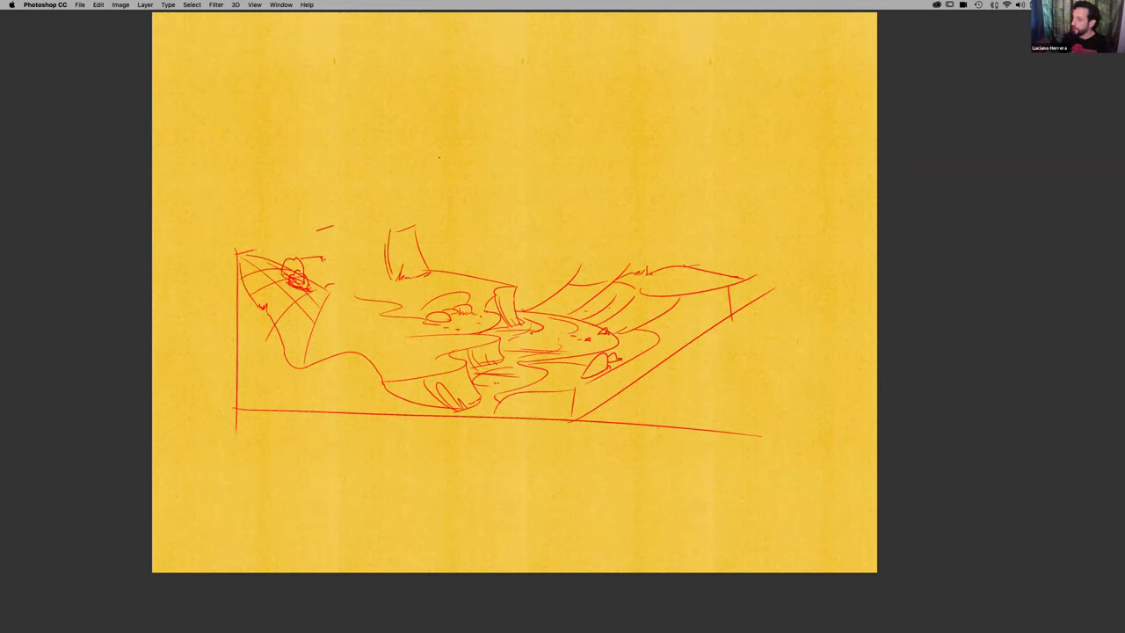
# Stack two small rough blocks on top of the rock block and extend its top edge to the left
pyautogui.moveTo(389, 231)
pyautogui.mouseDown()
pyautogui.moveTo(404, 216)
pyautogui.moveTo(393, 209)
pyautogui.mouseUp()
pyautogui.press('super+z')
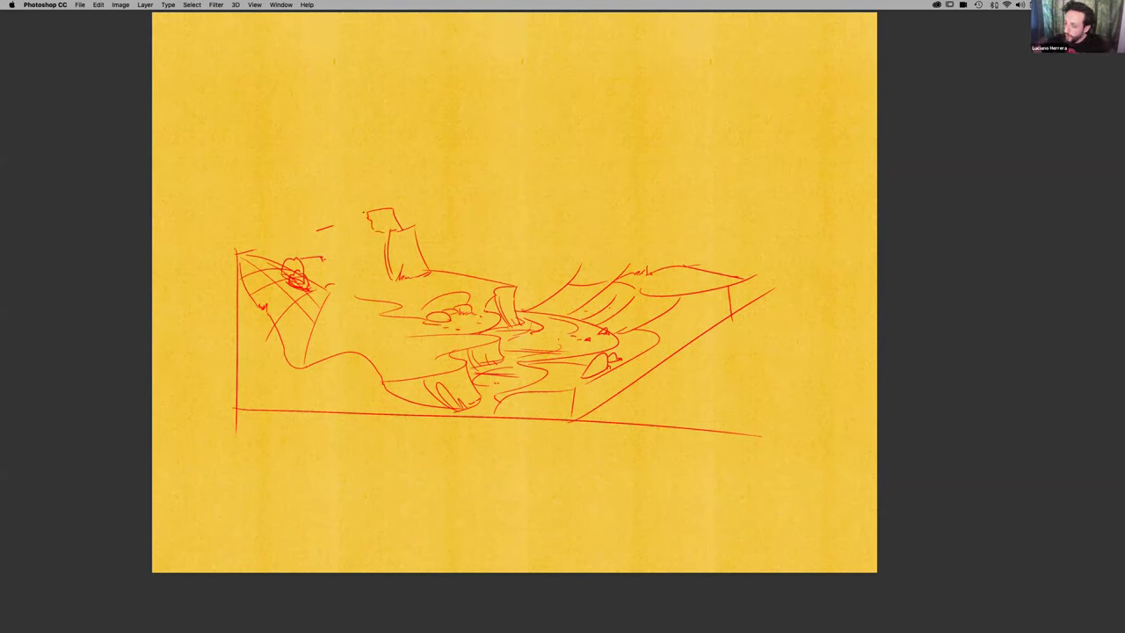
pyautogui.moveTo(350, 212)
pyautogui.mouseDown()
pyautogui.moveTo(367, 211)
pyautogui.moveTo(355, 229)
pyautogui.moveTo(393, 233)
pyautogui.moveTo(324, 245)
pyautogui.moveTo(391, 234)
pyautogui.mouseUp()
pyautogui.press('super+z')
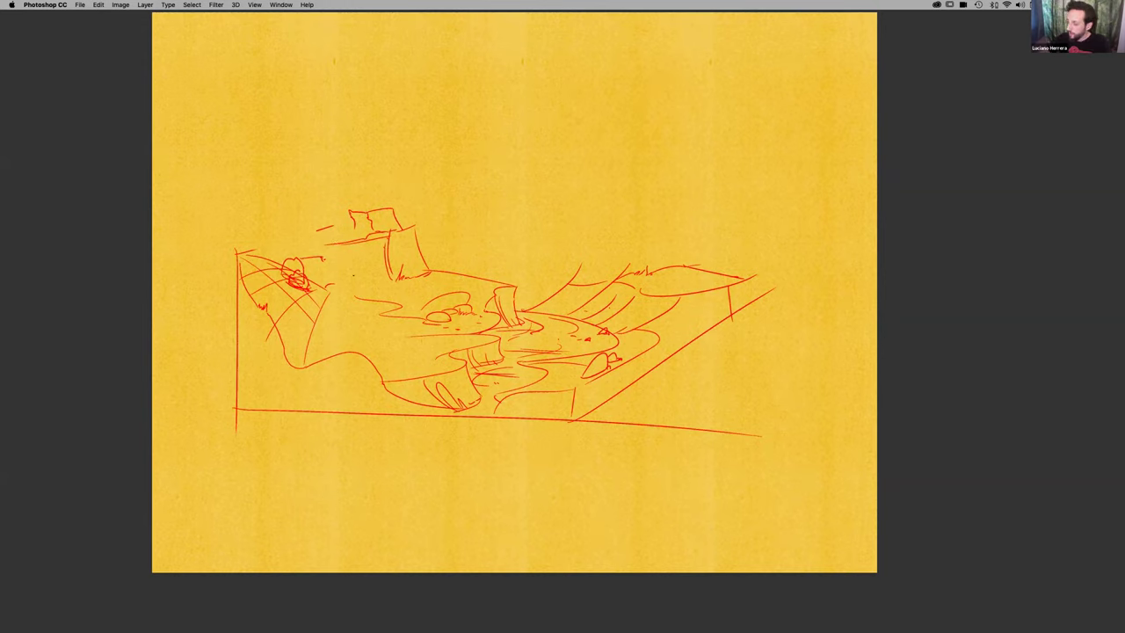
# Close the large block's left face with a curved base line and add grass strokes along its foot
pyautogui.press('super+z')
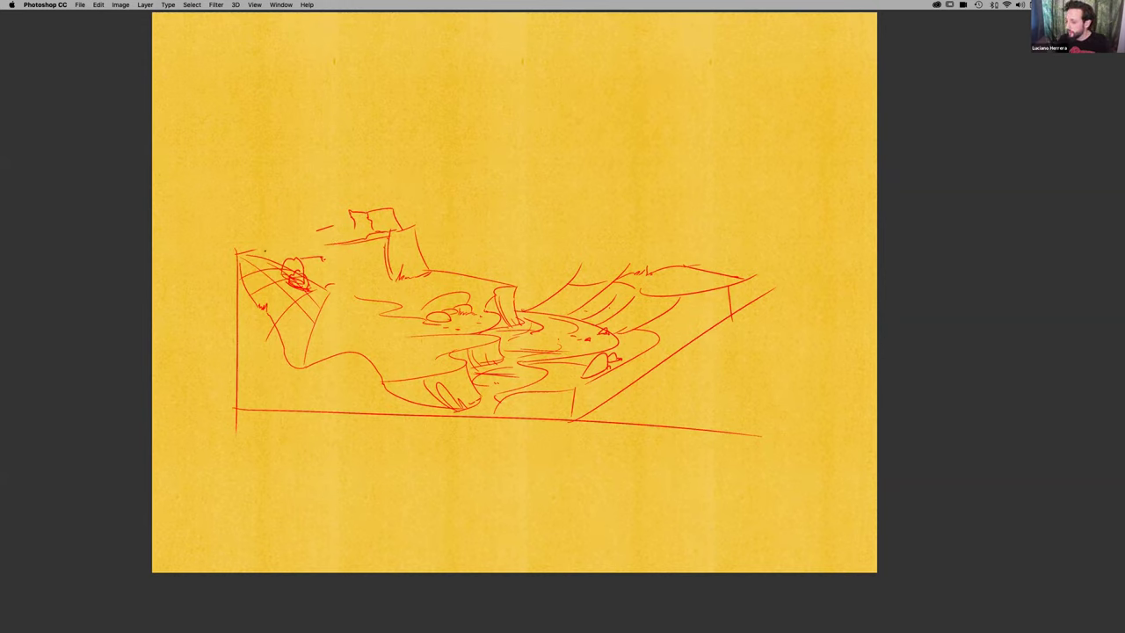
pyautogui.moveTo(324, 261)
pyautogui.mouseDown()
pyautogui.moveTo(402, 280)
pyautogui.moveTo(376, 280)
pyautogui.moveTo(389, 276)
pyautogui.mouseUp()
pyautogui.press('super+z')
pyautogui.press('super+z')
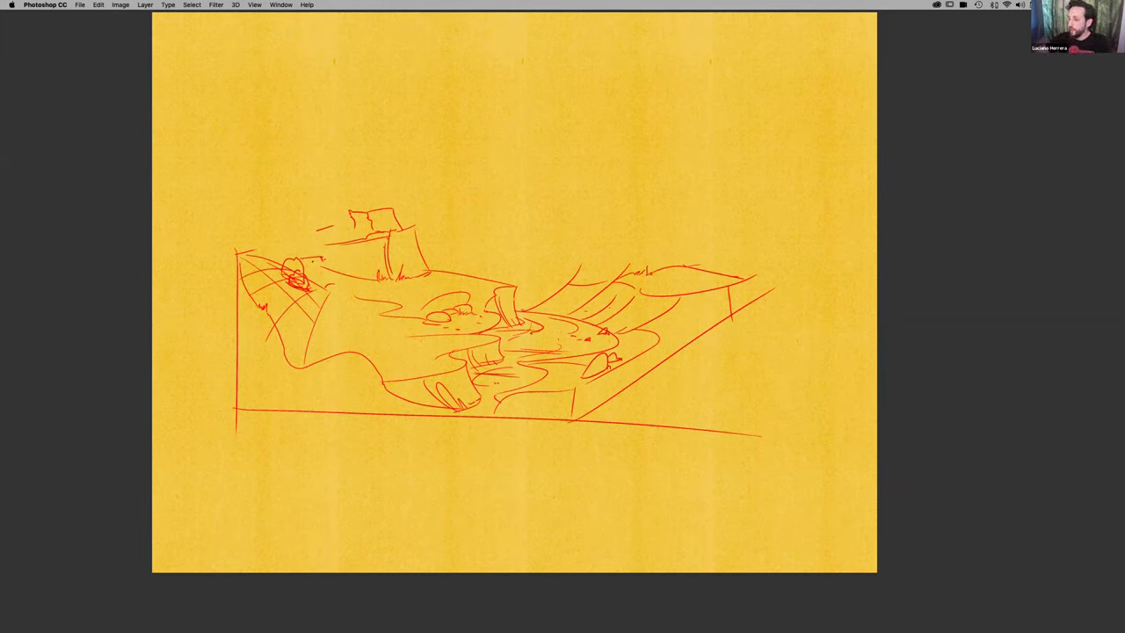
pyautogui.moveTo(320, 264); pyautogui.dragTo(328, 254)
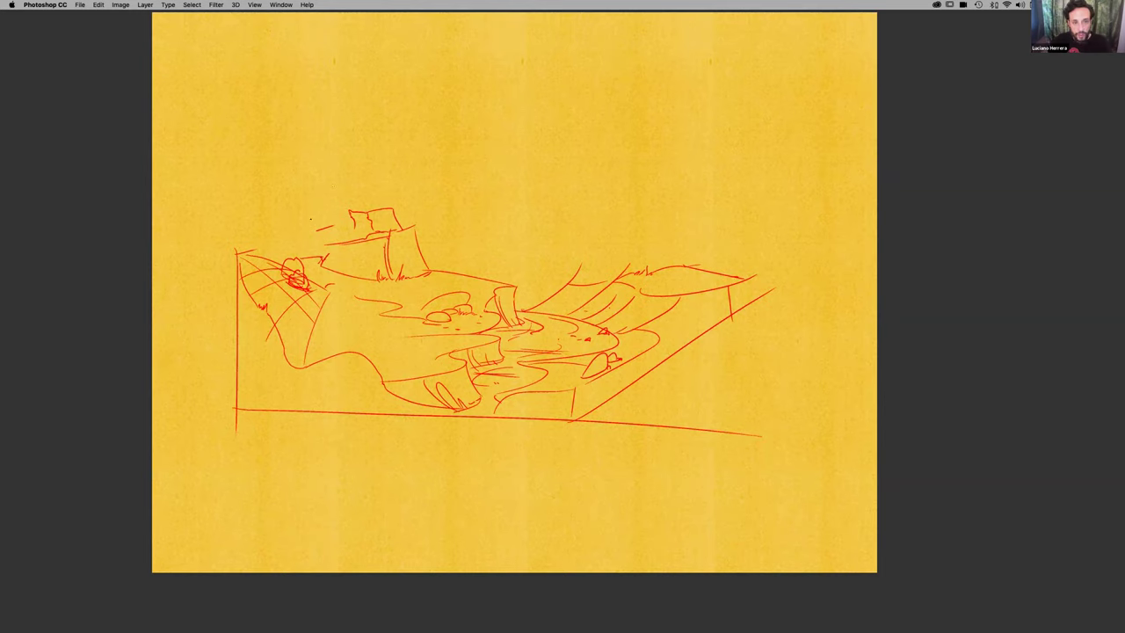
# Draw a taller rock column with a jagged left side behind the two small stacked blocks
pyautogui.moveTo(334, 225); pyautogui.dragTo(339, 174)
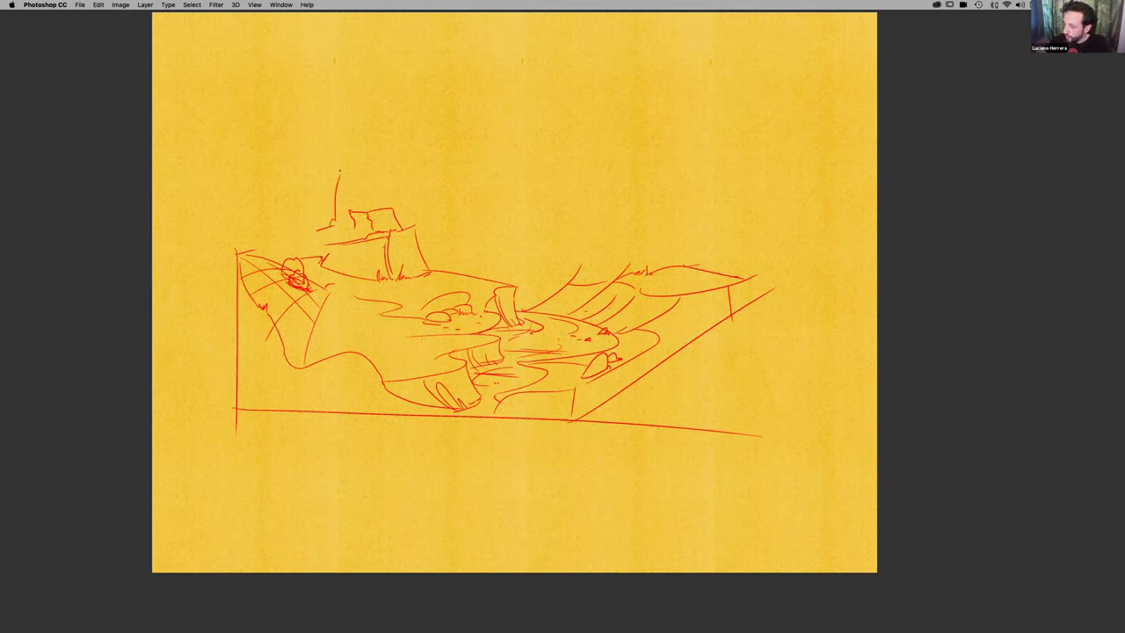
pyautogui.press('super+z')
pyautogui.moveTo(336, 222)
pyautogui.mouseDown()
pyautogui.moveTo(356, 171)
pyautogui.moveTo(360, 203)
pyautogui.moveTo(378, 172)
pyautogui.moveTo(382, 206)
pyautogui.mouseUp()
pyautogui.press('super+z')
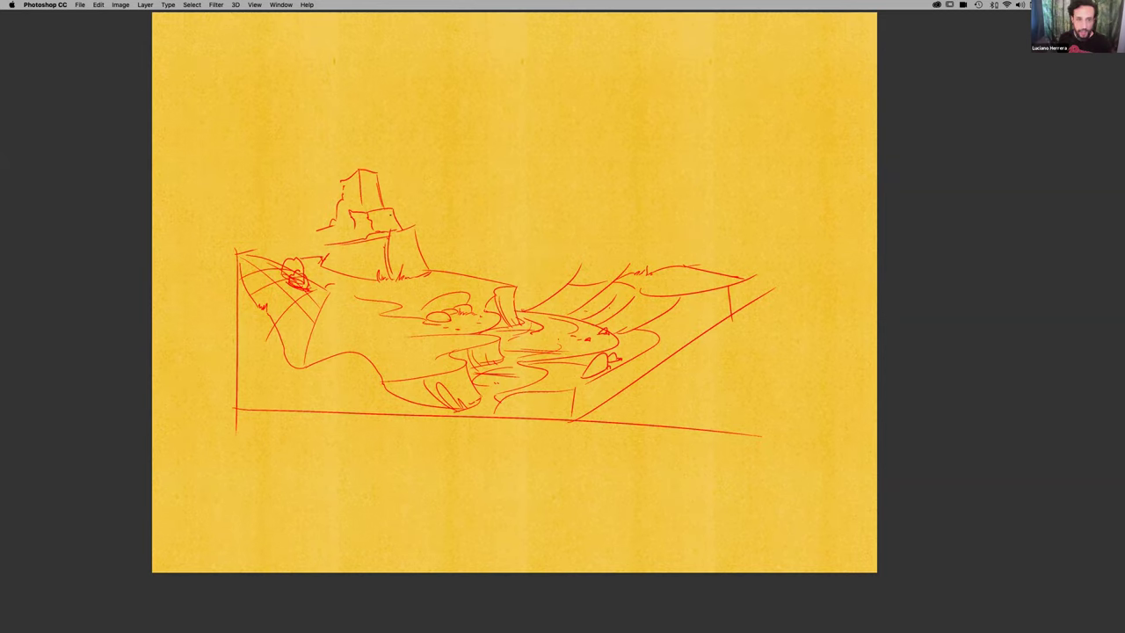
# Add a small block with a front edge at the peak of the rock column
pyautogui.moveTo(362, 167); pyautogui.dragTo(357, 153)
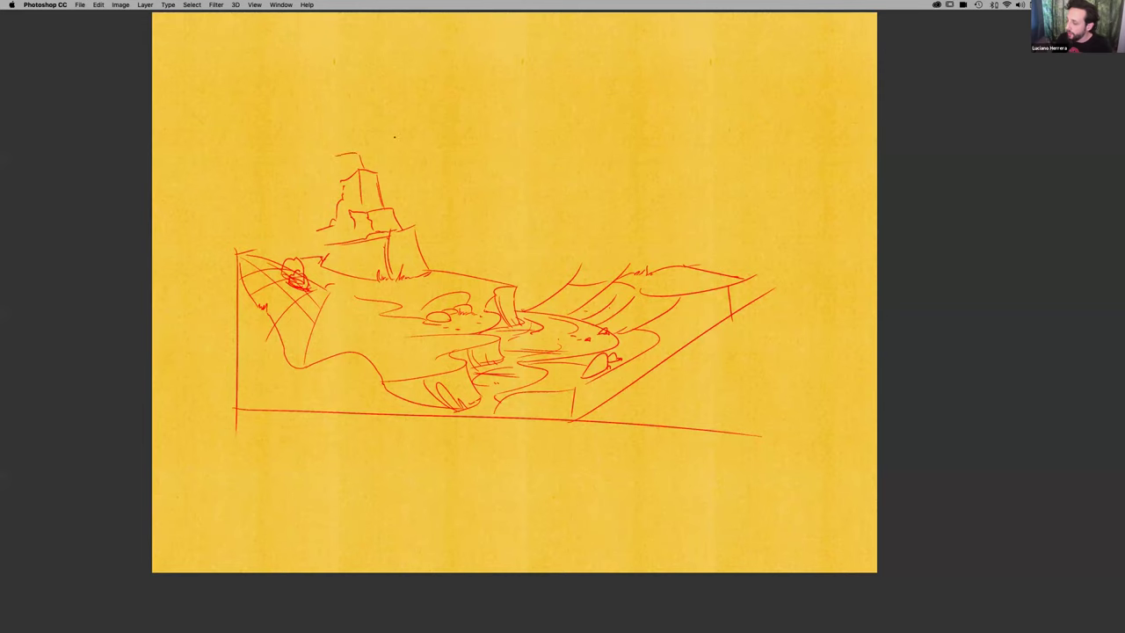
pyautogui.press('super+z')
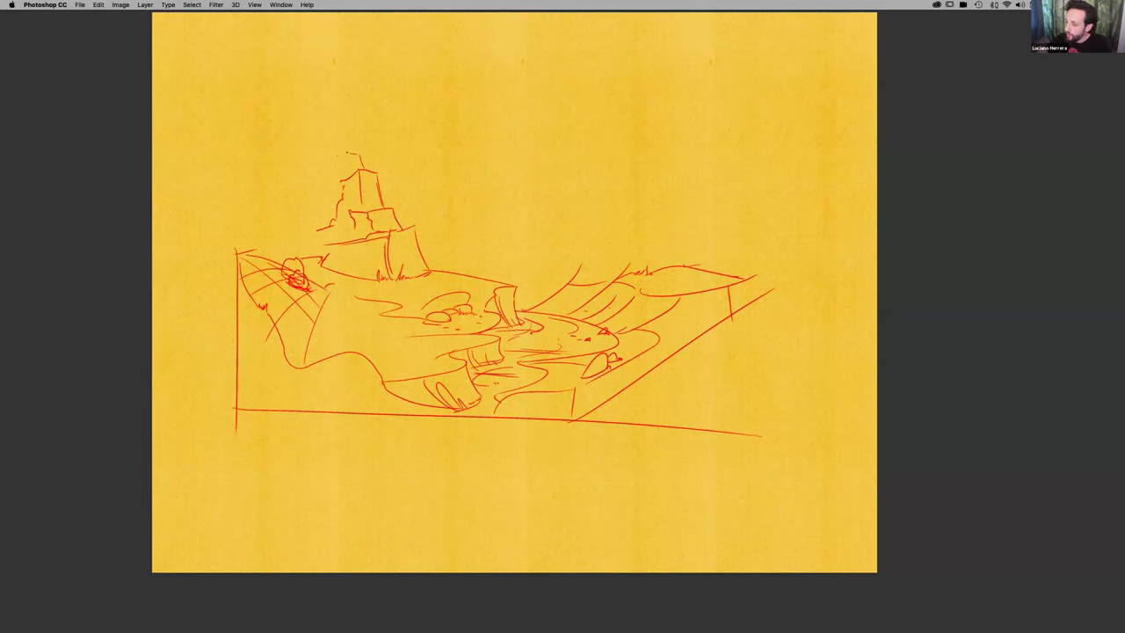
pyautogui.moveTo(298, 171); pyautogui.dragTo(350, 155)
pyautogui.press('super+z')
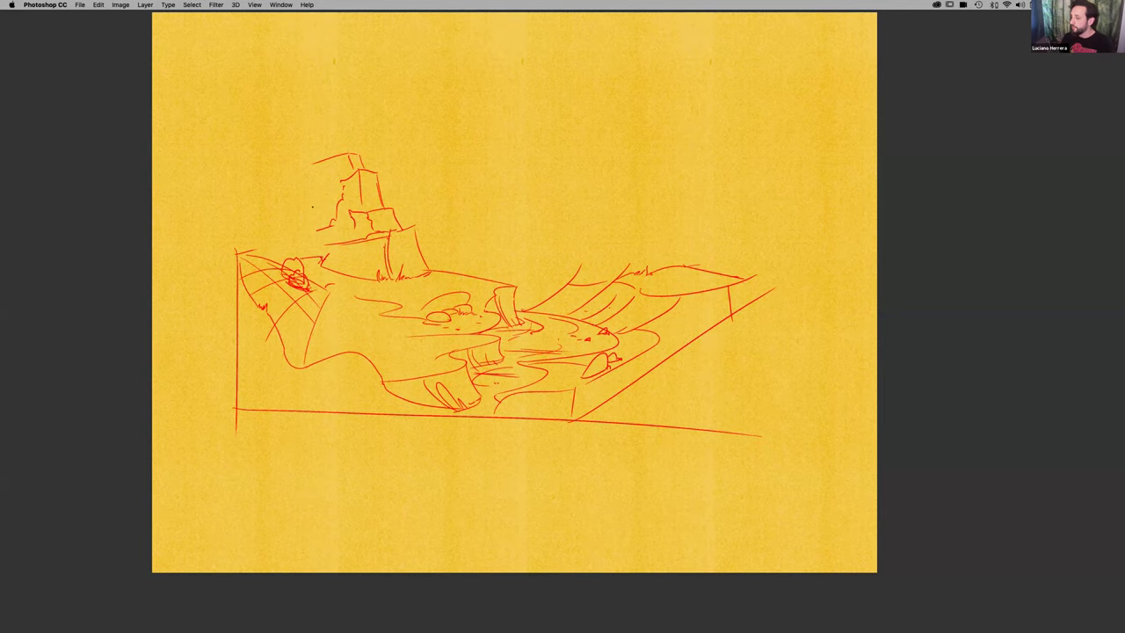
pyautogui.press('super+z')
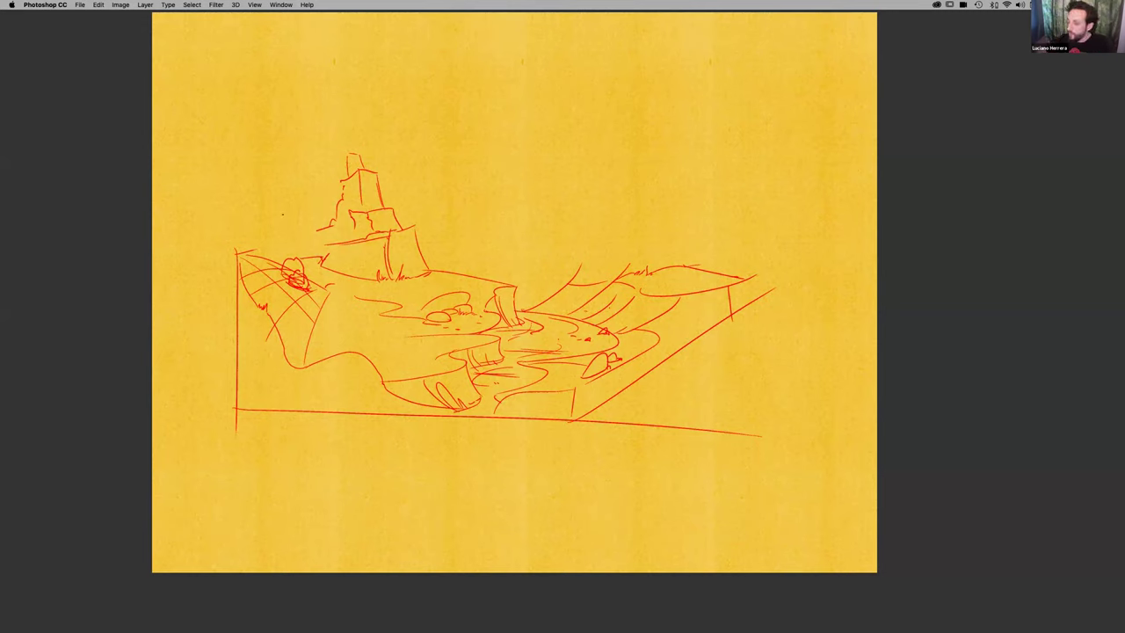
# Outline a tall cliff behind the stacked rocks with a curved left edge, a slanted top and a short right side
pyautogui.moveTo(274, 246); pyautogui.dragTo(303, 111)
pyautogui.press('super+z')
pyautogui.moveTo(268, 250)
pyautogui.mouseDown()
pyautogui.moveTo(293, 117)
pyautogui.moveTo(348, 113)
pyautogui.moveTo(353, 150)
pyautogui.moveTo(318, 163)
pyautogui.moveTo(313, 181)
pyautogui.mouseUp()
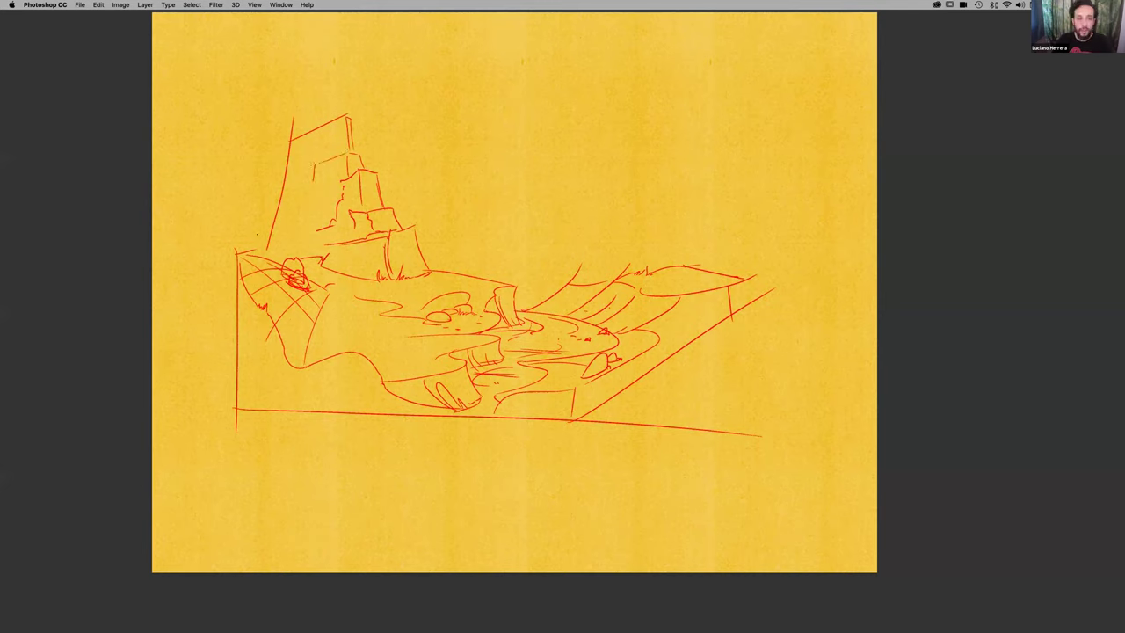
# Draw a boxy block on the tall cliff's left face with low base rocks, and add grass along the rear ledge
pyautogui.moveTo(321, 180); pyautogui.dragTo(289, 189)
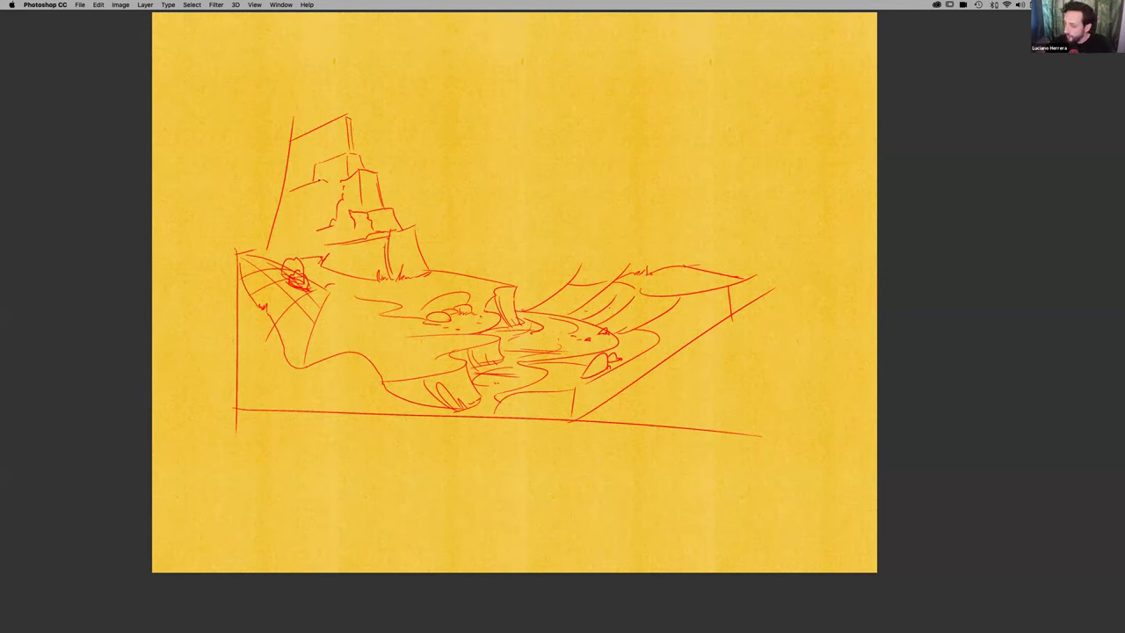
pyautogui.moveTo(321, 182); pyautogui.dragTo(320, 229)
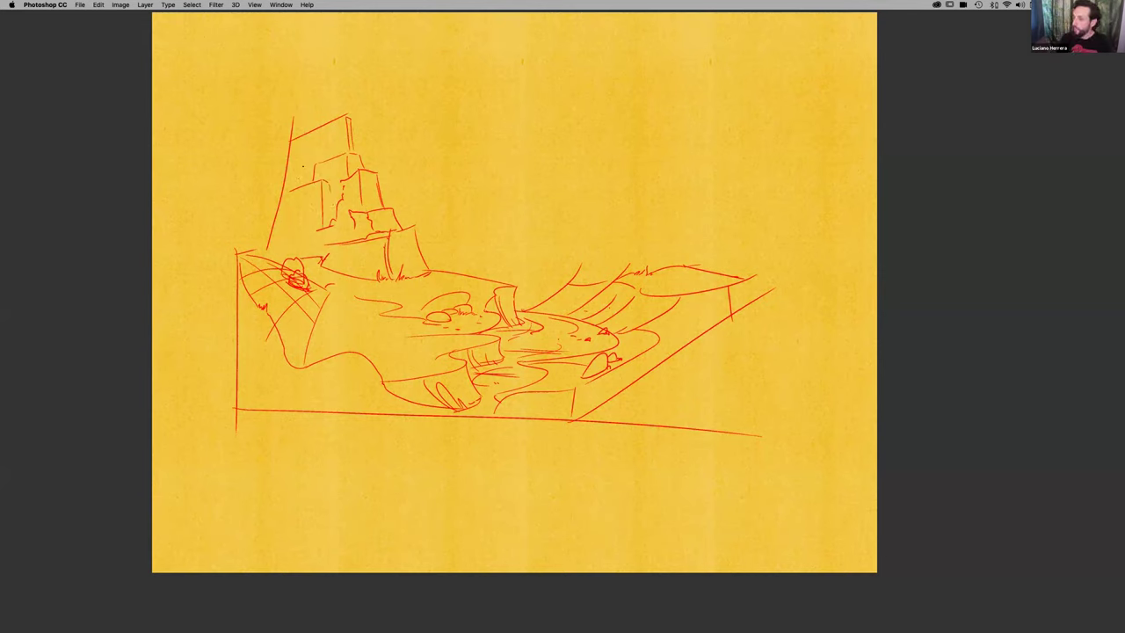
pyautogui.moveTo(292, 190); pyautogui.dragTo(276, 238)
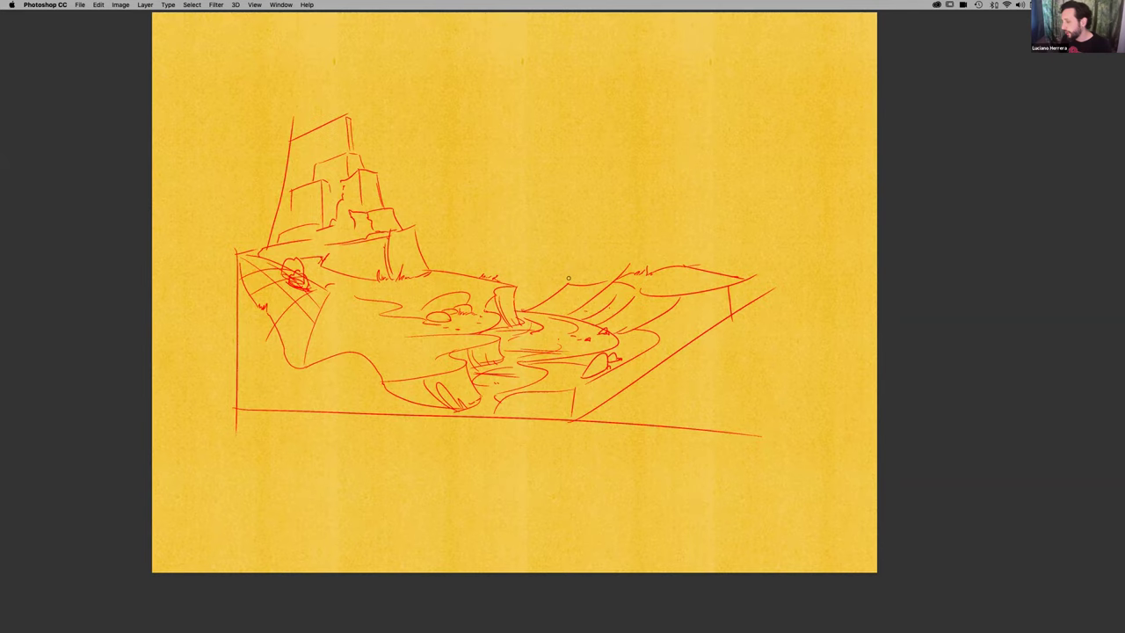
# Rework the tops of the right-hand ridges into one continuous back line with small grass strokes
pyautogui.moveTo(567, 282); pyautogui.dragTo(621, 273)
pyautogui.press('super+z')
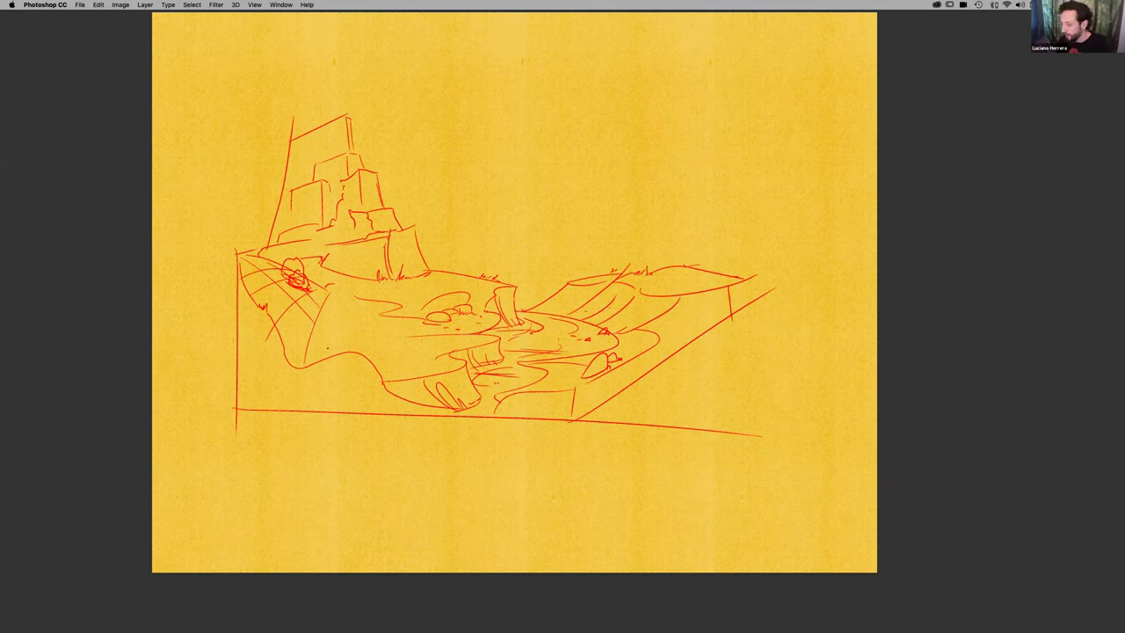
# Draw the back edge of the front slope as a gentle line running from the terrain's cut edge towards the channel
pyautogui.moveTo(341, 352); pyautogui.dragTo(425, 342)
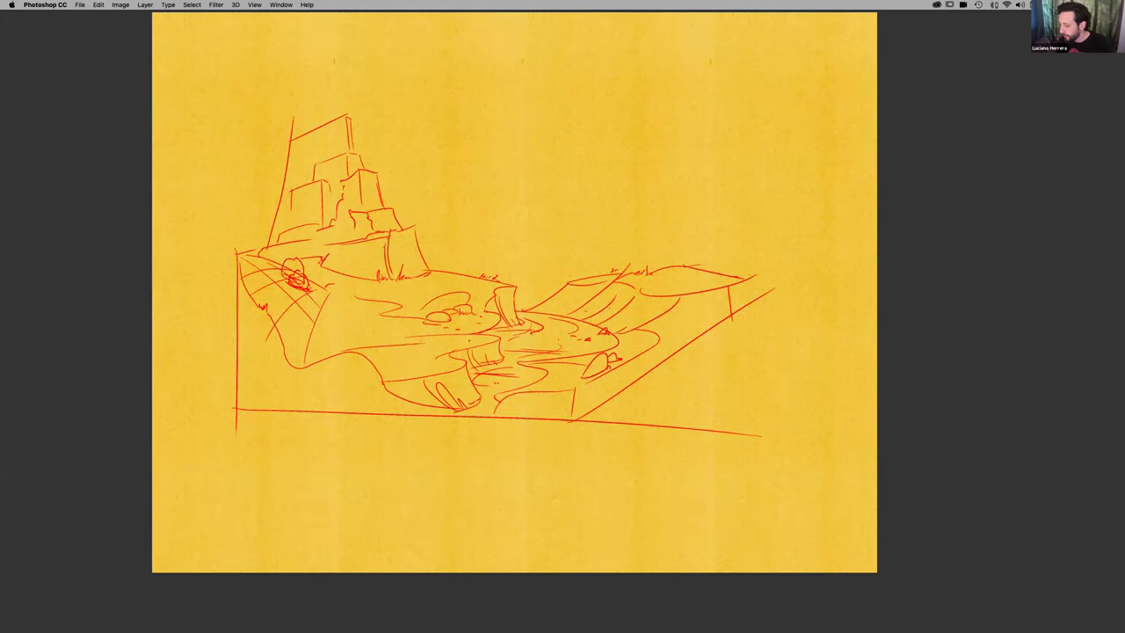
pyautogui.press('super+z')
pyautogui.moveTo(343, 352); pyautogui.dragTo(445, 346)
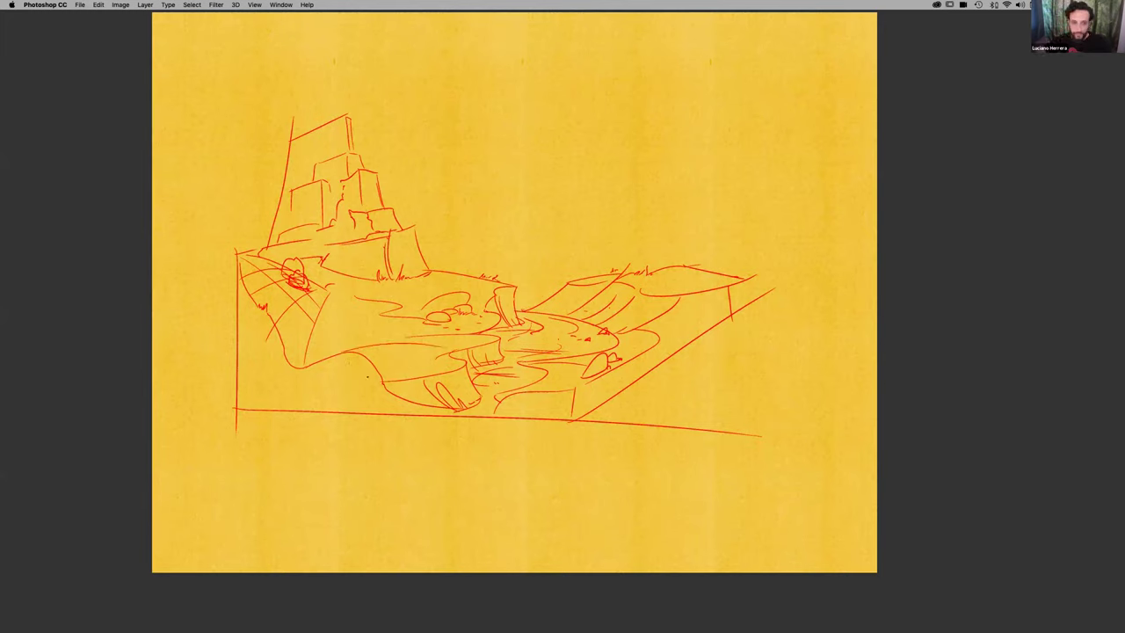
# Cover the front slope above the front cliff with curved contour lines crossing into a grid
pyautogui.moveTo(367, 348)
pyautogui.mouseDown()
pyautogui.moveTo(402, 378)
pyautogui.moveTo(398, 346)
pyautogui.moveTo(414, 365)
pyautogui.moveTo(439, 363)
pyautogui.mouseUp()
pyautogui.press('super+z')
pyautogui.press('super+z')
pyautogui.press('super+z')
pyautogui.press('super+z')
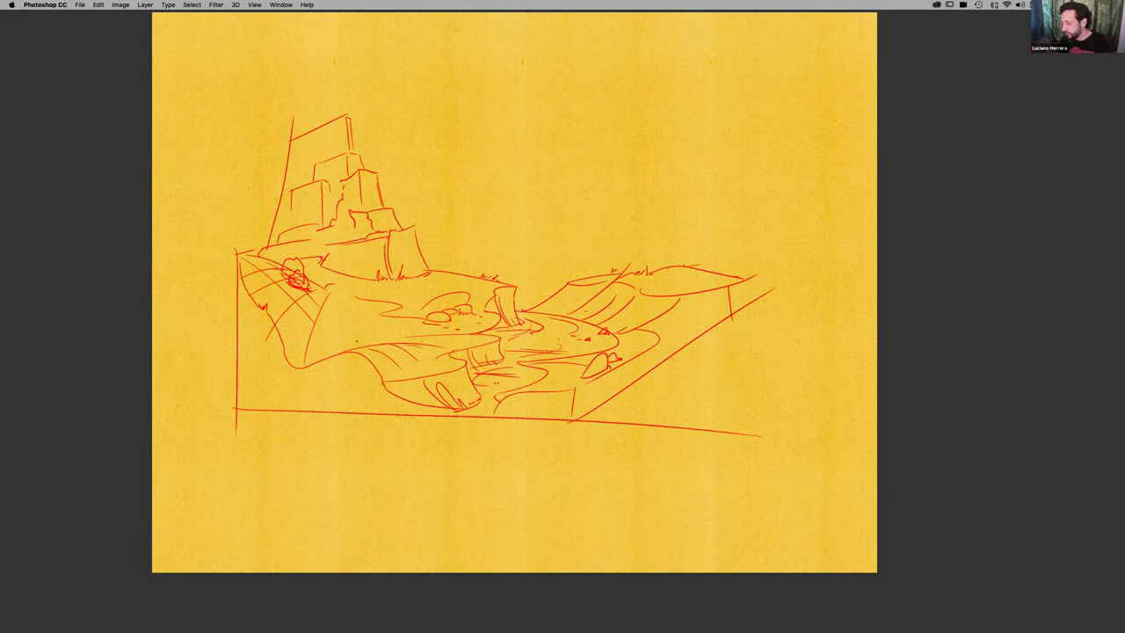
pyautogui.moveTo(369, 348); pyautogui.dragTo(431, 368)
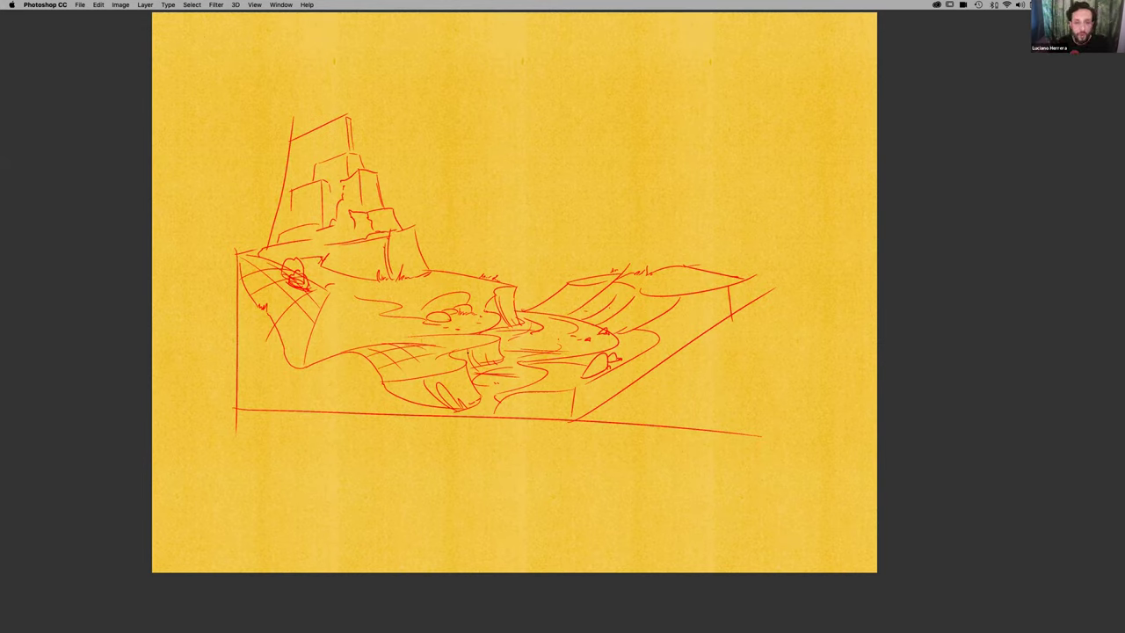
# Draw a rounded rock and a scalloped bush along the back edge of the front gridded slope
pyautogui.moveTo(348, 348); pyautogui.dragTo(367, 342)
pyautogui.press('super+z')
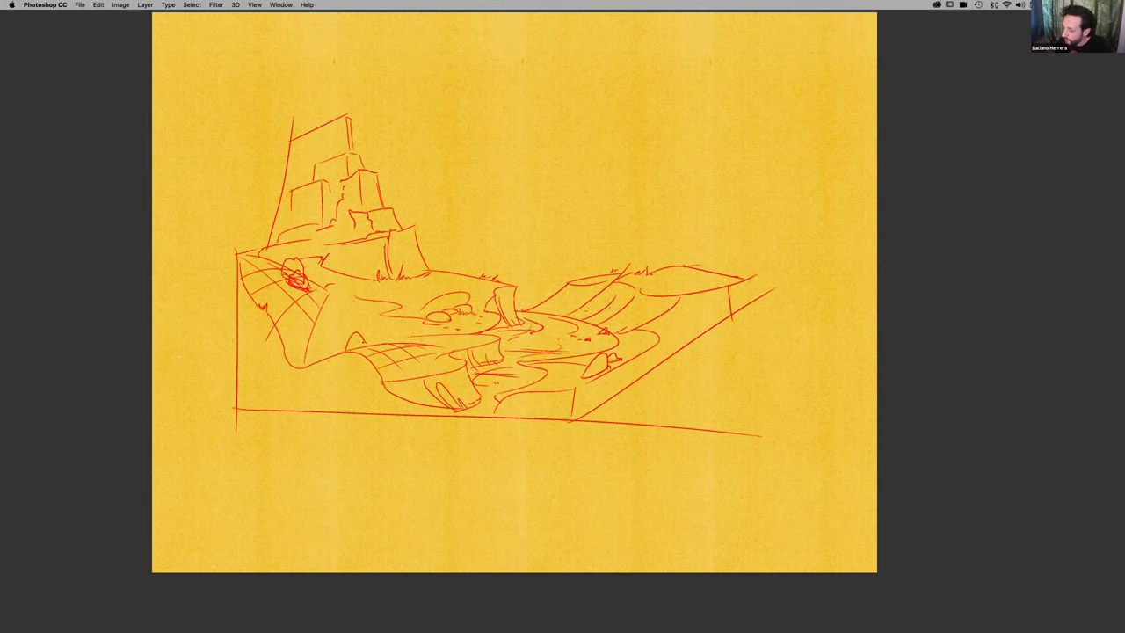
pyautogui.moveTo(373, 338); pyautogui.dragTo(395, 330)
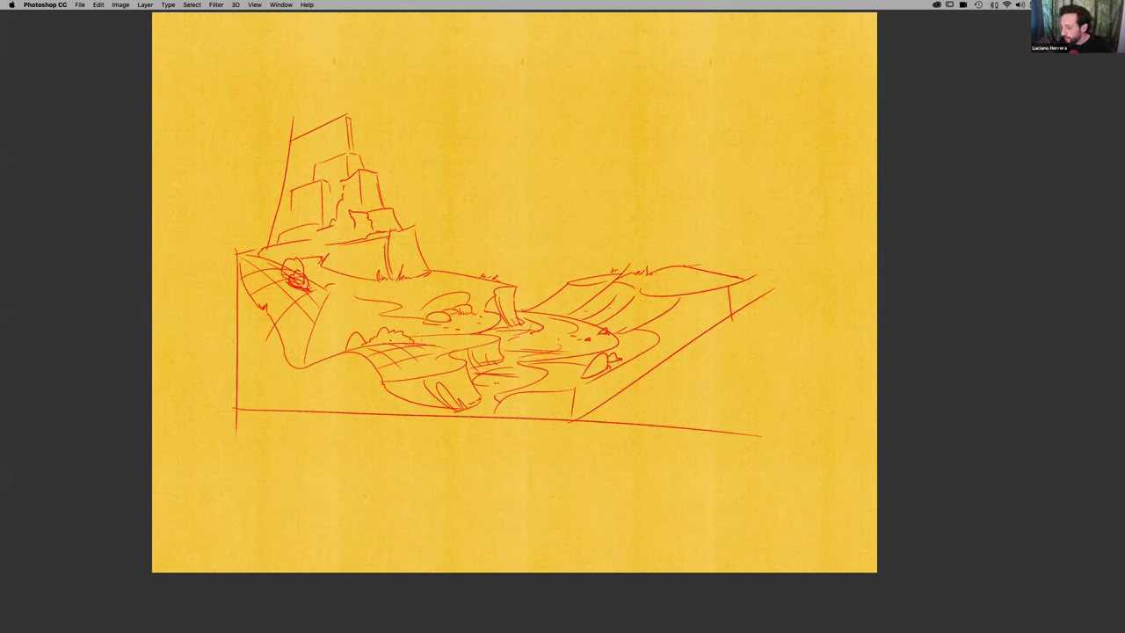
# Add small grass tufts beside the upper gridded slope and at the outer foot of the rock cliffs
pyautogui.press('super+z')
pyautogui.moveTo(379, 342); pyautogui.dragTo(388, 339)
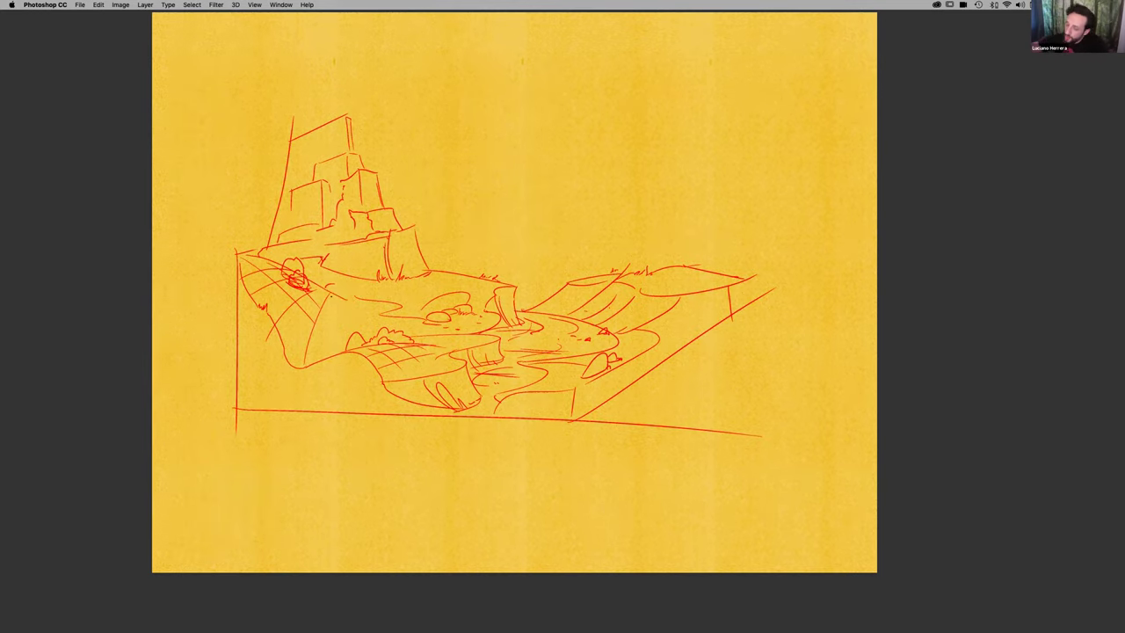
pyautogui.press('super+z')
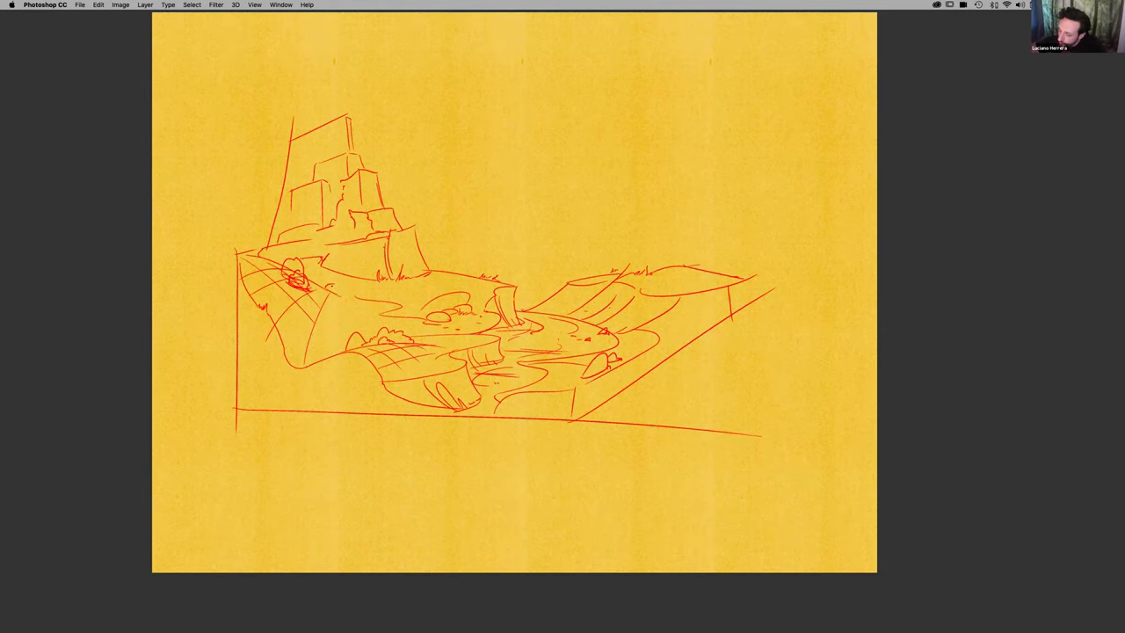
pyautogui.press('super+z')
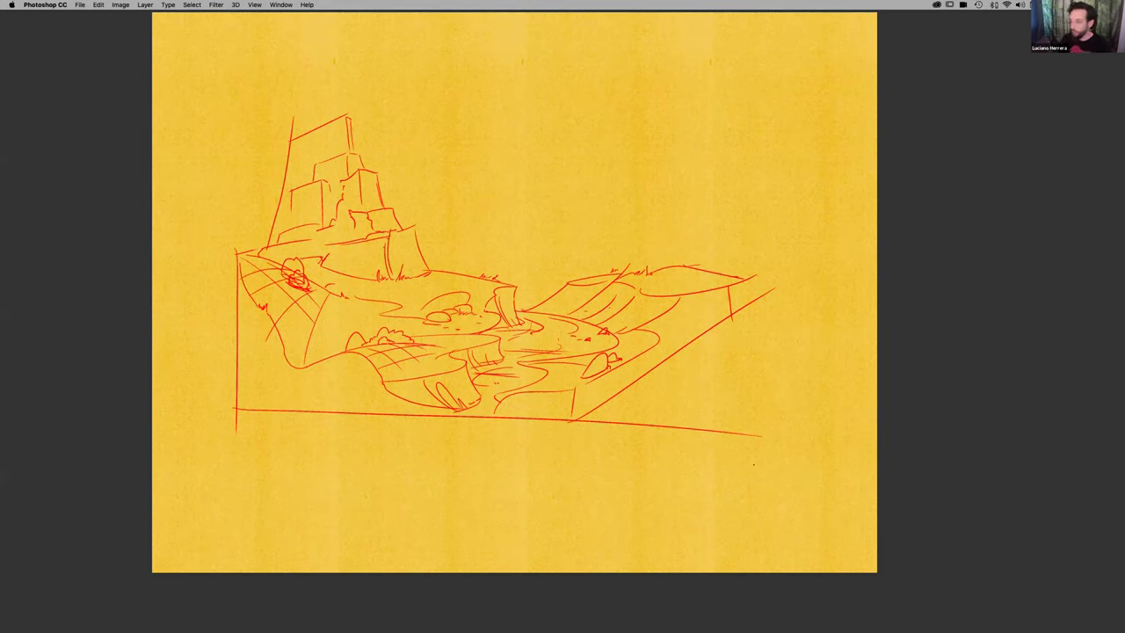
pyautogui.moveTo(426, 261); pyautogui.dragTo(430, 251)
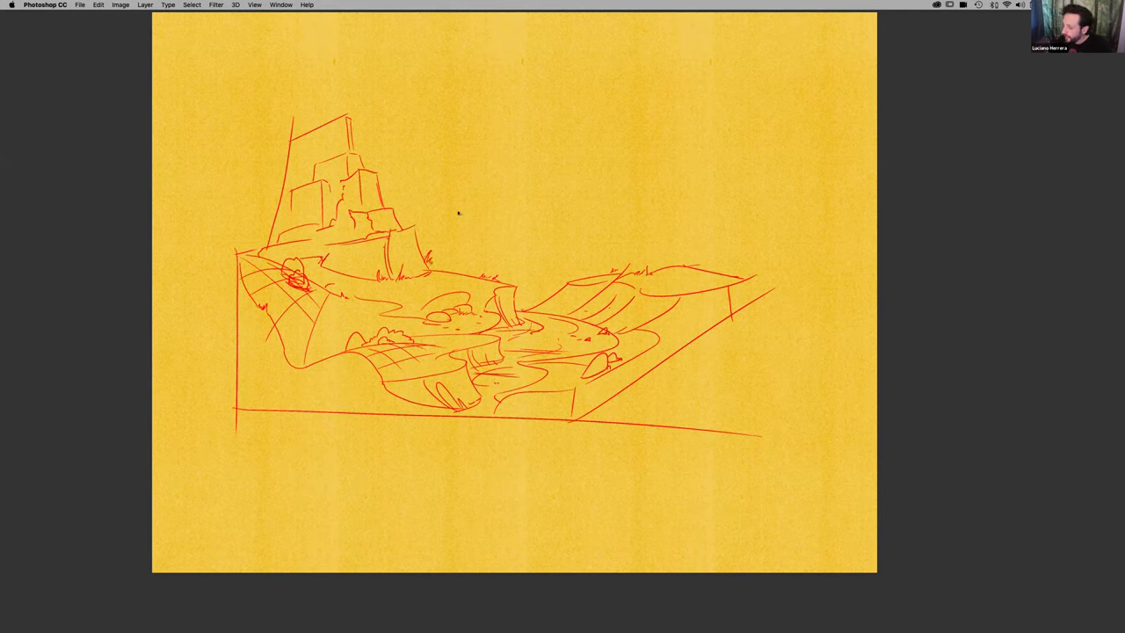
pyautogui.press('super+z')
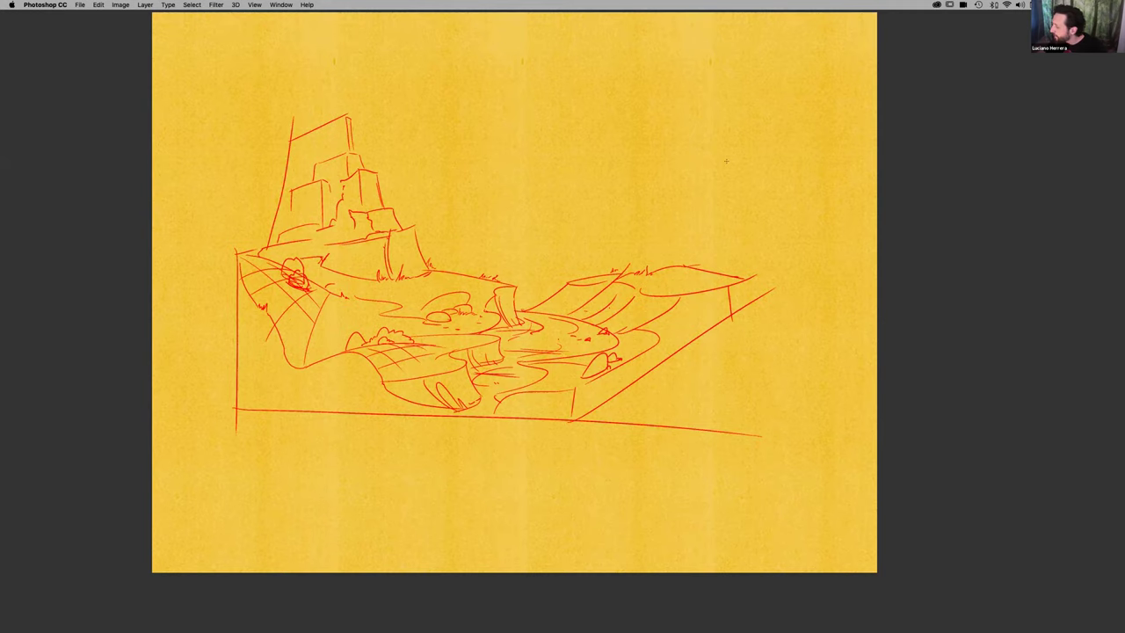
# Draw a vertical line rising above the terrain block's far corner and lasso the silhouette of the whole block, including the cliffs
pyautogui.moveTo(727, 209); pyautogui.dragTo(729, 285)
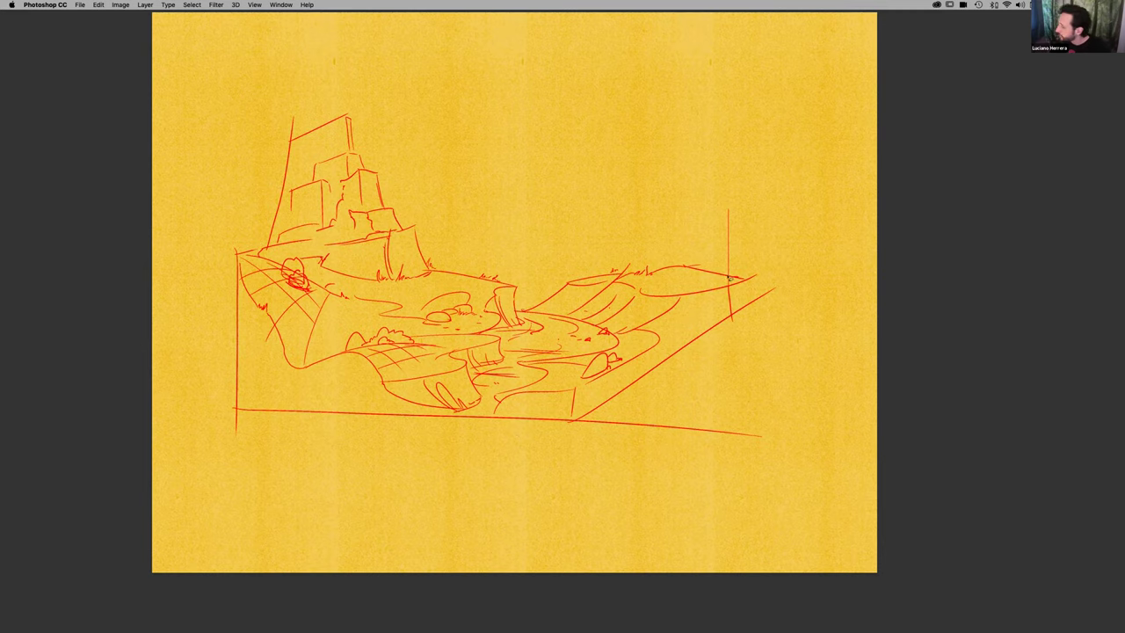
pyautogui.click(729, 277)
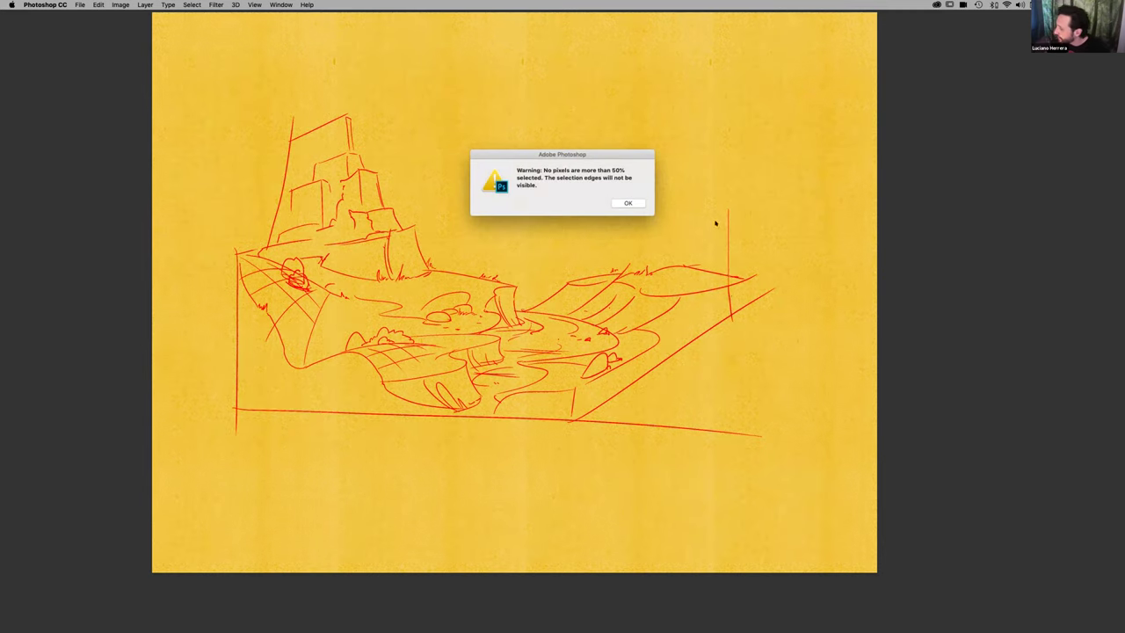
pyautogui.press('Return')
pyautogui.moveTo(699, 339)
pyautogui.mouseDown()
pyautogui.moveTo(577, 423)
pyautogui.moveTo(237, 412)
pyautogui.moveTo(249, 237)
pyautogui.moveTo(239, 253)
pyautogui.moveTo(266, 249)
pyautogui.moveTo(290, 136)
pyautogui.moveTo(336, 116)
pyautogui.moveTo(353, 119)
pyautogui.moveTo(364, 172)
pyautogui.moveTo(378, 174)
pyautogui.moveTo(384, 210)
pyautogui.moveTo(419, 229)
pyautogui.moveTo(433, 270)
pyautogui.moveTo(428, 262)
pyautogui.moveTo(507, 286)
pyautogui.moveTo(477, 280)
pyautogui.moveTo(569, 288)
pyautogui.moveTo(631, 276)
pyautogui.mouseUp()
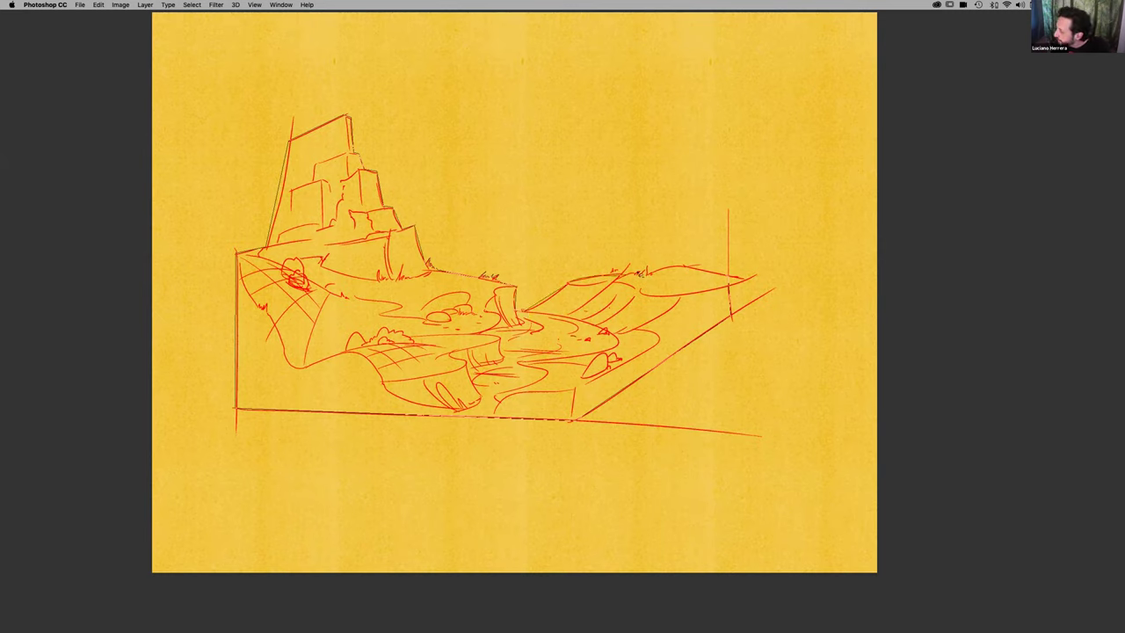
pyautogui.moveTo(728, 281); pyautogui.dragTo(722, 279)
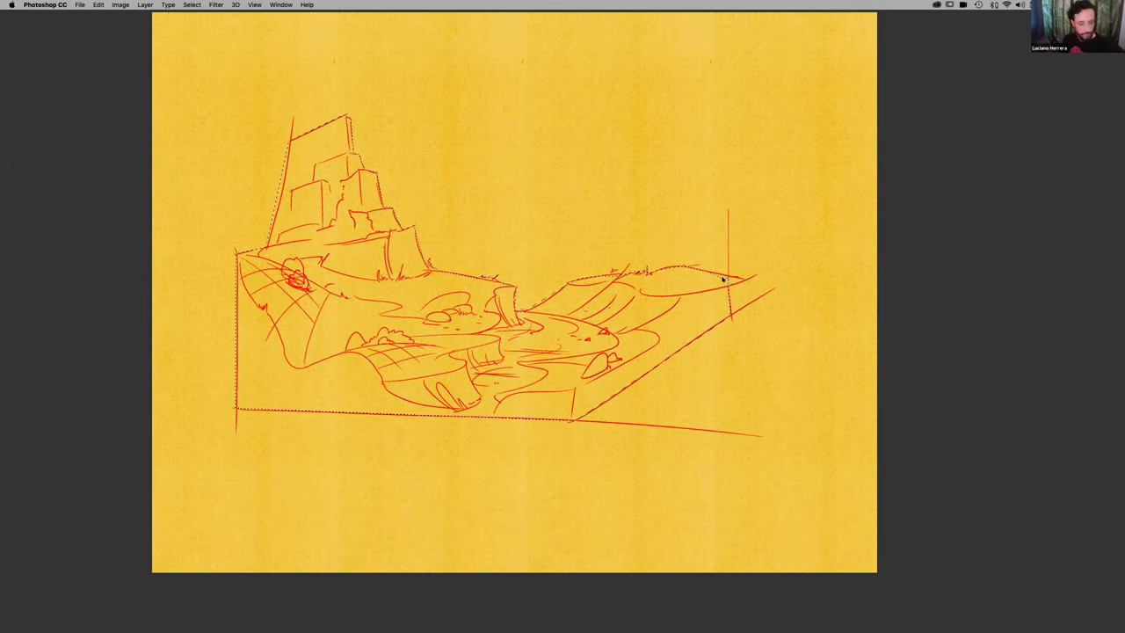
pyautogui.hotkey('alt', 'BackSpace')
pyautogui.press('super+u')
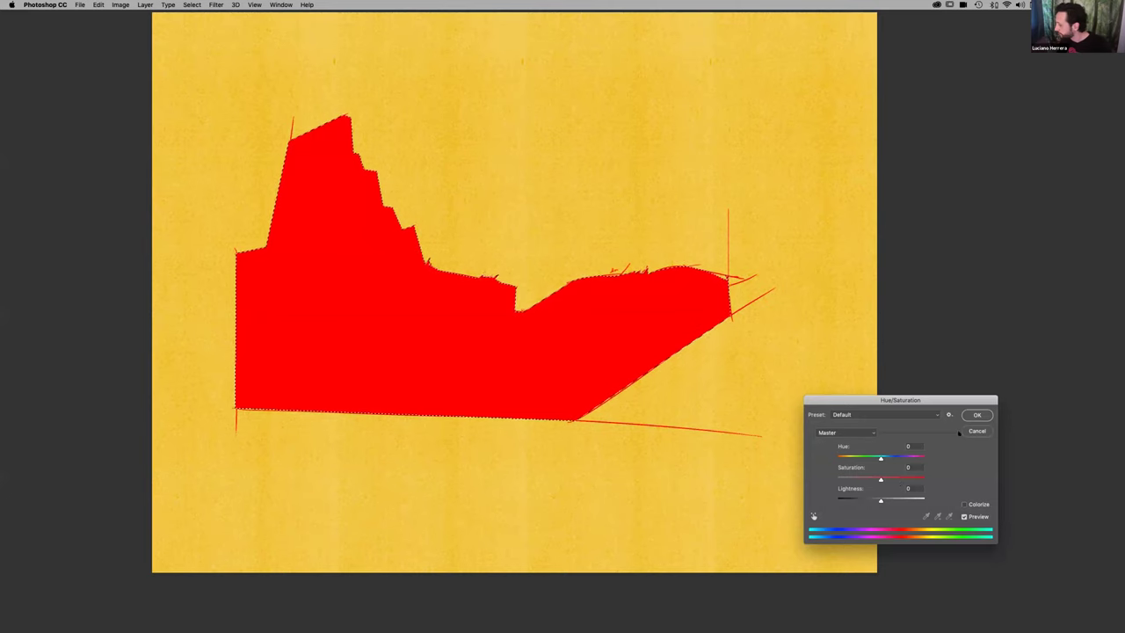
pyautogui.moveTo(881, 479); pyautogui.dragTo(838, 479)
pyautogui.click(966, 433)
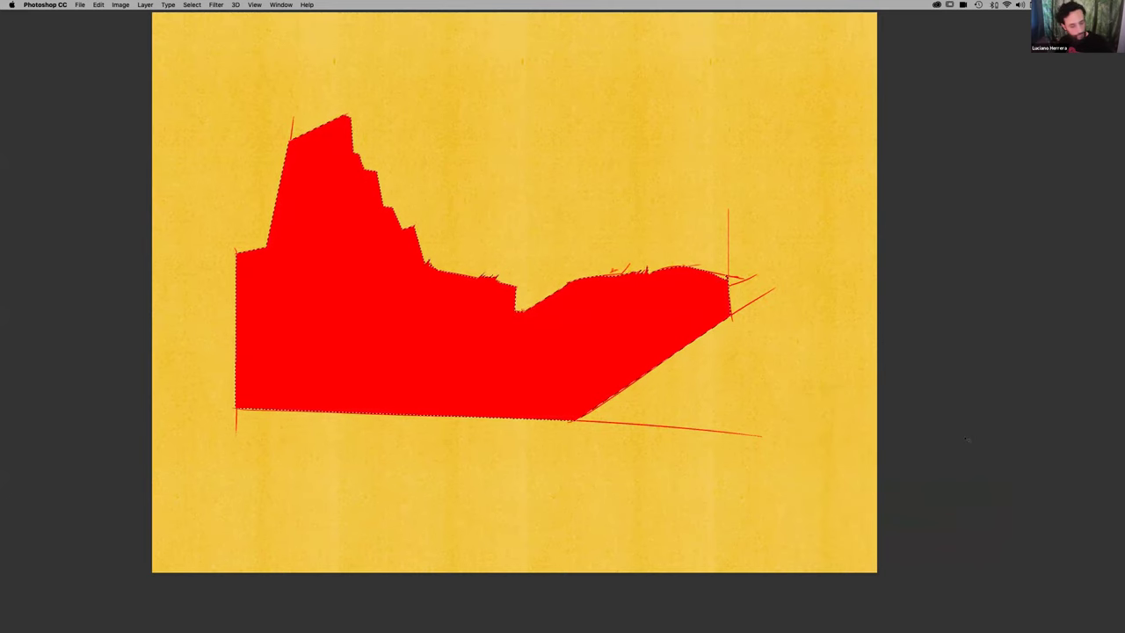
pyautogui.press('super+z')
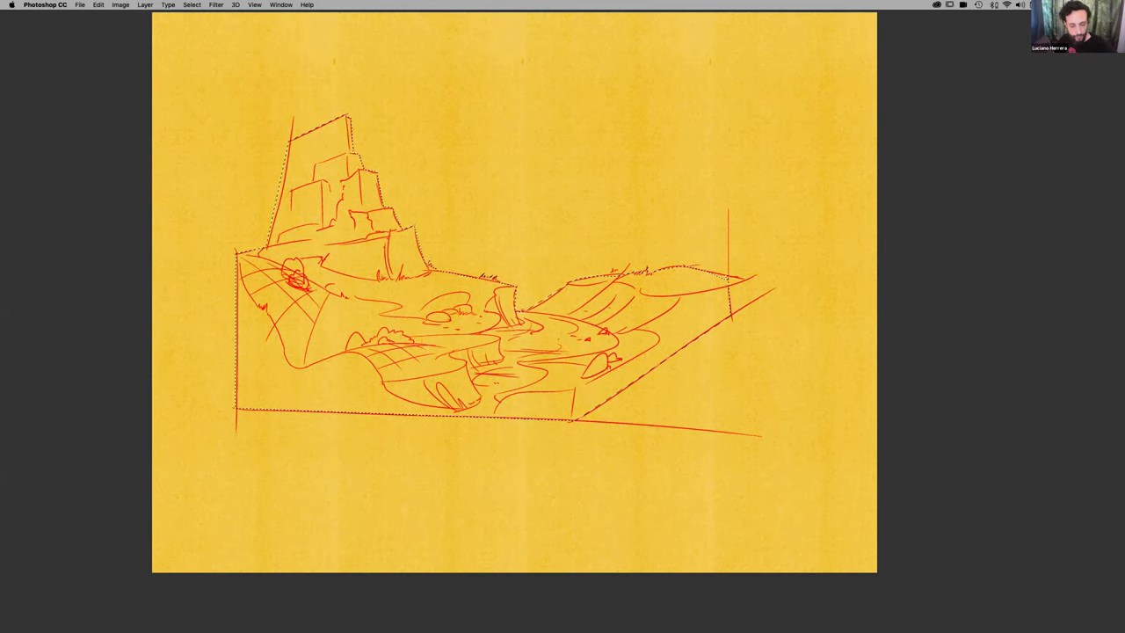
# Fill the selected terrain silhouette with the foreground colour and turn it light grey with Hue/Saturation
pyautogui.hotkey('alt', 'BackSpace')
pyautogui.press('super+u')
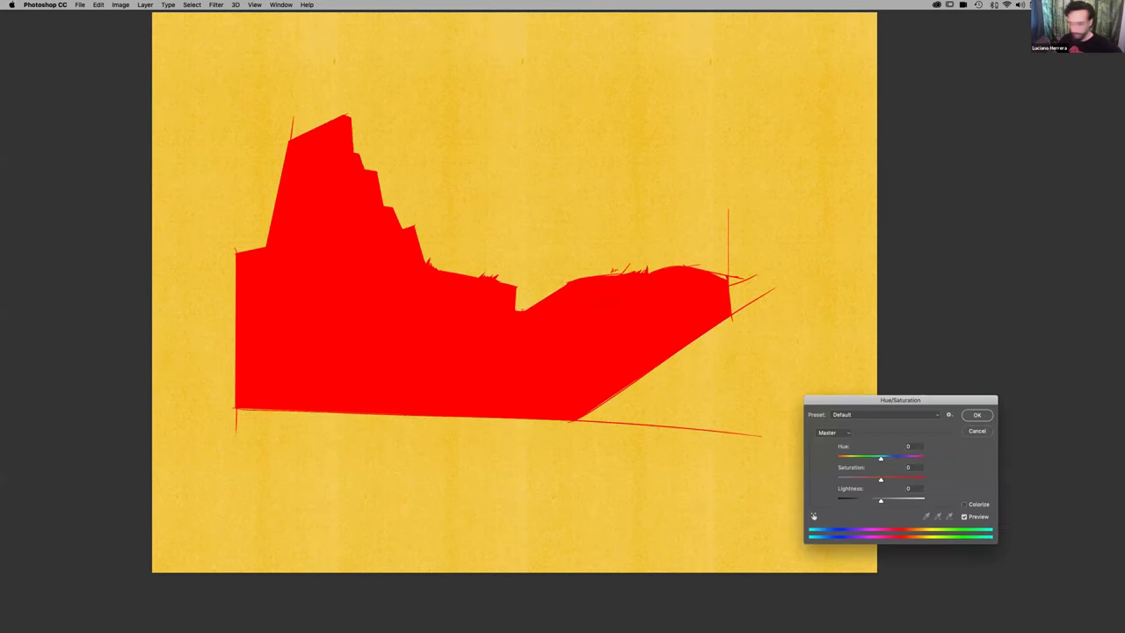
pyautogui.moveTo(842, 480); pyautogui.dragTo(903, 500)
pyautogui.click(974, 415)
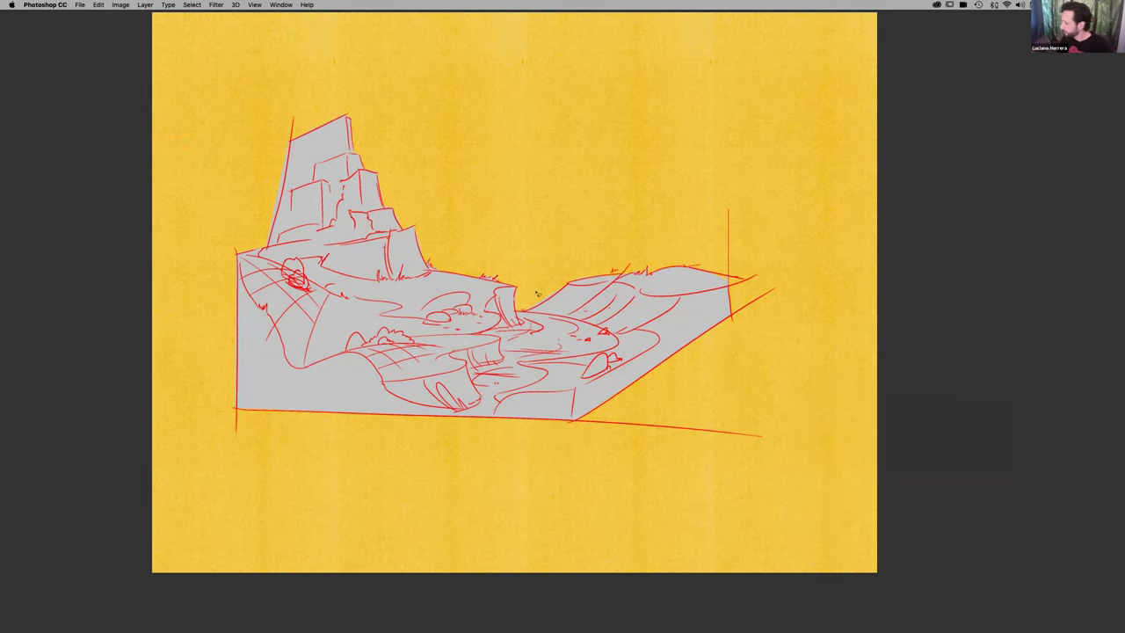
# Lasso the far ridge top and the upper terrain with its cliffs, separate them, invert their tone and set Lightness to +50
pyautogui.moveTo(567, 281)
pyautogui.mouseDown()
pyautogui.moveTo(590, 271)
pyautogui.moveTo(780, 296)
pyautogui.moveTo(604, 241)
pyautogui.mouseUp()
pyautogui.moveTo(504, 272); pyautogui.dragTo(516, 288)
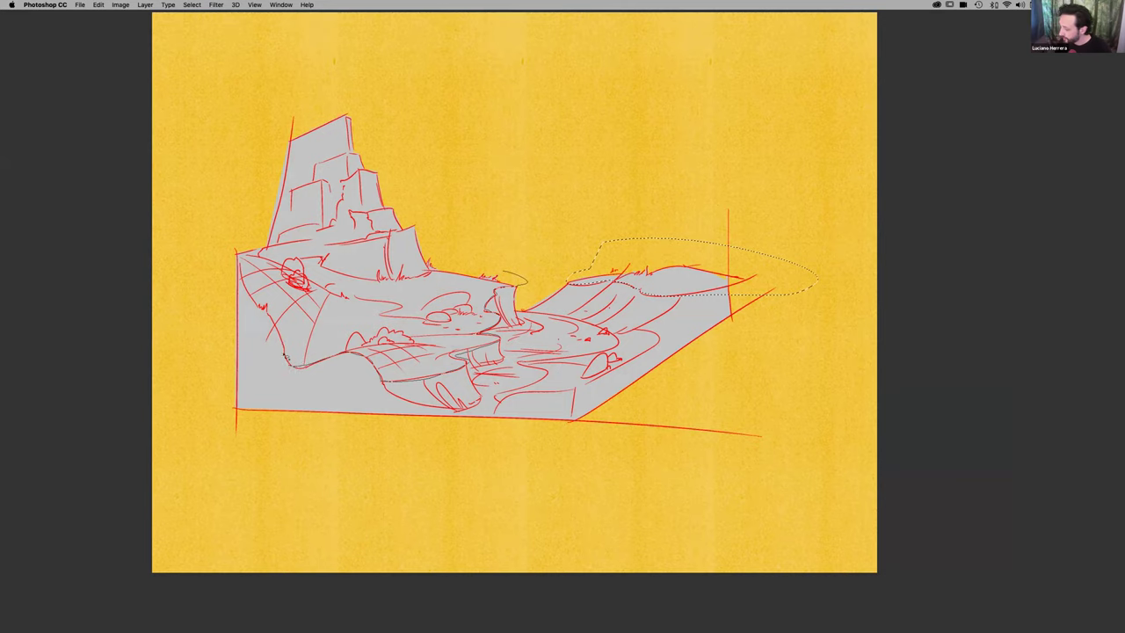
pyautogui.moveTo(260, 306)
pyautogui.mouseDown()
pyautogui.moveTo(246, 280)
pyautogui.moveTo(236, 172)
pyautogui.moveTo(355, 49)
pyautogui.moveTo(425, 92)
pyautogui.moveTo(507, 214)
pyautogui.moveTo(498, 275)
pyautogui.mouseUp()
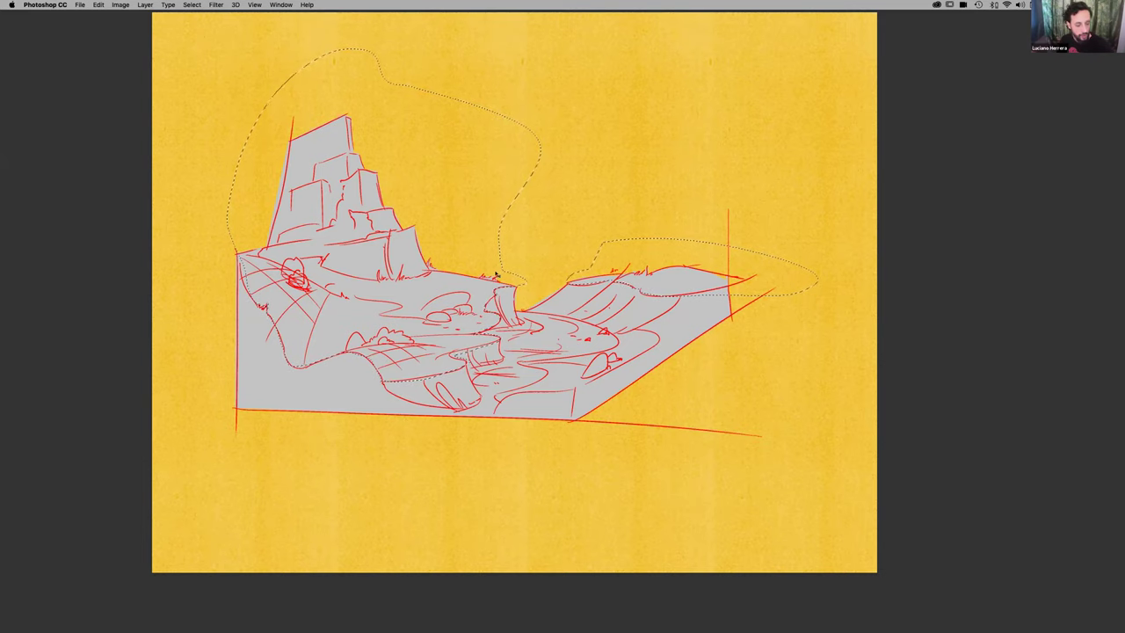
pyautogui.press('super+d')
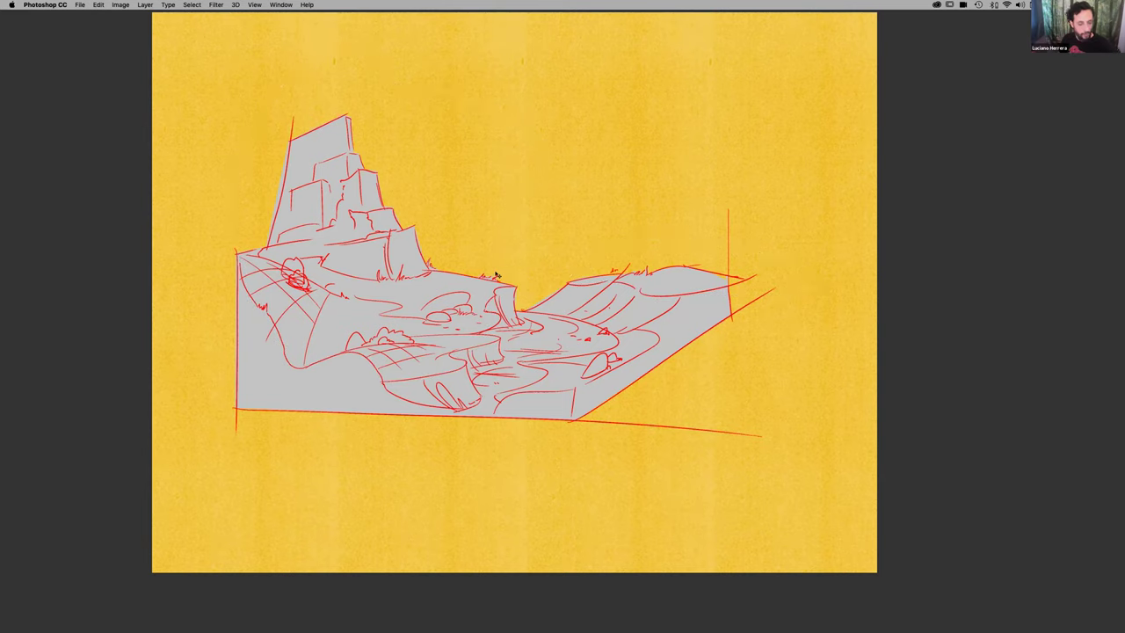
pyautogui.press('super+i')
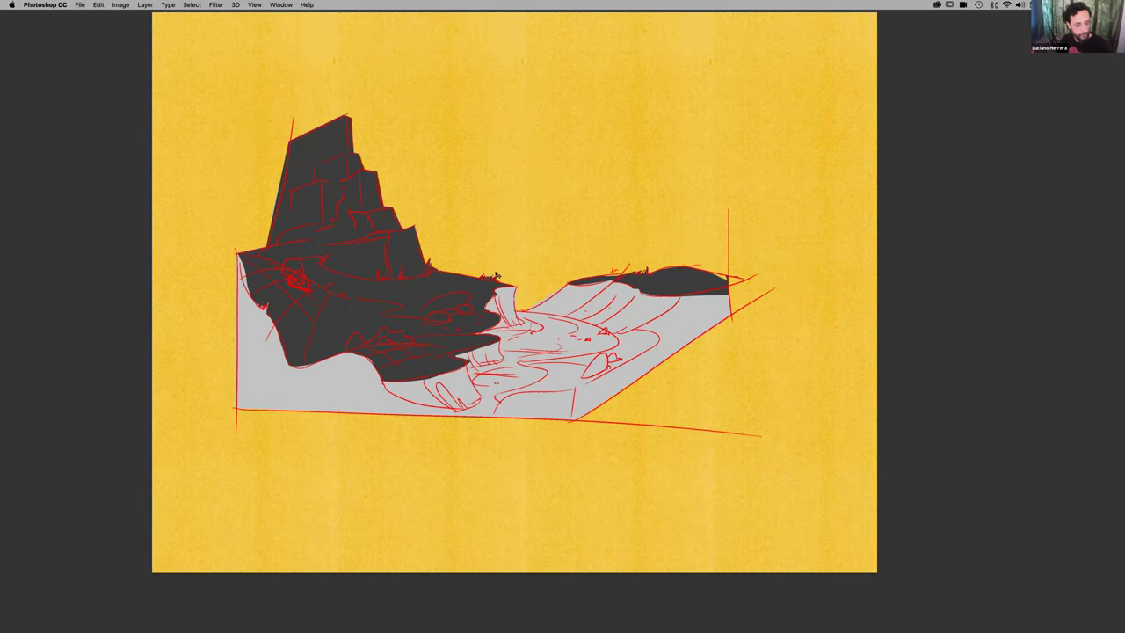
pyautogui.press('super+u')
pyautogui.moveTo(881, 498); pyautogui.dragTo(901, 499)
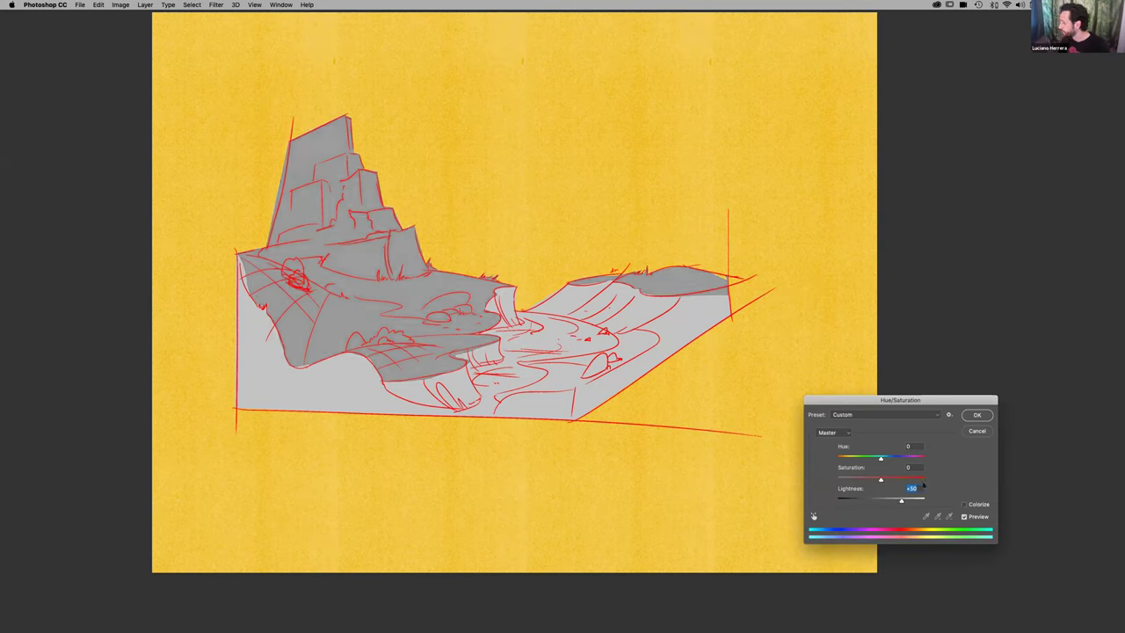
pyautogui.click(967, 419)
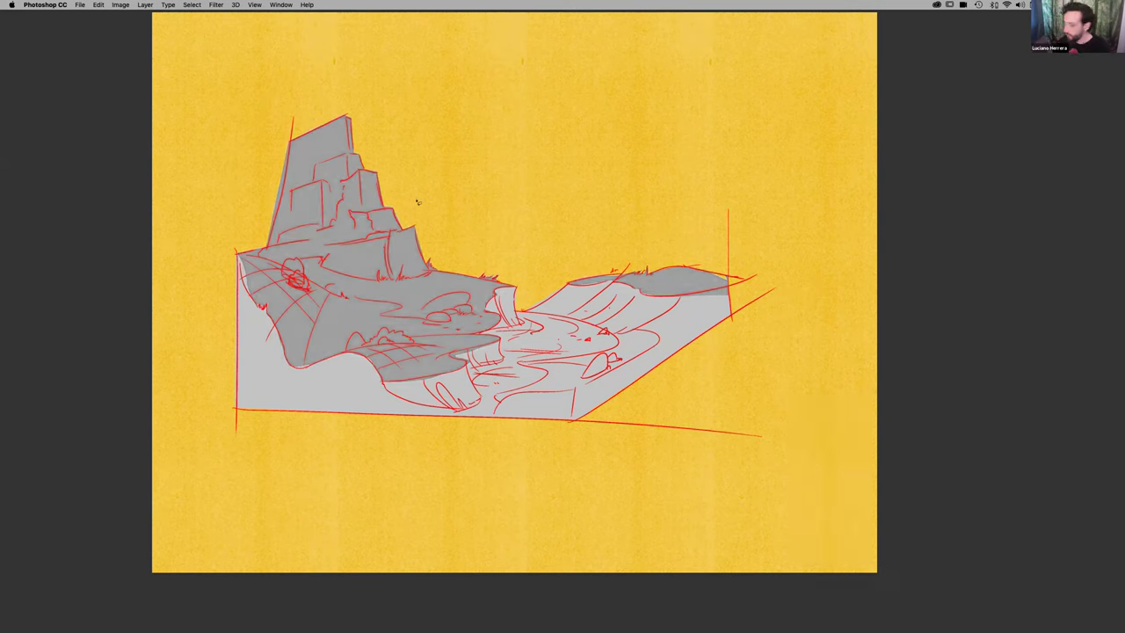
# Lasso the stacked rock cliffs, copy them as a separate piece and set their Lightness to +30
pyautogui.moveTo(420, 195); pyautogui.dragTo(428, 263)
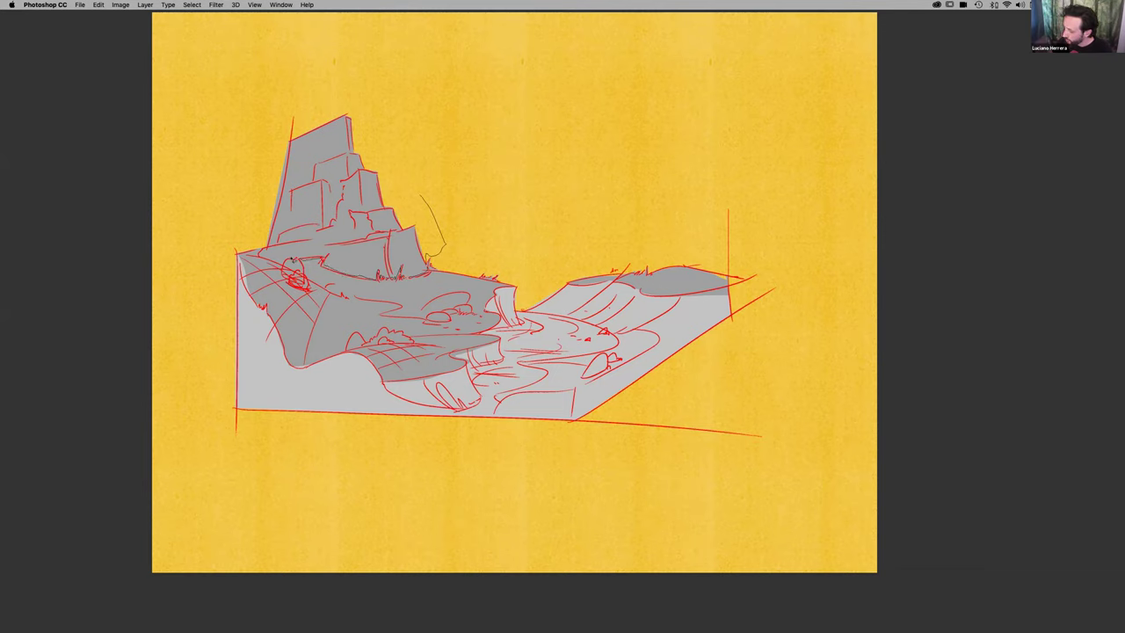
pyautogui.moveTo(264, 260)
pyautogui.mouseDown()
pyautogui.moveTo(387, 48)
pyautogui.moveTo(475, 154)
pyautogui.moveTo(443, 250)
pyautogui.mouseUp()
pyautogui.press('super+c')
pyautogui.press('super+v')
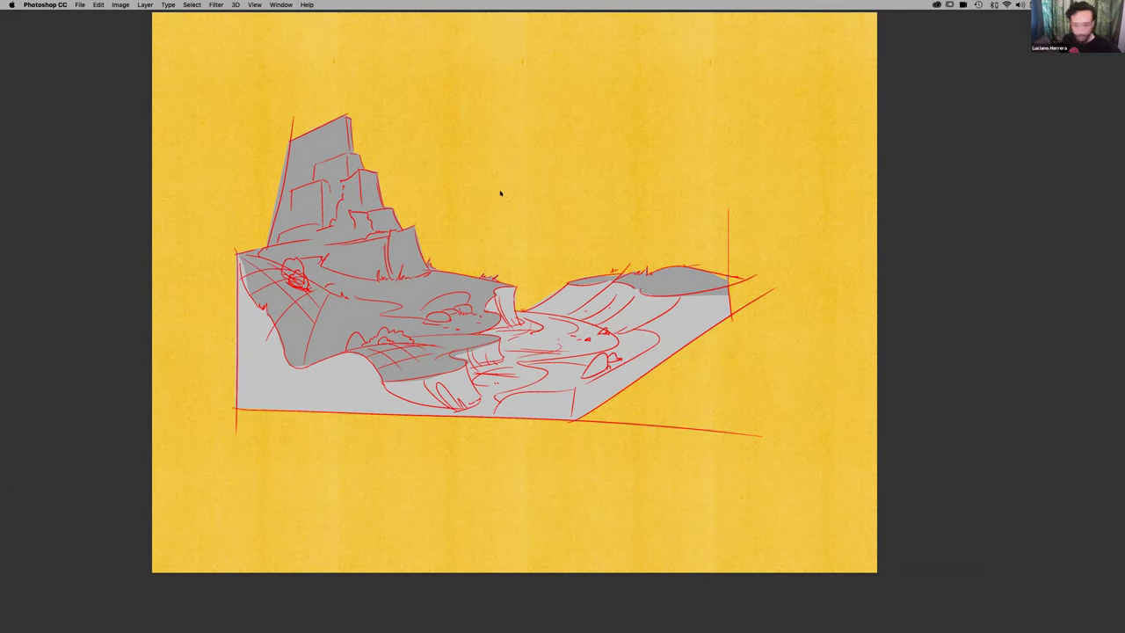
pyautogui.press('super+u')
pyautogui.moveTo(881, 500); pyautogui.dragTo(893, 499)
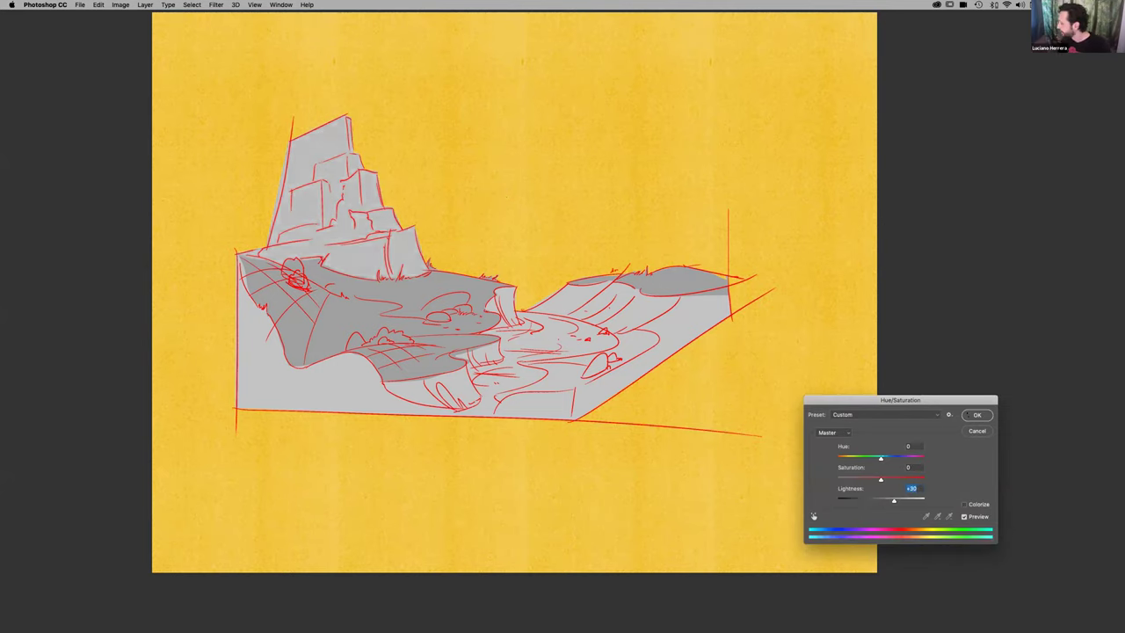
pyautogui.click(976, 415)
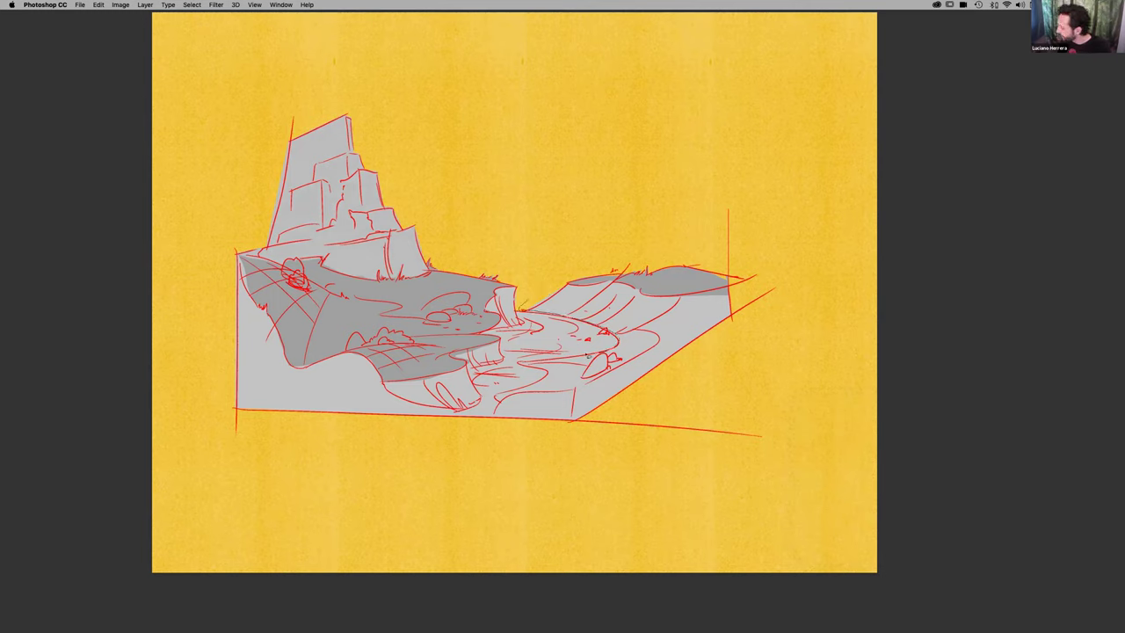
# Lasso the pool and the stream winding to the front edge, separate them and set their Lightness to +53
pyautogui.moveTo(508, 418)
pyautogui.mouseDown()
pyautogui.moveTo(422, 422)
pyautogui.moveTo(481, 400)
pyautogui.mouseUp()
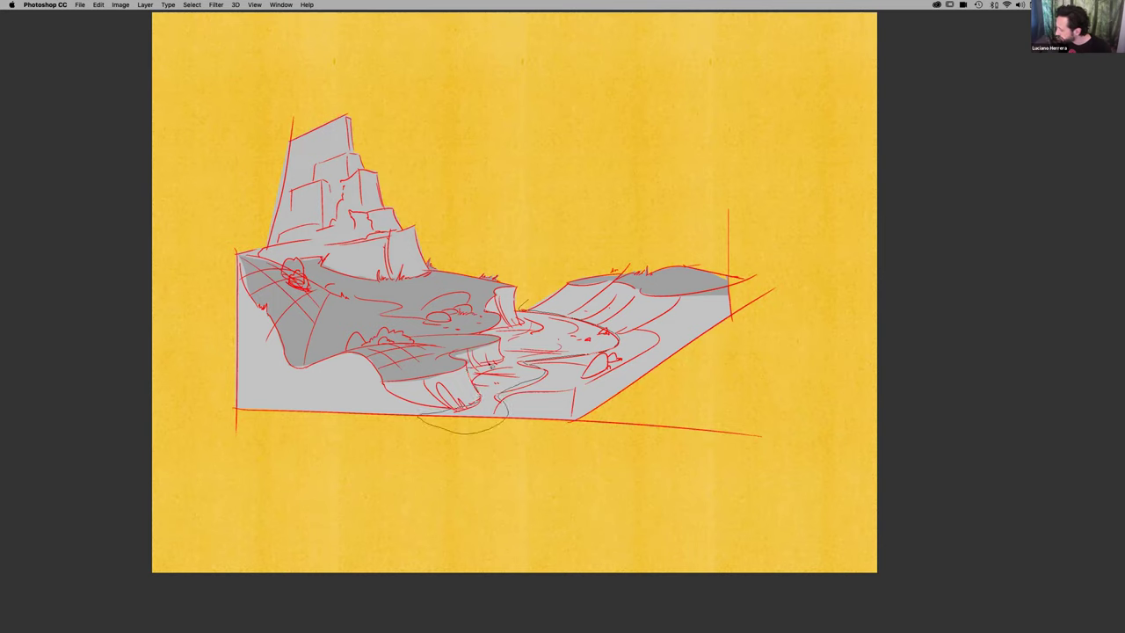
pyautogui.moveTo(475, 334)
pyautogui.mouseDown()
pyautogui.moveTo(526, 324)
pyautogui.moveTo(520, 304)
pyautogui.mouseUp()
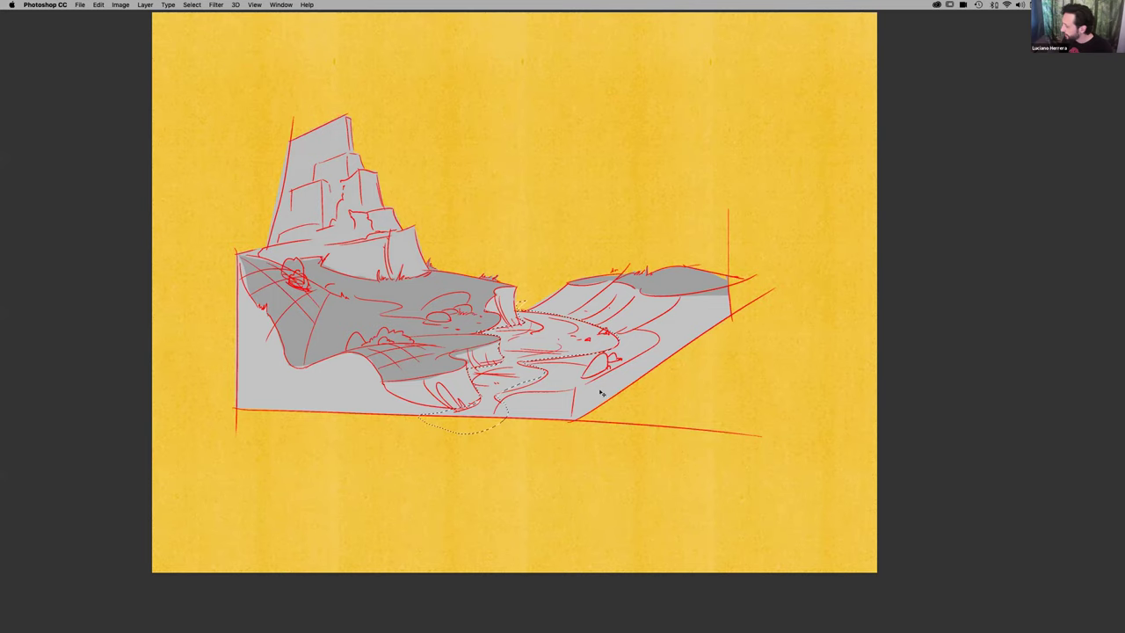
pyautogui.press('super+d')
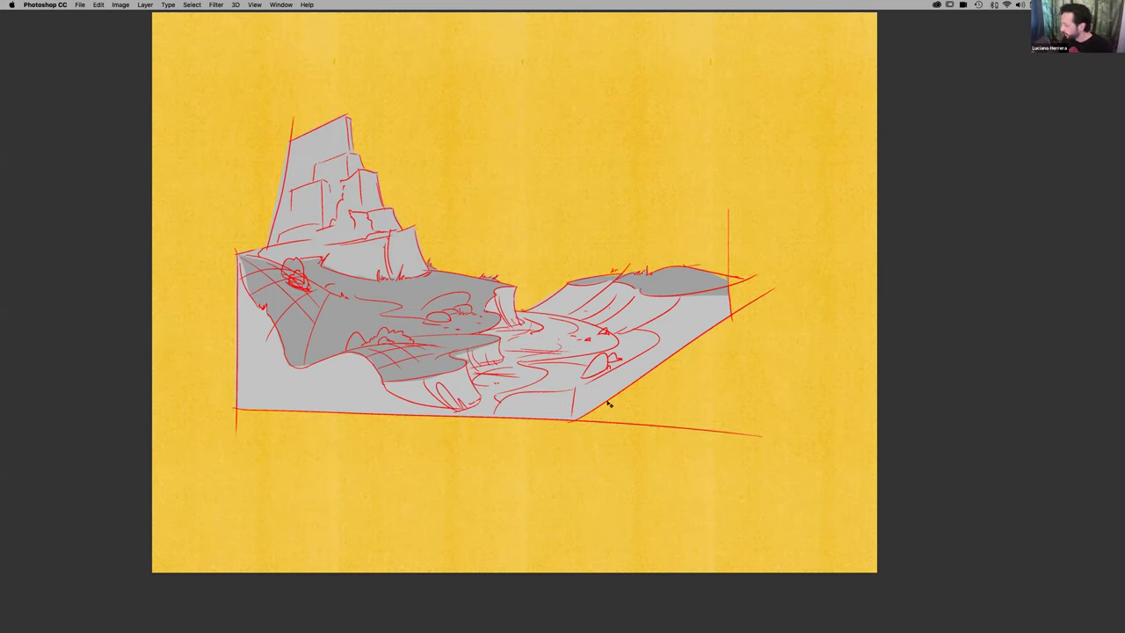
pyautogui.press('super+u')
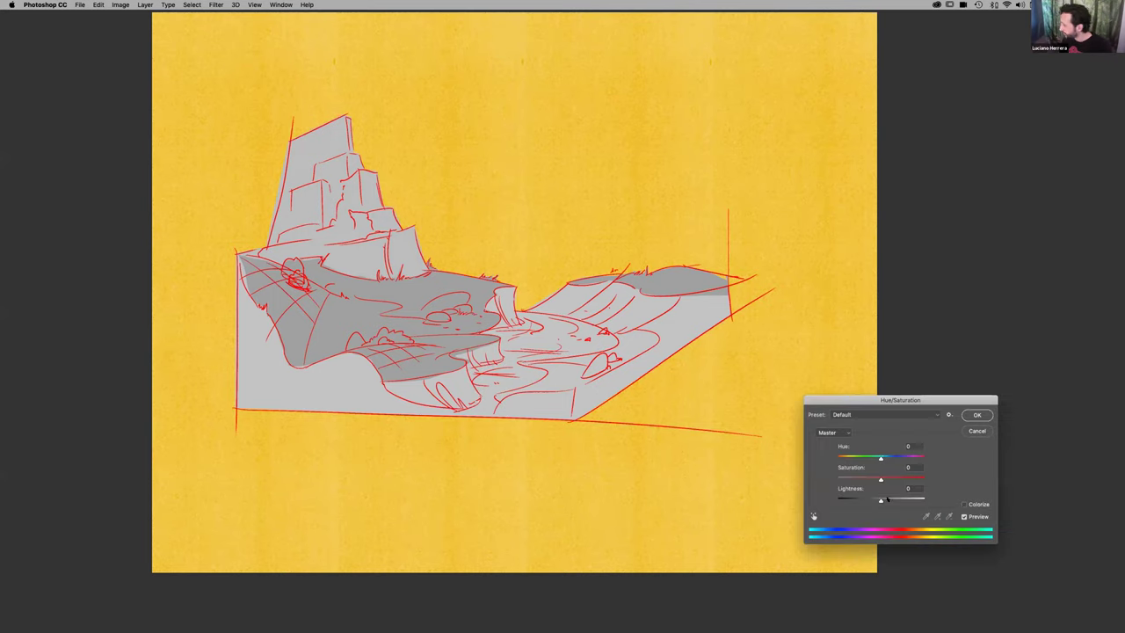
pyautogui.moveTo(881, 499); pyautogui.dragTo(903, 499)
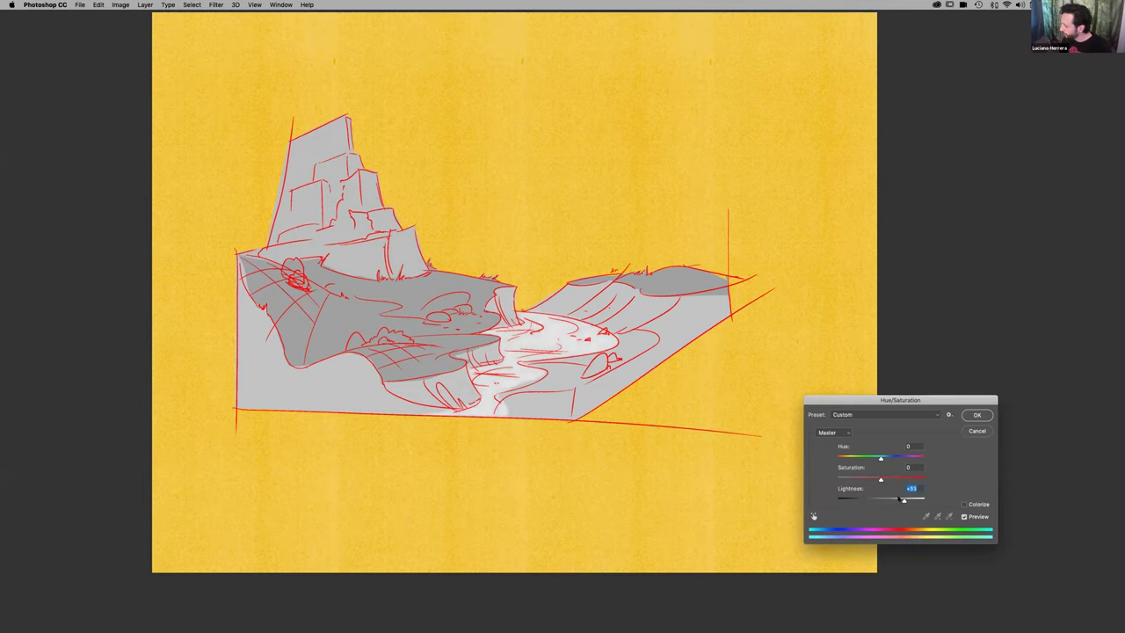
pyautogui.click(973, 419)
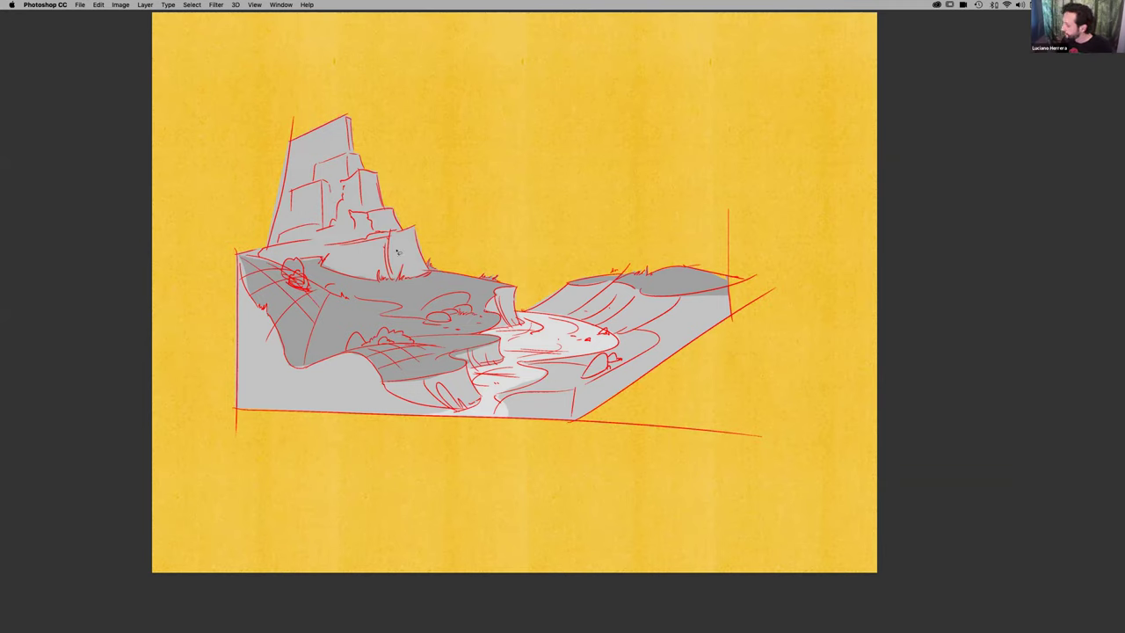
# Lasso a distant skyline with rounded bumps and two tall spires behind the terrain, and fill it with red
pyautogui.moveTo(376, 258)
pyautogui.mouseDown()
pyautogui.moveTo(698, 253)
pyautogui.moveTo(719, 308)
pyautogui.moveTo(422, 299)
pyautogui.mouseUp()
pyautogui.press('super+z')
pyautogui.moveTo(318, 257)
pyautogui.mouseDown()
pyautogui.moveTo(703, 266)
pyautogui.moveTo(235, 303)
pyautogui.moveTo(318, 257)
pyautogui.mouseUp()
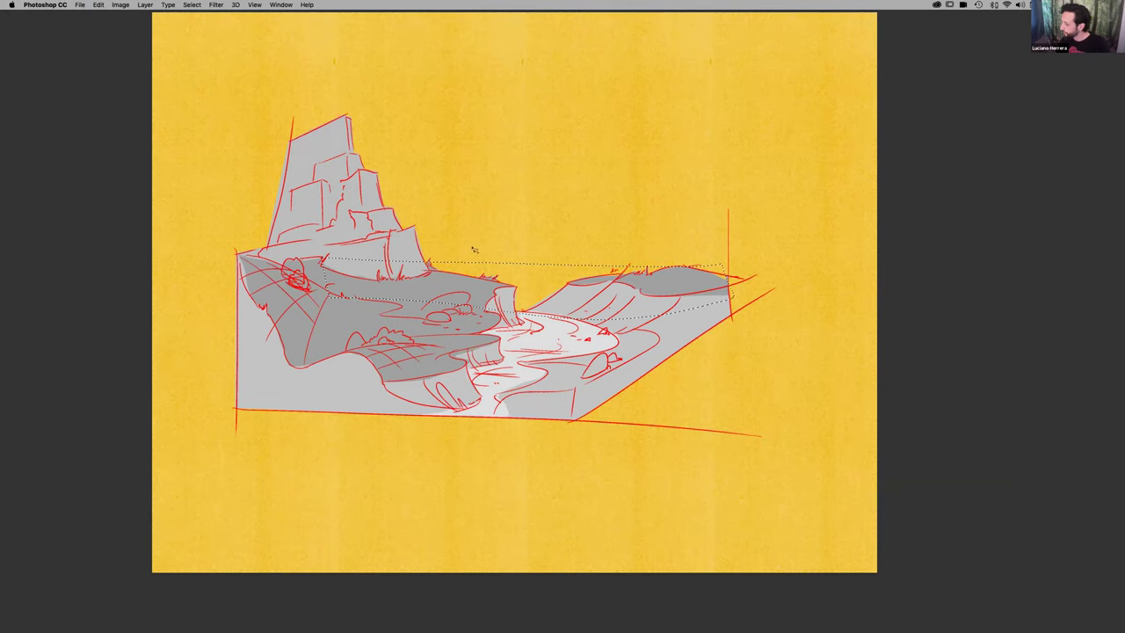
pyautogui.moveTo(453, 246)
pyautogui.mouseDown()
pyautogui.moveTo(453, 257)
pyautogui.moveTo(498, 263)
pyautogui.moveTo(418, 270)
pyautogui.mouseUp()
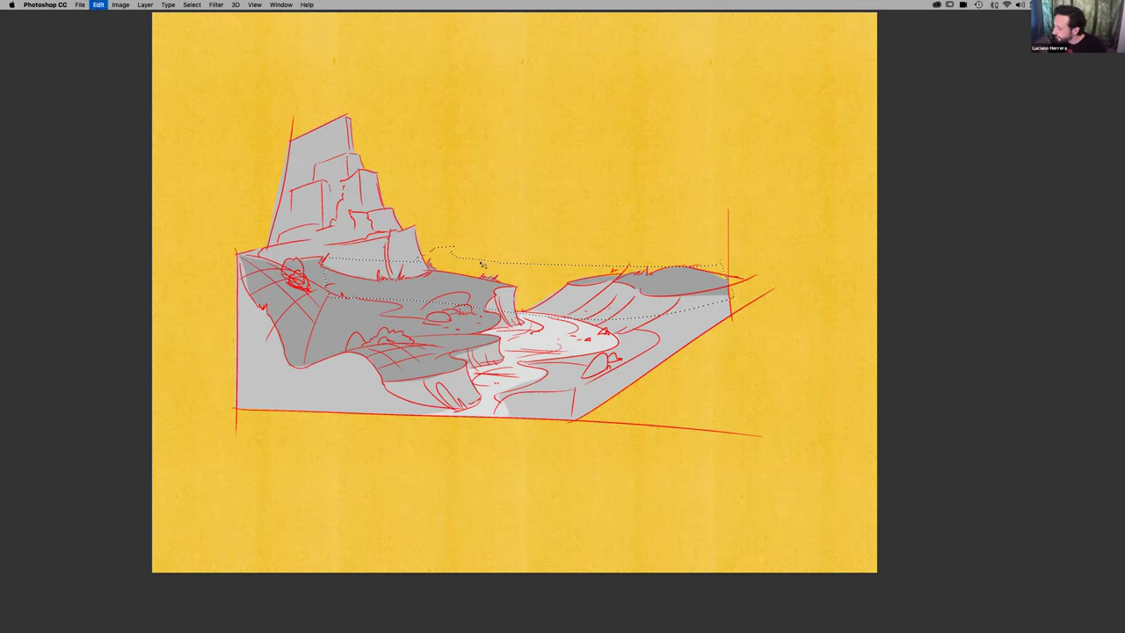
pyautogui.moveTo(488, 260)
pyautogui.mouseDown()
pyautogui.moveTo(512, 222)
pyautogui.moveTo(512, 262)
pyautogui.moveTo(540, 252)
pyautogui.moveTo(515, 270)
pyautogui.moveTo(533, 267)
pyautogui.mouseUp()
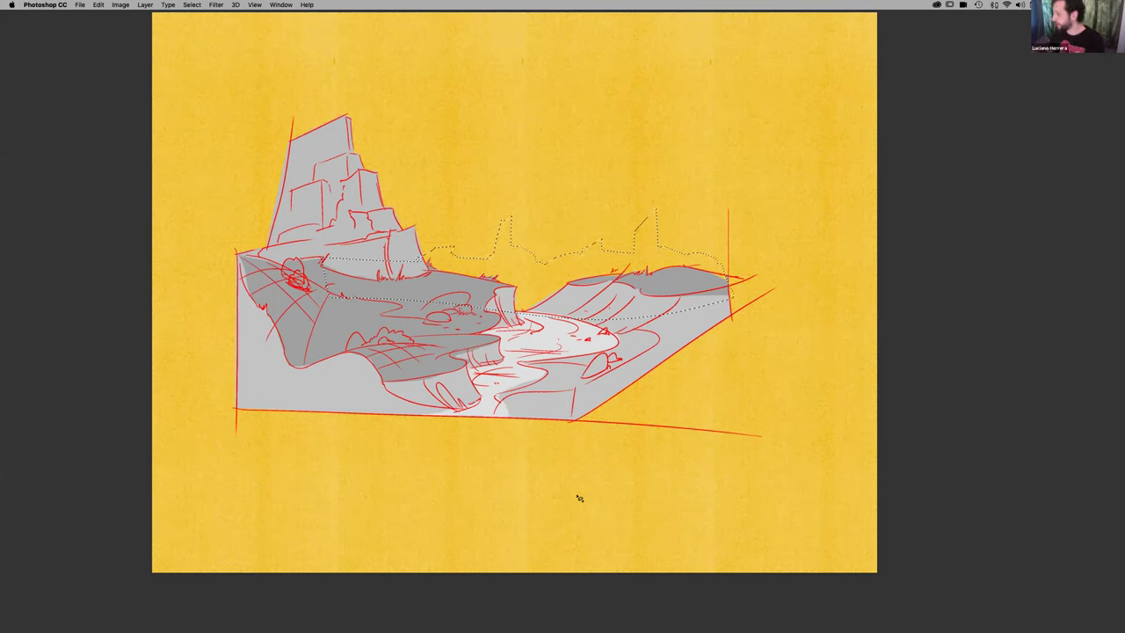
pyautogui.hotkey('alt', 'BackSpace')
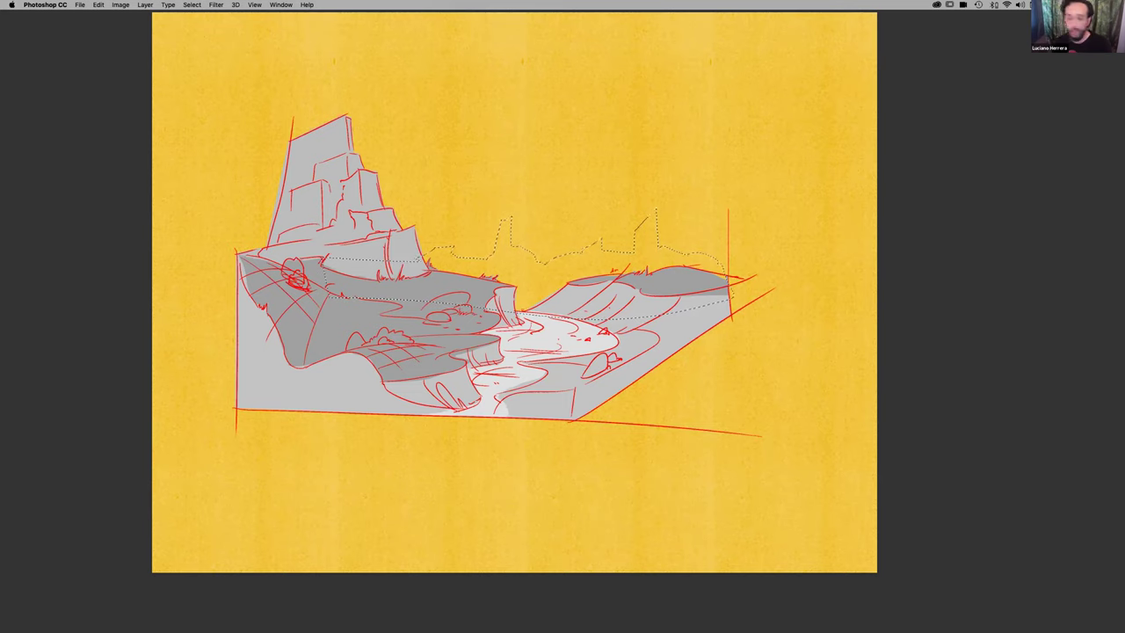
pyautogui.hotkey('alt', 'BackSpace')
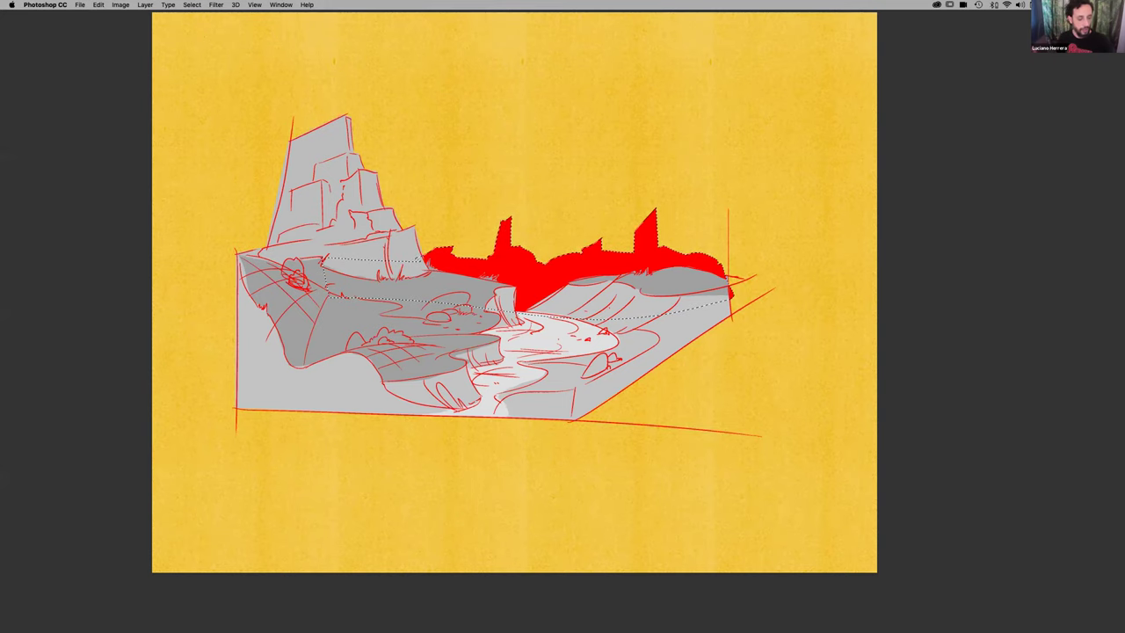
# Set the distant skyline's Saturation to -100 and Lightness to +80, and reduce its layer opacity to 50%
pyautogui.press('super+u')
pyautogui.moveTo(881, 480); pyautogui.dragTo(916, 498)
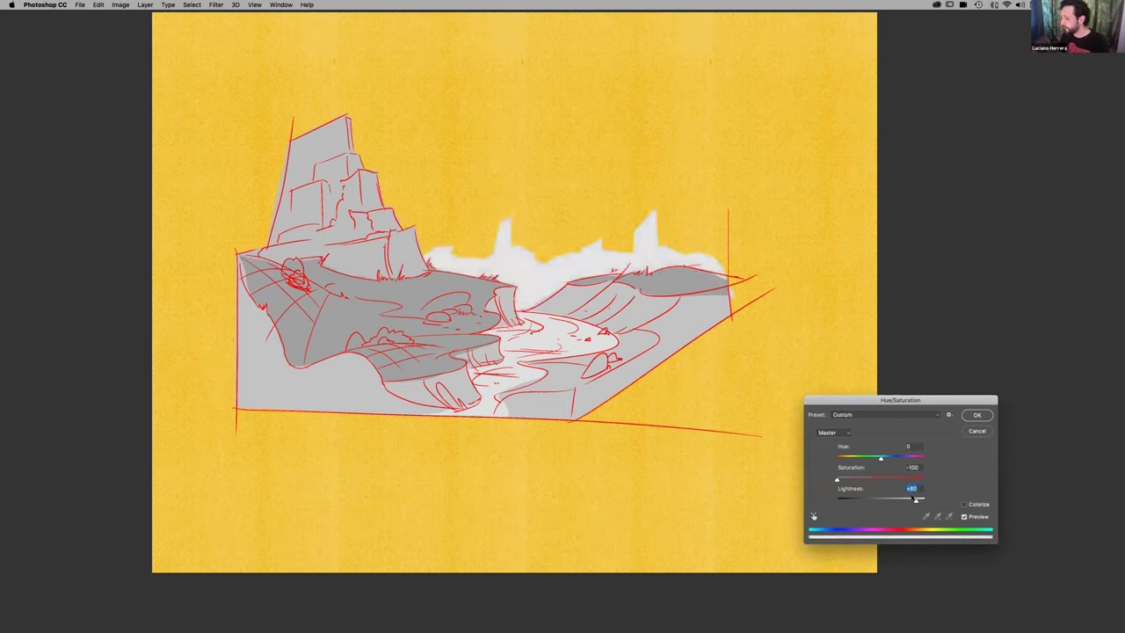
pyautogui.click(974, 415)
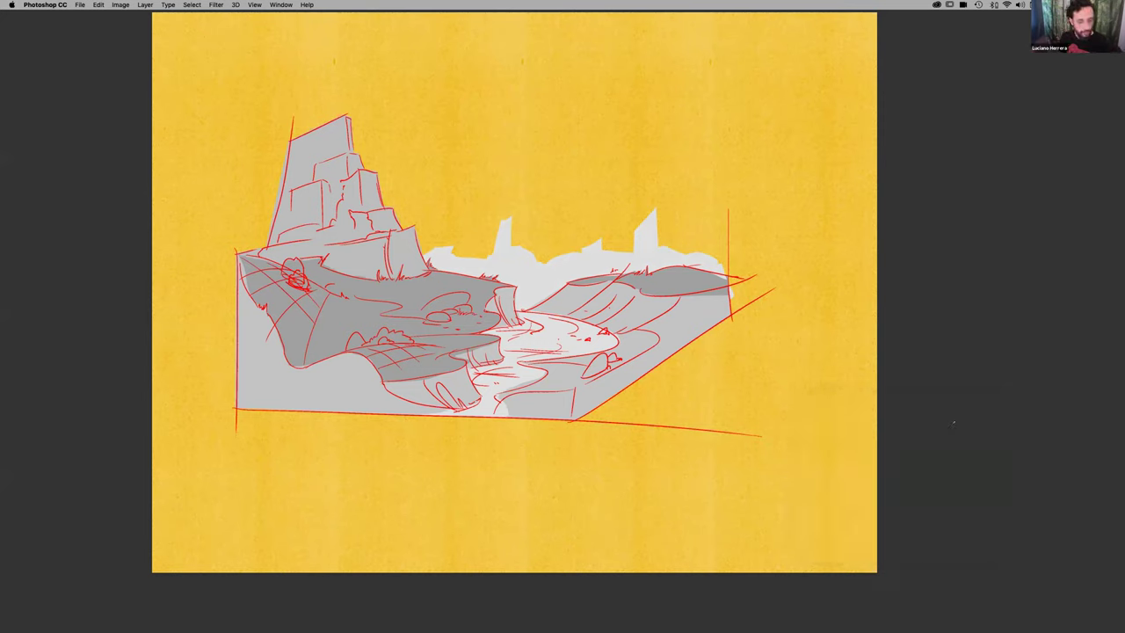
pyautogui.press('super+u')
pyautogui.press('Escape')
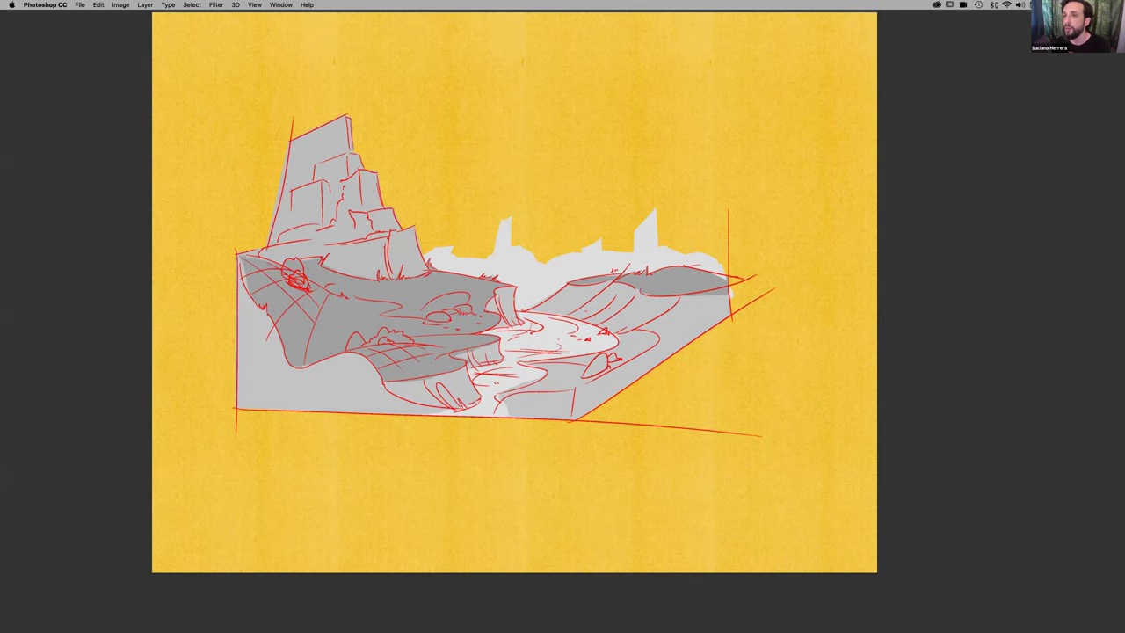
pyautogui.press('f')
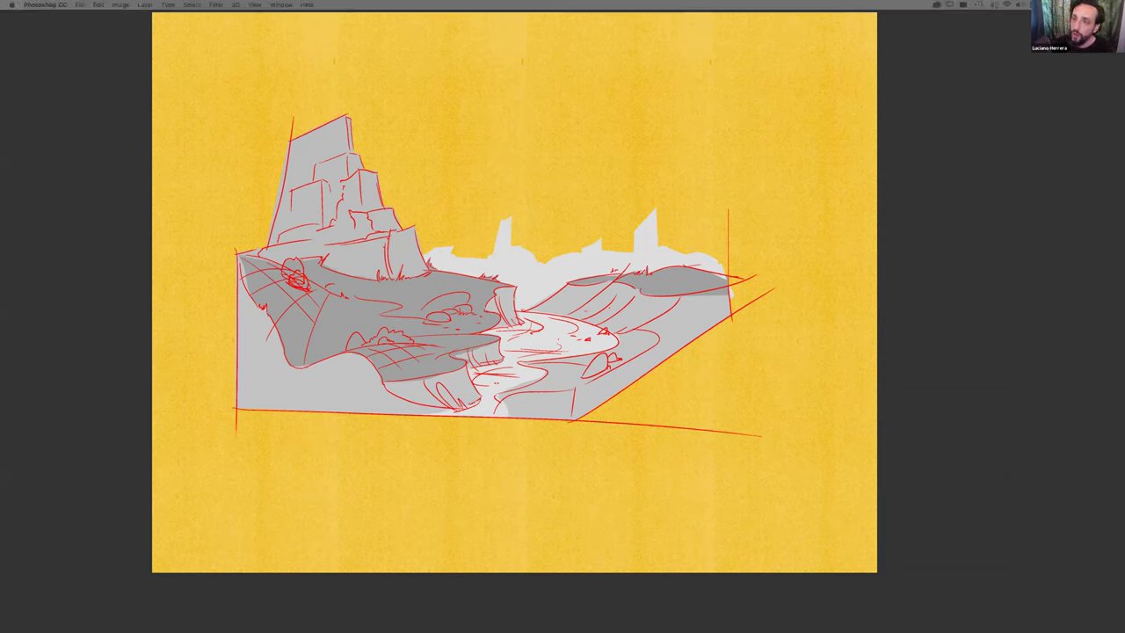
pyautogui.press('5')
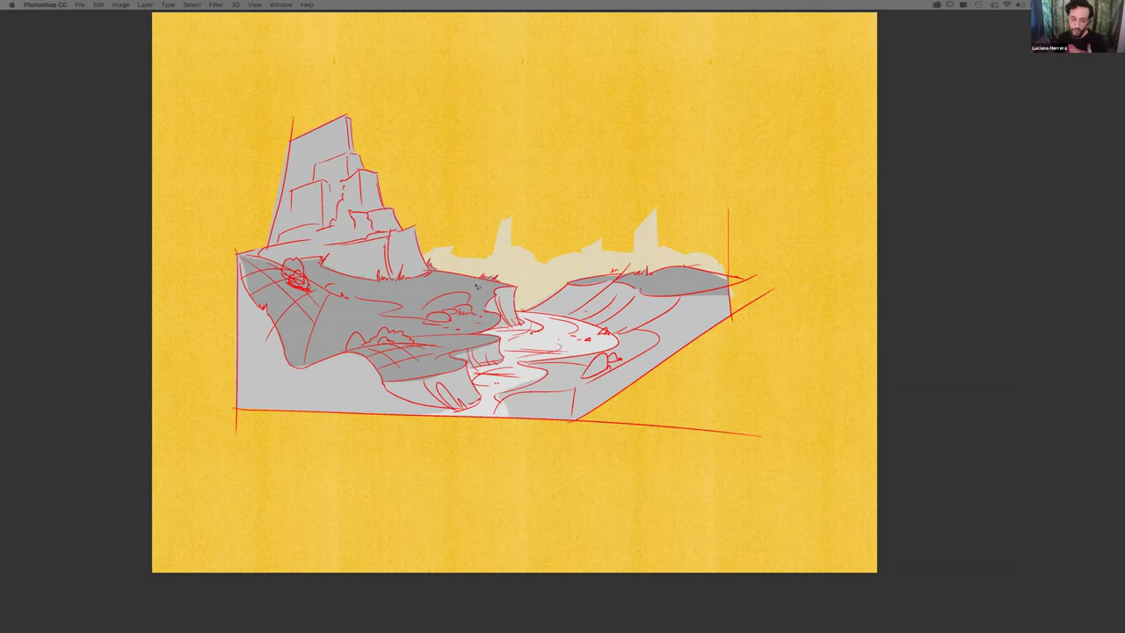
# Lasso a band of low rounded hills in the valley gap in front of the skyline and fill it with red
pyautogui.moveTo(479, 280)
pyautogui.mouseDown()
pyautogui.moveTo(554, 282)
pyautogui.moveTo(493, 307)
pyautogui.moveTo(477, 285)
pyautogui.mouseUp()
pyautogui.moveTo(568, 296)
pyautogui.mouseDown()
pyautogui.moveTo(454, 281)
pyautogui.moveTo(504, 275)
pyautogui.mouseUp()
pyautogui.moveTo(664, 361); pyautogui.dragTo(705, 335)
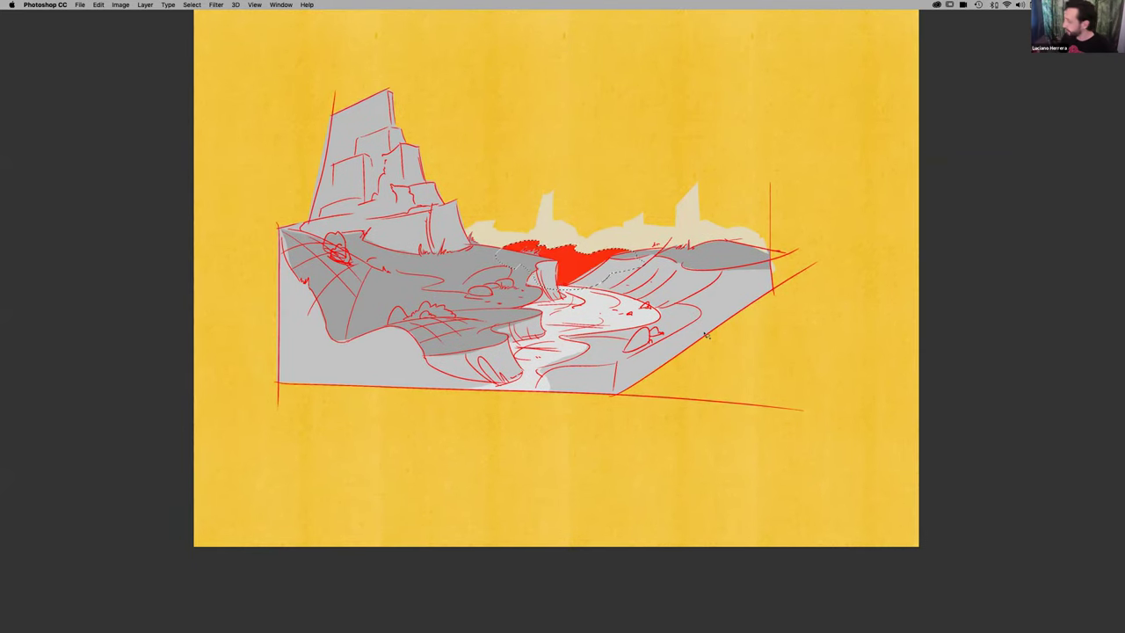
pyautogui.press('super+z')
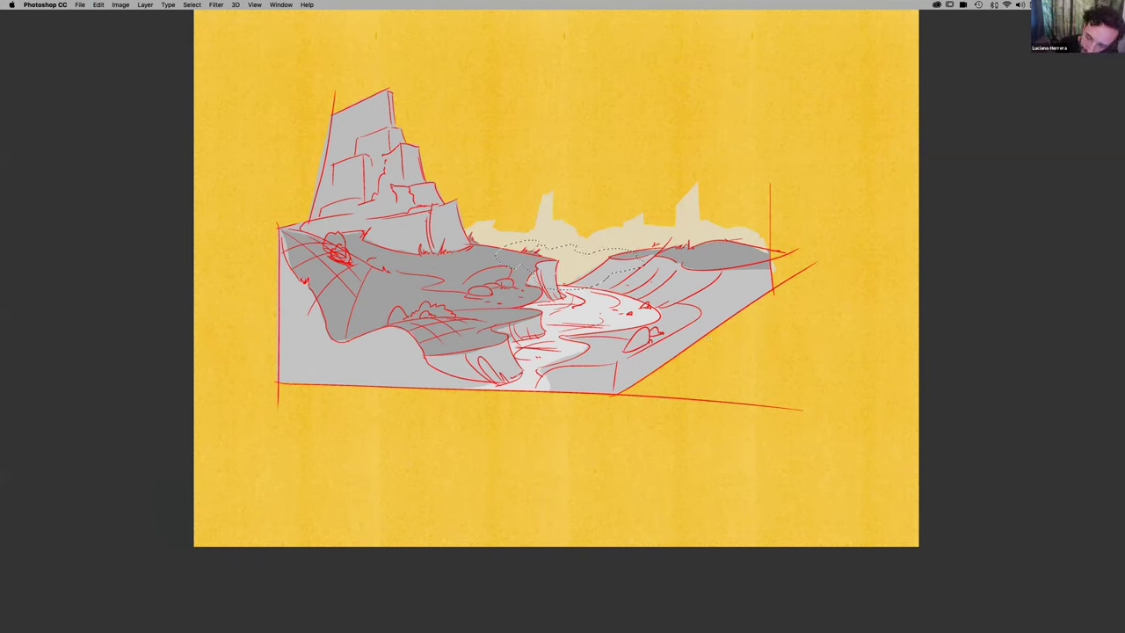
pyautogui.press('super+plus')
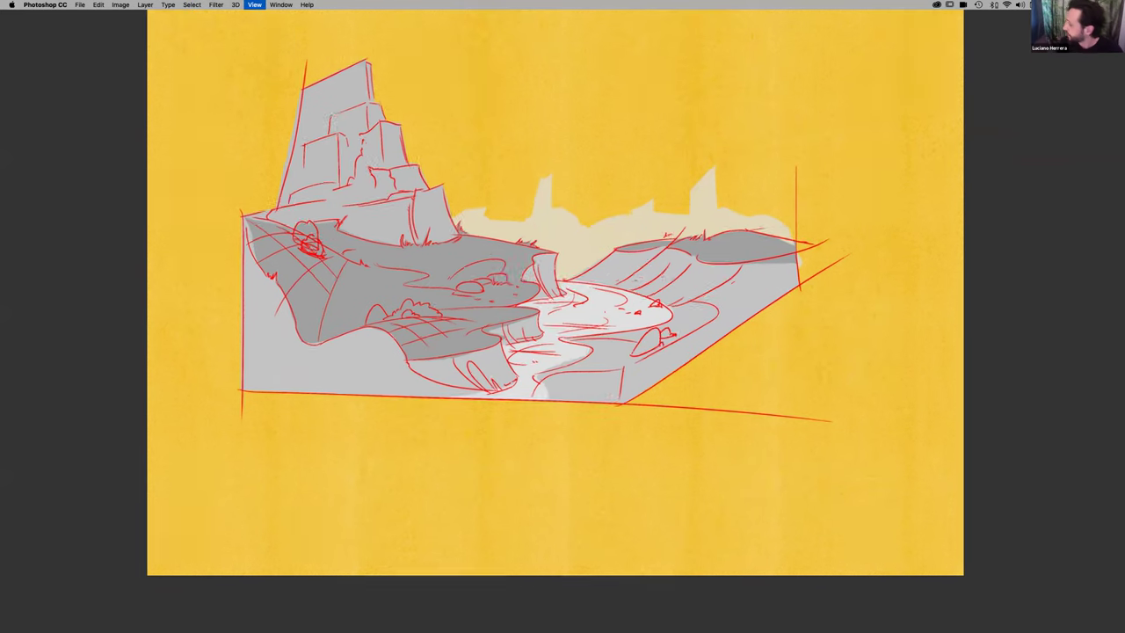
pyautogui.hotkey('alt', 'BackSpace')
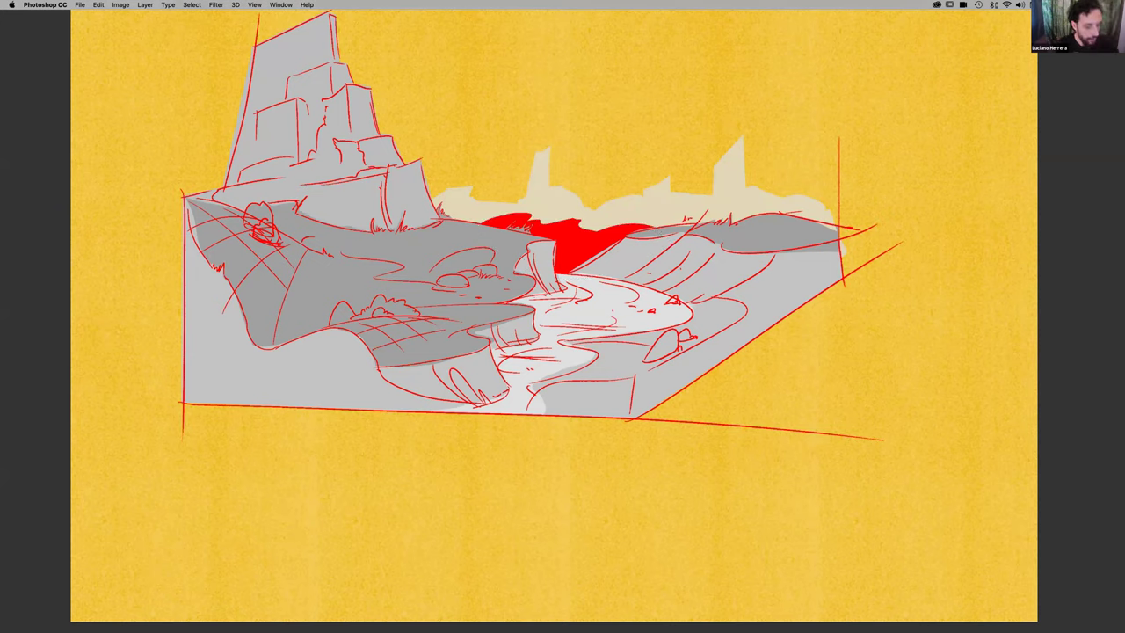
# Set the valley hills' Saturation to -100 and Lightness to +63
pyautogui.hotkey('ctrl', 'u')
pyautogui.moveTo(882, 501); pyautogui.dragTo(762, 495)
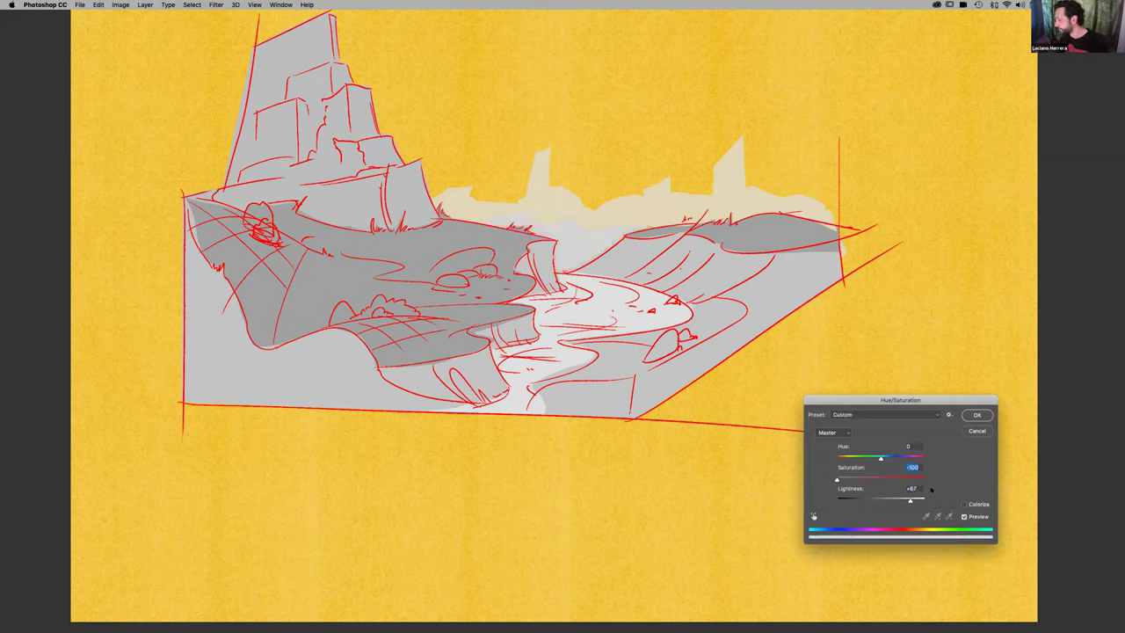
pyautogui.moveTo(905, 499); pyautogui.dragTo(907, 499)
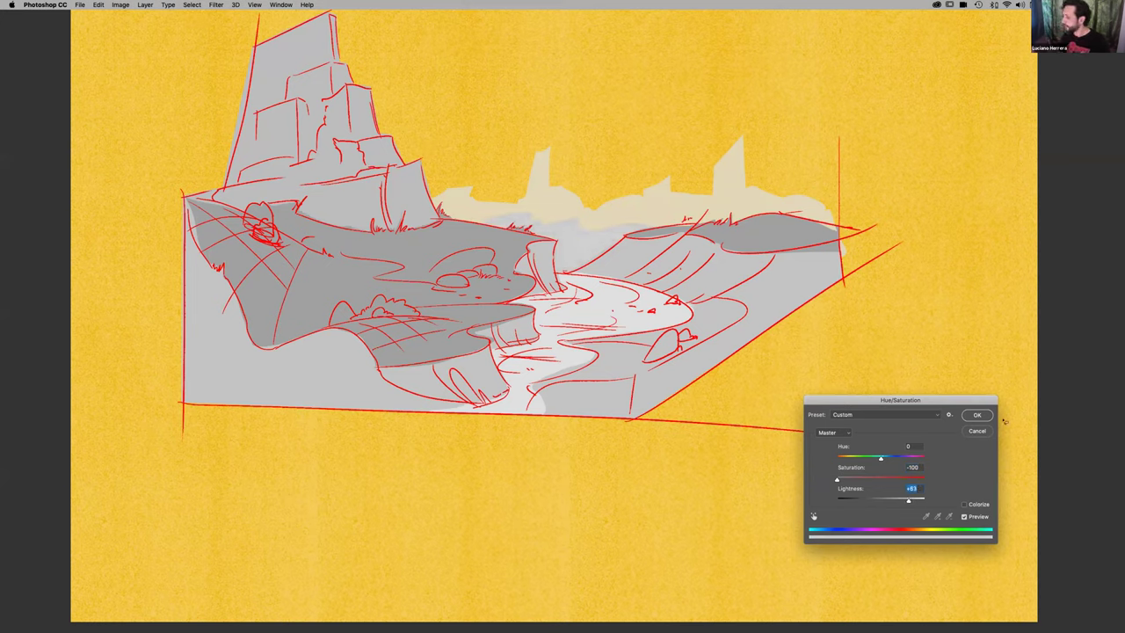
pyautogui.press('Return')
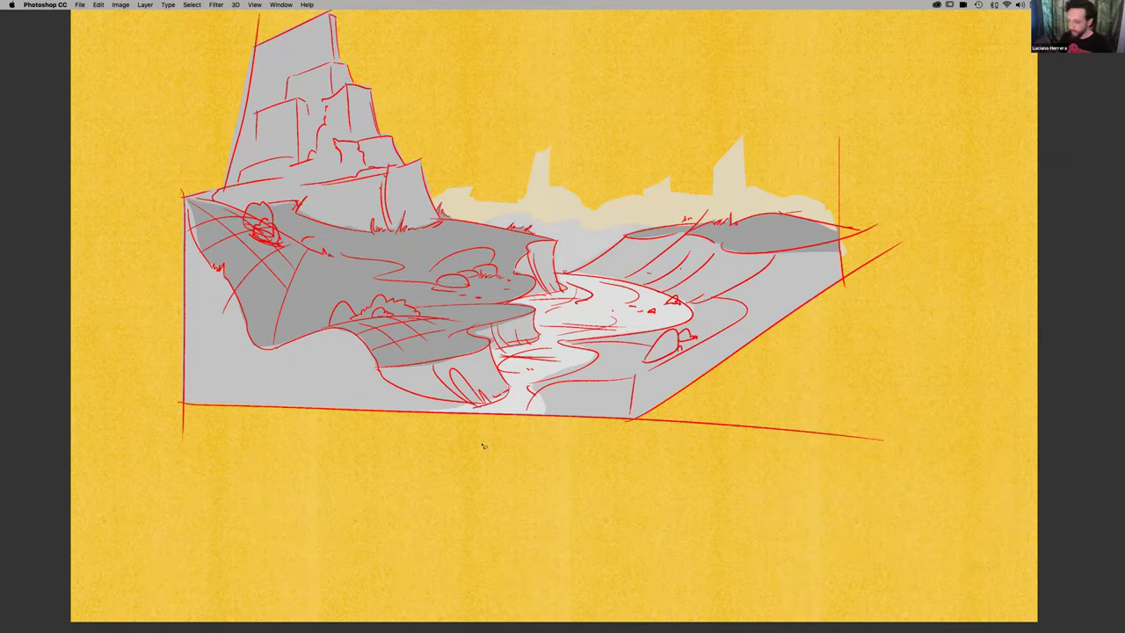
# Marquee a large sky rectangle behind the terrain, reaching well above the peak, fill it with red and deselect
pyautogui.scroll(3, 485, 447)
pyautogui.moveTo(198, 499); pyautogui.dragTo(846, 46)
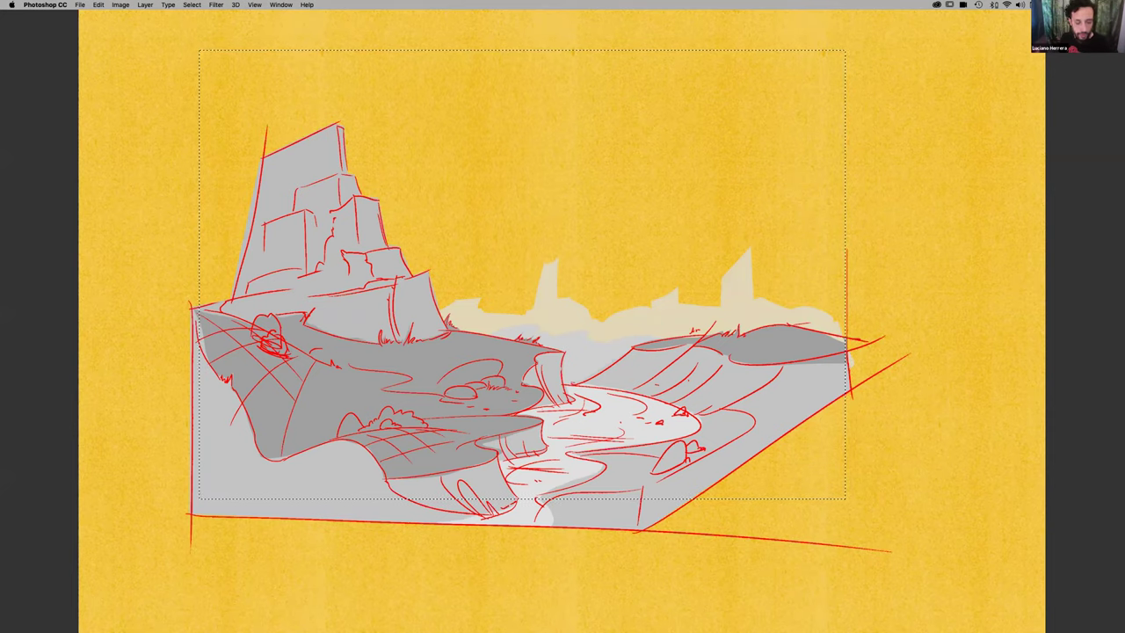
pyautogui.press('super+plus')
pyautogui.press('super+plus')
pyautogui.press('super+plus')
pyautogui.press('super+0')
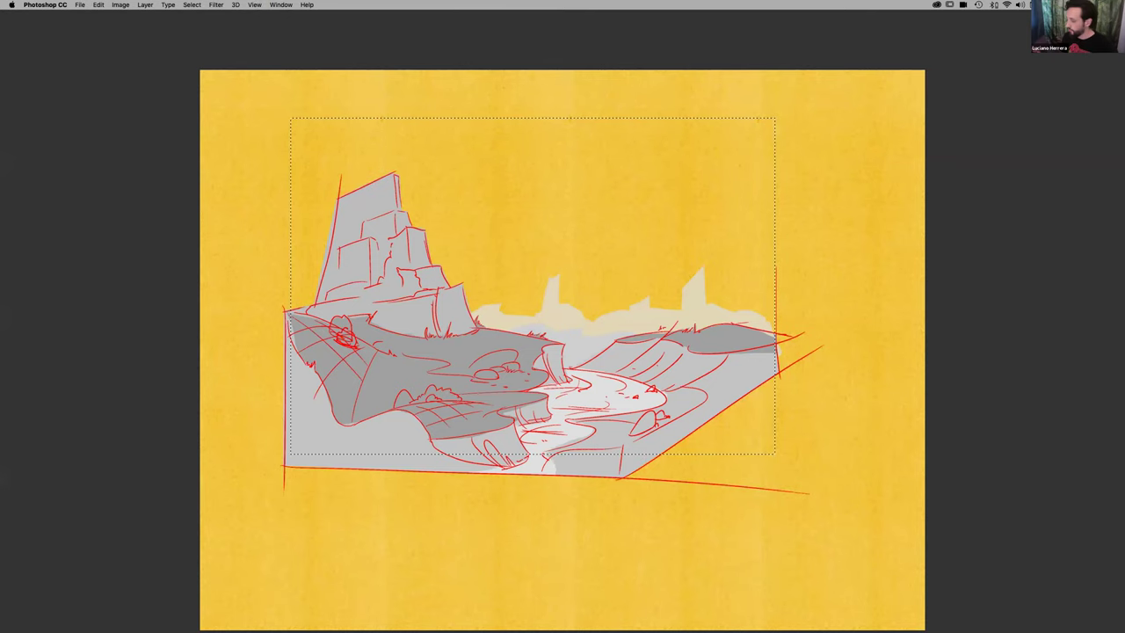
pyautogui.hotkey('alt', 'BackSpace')
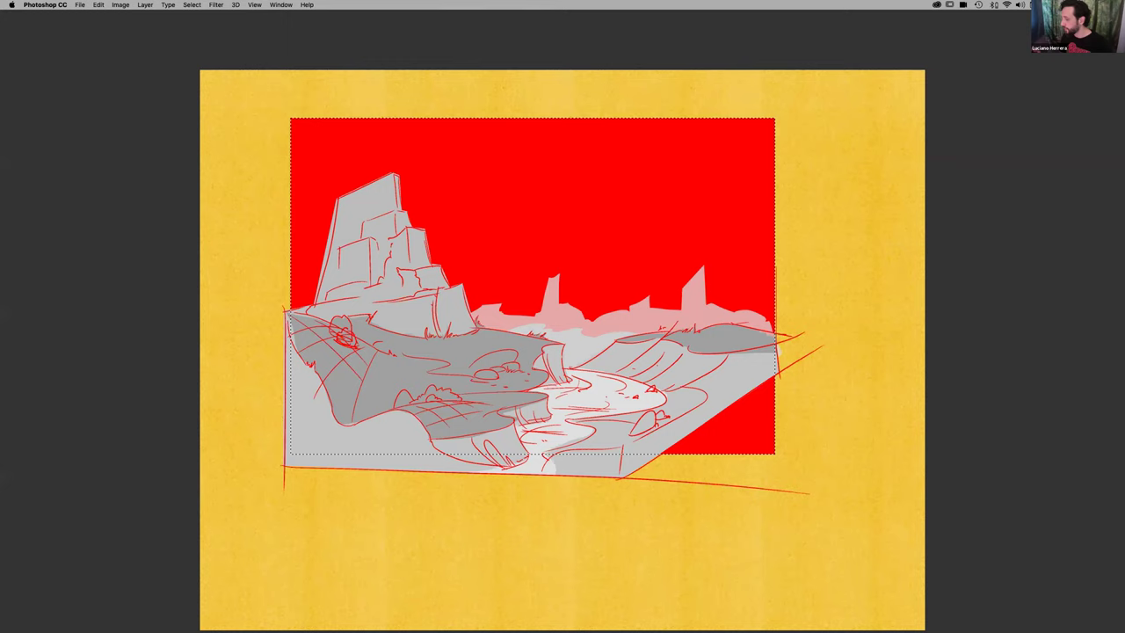
pyautogui.press('super+d')
# Set the sky rectangle's Lightness to +100 and delete the corner sticking out beyond the terrain's slanted front edge
pyautogui.press('super+u')
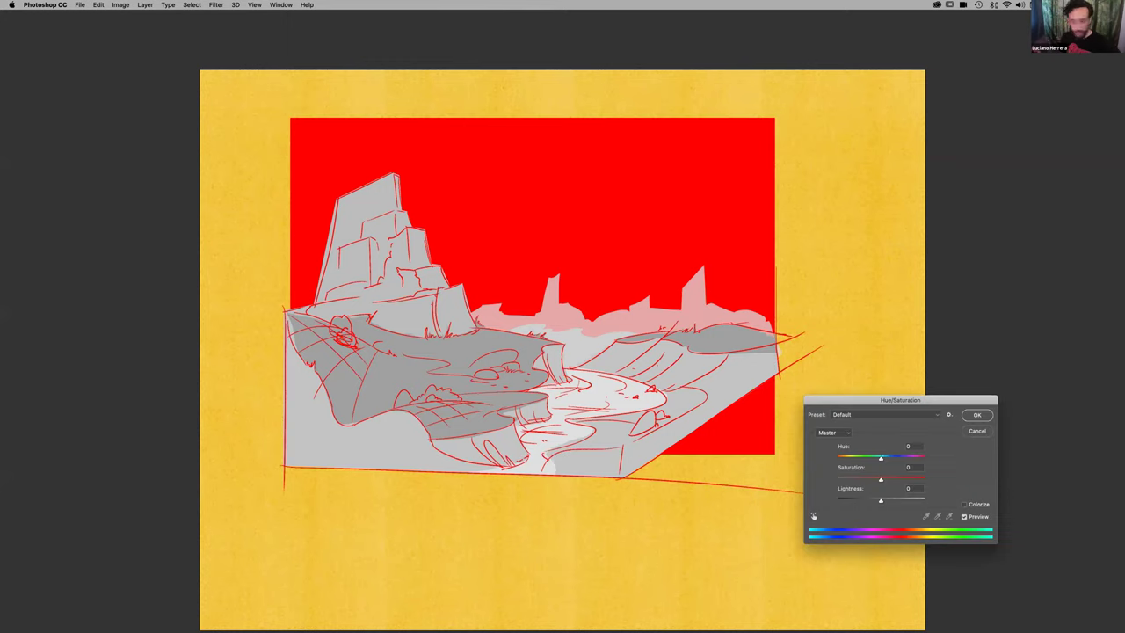
pyautogui.moveTo(881, 499); pyautogui.dragTo(1043, 474)
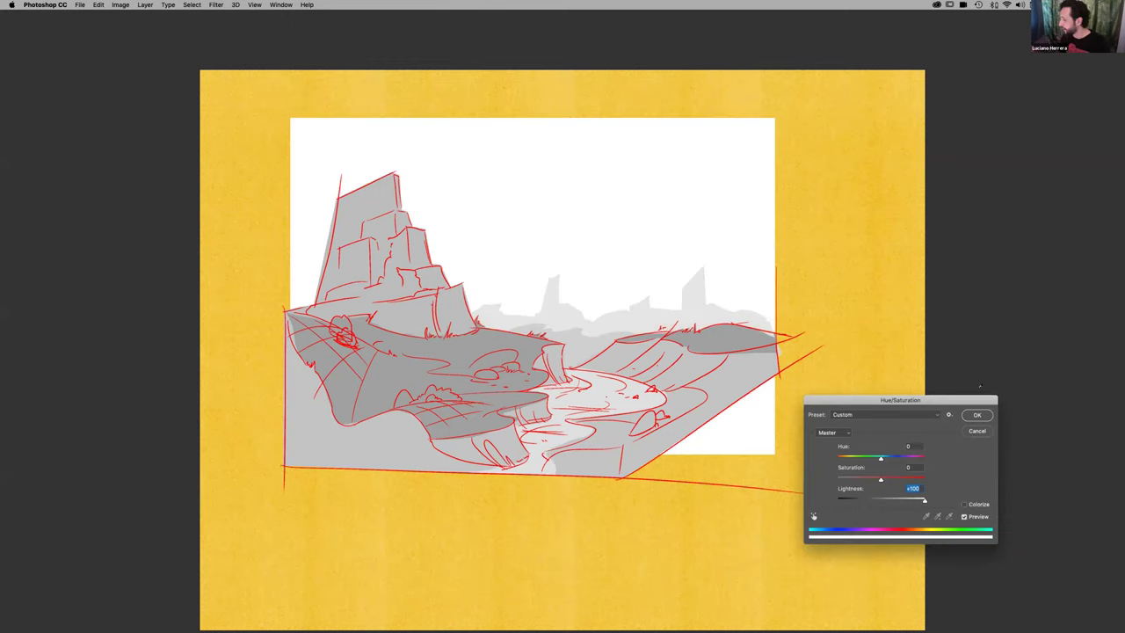
pyautogui.click(969, 414)
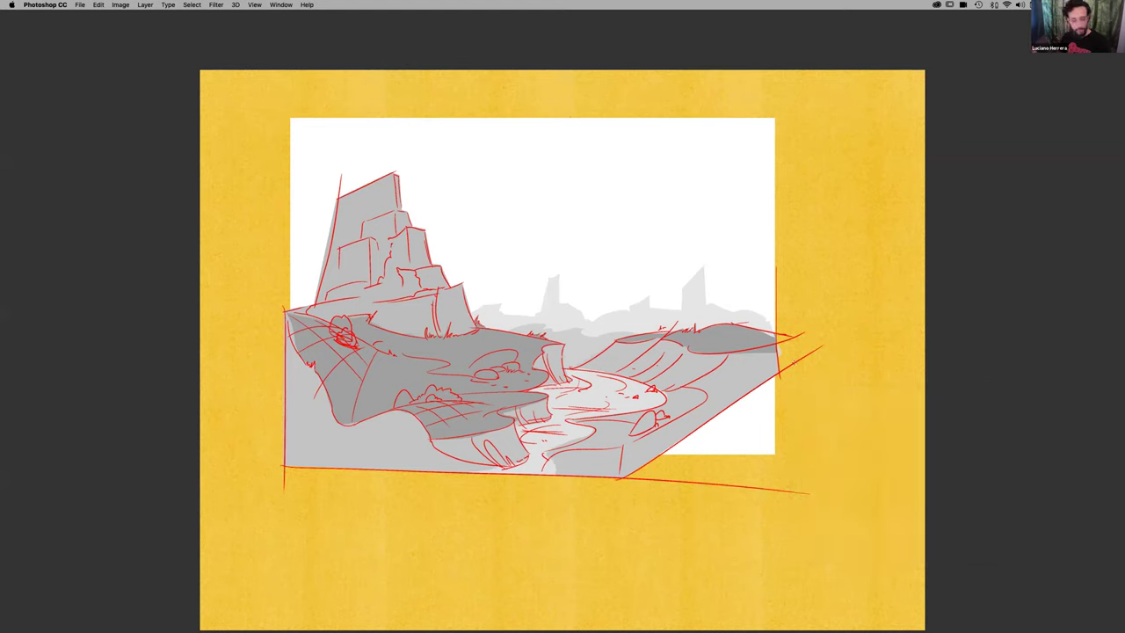
pyautogui.moveTo(812, 371)
pyautogui.mouseDown()
pyautogui.moveTo(776, 481)
pyautogui.moveTo(623, 476)
pyautogui.mouseUp()
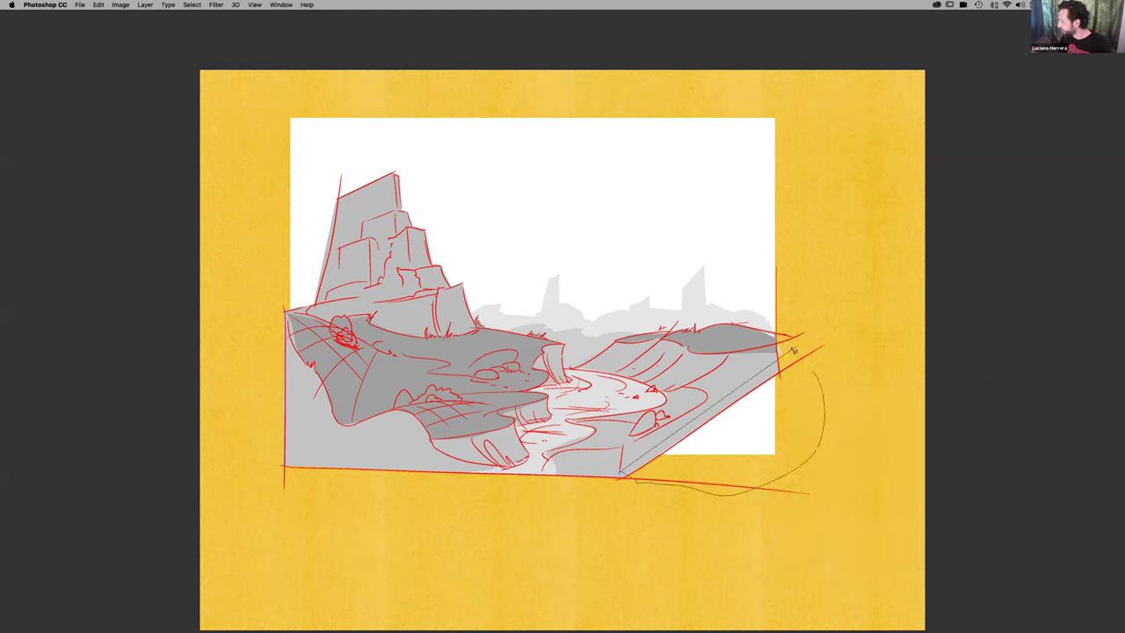
pyautogui.press('Delete')
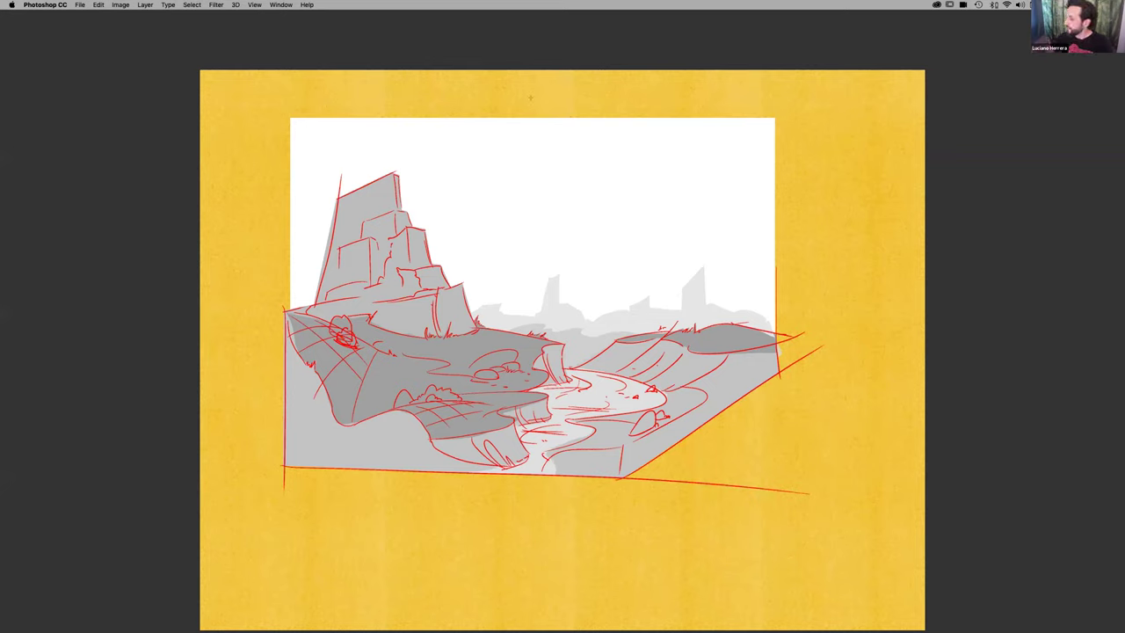
# Apply a soft vertical gradient to the sky, from light grey at its upper edge to white above the skyline
pyautogui.moveTo(523, 114); pyautogui.dragTo(523, 299)
pyautogui.press('super+z')
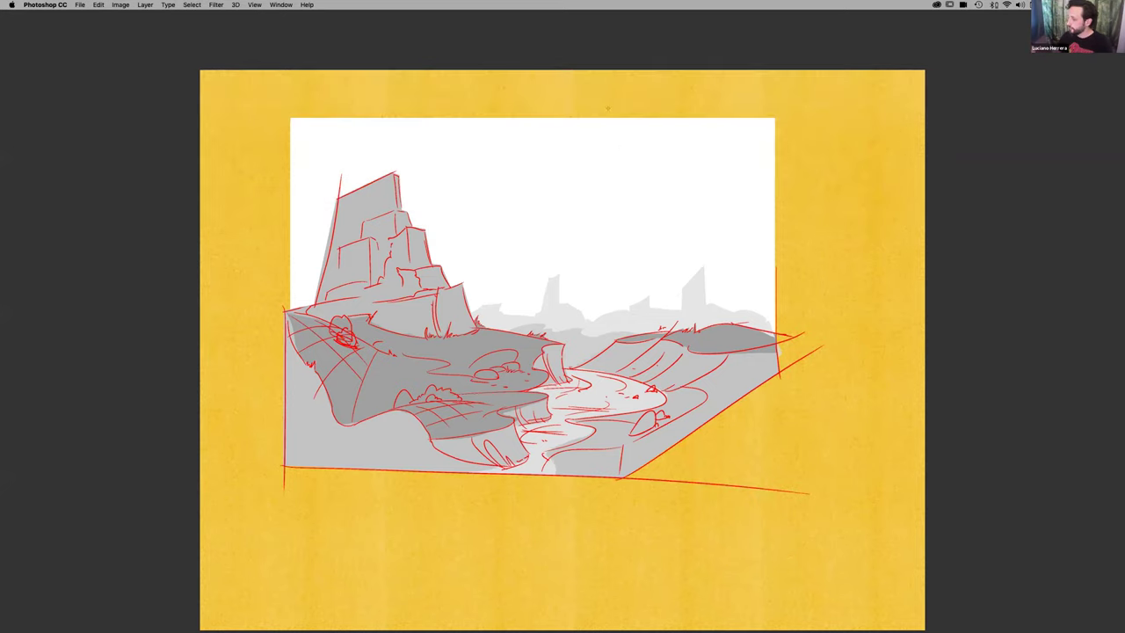
pyautogui.rightClick(627, 149)
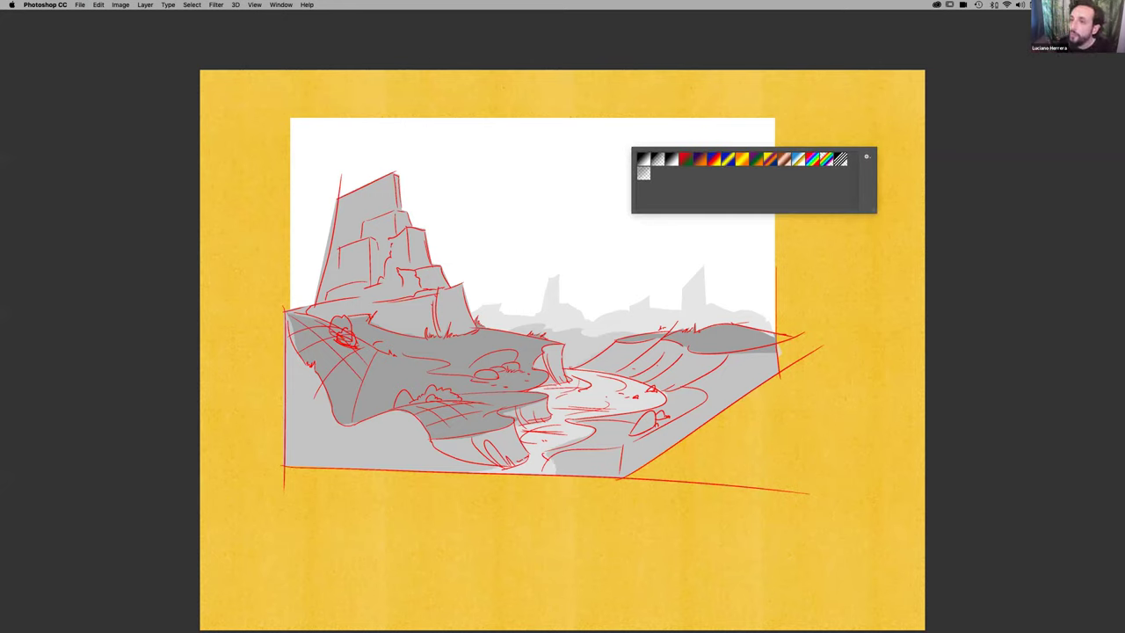
pyautogui.press('Escape')
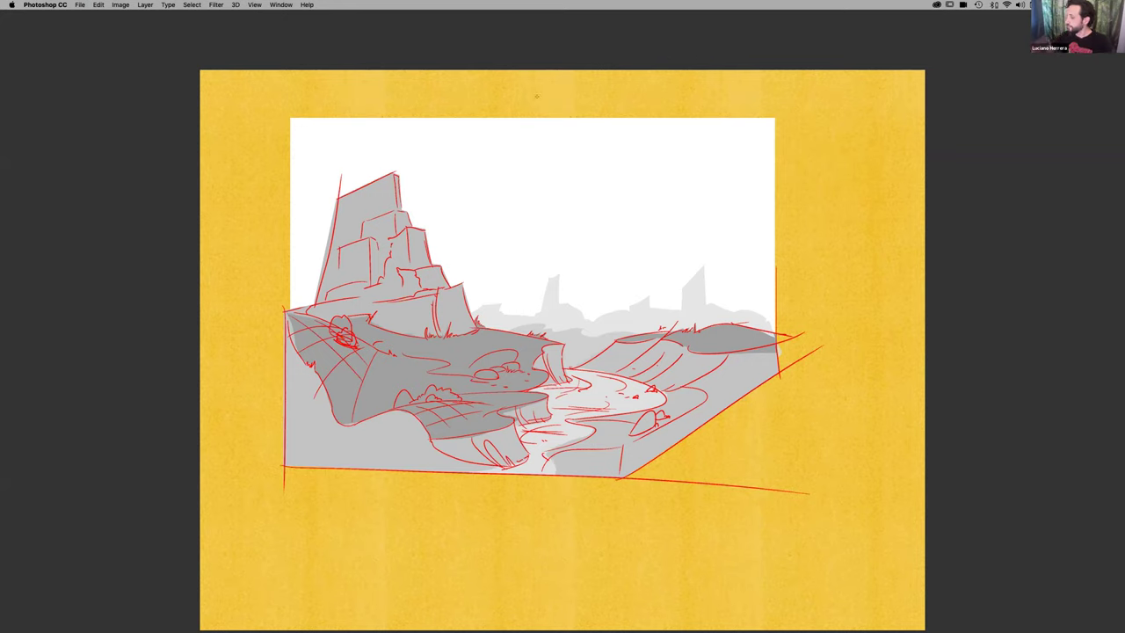
pyautogui.moveTo(538, 97); pyautogui.dragTo(544, 263)
pyautogui.press('super+z')
pyautogui.press('super+z')
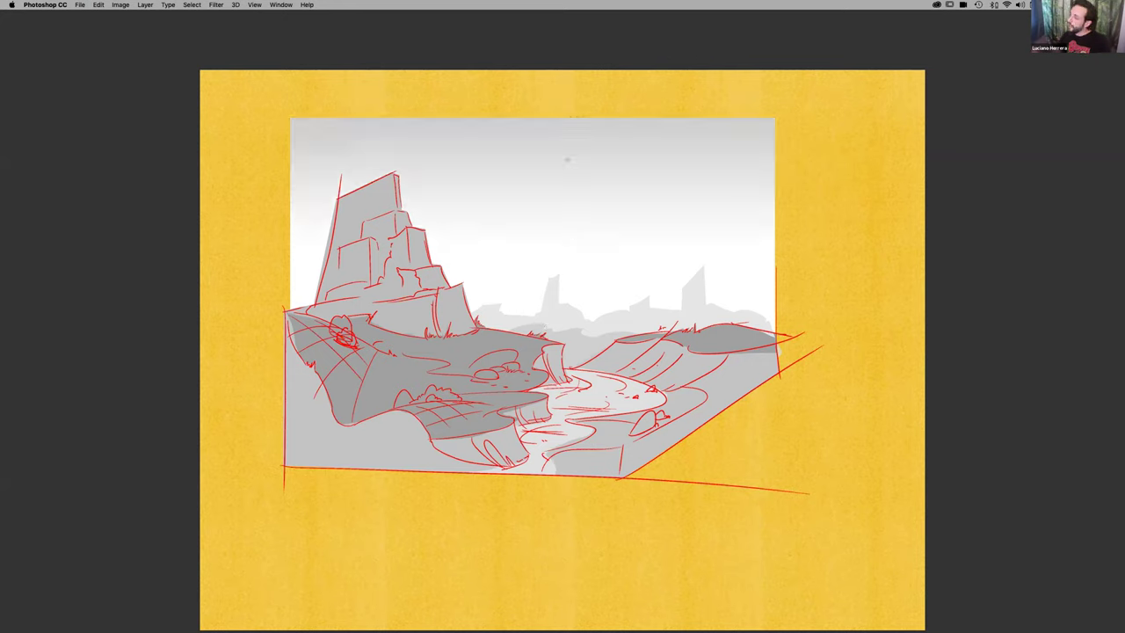
pyautogui.moveTo(561, 102); pyautogui.dragTo(559, 228)
pyautogui.press('super+z')
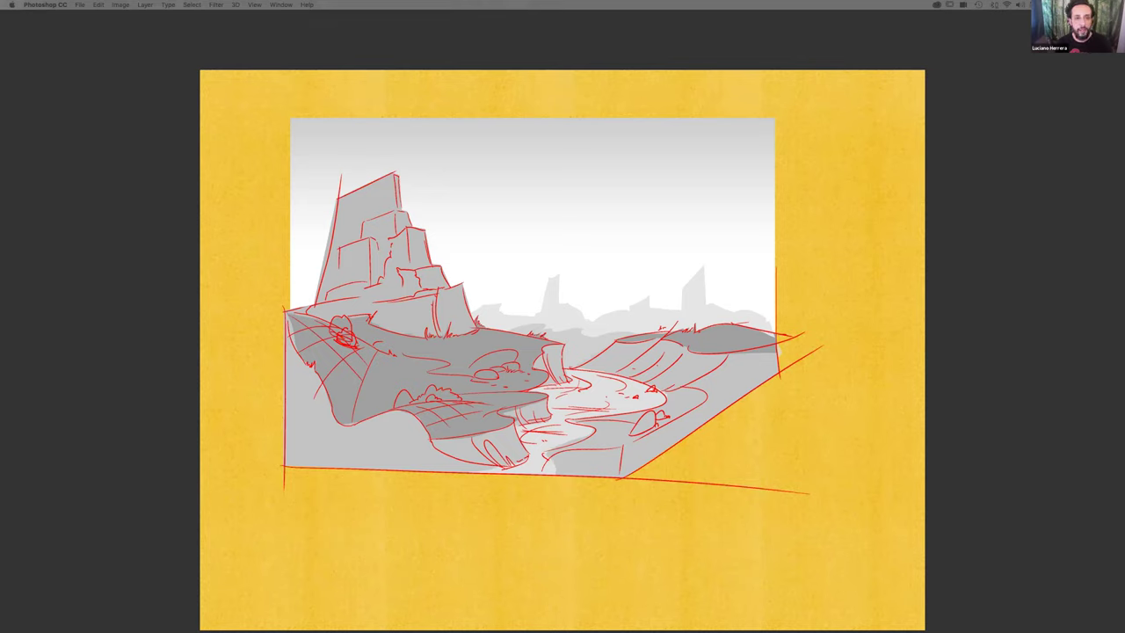
# Apply Gaussian Blur with a 3.5-pixel radius to the distant skyline and 1.8 pixels to the nearer valley hills
pyautogui.press('super+alt+f')
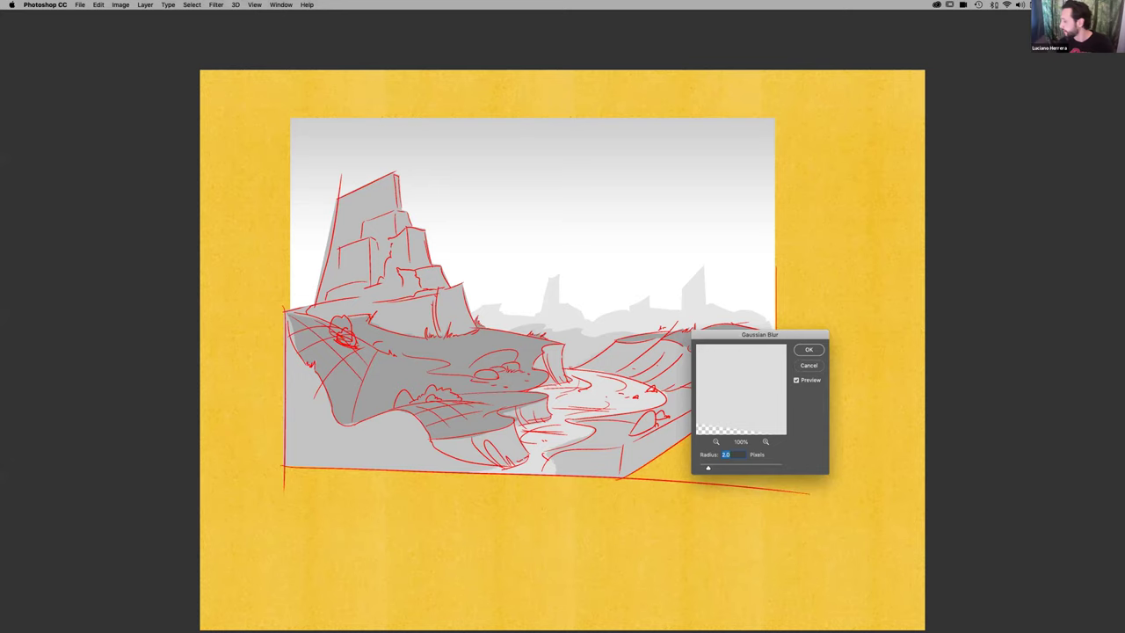
pyautogui.moveTo(708, 467); pyautogui.dragTo(715, 466)
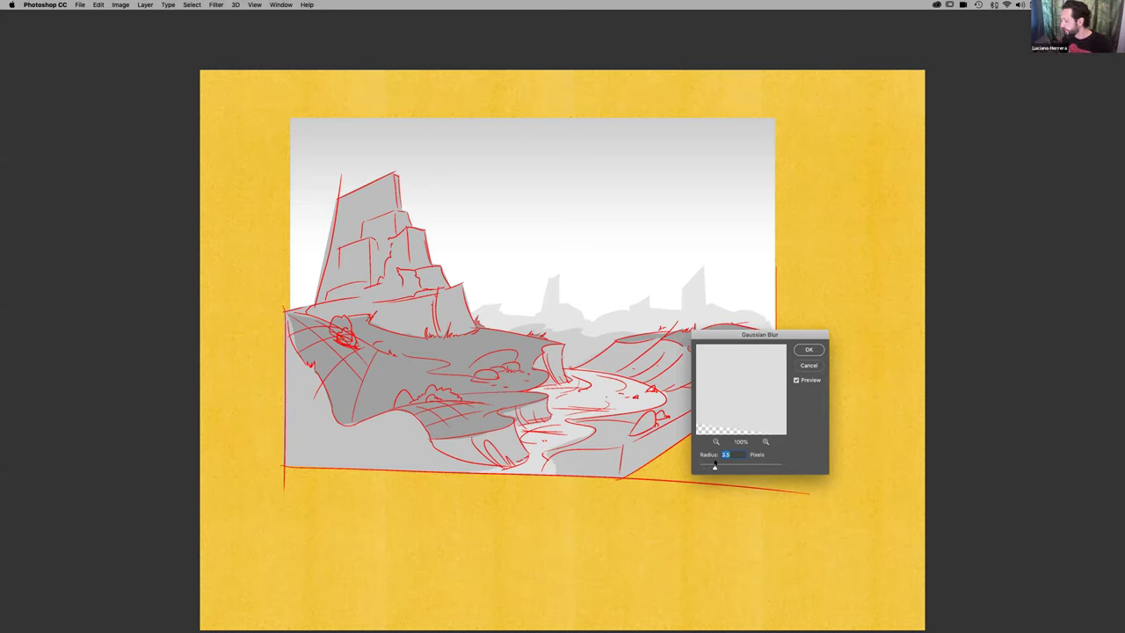
pyautogui.click(807, 350)
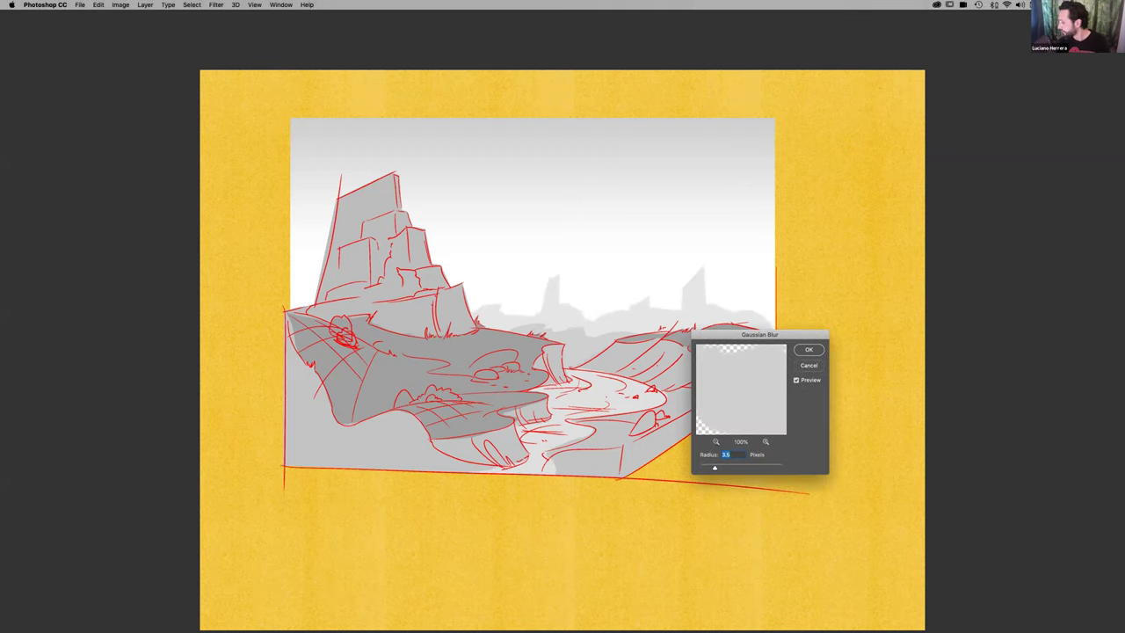
pyautogui.moveTo(714, 467); pyautogui.dragTo(707, 467)
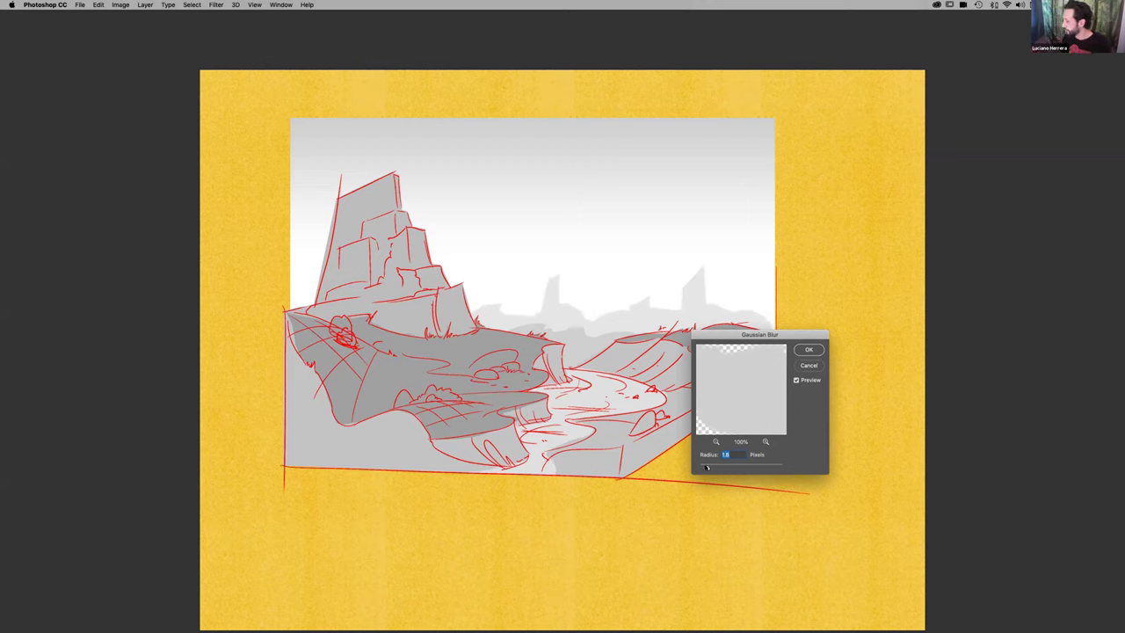
pyautogui.click(798, 351)
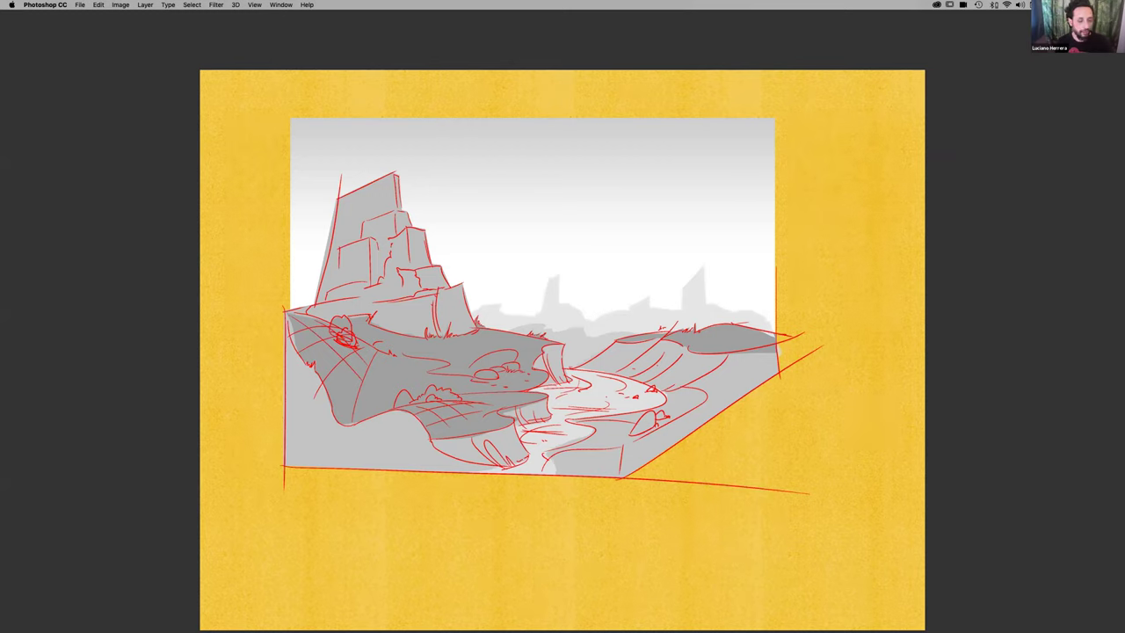
# Turn the red line drawing dark grey by setting its Saturation to -100 and Lightness to -12
pyautogui.press('super+u')
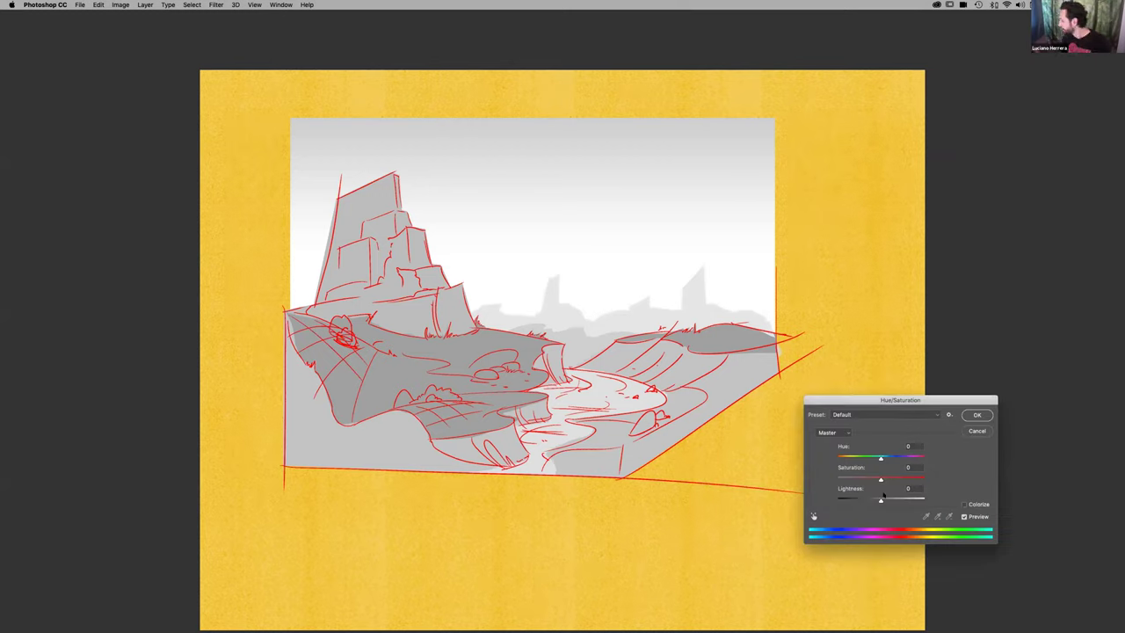
pyautogui.moveTo(881, 481); pyautogui.dragTo(842, 497)
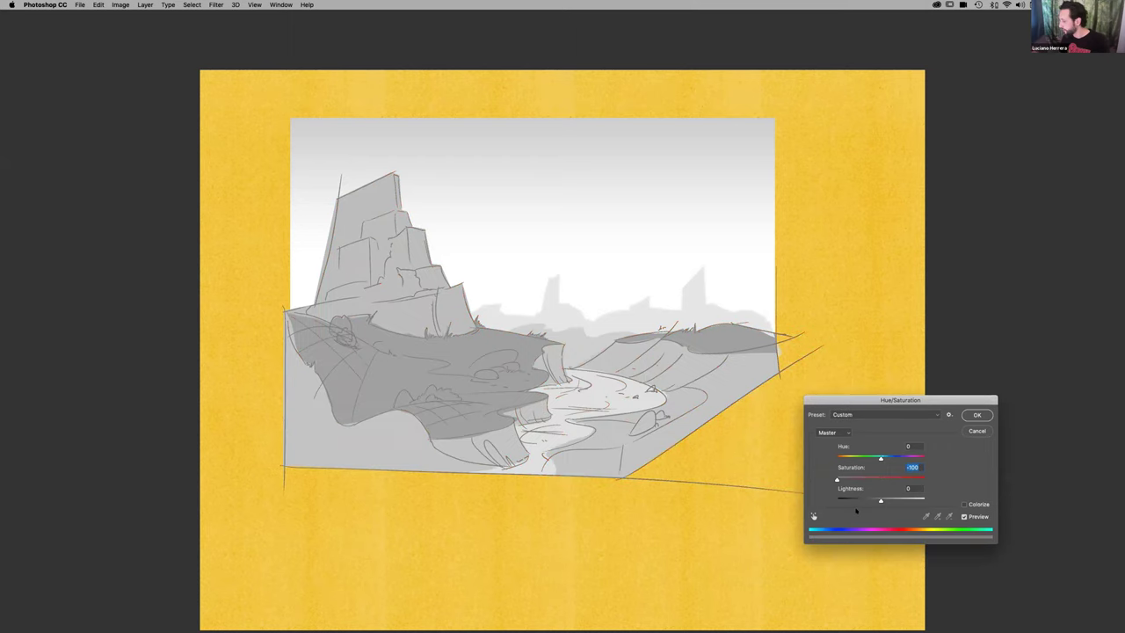
pyautogui.click(873, 499)
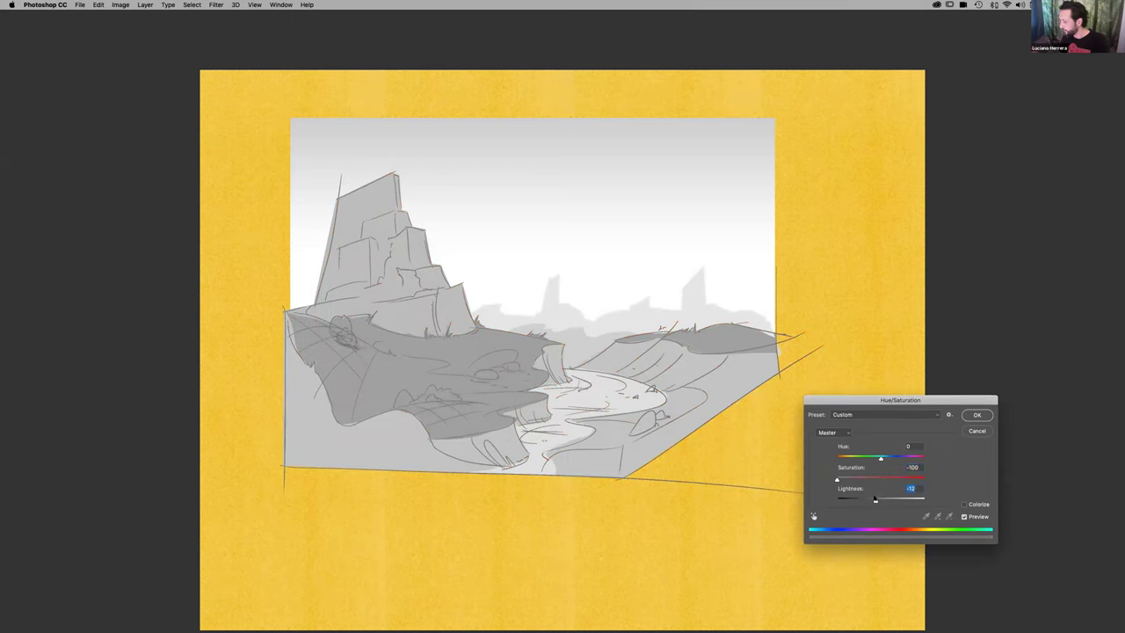
pyautogui.click(965, 419)
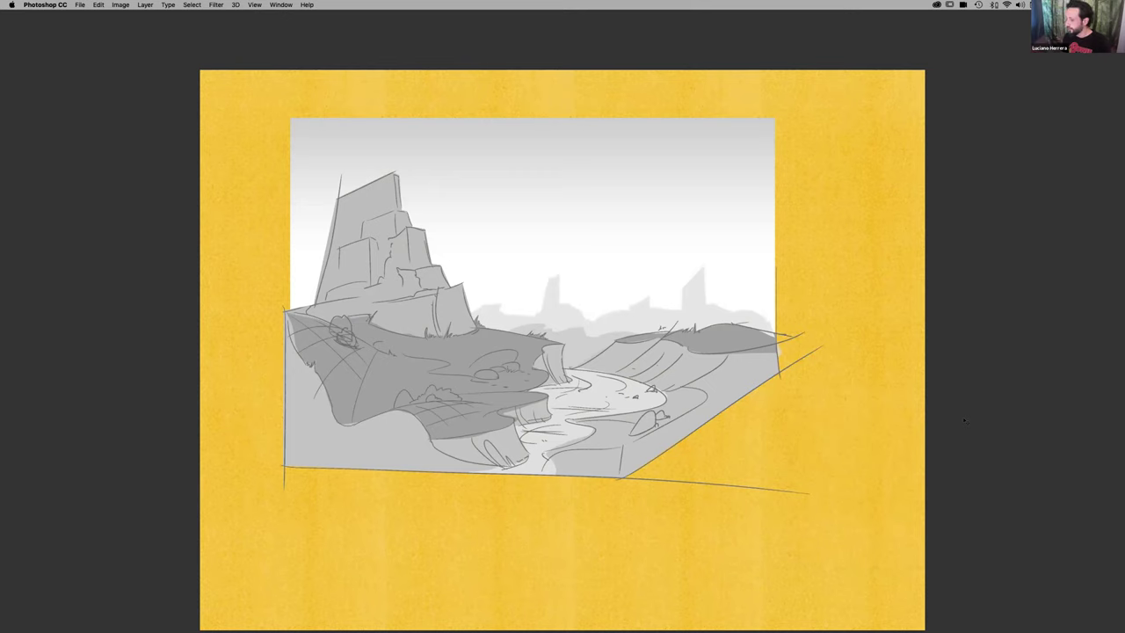
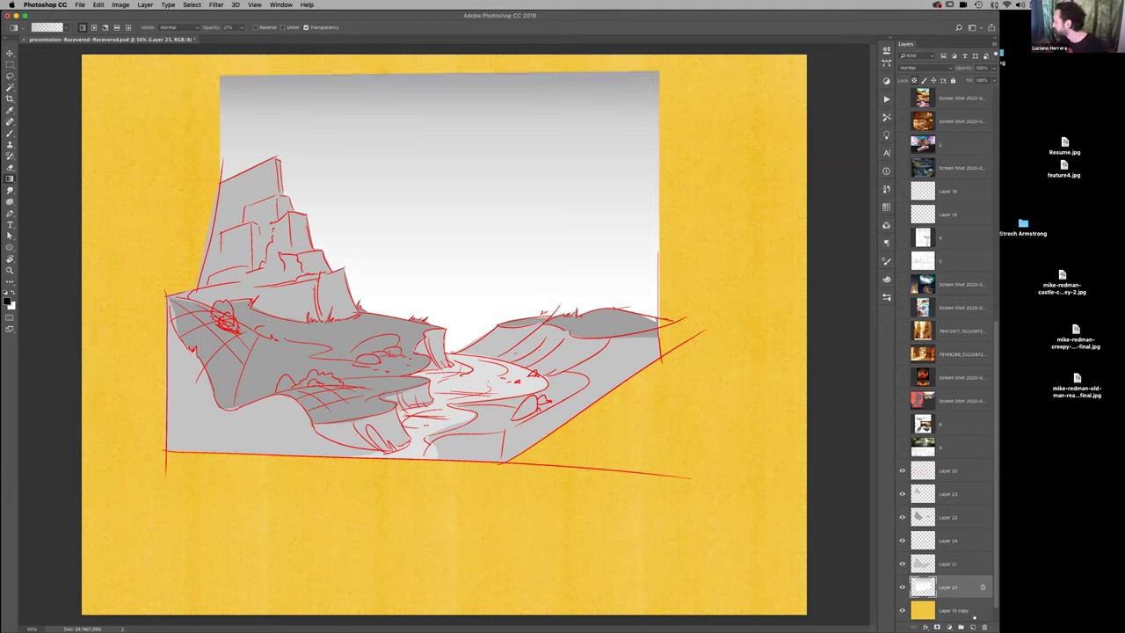
# On a new layer, lasso a distant skyline with a spire and mesa, fill it, and lighten it to about +89 Lightness
pyautogui.click(972, 626)
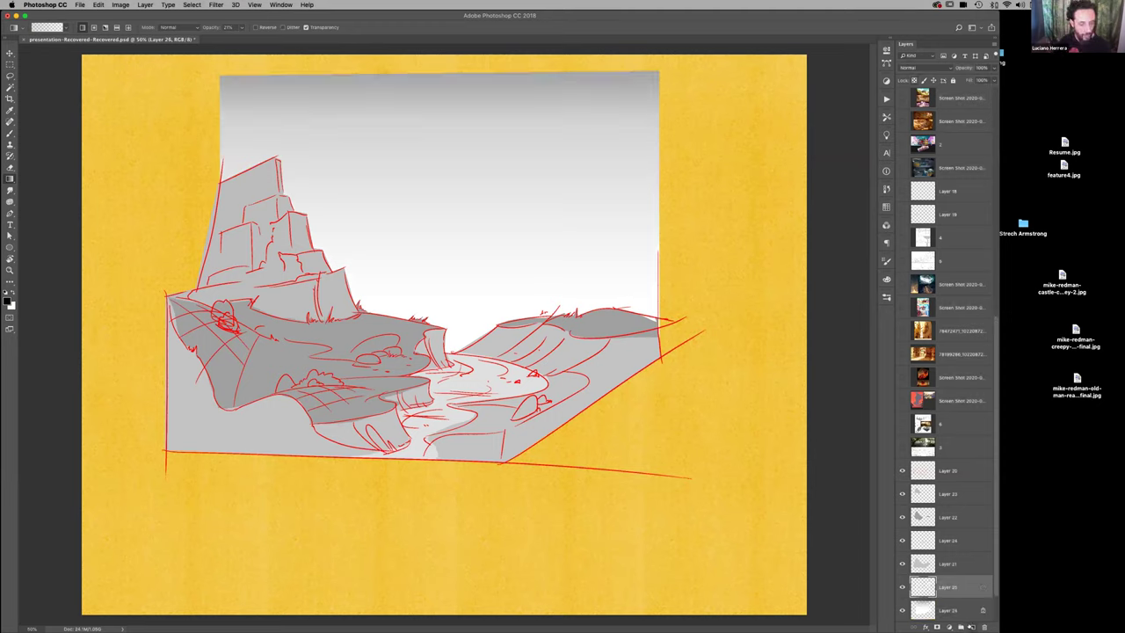
pyautogui.press('l')
pyautogui.moveTo(334, 308)
pyautogui.mouseDown()
pyautogui.moveTo(411, 266)
pyautogui.moveTo(461, 285)
pyautogui.moveTo(531, 273)
pyautogui.moveTo(547, 289)
pyautogui.moveTo(657, 292)
pyautogui.moveTo(672, 300)
pyautogui.moveTo(685, 364)
pyautogui.moveTo(331, 367)
pyautogui.moveTo(283, 331)
pyautogui.mouseUp()
pyautogui.moveTo(393, 279)
pyautogui.mouseDown()
pyautogui.moveTo(407, 250)
pyautogui.moveTo(432, 237)
pyautogui.moveTo(427, 285)
pyautogui.moveTo(390, 286)
pyautogui.moveTo(406, 245)
pyautogui.moveTo(439, 227)
pyautogui.moveTo(428, 285)
pyautogui.moveTo(404, 299)
pyautogui.moveTo(425, 249)
pyautogui.moveTo(386, 287)
pyautogui.moveTo(407, 242)
pyautogui.moveTo(439, 226)
pyautogui.moveTo(432, 301)
pyautogui.mouseUp()
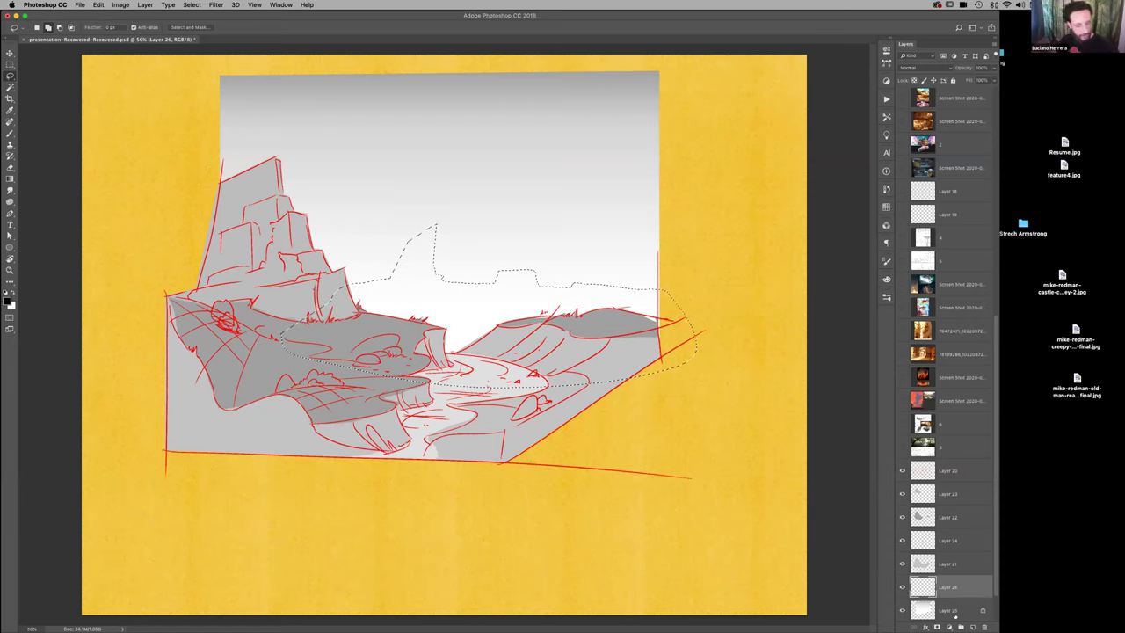
pyautogui.hotkey('alt', 'BackSpace')
pyautogui.press('super+u')
pyautogui.moveTo(881, 500); pyautogui.dragTo(920, 501)
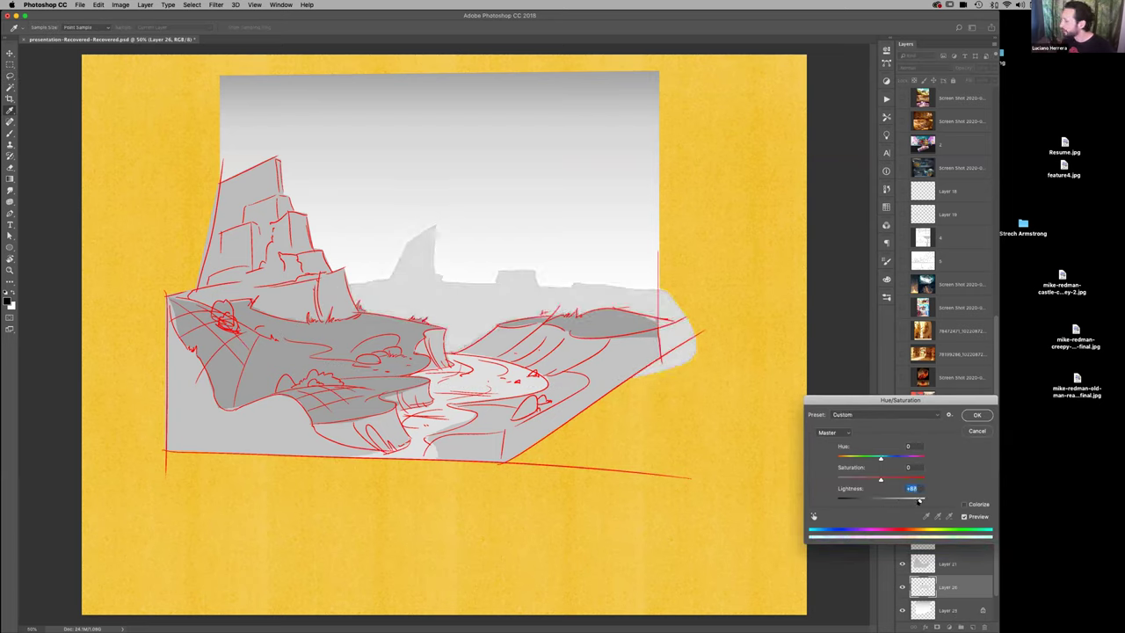
pyautogui.press('Return')
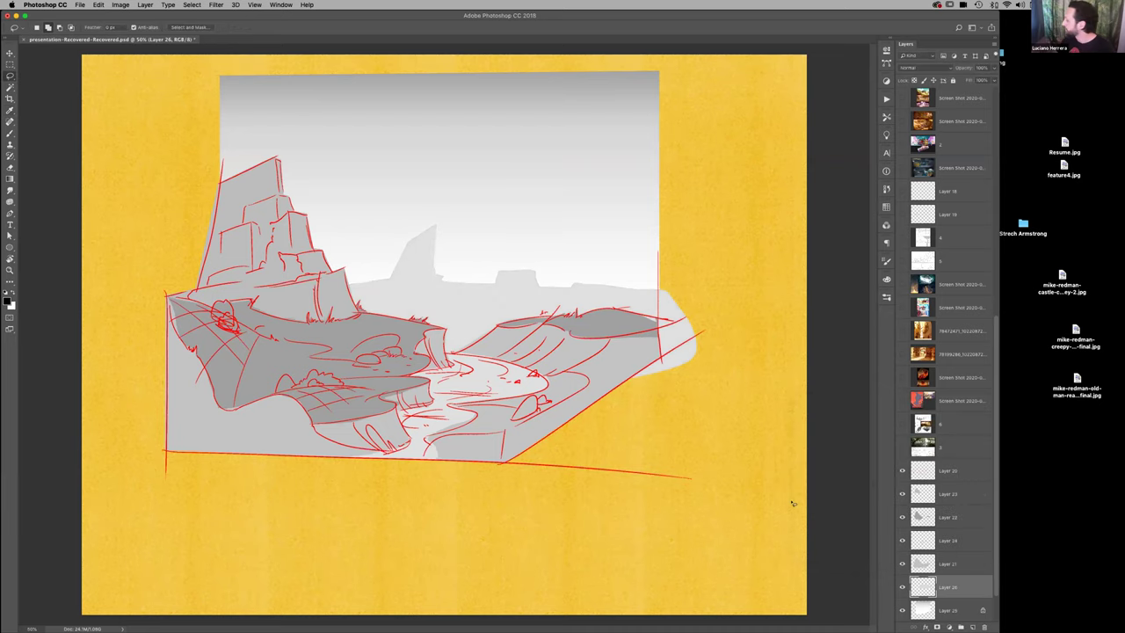
# Apply Gaussian Blur with a 3.0-pixel radius to the pale distant skyline
pyautogui.click(216, 6)
pyautogui.moveTo(299, 109)
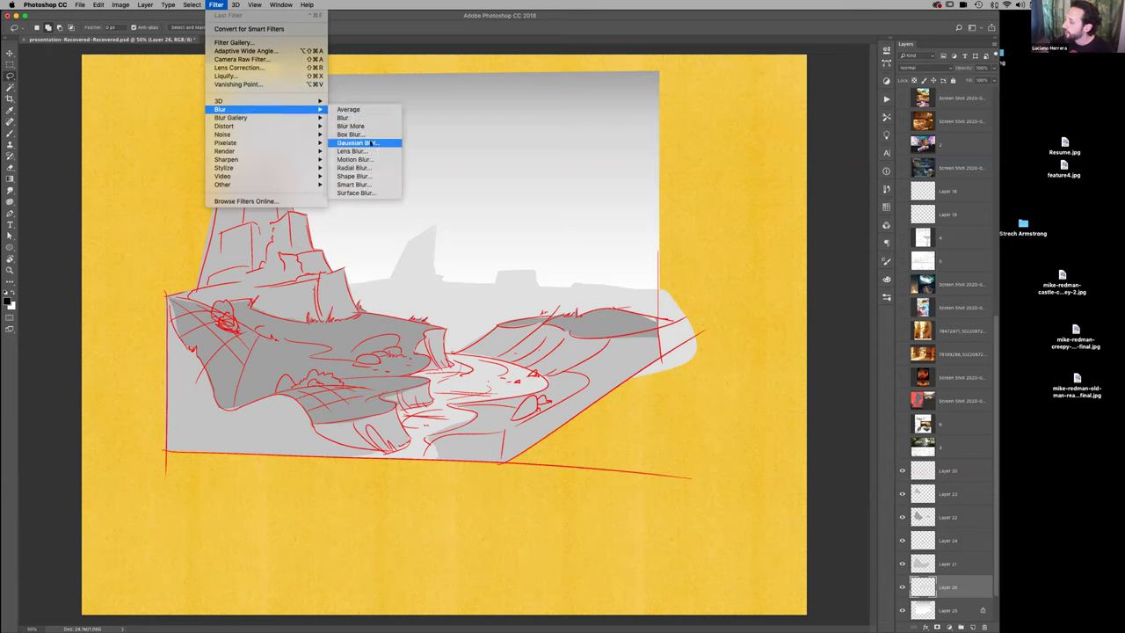
pyautogui.click(361, 142)
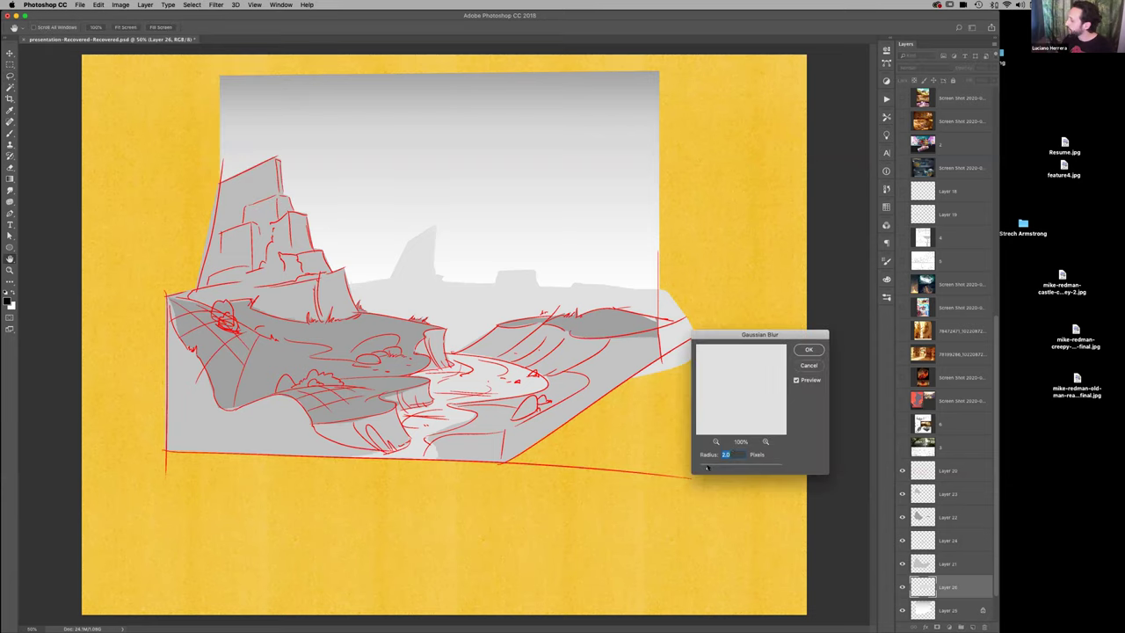
pyautogui.click(799, 349)
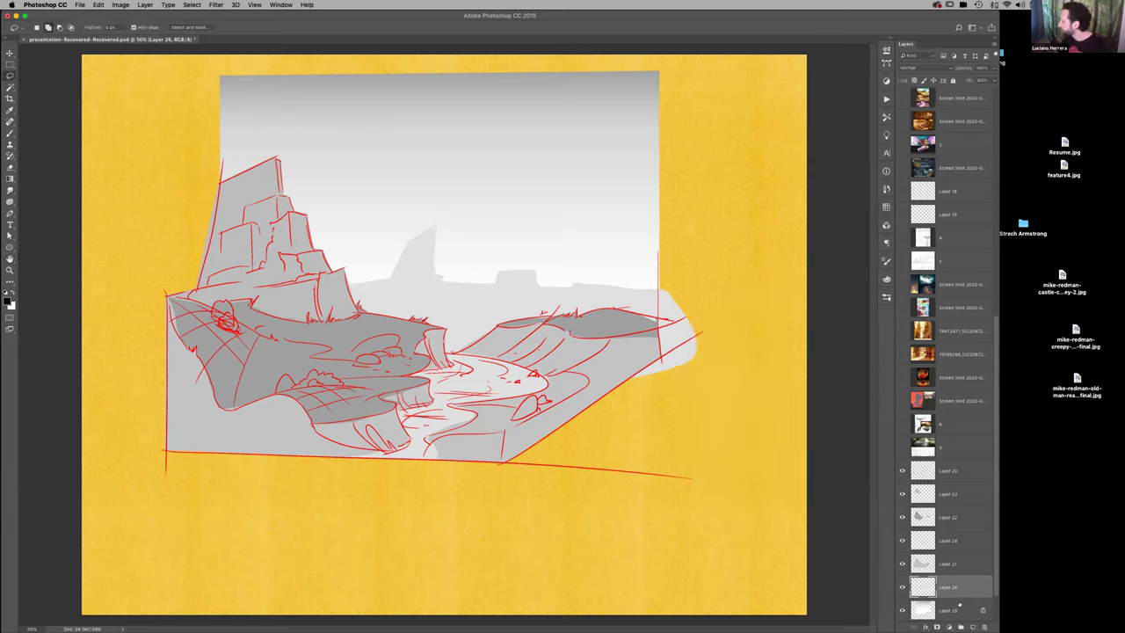
# On a new layer, lasso a nearer mountain range with a jagged left peak and a central peak, and fill it black
pyautogui.click(972, 627)
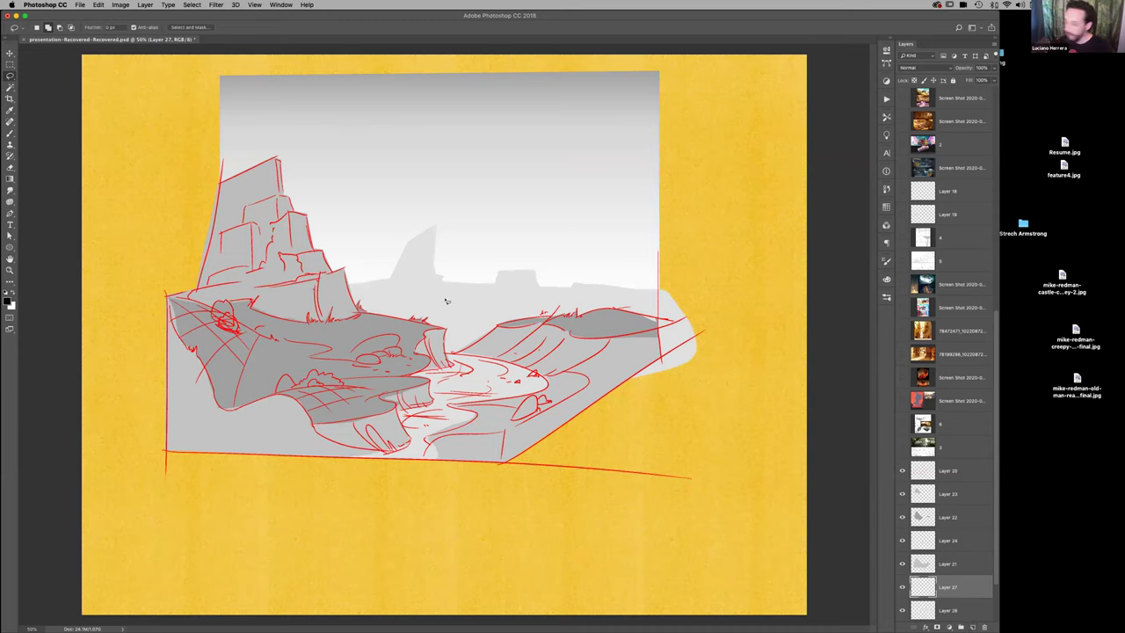
pyautogui.click(456, 311)
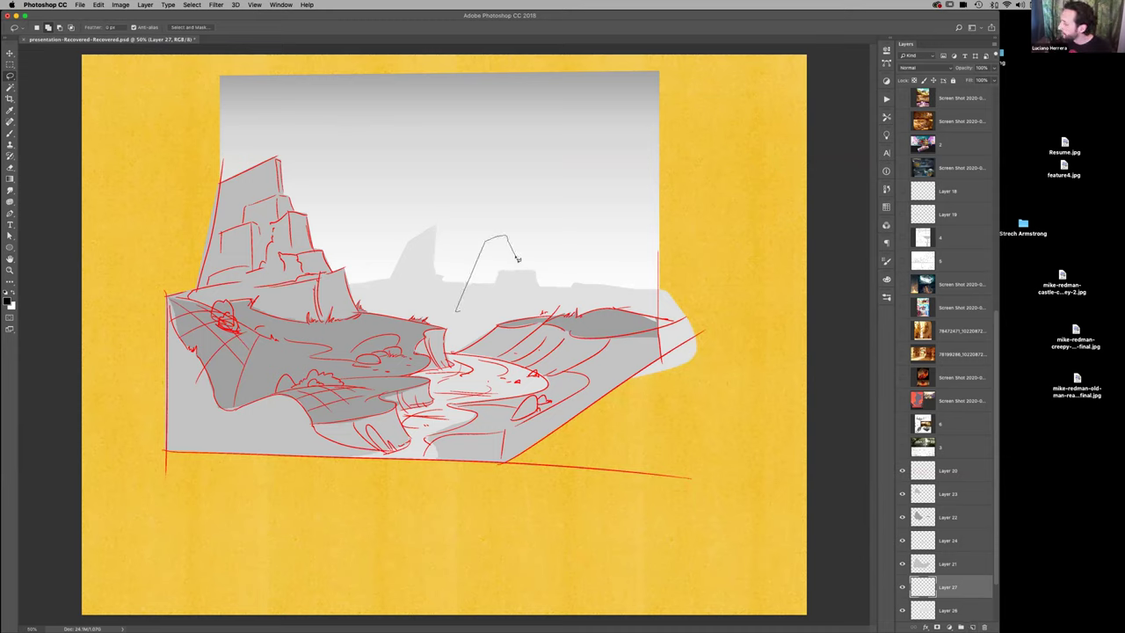
pyautogui.moveTo(559, 301)
pyautogui.mouseDown()
pyautogui.moveTo(608, 337)
pyautogui.moveTo(485, 346)
pyautogui.moveTo(334, 306)
pyautogui.moveTo(496, 299)
pyautogui.moveTo(582, 311)
pyautogui.moveTo(586, 327)
pyautogui.moveTo(549, 301)
pyautogui.moveTo(589, 293)
pyautogui.moveTo(611, 331)
pyautogui.moveTo(571, 332)
pyautogui.mouseUp()
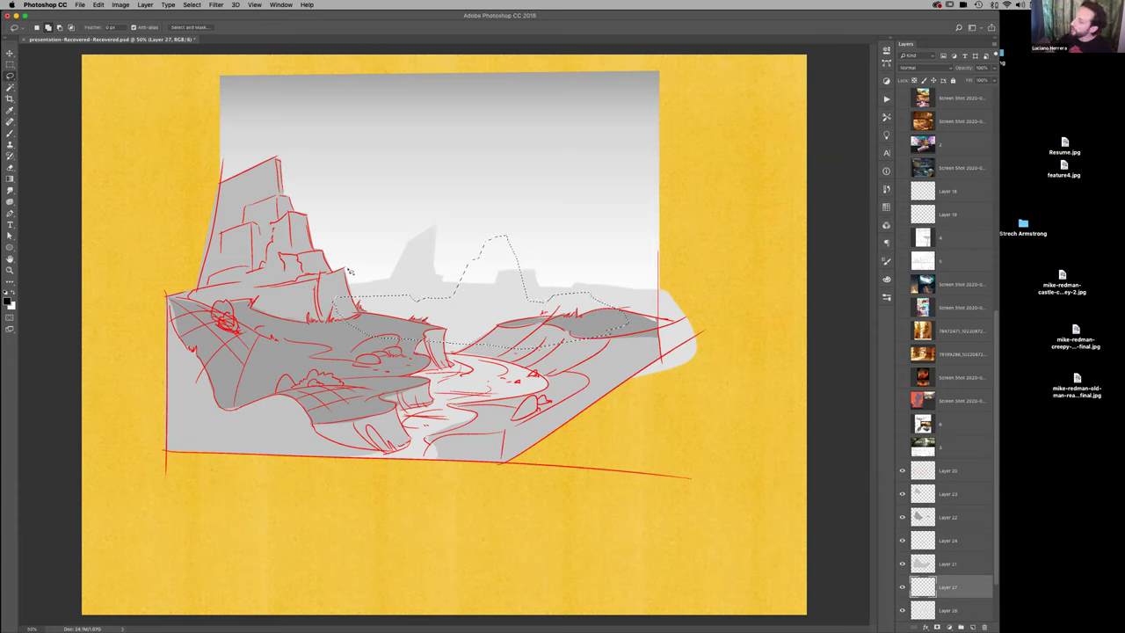
pyautogui.moveTo(316, 262)
pyautogui.mouseDown()
pyautogui.moveTo(333, 227)
pyautogui.moveTo(364, 247)
pyautogui.moveTo(379, 304)
pyautogui.moveTo(325, 306)
pyautogui.mouseUp()
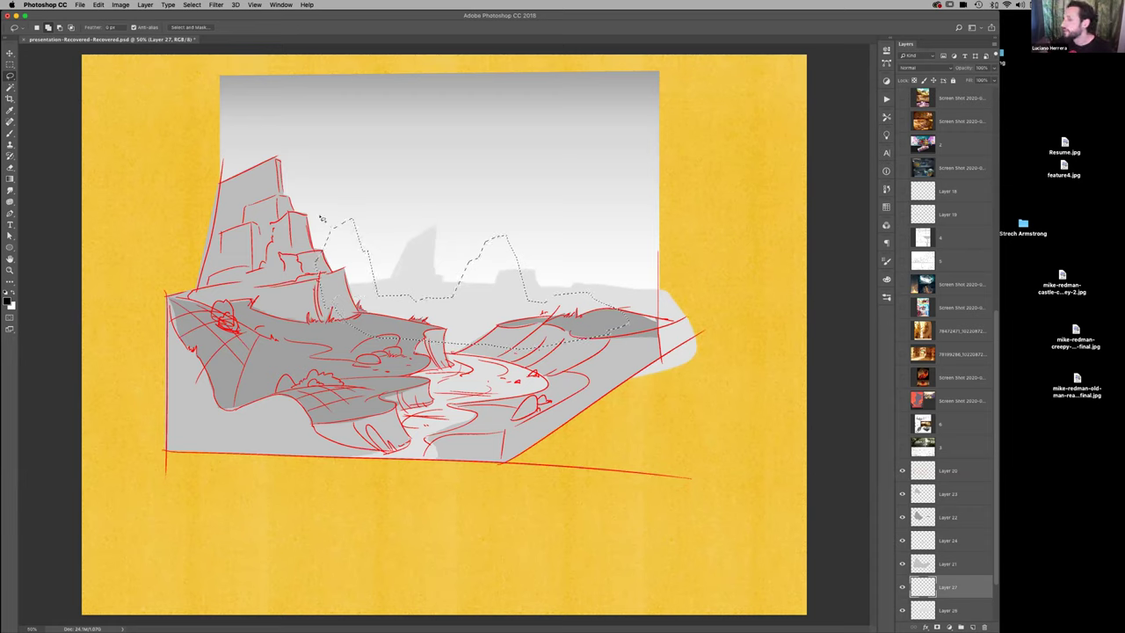
pyautogui.moveTo(320, 217)
pyautogui.mouseDown()
pyautogui.moveTo(378, 271)
pyautogui.moveTo(370, 211)
pyautogui.mouseUp()
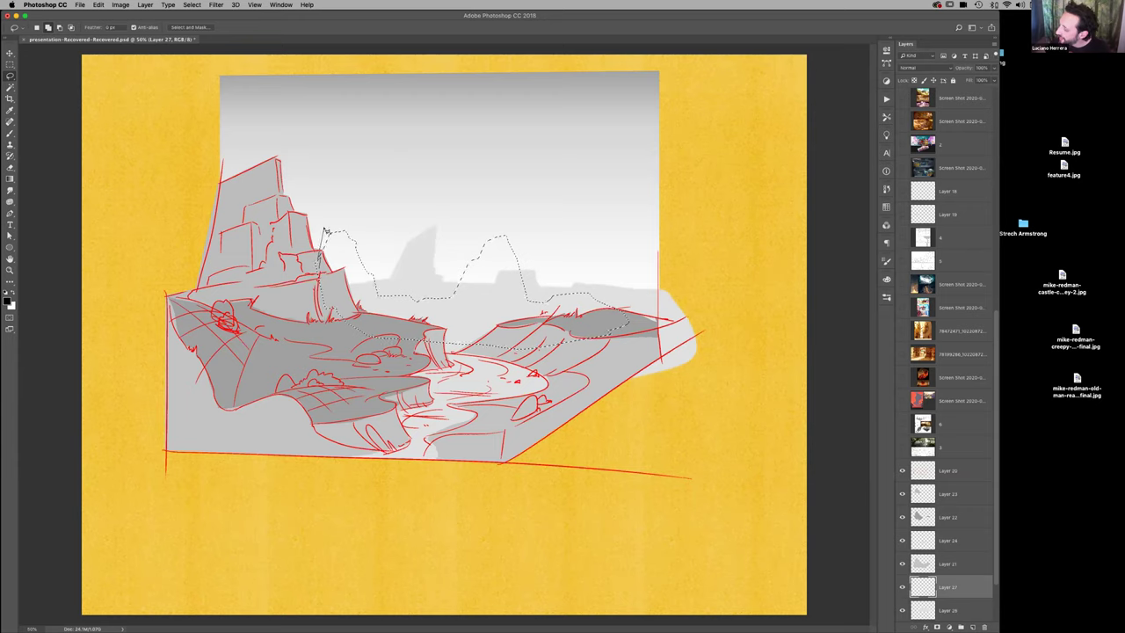
pyautogui.moveTo(341, 222)
pyautogui.mouseDown()
pyautogui.moveTo(372, 283)
pyautogui.moveTo(329, 281)
pyautogui.moveTo(374, 272)
pyautogui.moveTo(379, 308)
pyautogui.mouseUp()
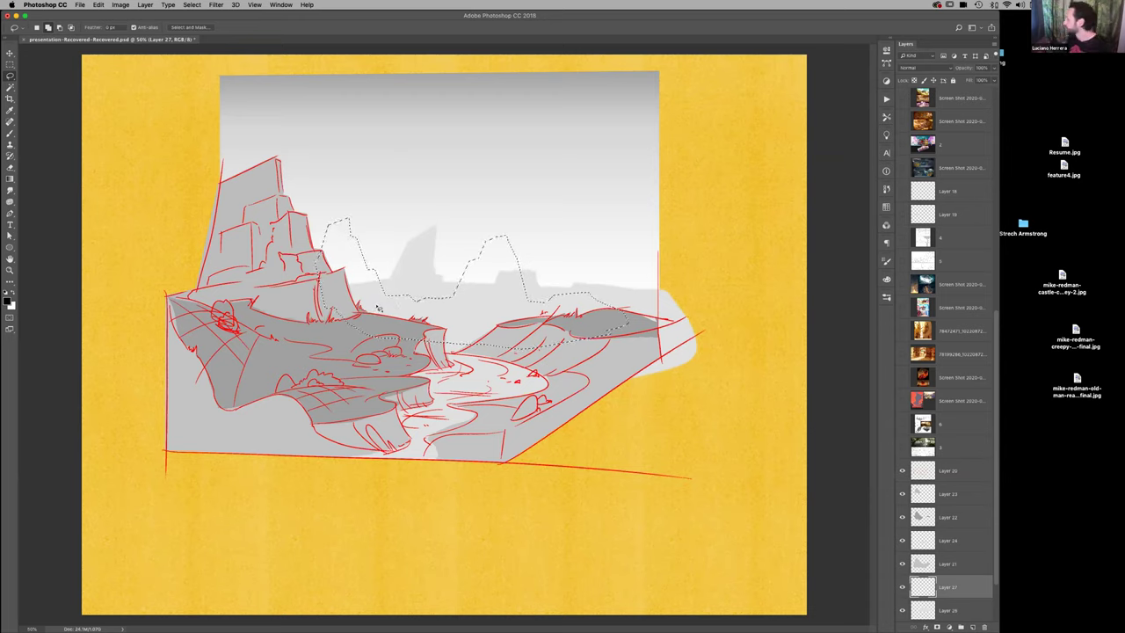
pyautogui.hotkey('alt', 'BackSpace')
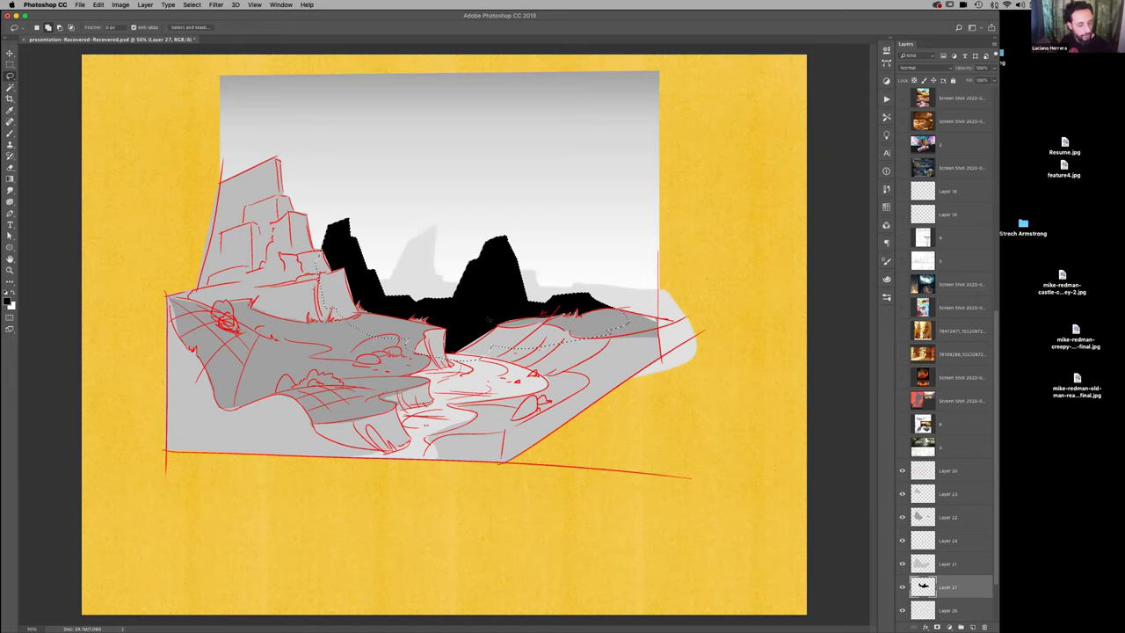
# Squash the black mountain range lower with Free Transform and distort its right side slightly upward and outward
pyautogui.press('super+t')
pyautogui.moveTo(476, 213); pyautogui.dragTo(473, 240)
pyautogui.moveTo(312, 299); pyautogui.dragTo(322, 300)
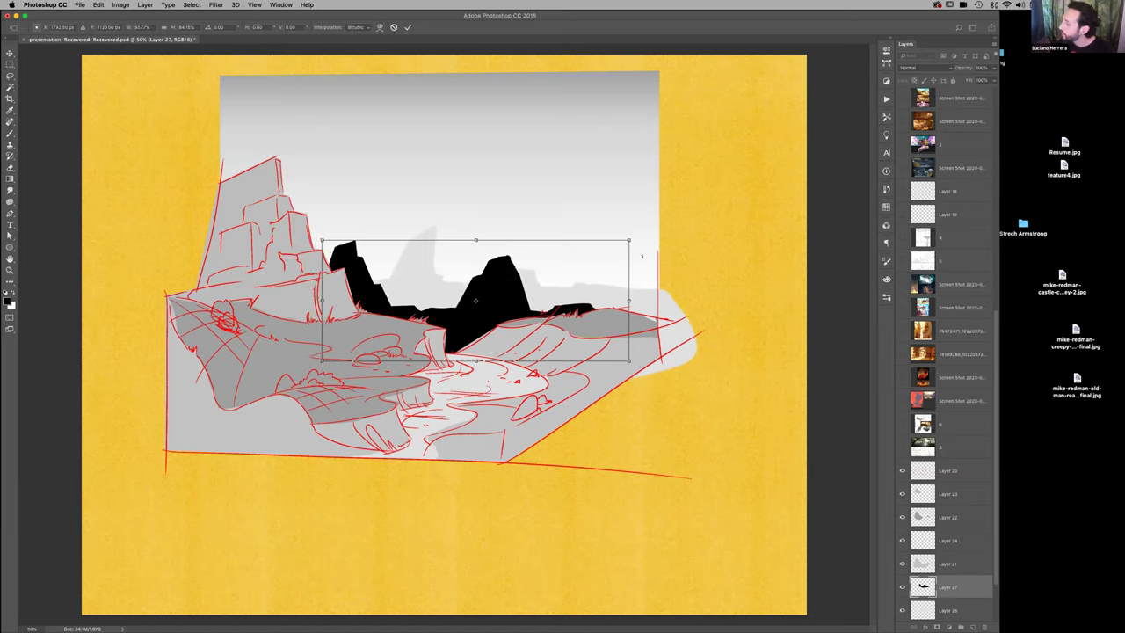
pyautogui.moveTo(631, 292); pyautogui.dragTo(637, 292)
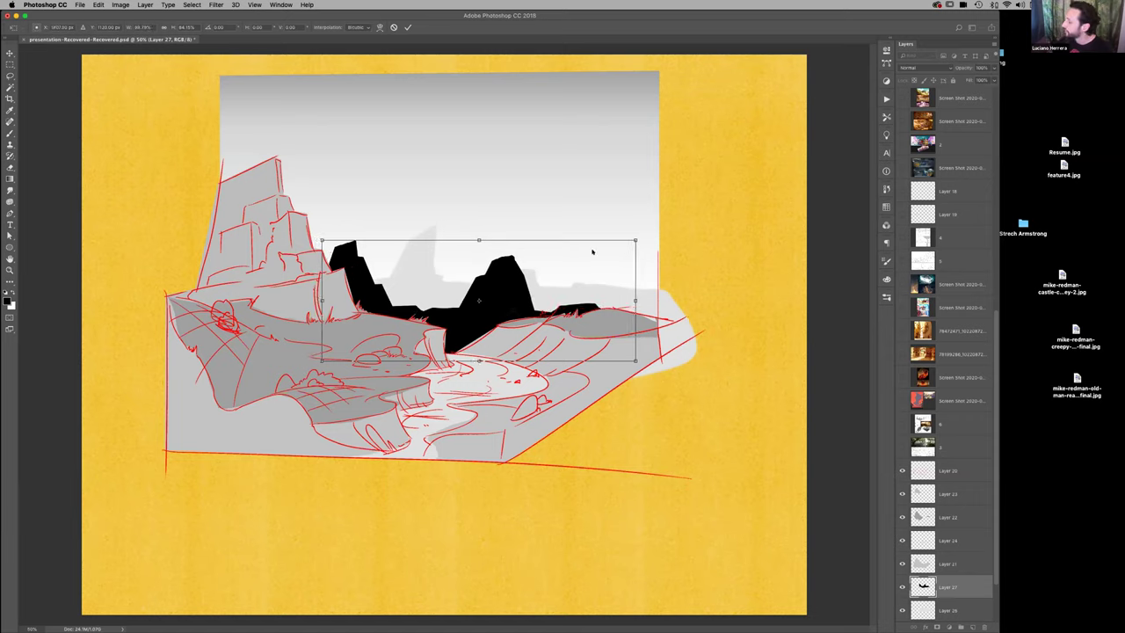
pyautogui.rightClick(515, 296)
pyautogui.click(553, 334)
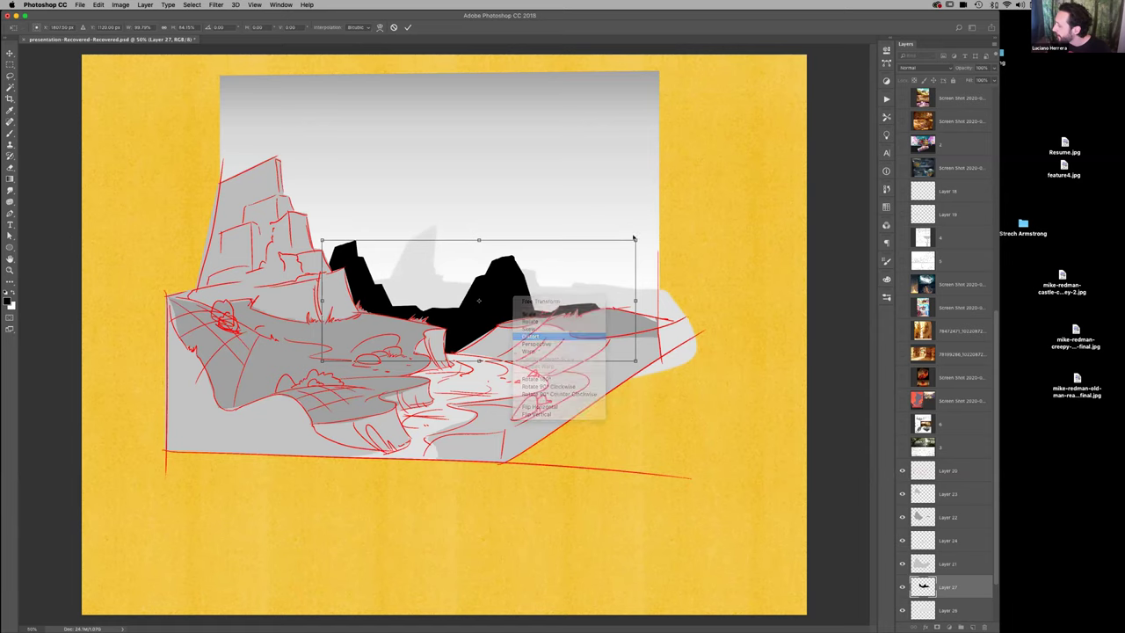
pyautogui.moveTo(652, 293); pyautogui.dragTo(644, 278)
pyautogui.press('Return')
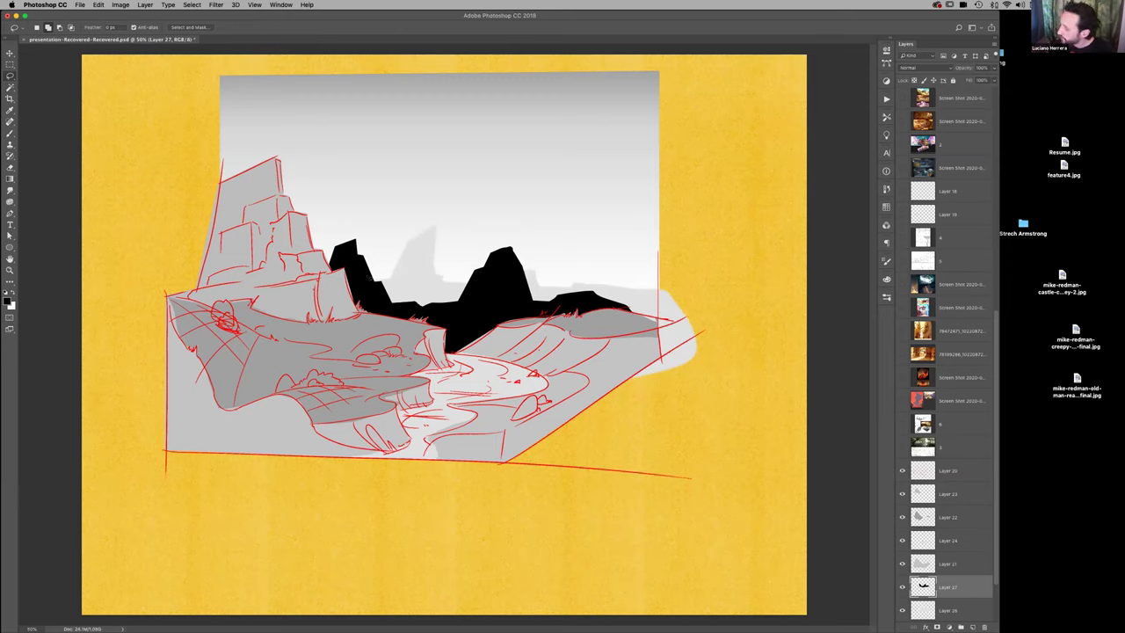
# Lasso a small patch on the left peak's lower slope and fill it black to reshape the silhouette
pyautogui.moveTo(378, 278); pyautogui.dragTo(369, 278)
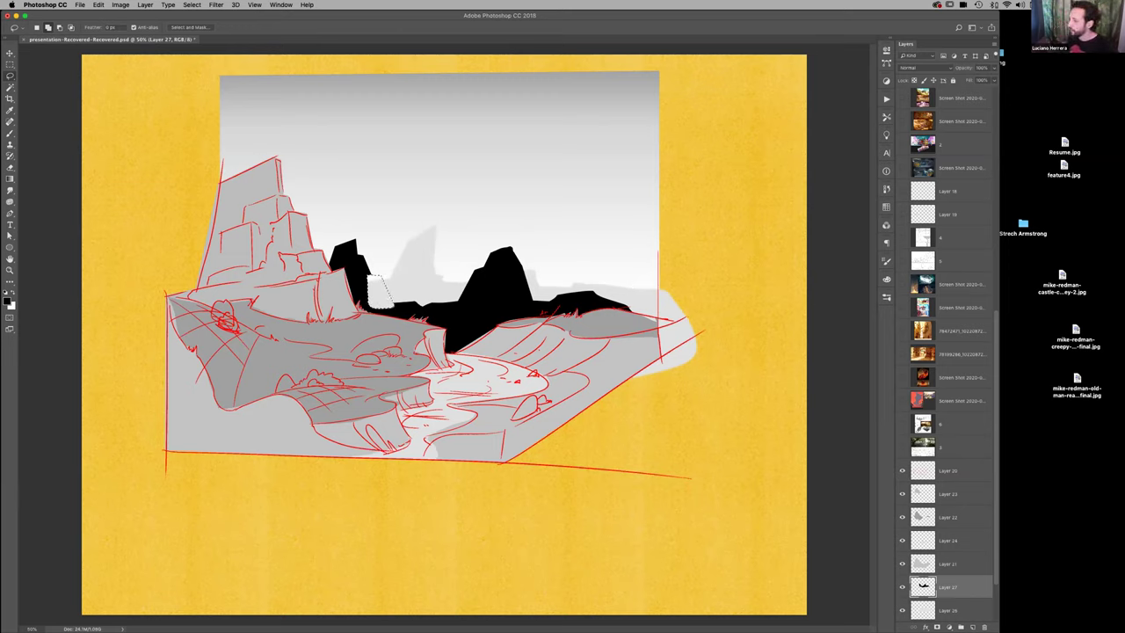
pyautogui.press('super+alt+z')
pyautogui.press('i')
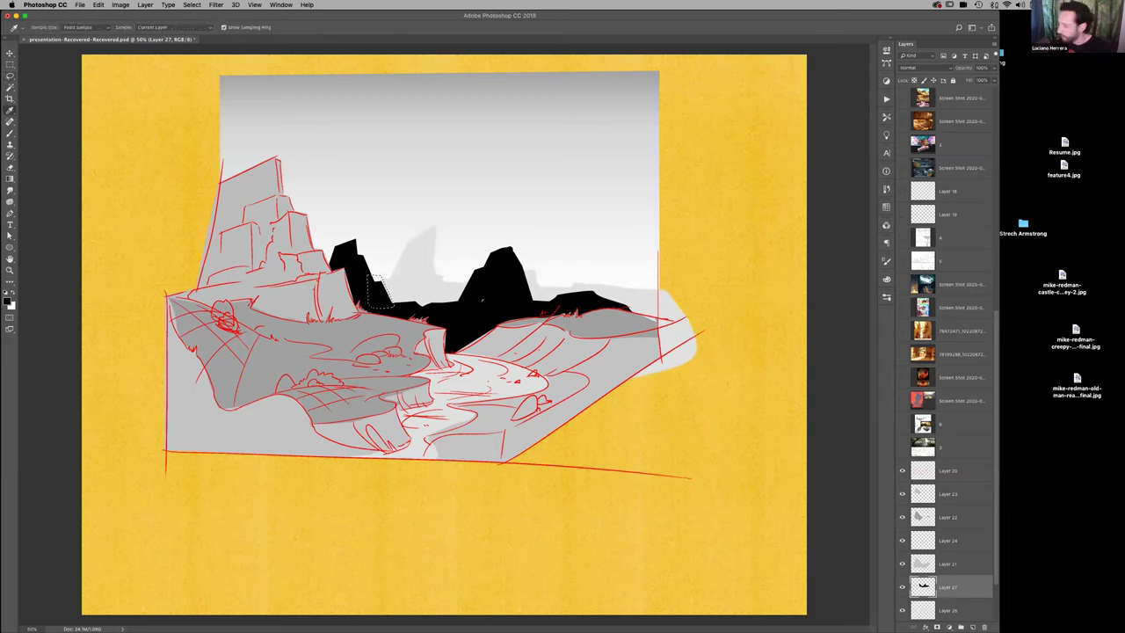
pyautogui.hotkey('alt', 'BackSpace')
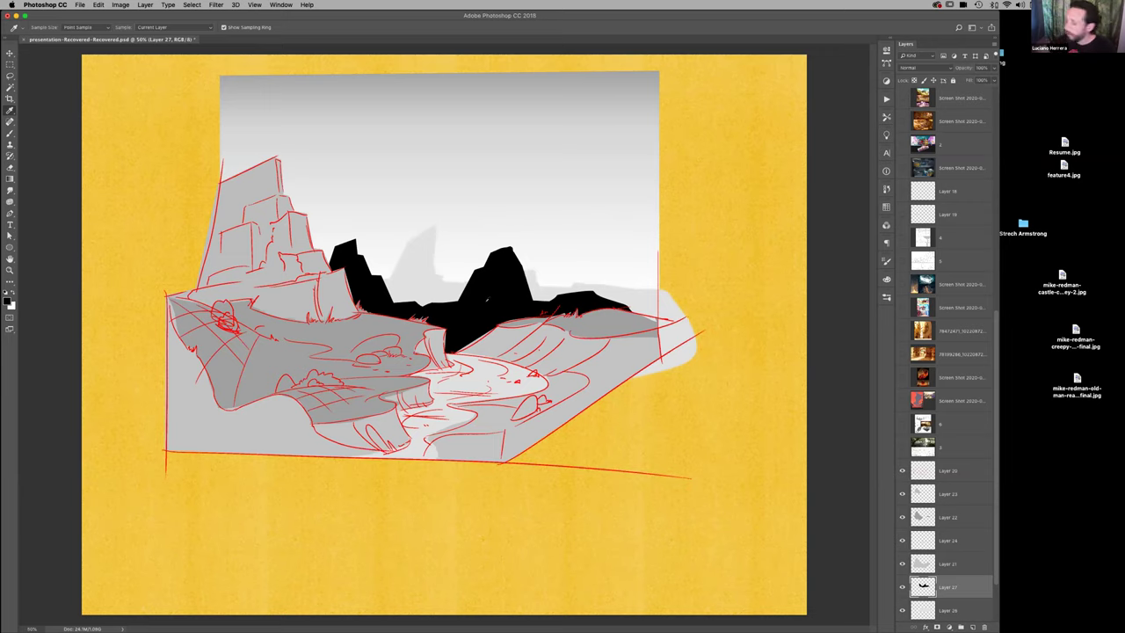
# Lighten the nearer mountain range to about +78 Lightness and apply a 3.0-pixel Gaussian Blur to it
pyautogui.press('super+u')
pyautogui.moveTo(881, 499); pyautogui.dragTo(913, 499)
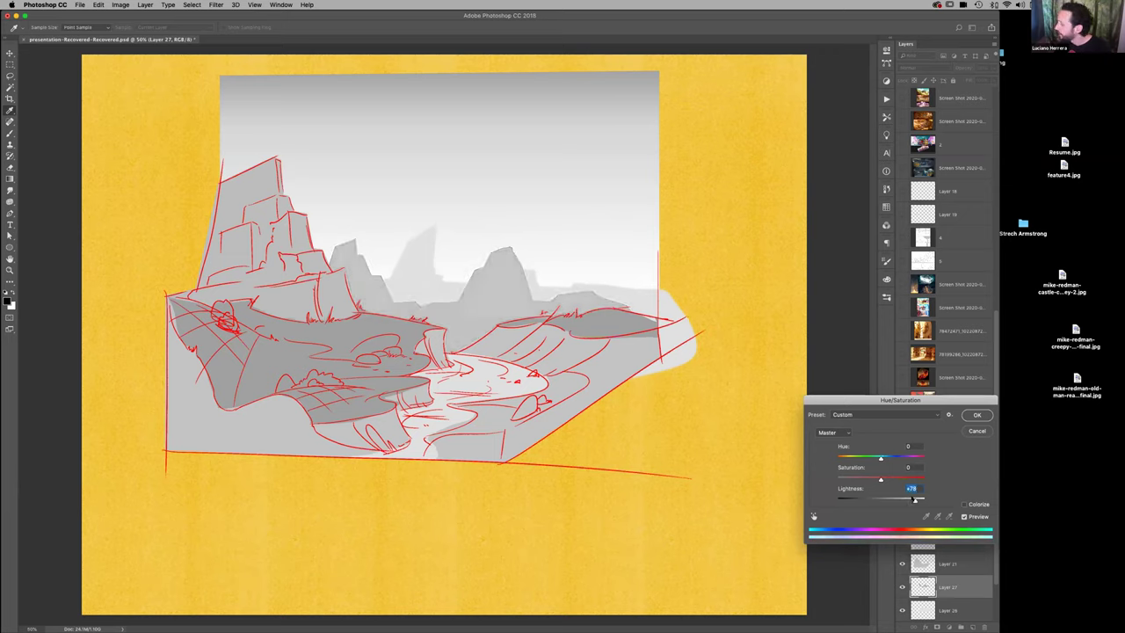
pyautogui.click(970, 414)
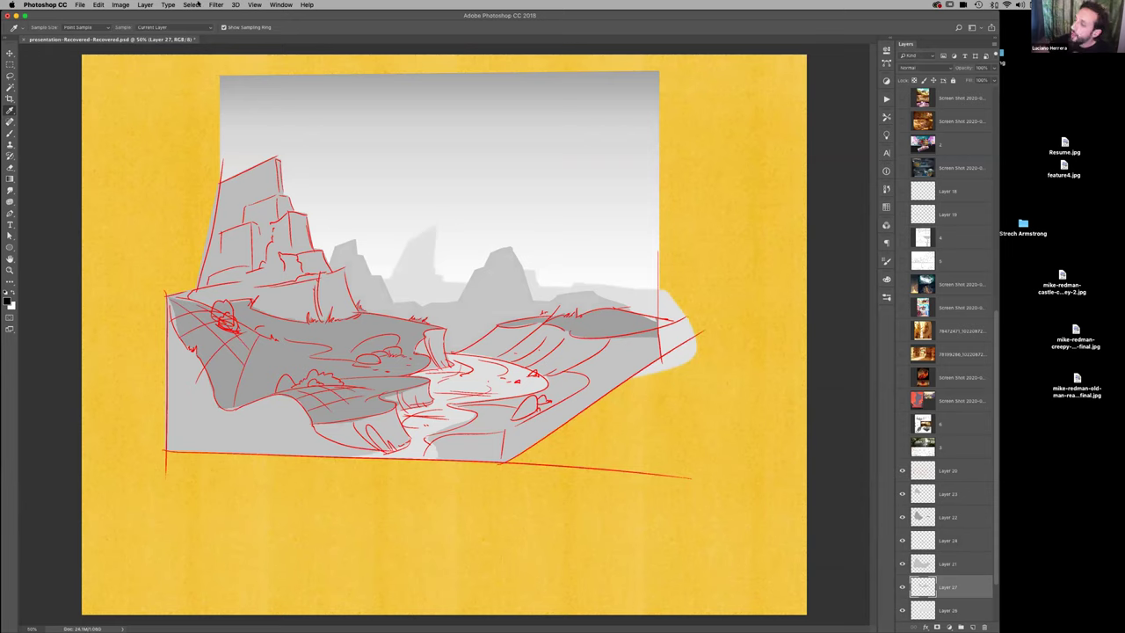
pyautogui.click(215, 5)
pyautogui.moveTo(255, 109)
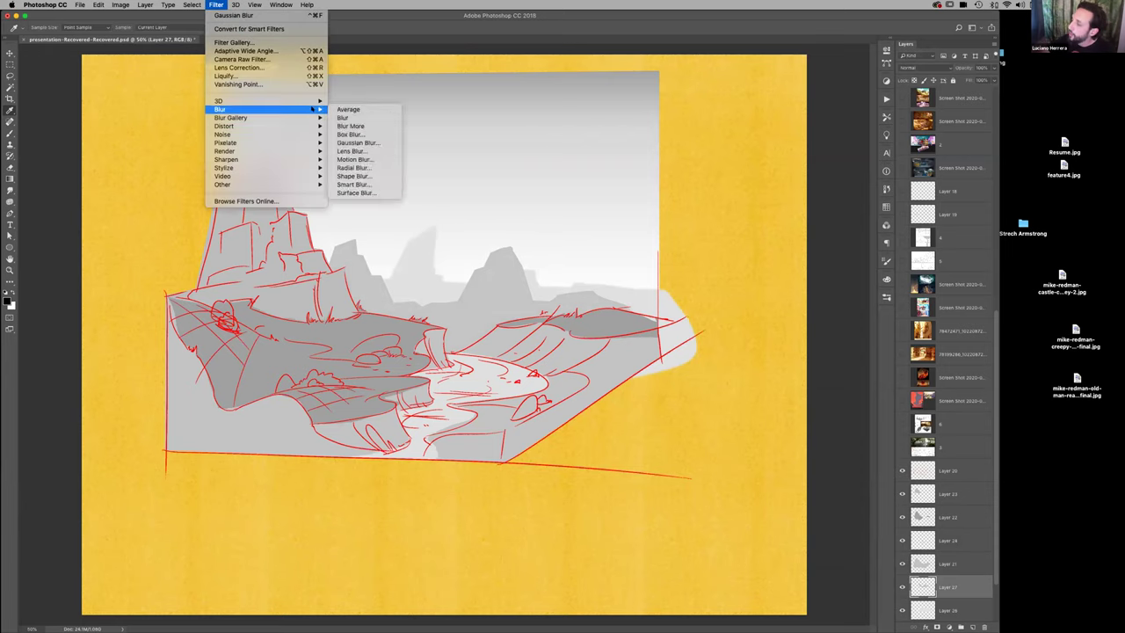
pyautogui.click(375, 140)
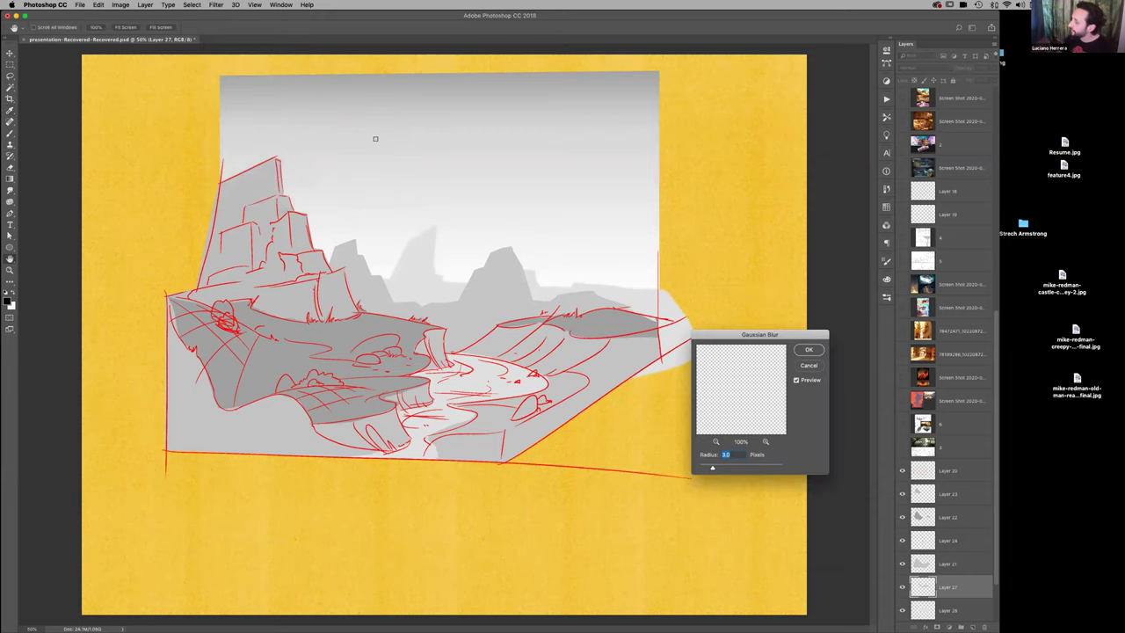
pyautogui.click(807, 351)
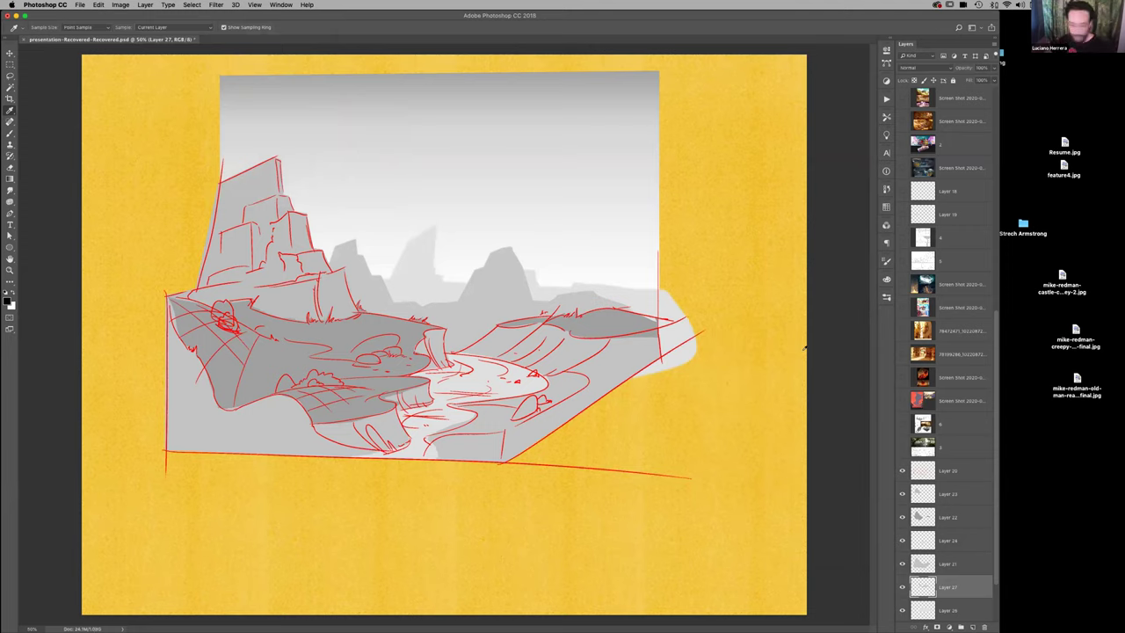
# Adjust the nearer mountain range's shape slightly with Free Transform
pyautogui.press('super+t')
pyautogui.moveTo(632, 237)
pyautogui.mouseDown()
pyautogui.moveTo(588, 255)
pyautogui.moveTo(630, 247)
pyautogui.mouseUp()
pyautogui.press('Return')
# Shrink the distant skyline and move it right so its spire stands beyond the central peak
pyautogui.click(640, 304)
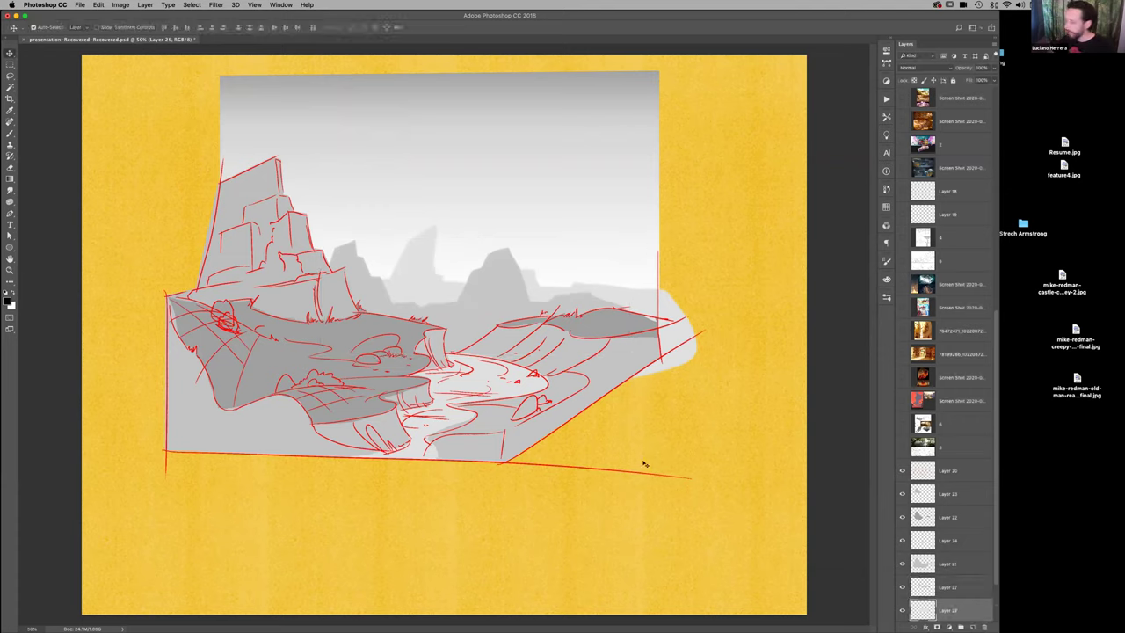
pyautogui.press('super+t')
pyautogui.moveTo(686, 228); pyautogui.dragTo(666, 312)
pyautogui.press('Return')
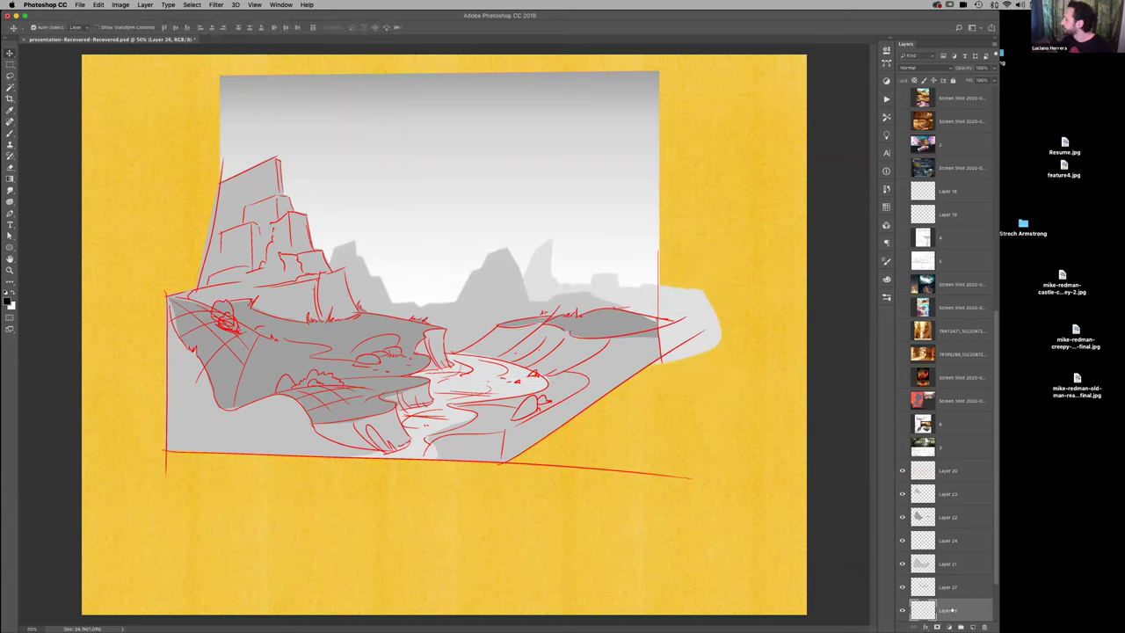
# Duplicate the distant skyline, flip the copy horizontally, and place it between the left and central peaks
pyautogui.press('super+j')
pyautogui.press('super+t')
pyautogui.moveTo(636, 330); pyautogui.dragTo(518, 328)
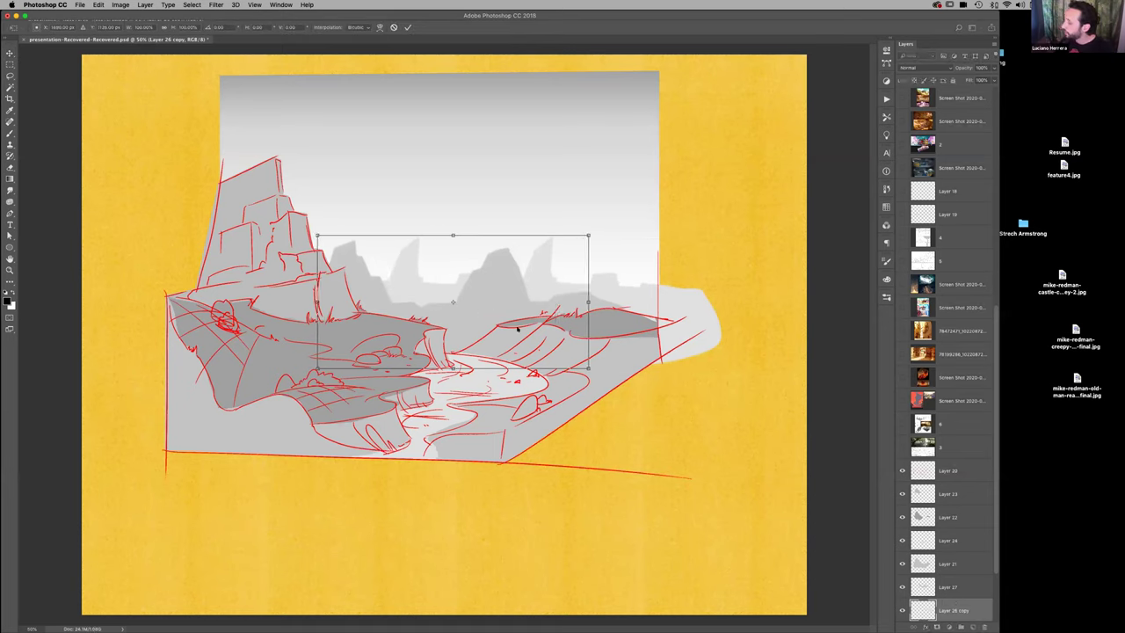
pyautogui.rightClick(482, 311)
pyautogui.click(527, 421)
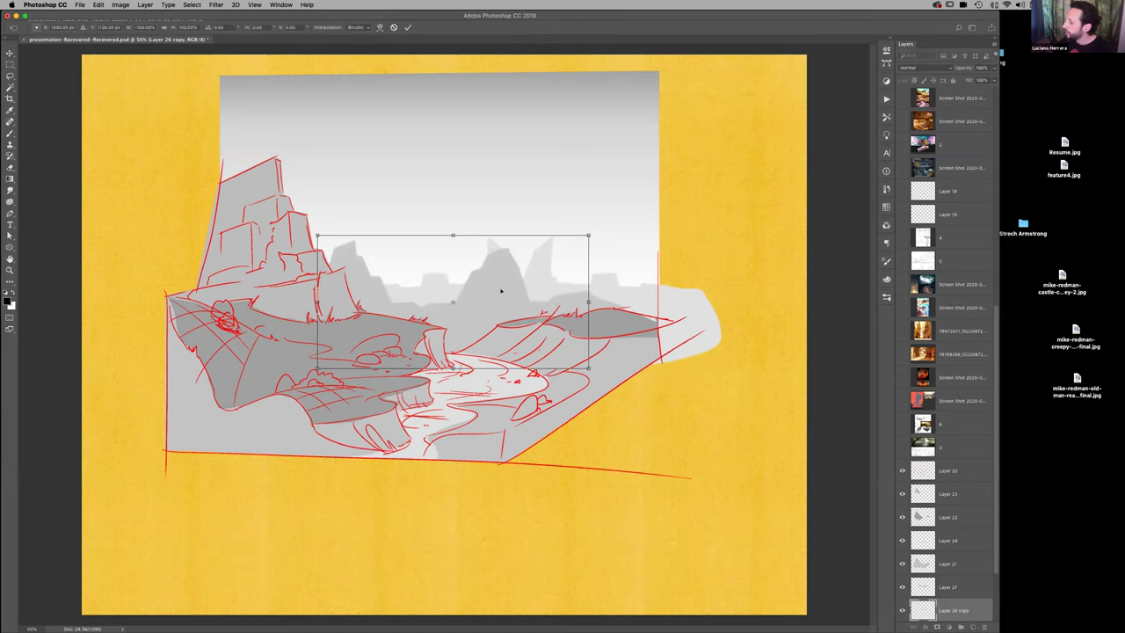
pyautogui.moveTo(482, 305); pyautogui.dragTo(469, 299)
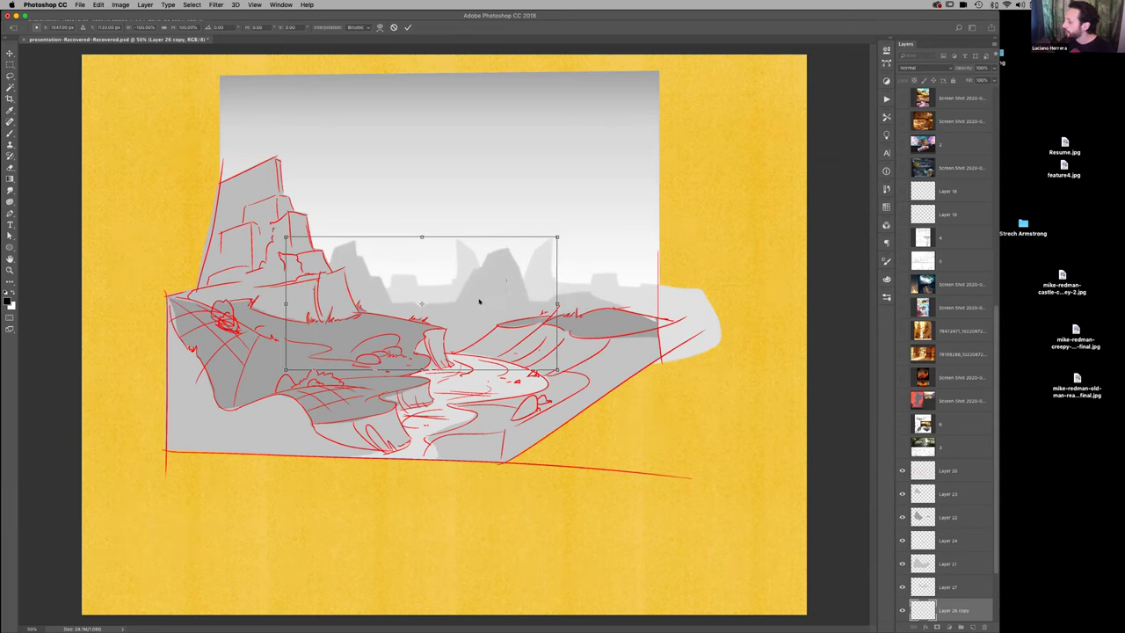
# Distort the mirrored skyline copy so that its right side slants downward
pyautogui.rightClick(488, 305)
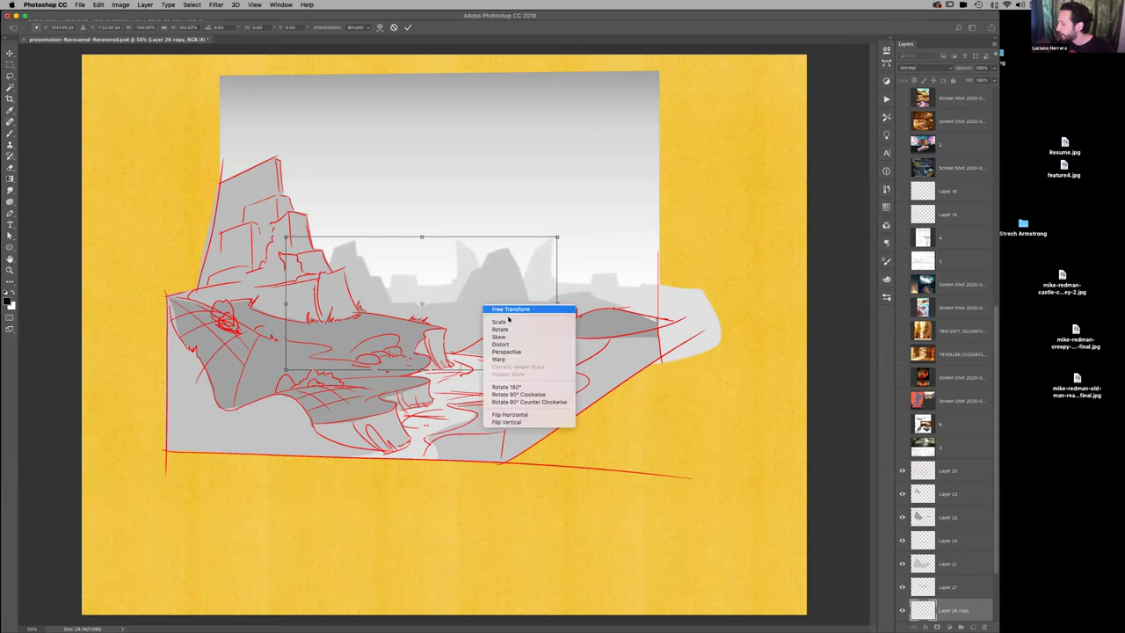
pyautogui.click(559, 349)
pyautogui.moveTo(557, 304); pyautogui.dragTo(549, 321)
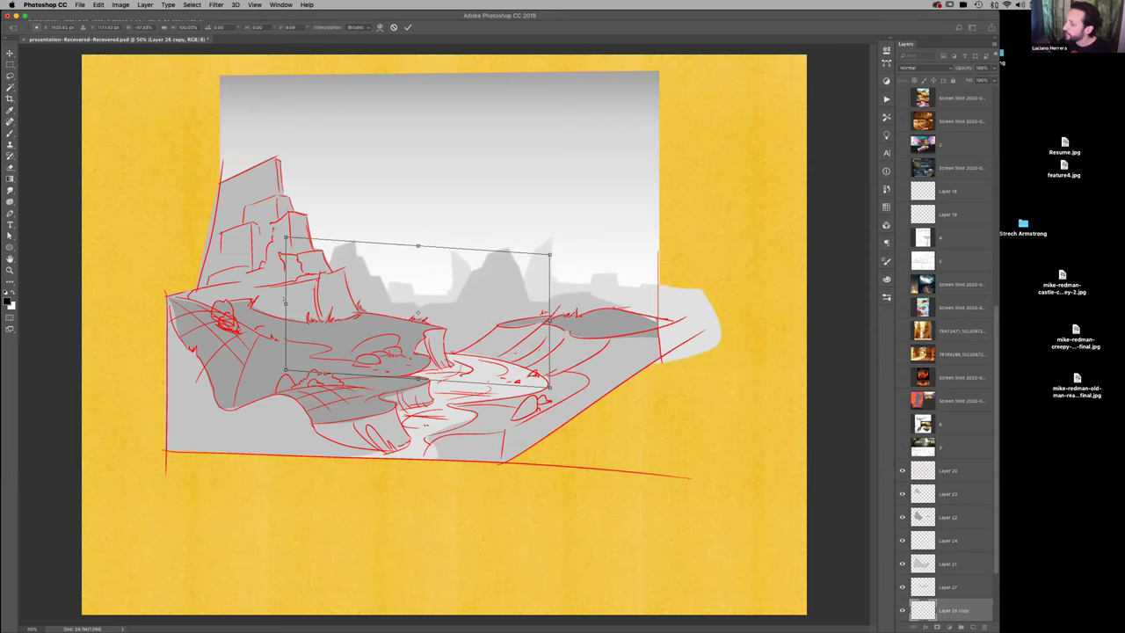
pyautogui.press('Return')
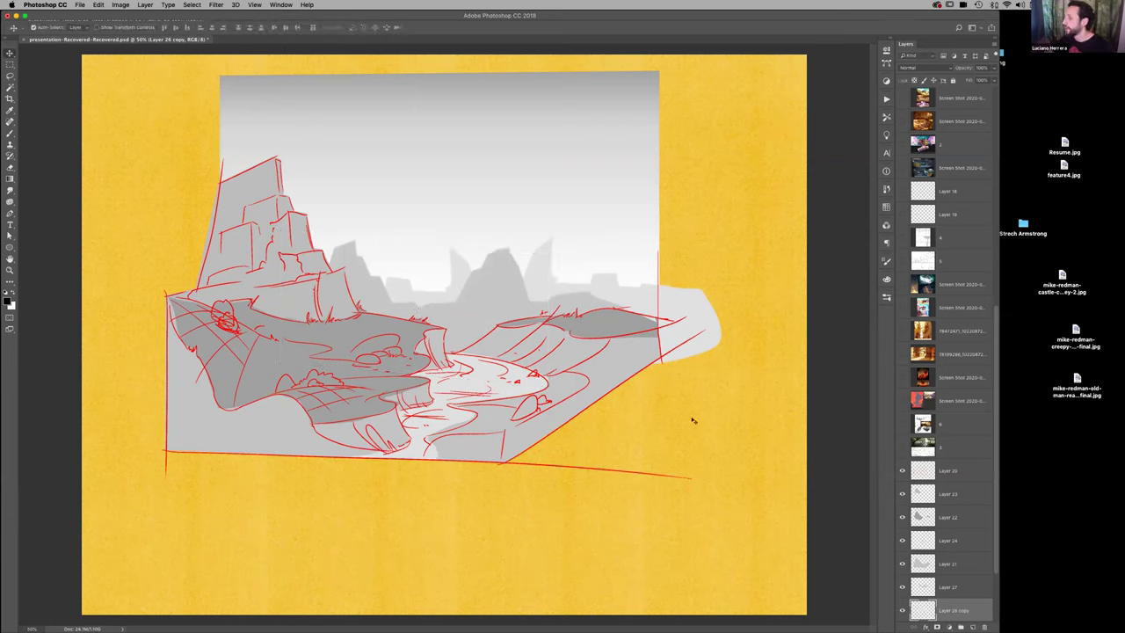
# Lasso the upper part of the mirrored skyline copy's spire beside the central peak and delete it
pyautogui.moveTo(447, 229); pyautogui.dragTo(458, 271)
pyautogui.click(457, 268)
pyautogui.press('l')
pyautogui.moveTo(471, 229); pyautogui.dragTo(454, 211)
pyautogui.press('BackSpace')
pyautogui.press('super+d')
pyautogui.moveTo(444, 278); pyautogui.dragTo(492, 288)
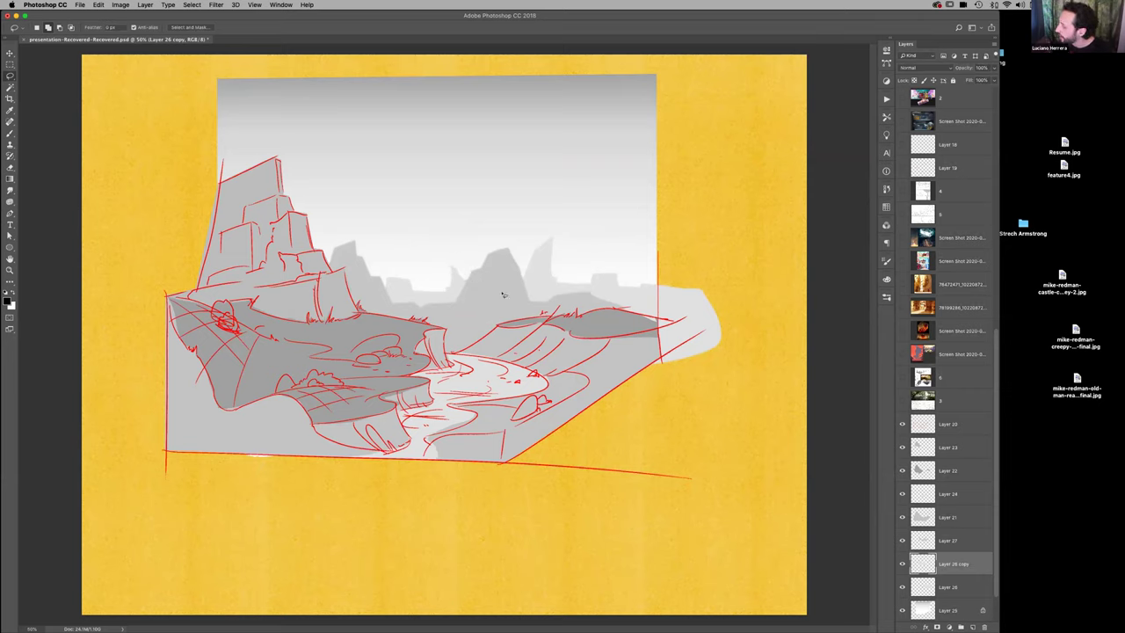
# Turn the red line sketch black by setting the lightness of Layer 20 to -100
pyautogui.press('super+d')
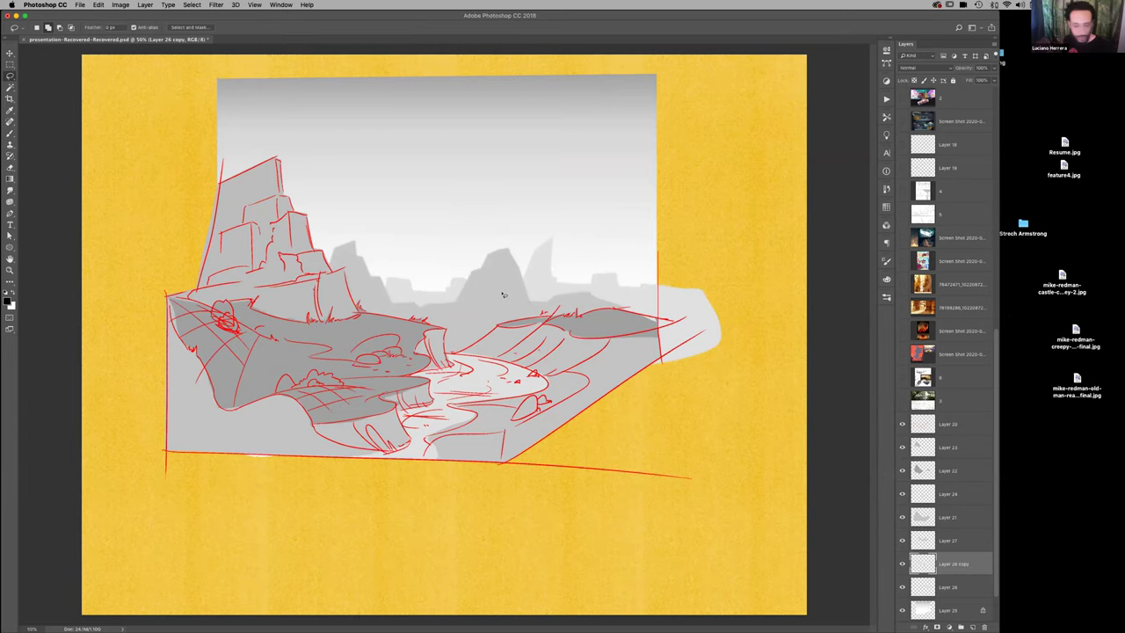
pyautogui.press('super+minus')
pyautogui.press('super+minus')
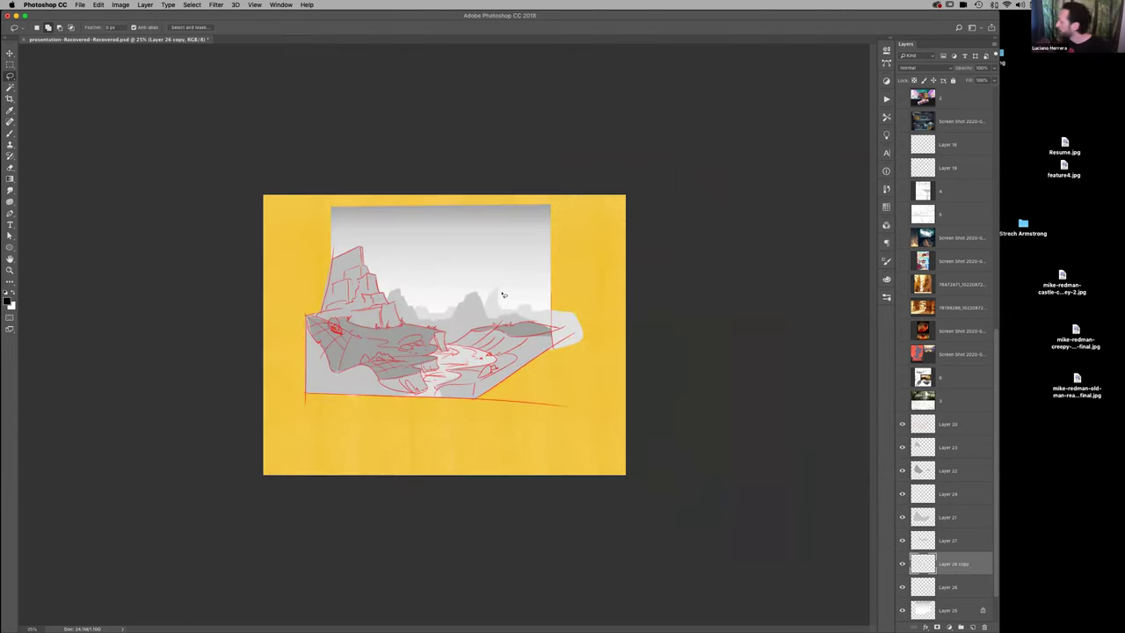
pyautogui.click(955, 424)
pyautogui.press('super+u')
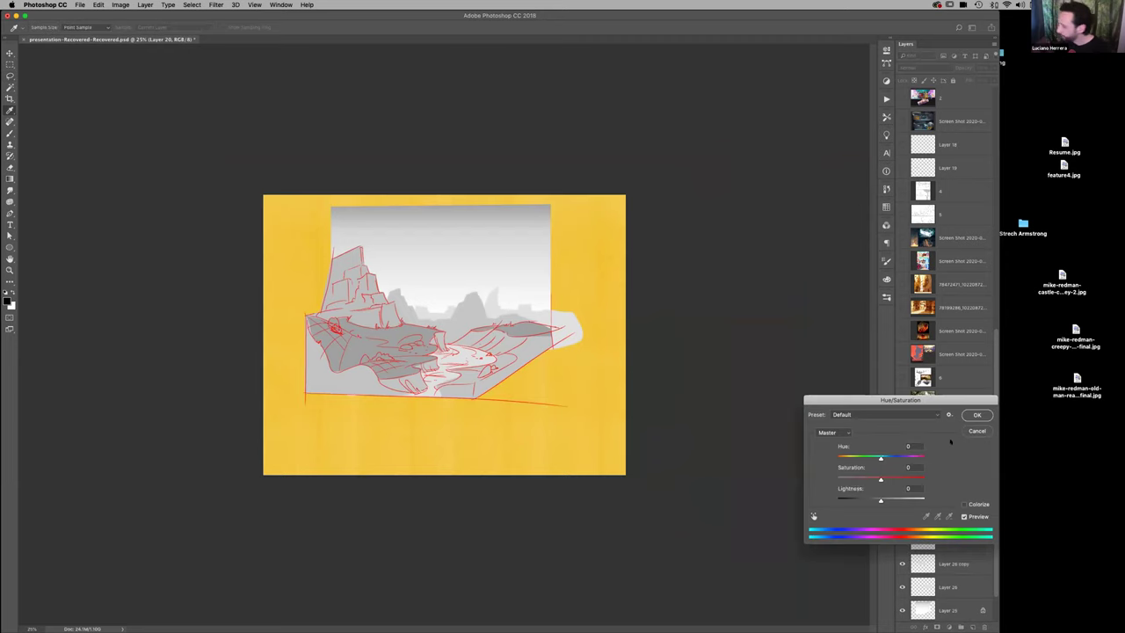
pyautogui.moveTo(879, 499)
pyautogui.mouseDown()
pyautogui.moveTo(709, 519)
pyautogui.moveTo(502, 596)
pyautogui.mouseUp()
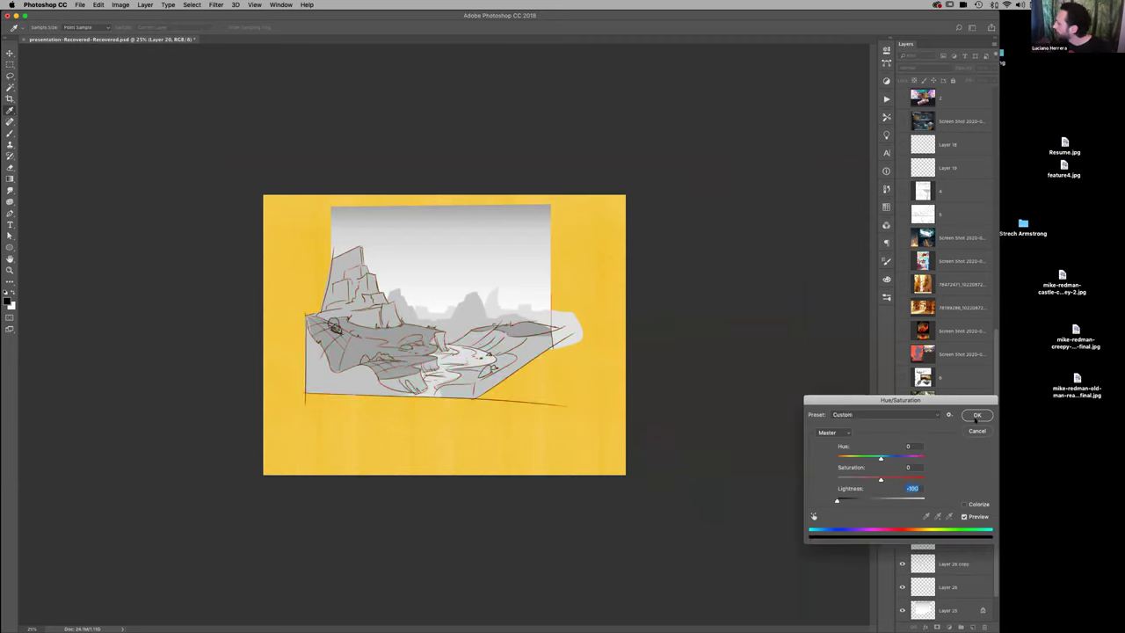
pyautogui.click(973, 417)
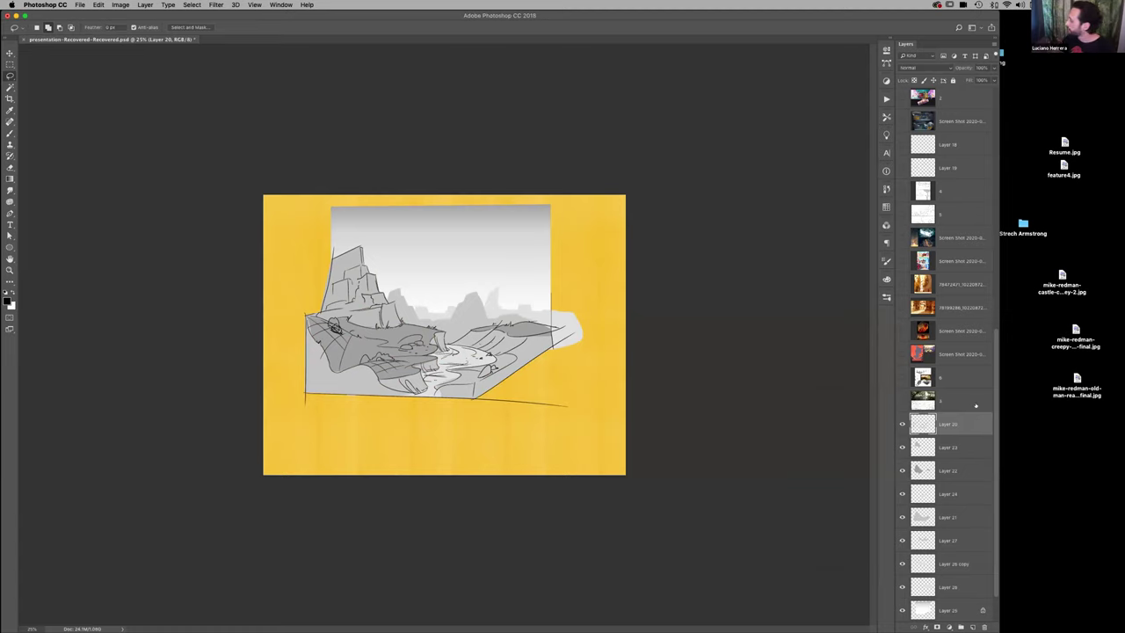
# Lighten the black line sketch to grey by raising its lightness to about +42
pyautogui.press('super+u')
pyautogui.moveTo(880, 499); pyautogui.dragTo(899, 499)
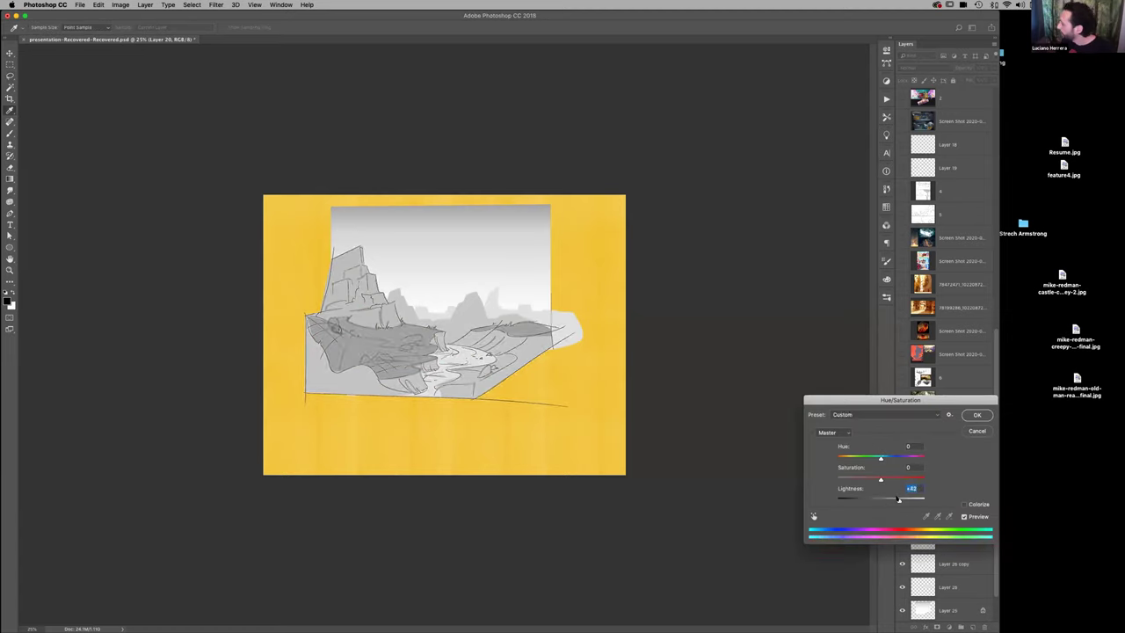
pyautogui.click(968, 419)
pyautogui.press('l')
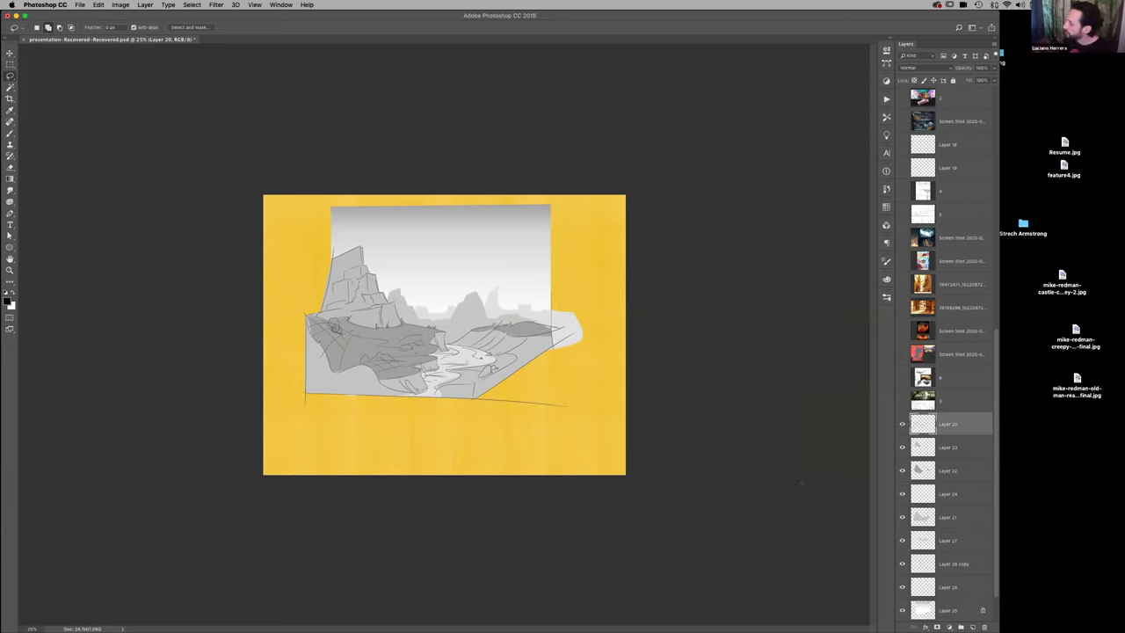
# Add a new layer just above the sky layer, lasso a long slanted cloud across the sky's right edge, and fill it black
pyautogui.scroll(-2, 960, 527)
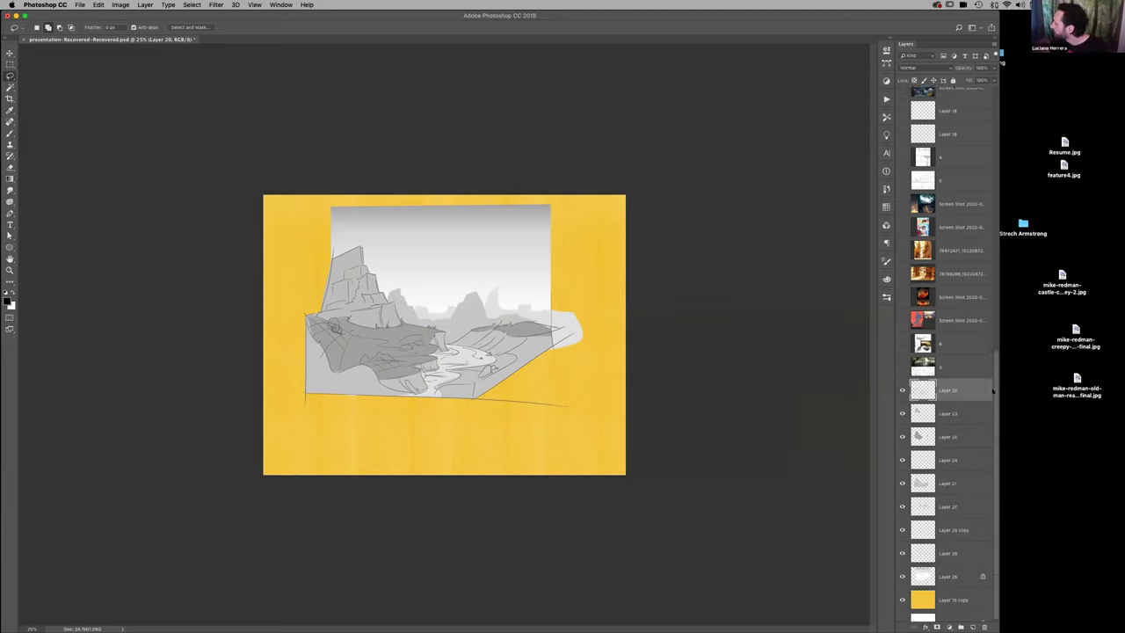
pyautogui.click(962, 587)
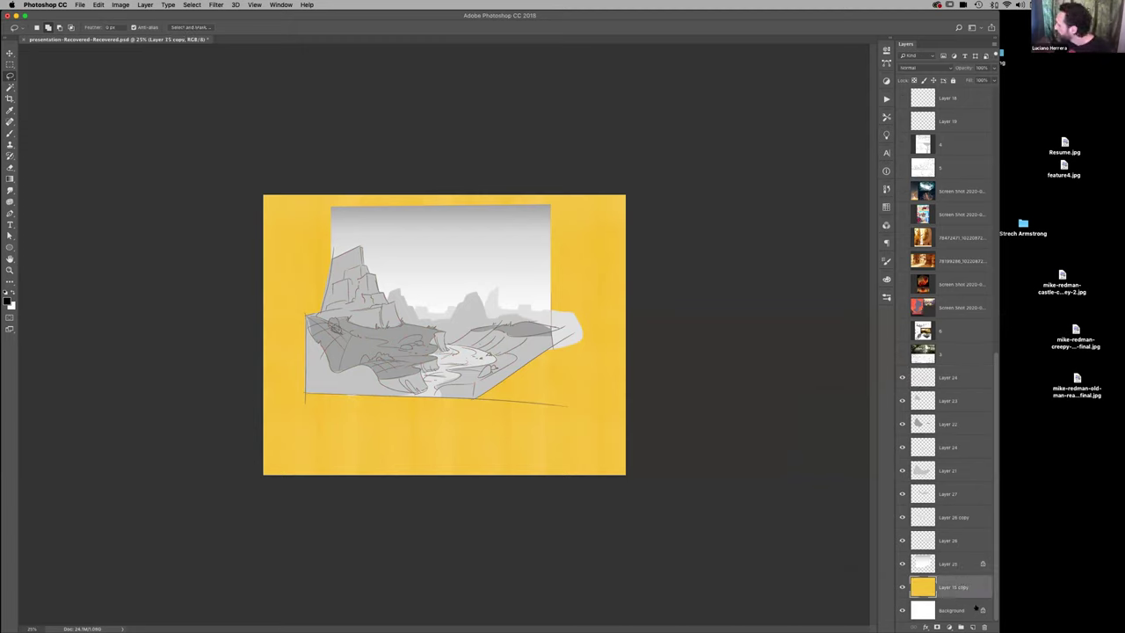
pyautogui.click(963, 561)
pyautogui.click(971, 626)
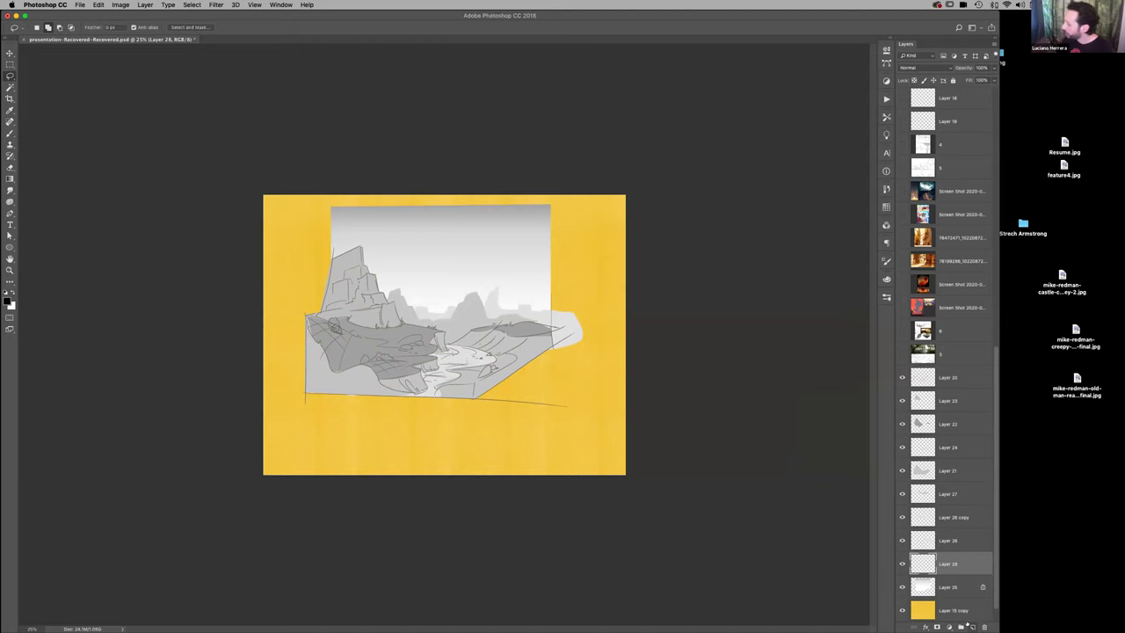
pyautogui.moveTo(449, 290)
pyautogui.mouseDown()
pyautogui.moveTo(537, 236)
pyautogui.moveTo(538, 252)
pyautogui.moveTo(518, 264)
pyautogui.moveTo(450, 287)
pyautogui.mouseUp()
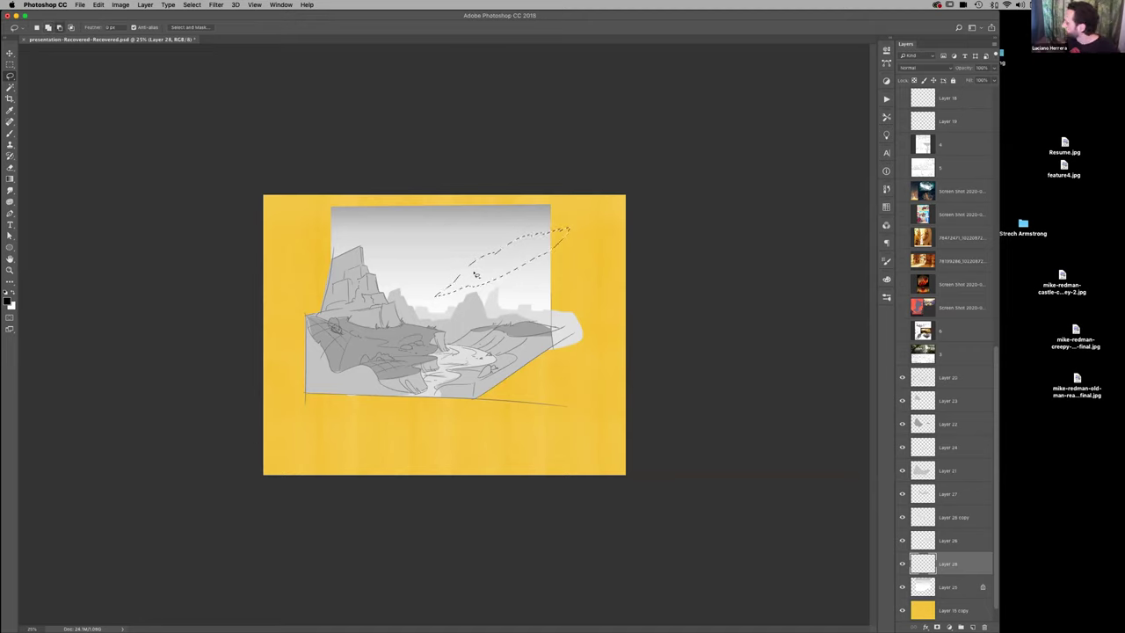
pyautogui.press('super+d')
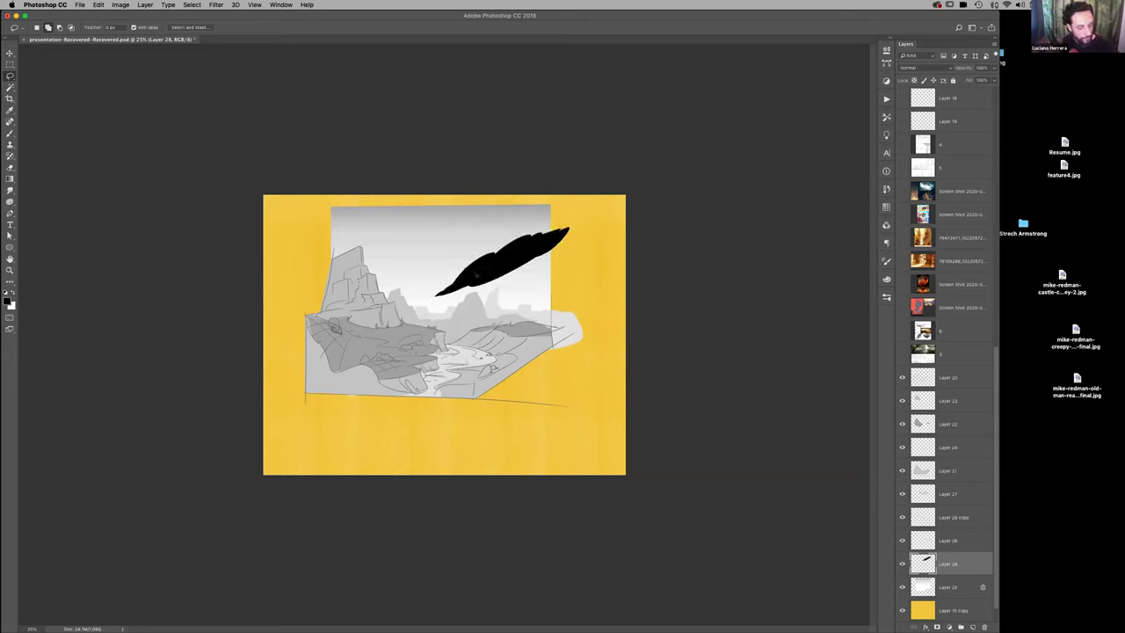
# Turn the black cloud white by raising its lightness to +100
pyautogui.press('super+u')
pyautogui.moveTo(880, 498); pyautogui.dragTo(882, 498)
pyautogui.hotkey('shift', 'Up')
pyautogui.hotkey('shift', 'Up')
pyautogui.hotkey('shift', 'Up')
pyautogui.hotkey('shift', 'Up')
pyautogui.hotkey('shift', 'Up')
pyautogui.hotkey('shift', 'Up')
pyautogui.hotkey('shift', 'Up')
pyautogui.hotkey('shift', 'Up')
pyautogui.hotkey('shift', 'Up')
pyautogui.hotkey('shift', 'Up')
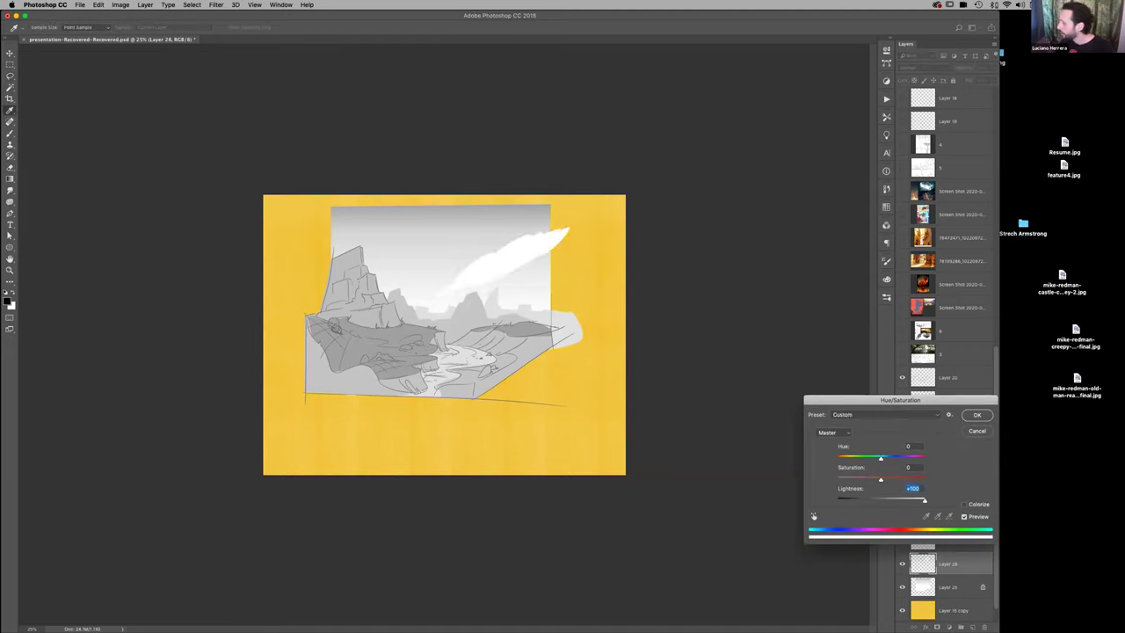
pyautogui.click(962, 417)
# Rotate the white cloud to a shallower slant and shift it slightly up and to the right
pyautogui.press('super+t')
pyautogui.moveTo(592, 237)
pyautogui.mouseDown()
pyautogui.moveTo(594, 248)
pyautogui.moveTo(560, 251)
pyautogui.mouseUp()
pyautogui.press('Return')
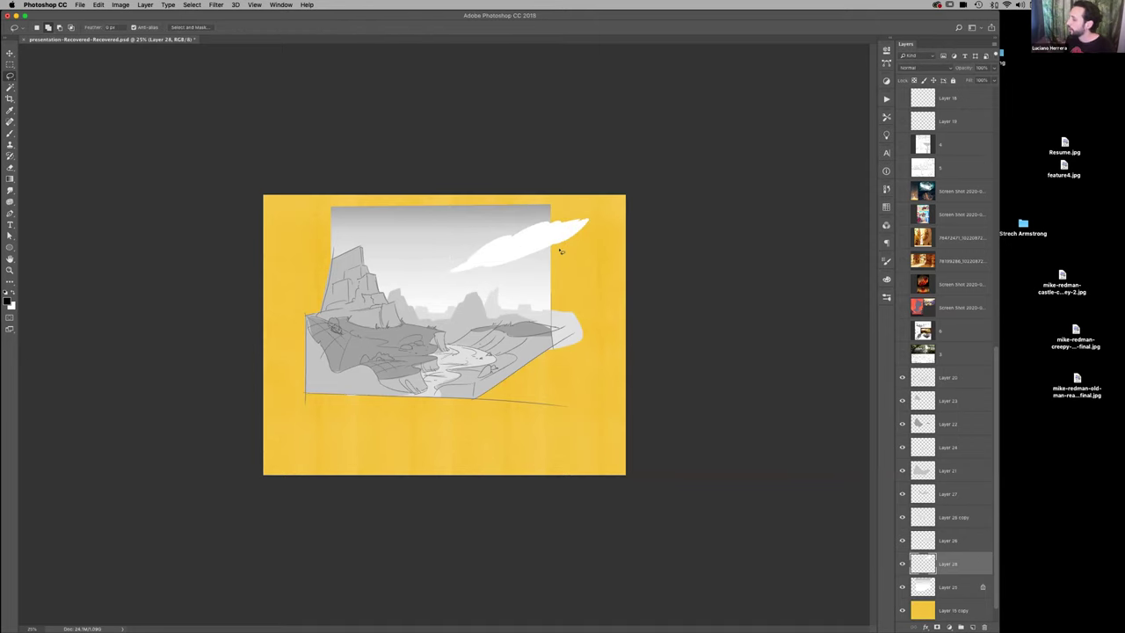
pyautogui.moveTo(948, 564); pyautogui.dragTo(952, 574)
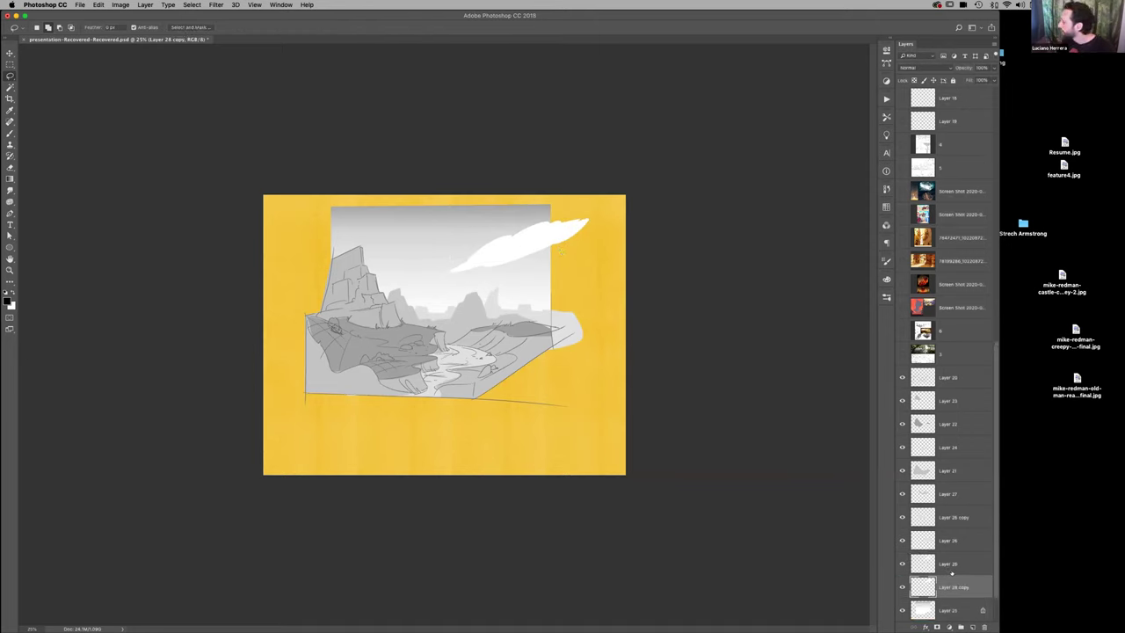
pyautogui.press('super+z')
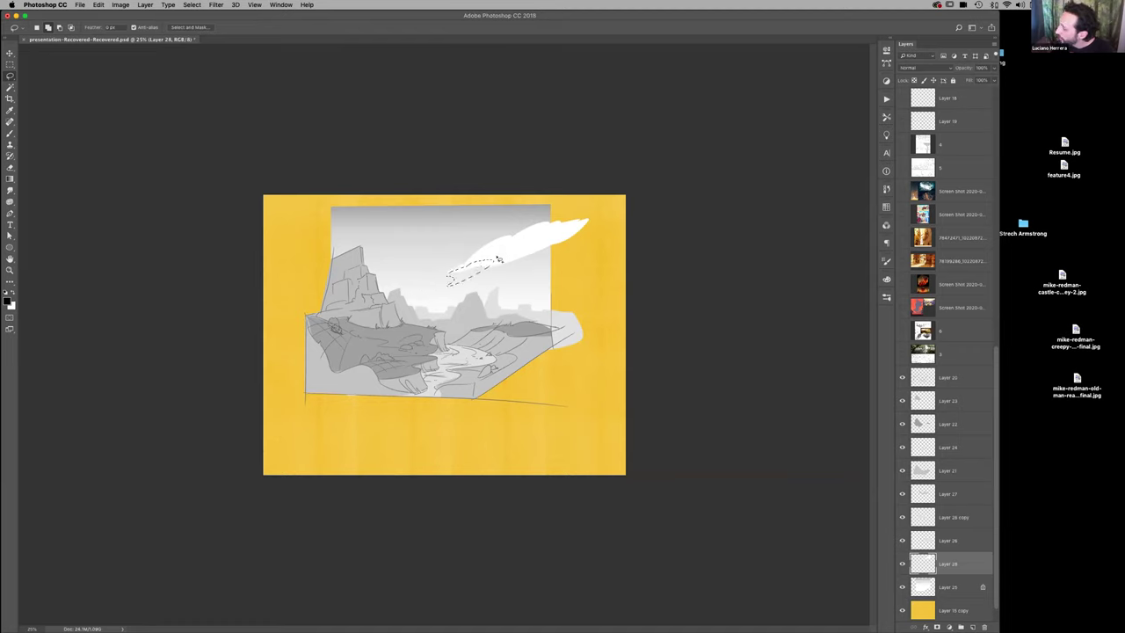
# Lasso a ragged wisp at the cloud's lower left tip and fill it with white sampled from the cloud
pyautogui.moveTo(440, 278)
pyautogui.mouseDown()
pyautogui.moveTo(448, 283)
pyautogui.moveTo(438, 291)
pyautogui.moveTo(486, 262)
pyautogui.moveTo(424, 294)
pyautogui.moveTo(515, 250)
pyautogui.mouseUp()
pyautogui.press('super+d')
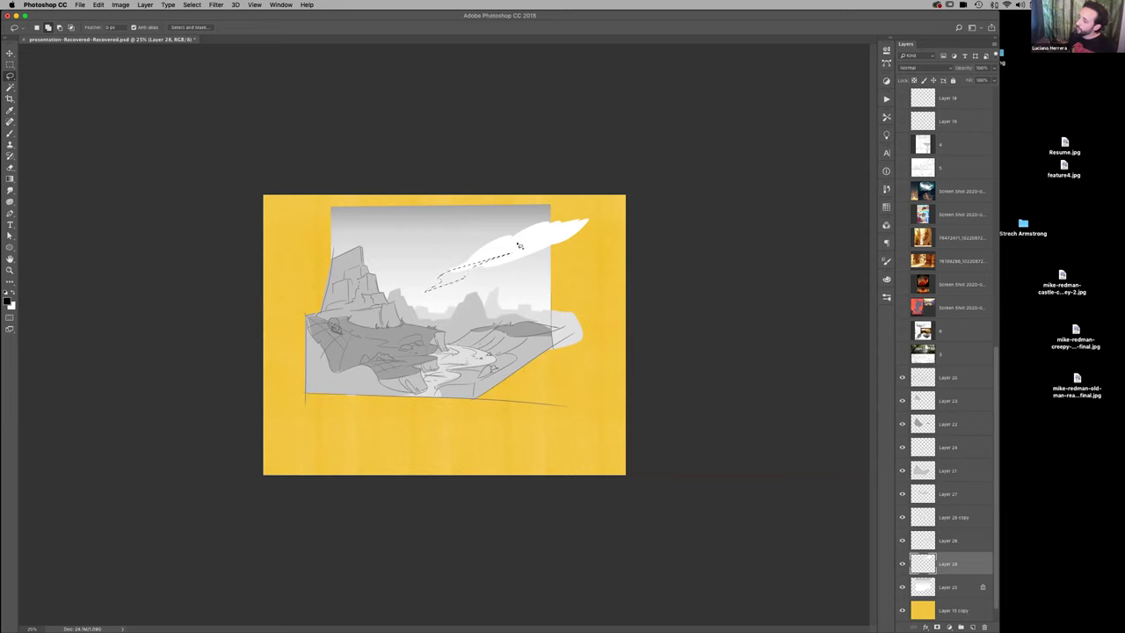
pyautogui.press('i')
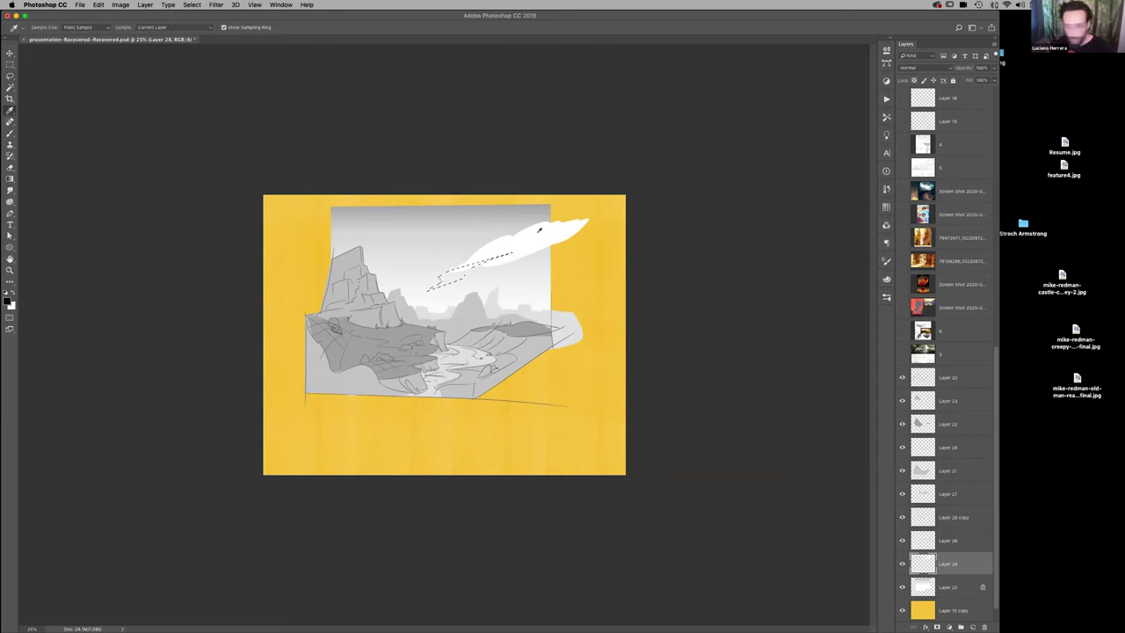
pyautogui.hotkey('alt', 'BackSpace')
pyautogui.press('super+d')
pyautogui.hotkey('alt', 'BackSpace')
pyautogui.press('super+d')
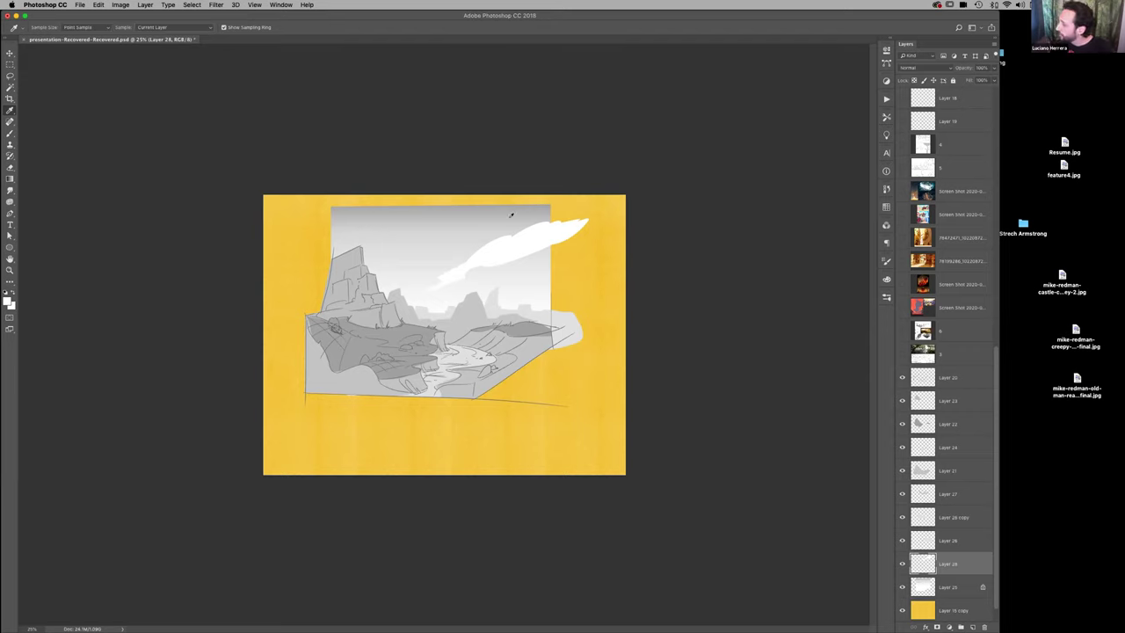
pyautogui.press('l')
pyautogui.moveTo(494, 261)
pyautogui.mouseDown()
pyautogui.moveTo(554, 252)
pyautogui.moveTo(472, 288)
pyautogui.mouseUp()
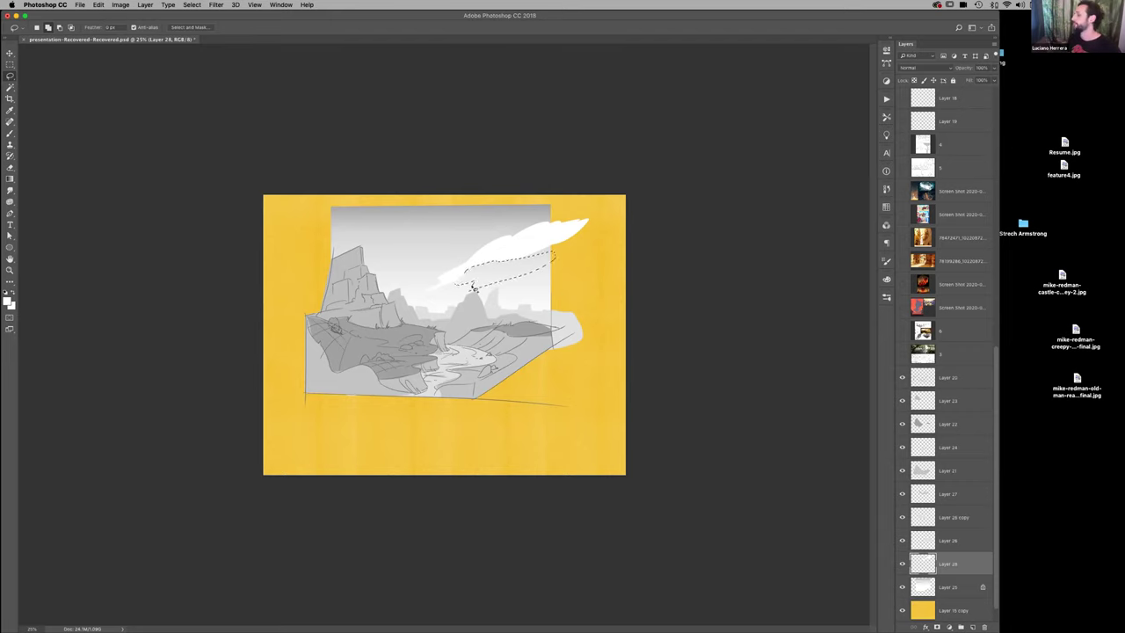
pyautogui.click(468, 271)
pyautogui.moveTo(512, 257); pyautogui.dragTo(456, 280)
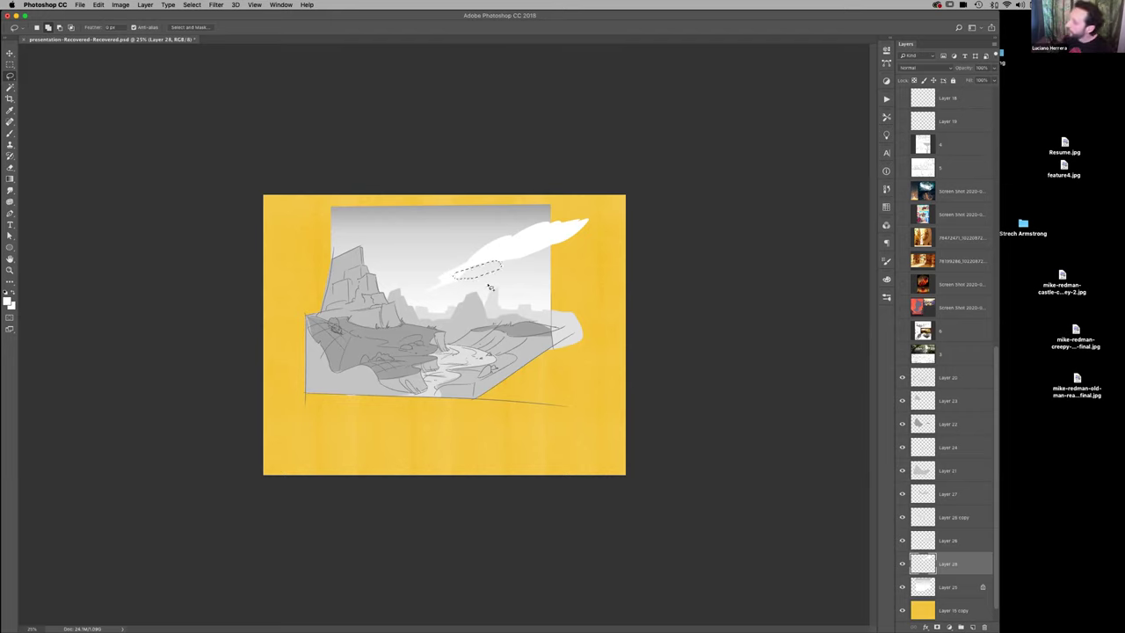
pyautogui.press('super+d')
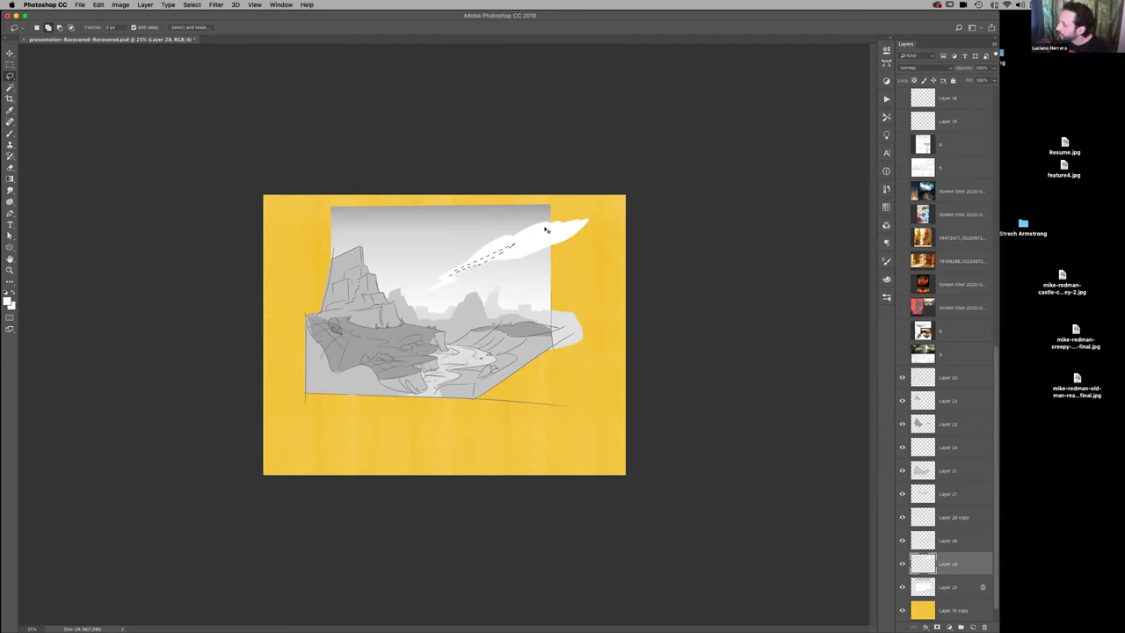
# Fill out the cloud's lower left edge with white and brush a thinner slanted white streak beneath the cloud
pyautogui.moveTo(450, 273); pyautogui.dragTo(519, 245)
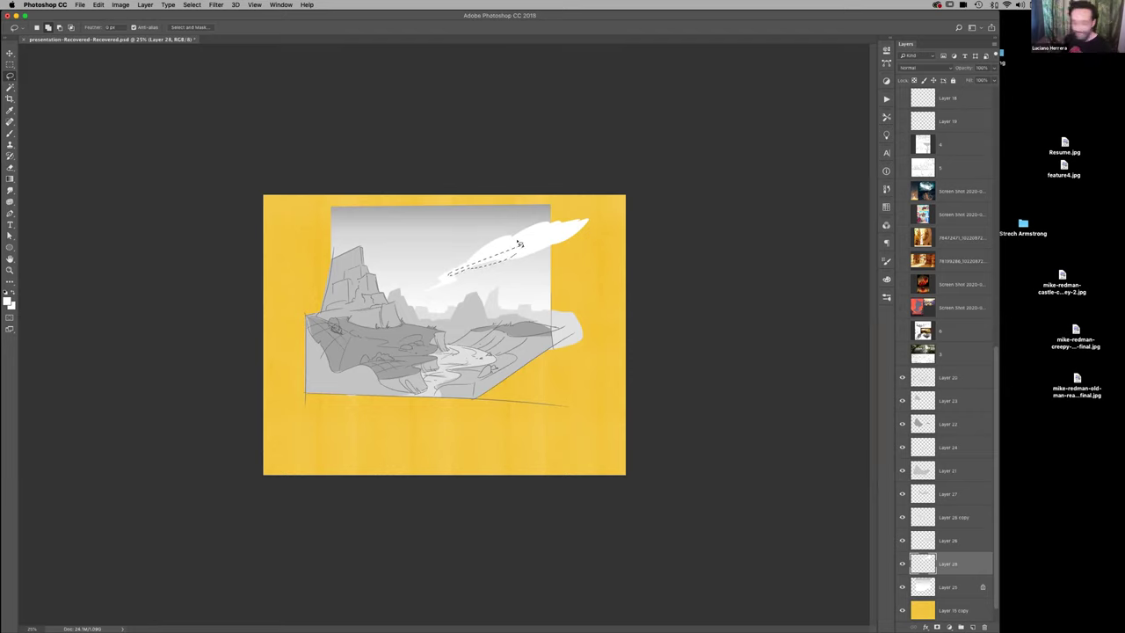
pyautogui.press('super+d')
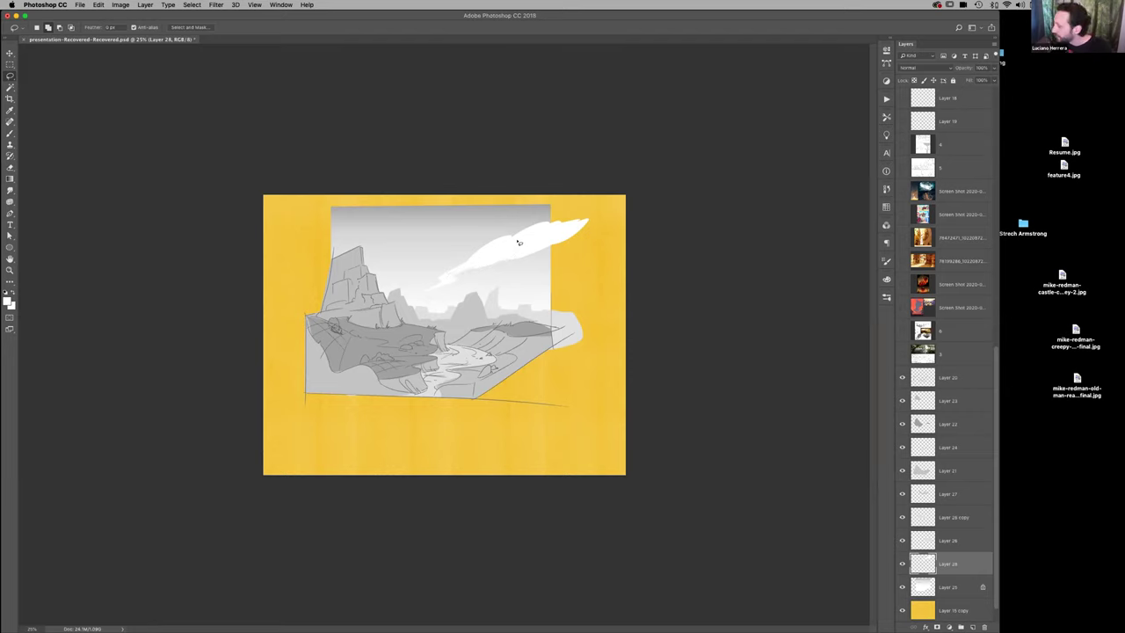
pyautogui.press('b')
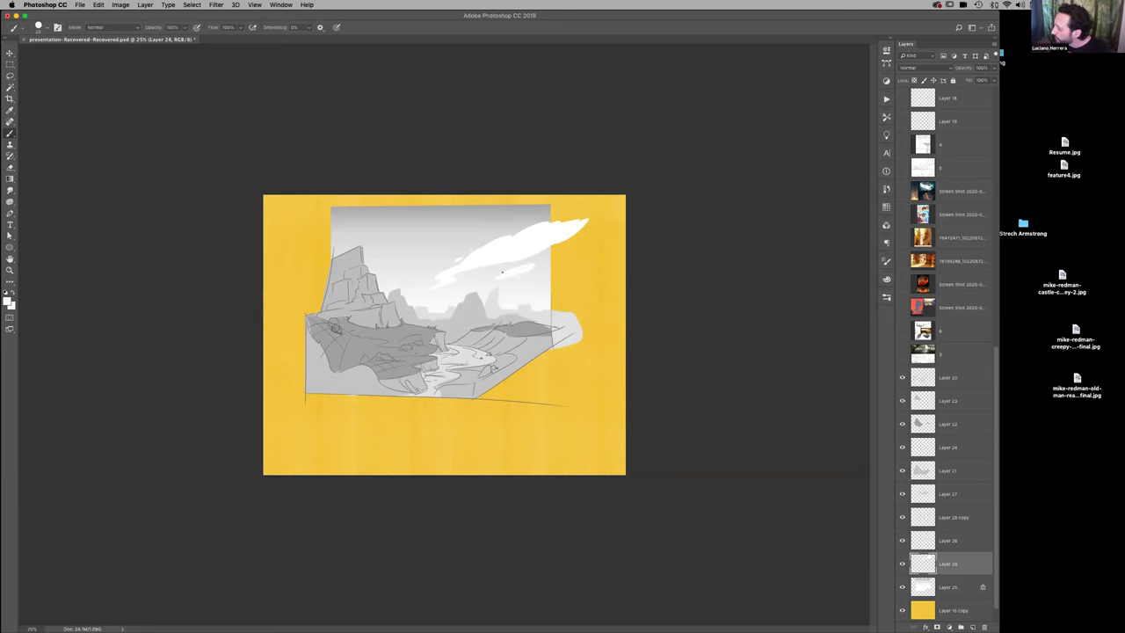
pyautogui.moveTo(527, 265)
pyautogui.mouseDown()
pyautogui.moveTo(555, 259)
pyautogui.moveTo(536, 256)
pyautogui.mouseUp()
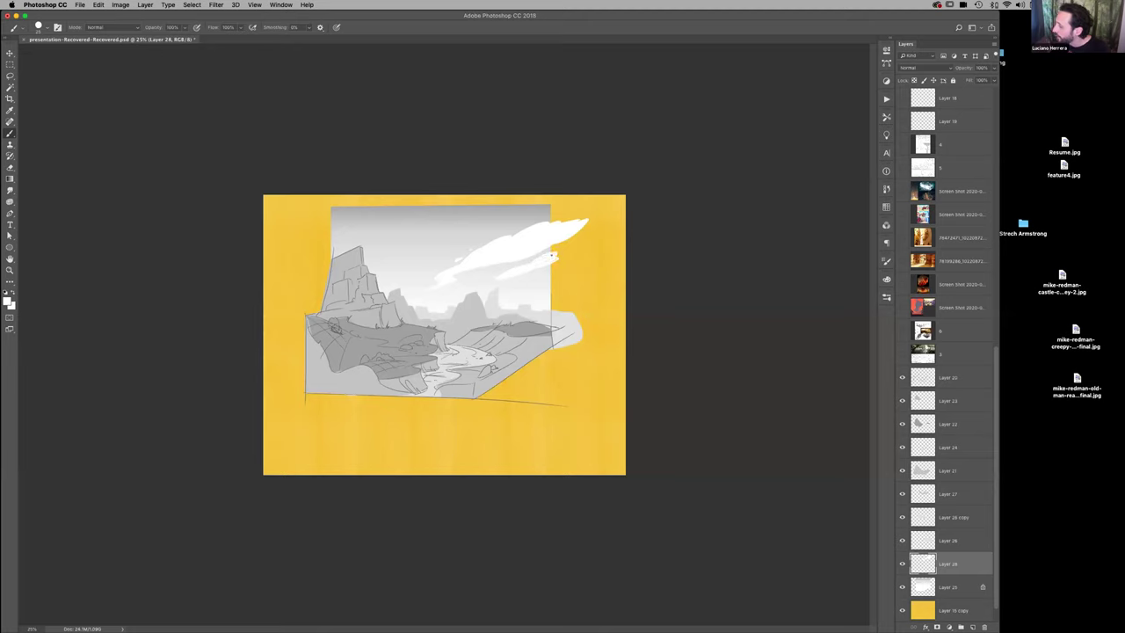
# Clip the cloud layer to the sky layer and add a large rounded white cloud behind the left peak
pyautogui.keyDown('alt'); pyautogui.click(921, 573); pyautogui.keyUp('alt')
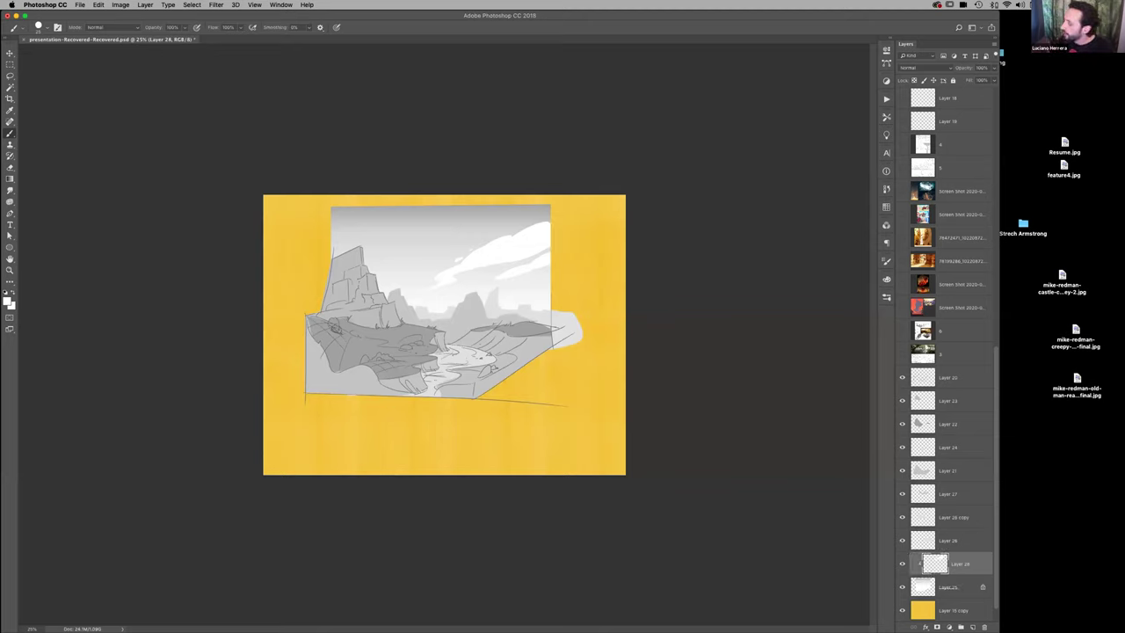
pyautogui.moveTo(334, 239); pyautogui.dragTo(396, 234)
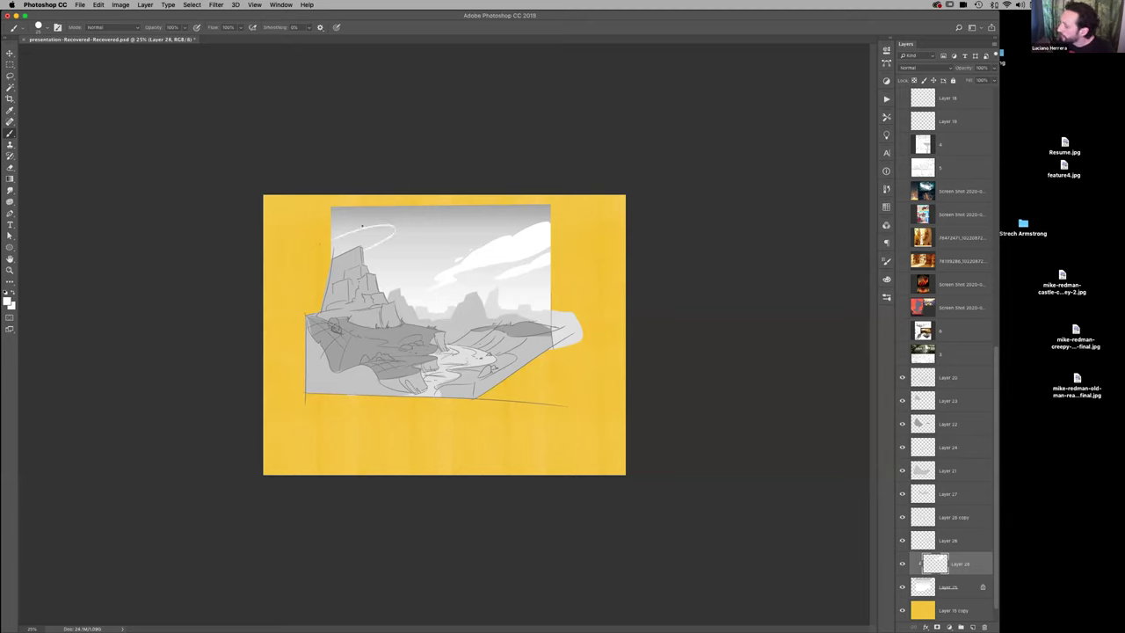
pyautogui.press('l')
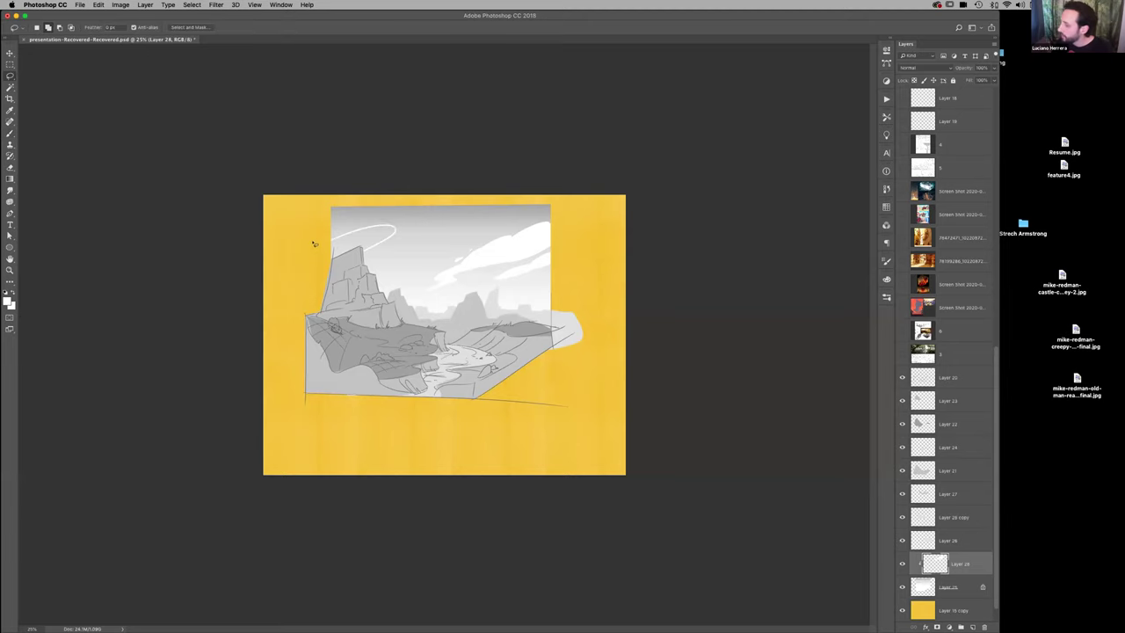
pyautogui.moveTo(310, 246)
pyautogui.mouseDown()
pyautogui.moveTo(398, 217)
pyautogui.moveTo(362, 257)
pyautogui.moveTo(475, 244)
pyautogui.moveTo(348, 274)
pyautogui.mouseUp()
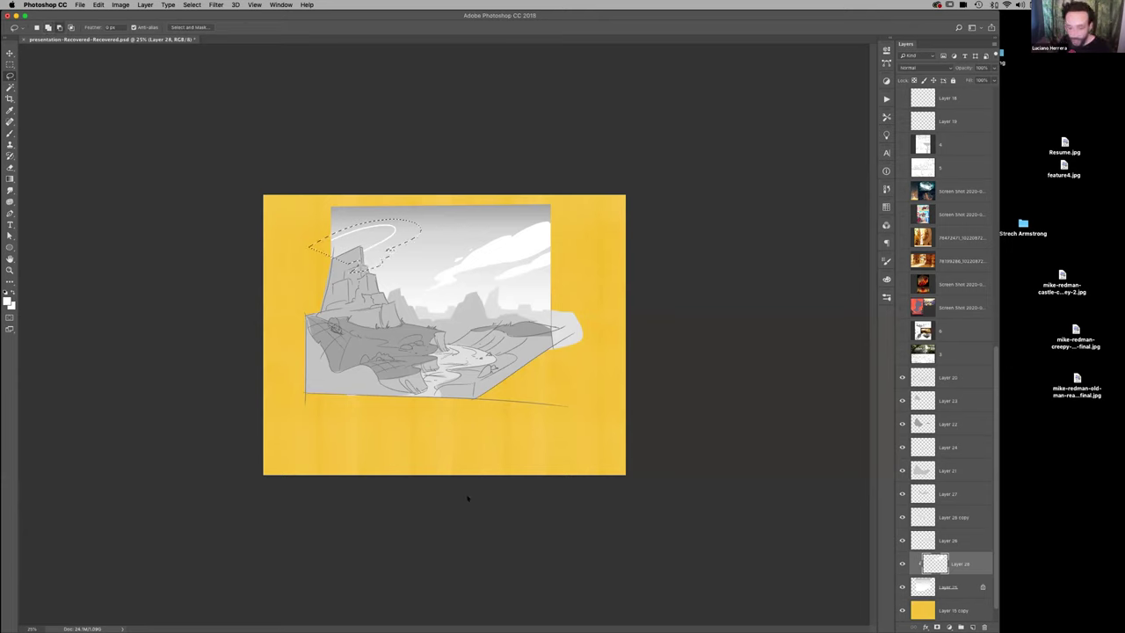
pyautogui.hotkey('alt', 'BackSpace')
pyautogui.press('super+d')
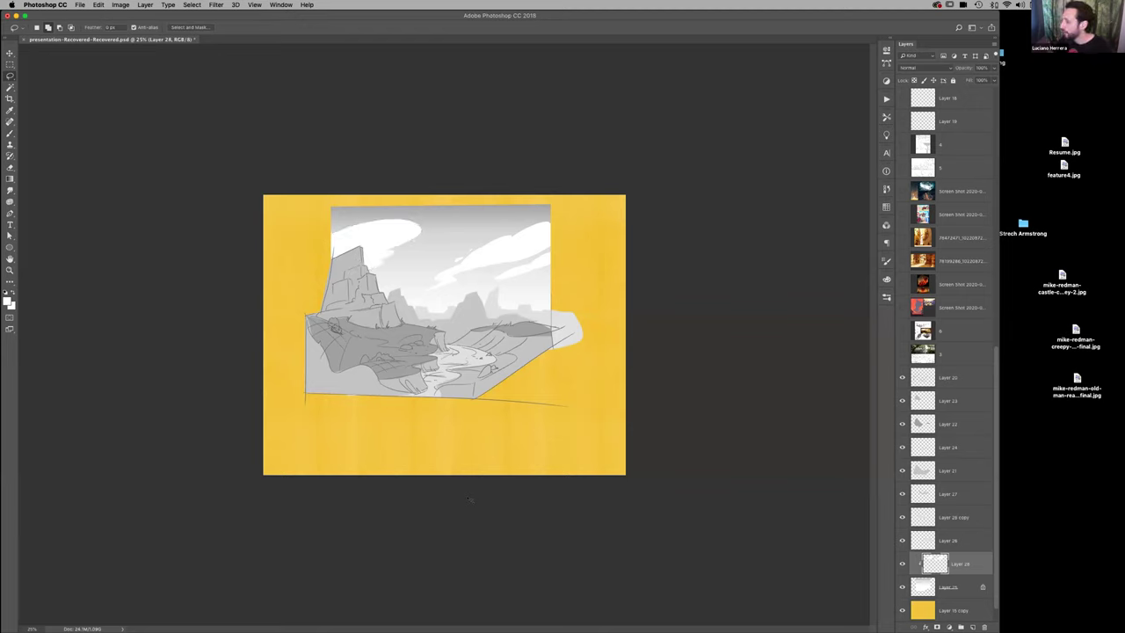
# Brush wispy white cloud streaks rising from beside the left peak to the middle of the sky's upper edge
pyautogui.press('b')
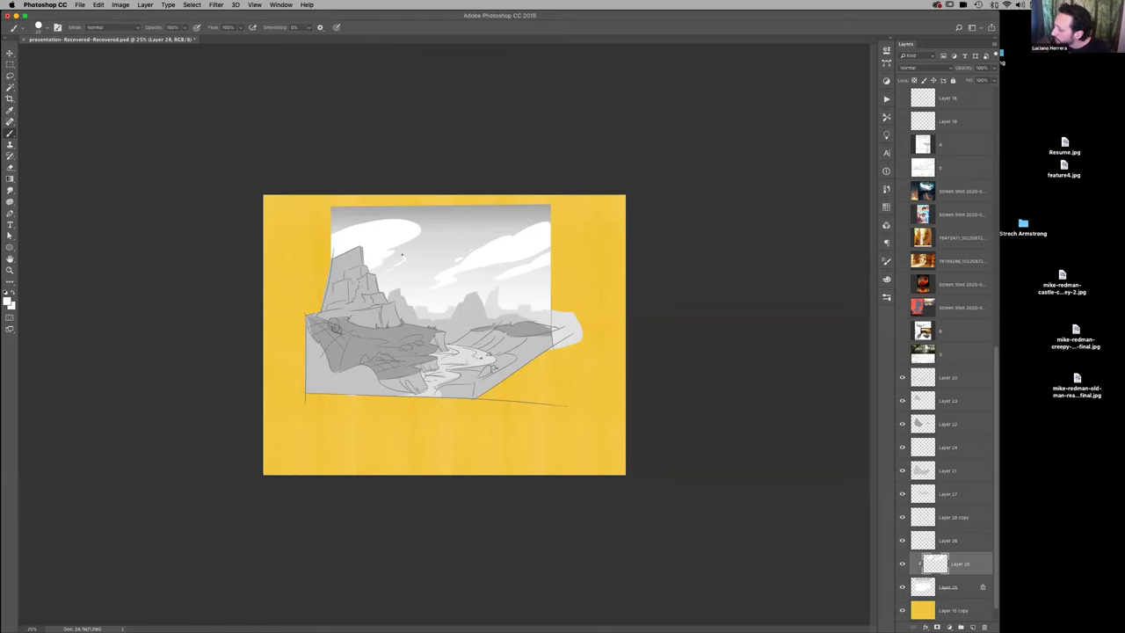
pyautogui.moveTo(419, 248); pyautogui.dragTo(451, 229)
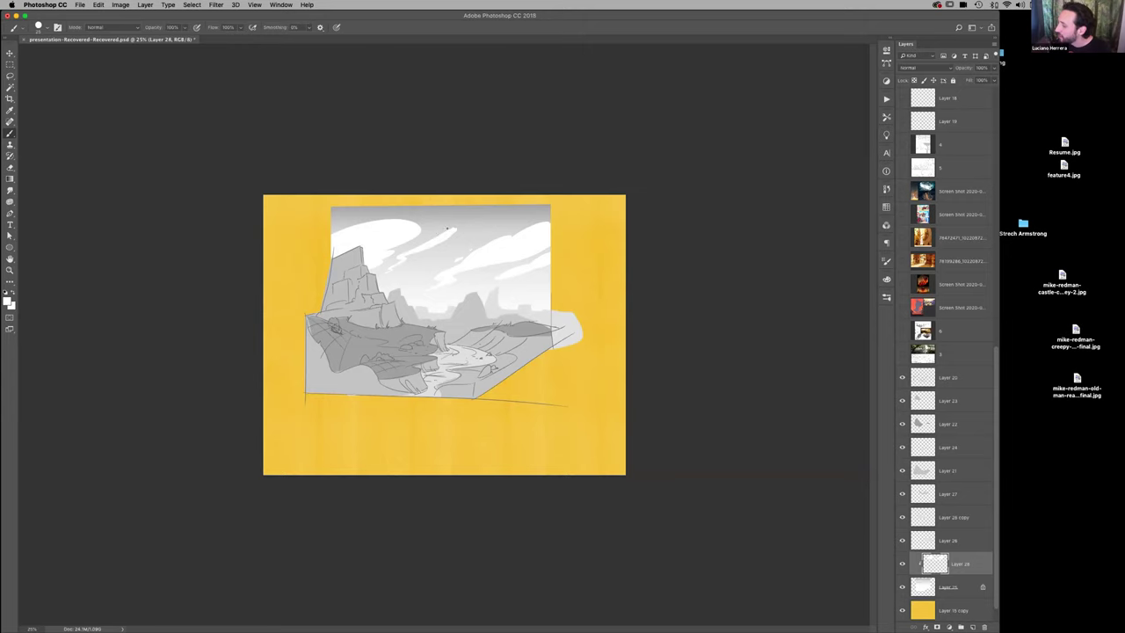
pyautogui.moveTo(453, 206)
pyautogui.mouseDown()
pyautogui.moveTo(439, 227)
pyautogui.moveTo(459, 206)
pyautogui.mouseUp()
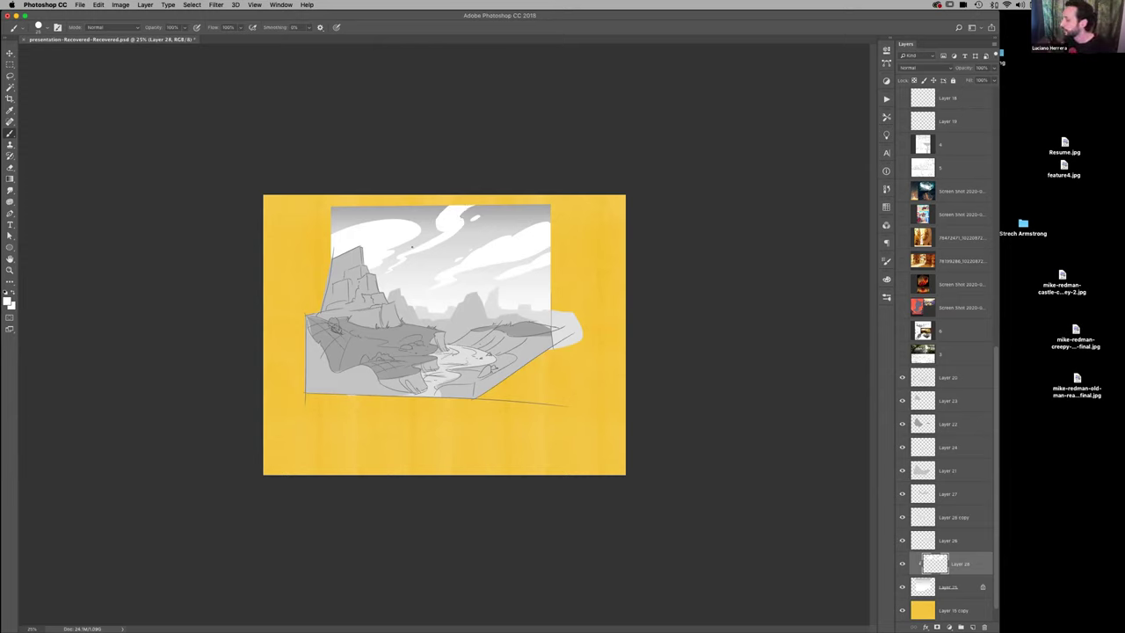
# Apply a Gaussian Blur with an 8.0 pixel radius to the clipped cloud layer
pyautogui.click(215, 4)
pyautogui.moveTo(268, 108)
pyautogui.click(371, 143)
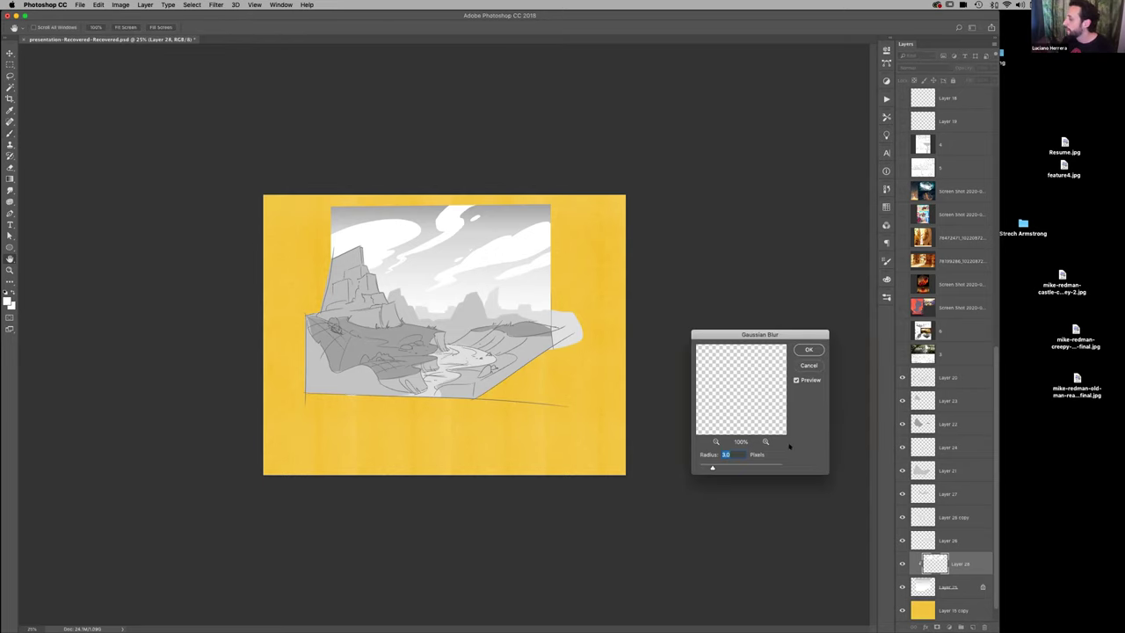
pyautogui.moveTo(712, 467); pyautogui.dragTo(722, 468)
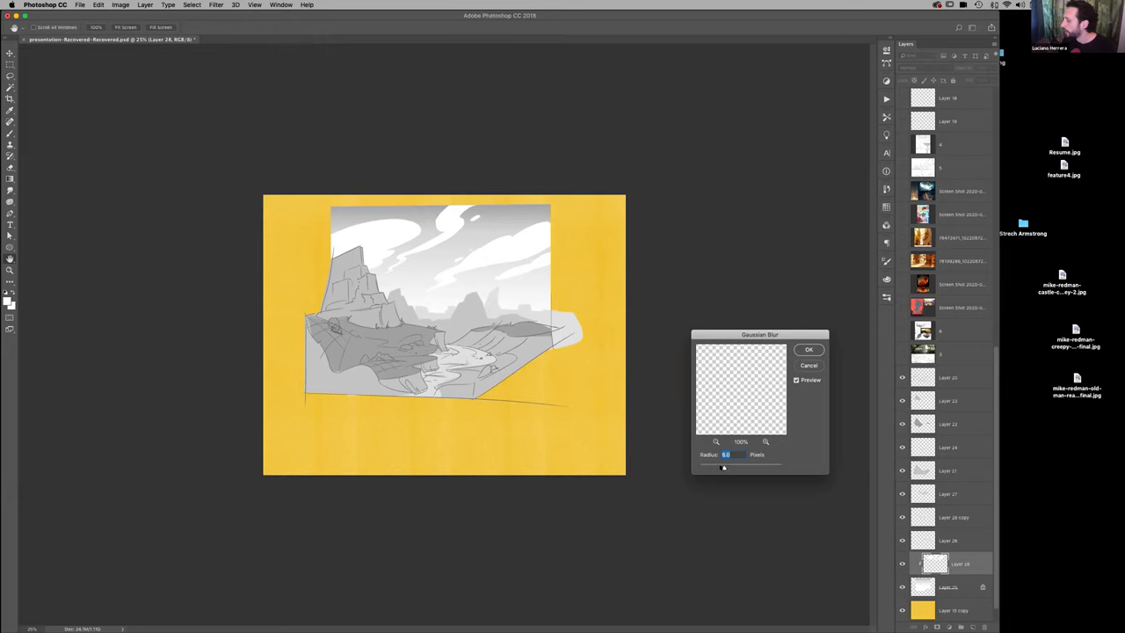
pyautogui.click(804, 350)
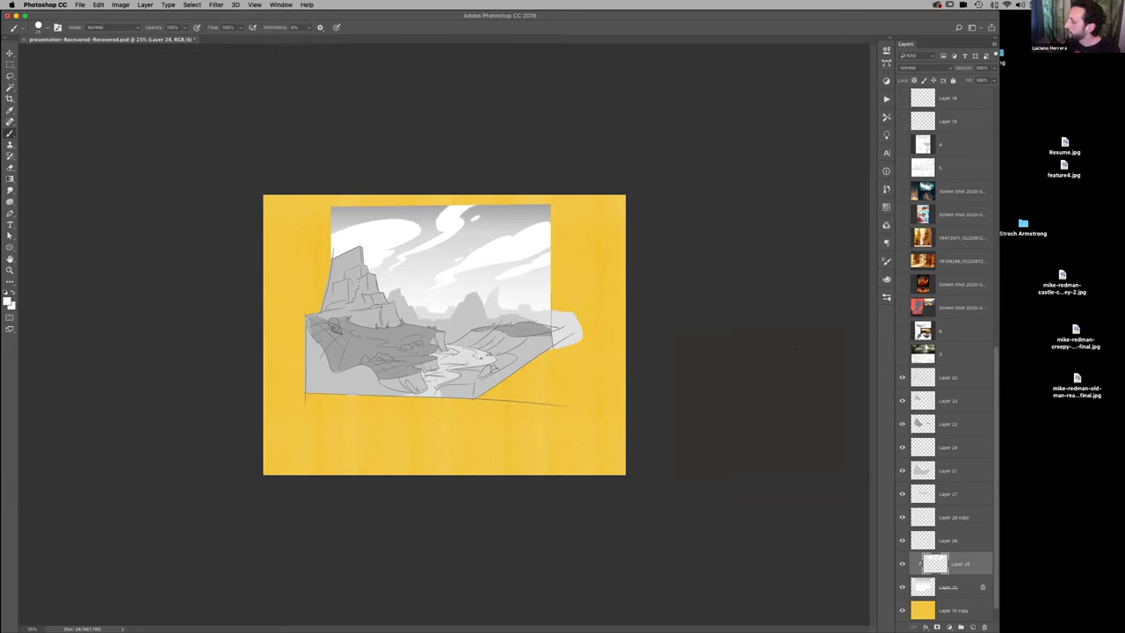
# Group the landscape layers from the sky up to Layer 20, hide the group and add a new layer above it
pyautogui.click(955, 587)
pyautogui.keyDown('shift'); pyautogui.click(954, 378); pyautogui.keyUp('shift')
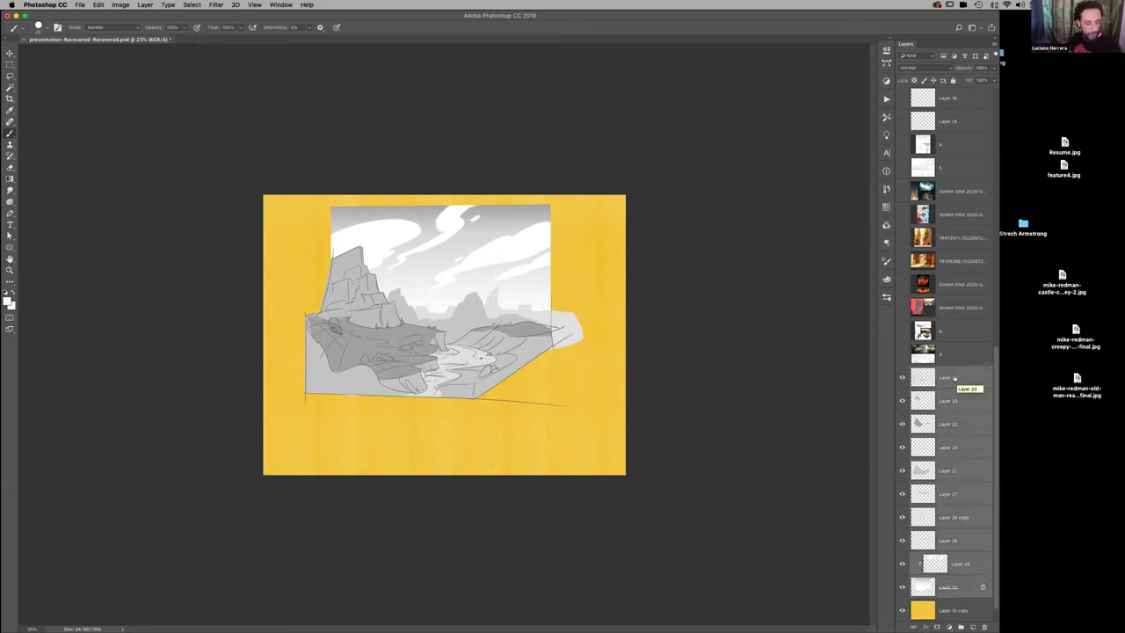
pyautogui.press('super+g')
pyautogui.click(901, 570)
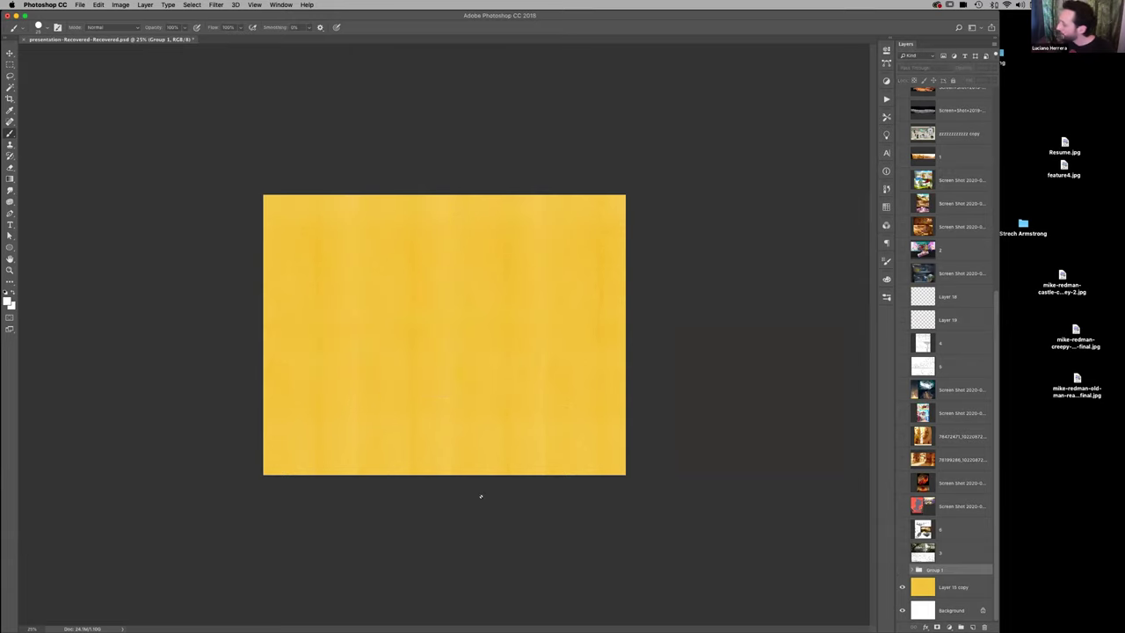
pyautogui.click(970, 625)
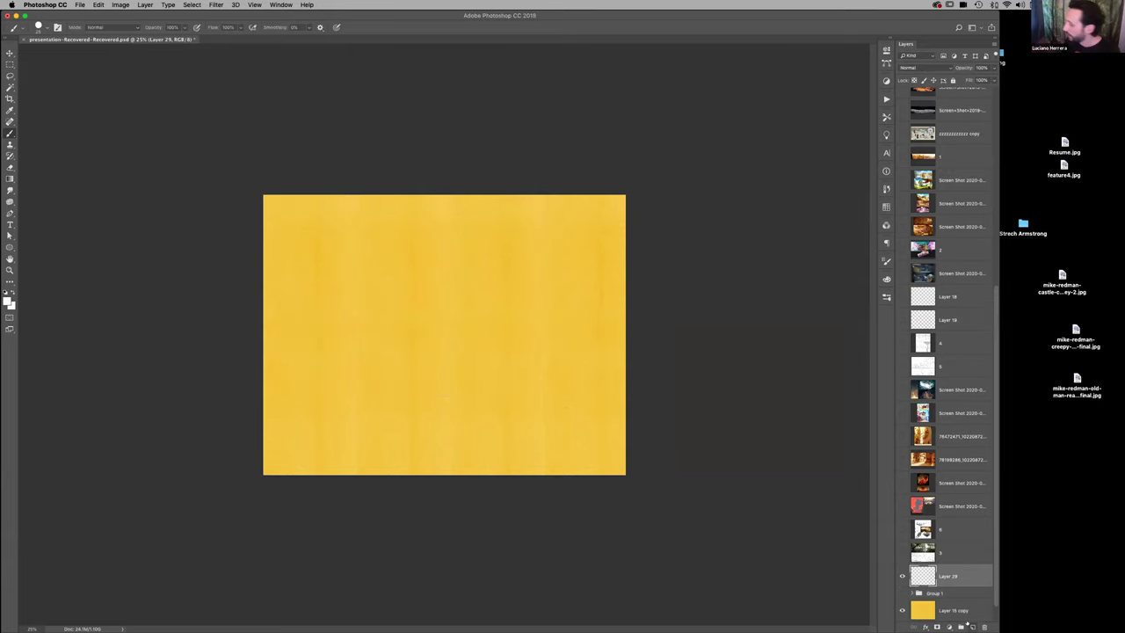
# Sketch a domed tree canopy in pure red with an elliptical underside and a small rounded lobe on its right edge
pyautogui.click(887, 278)
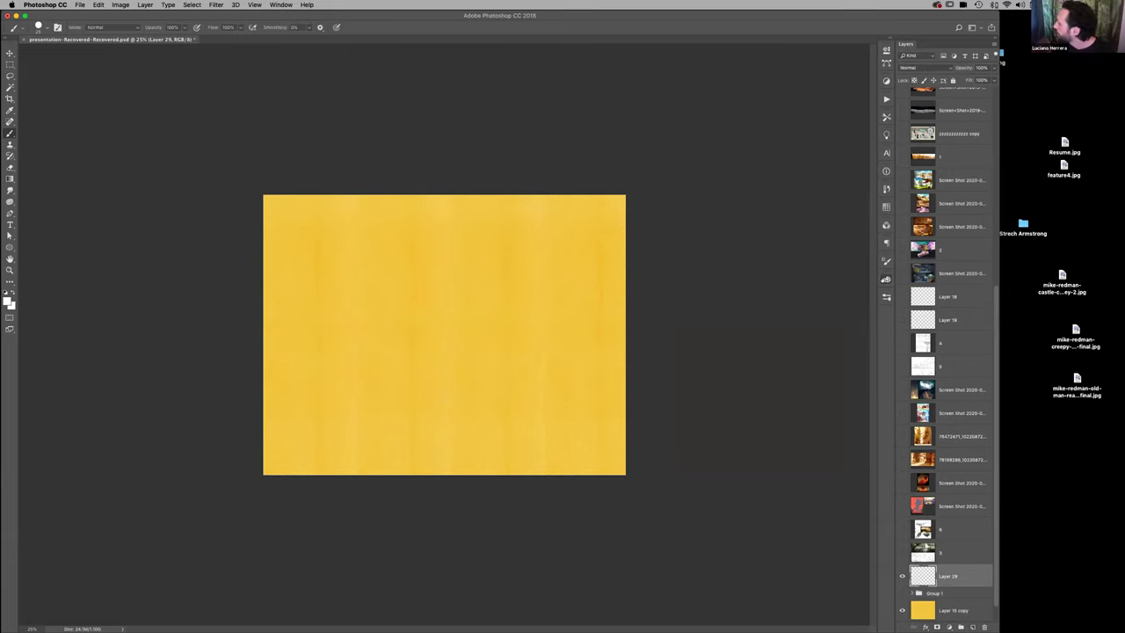
pyautogui.moveTo(803, 293); pyautogui.dragTo(844, 294)
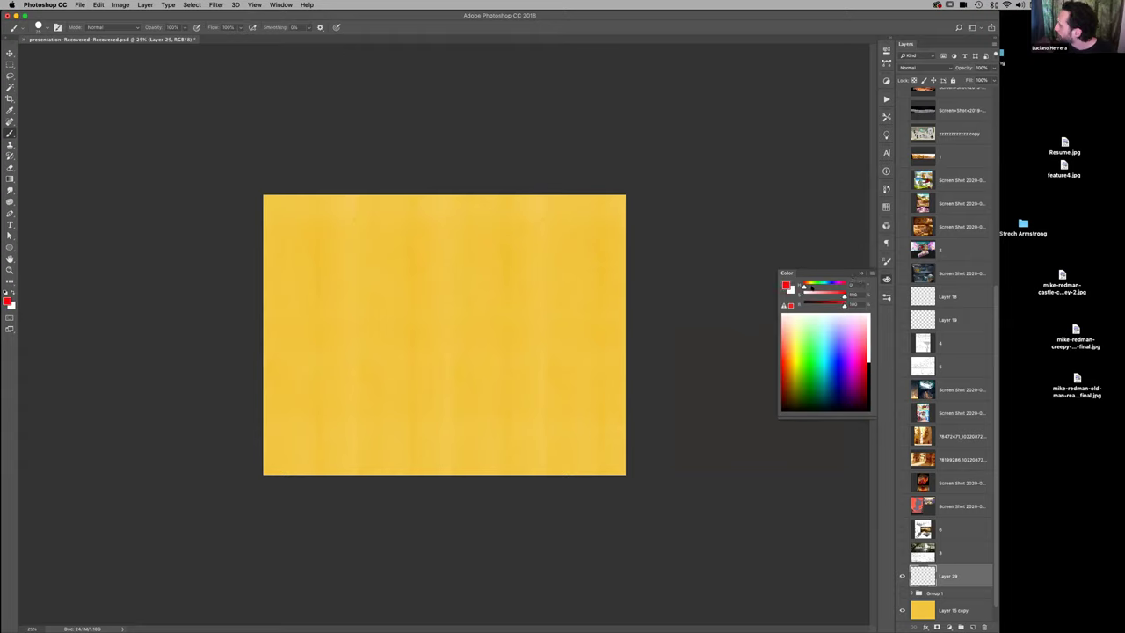
pyautogui.click(887, 279)
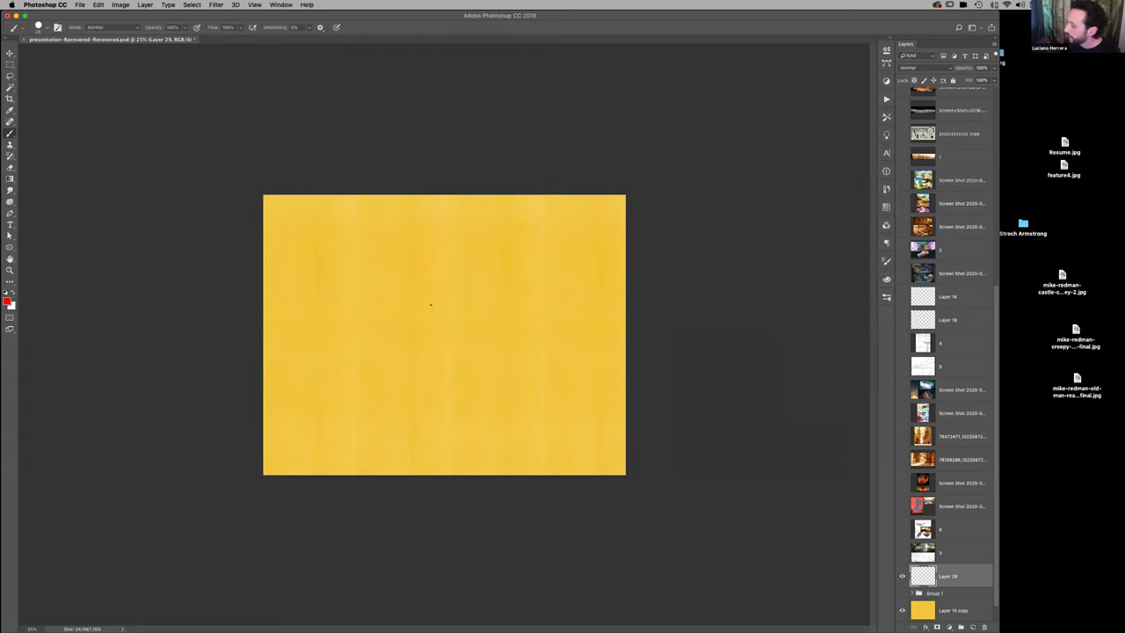
pyautogui.moveTo(440, 301)
pyautogui.mouseDown()
pyautogui.moveTo(364, 309)
pyautogui.moveTo(444, 312)
pyautogui.mouseUp()
pyautogui.hotkey('ctrl', 'z')
pyautogui.moveTo(376, 306); pyautogui.dragTo(422, 308)
pyautogui.hotkey('ctrl', 'z')
pyautogui.moveTo(308, 327)
pyautogui.mouseDown()
pyautogui.moveTo(305, 318)
pyautogui.moveTo(472, 320)
pyautogui.mouseUp()
pyautogui.hotkey('ctrl', 'z')
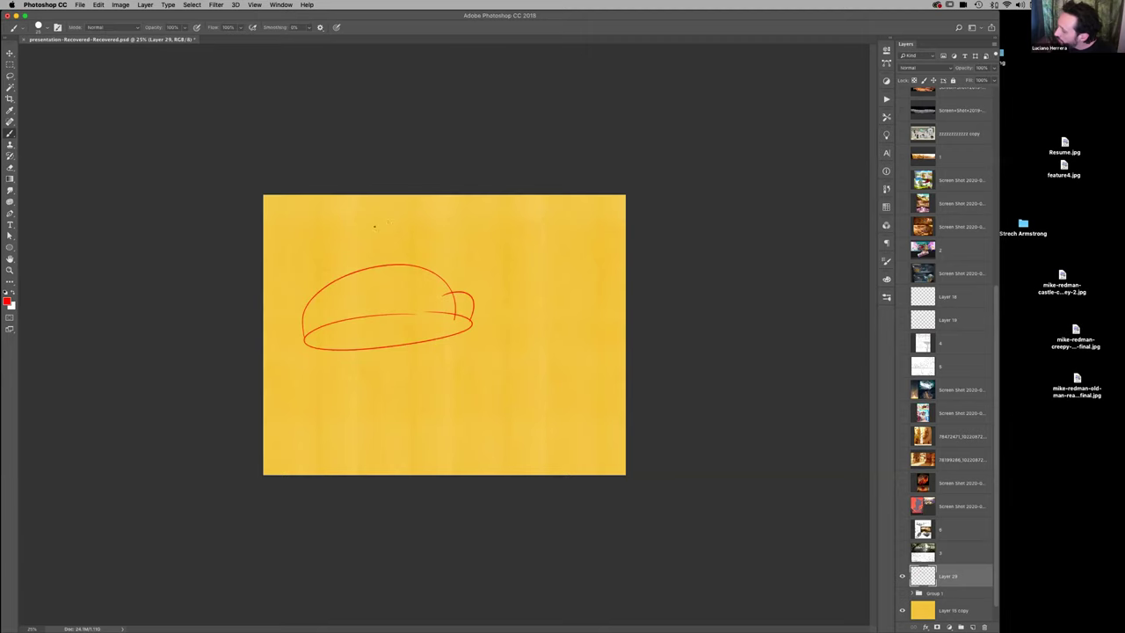
# Add a rounded lobe arching over the canopy's upper right and reinforce the lower edge of its underside
pyautogui.moveTo(368, 276); pyautogui.dragTo(450, 294)
pyautogui.hotkey('ctrl', 'z')
pyautogui.moveTo(373, 269); pyautogui.dragTo(453, 299)
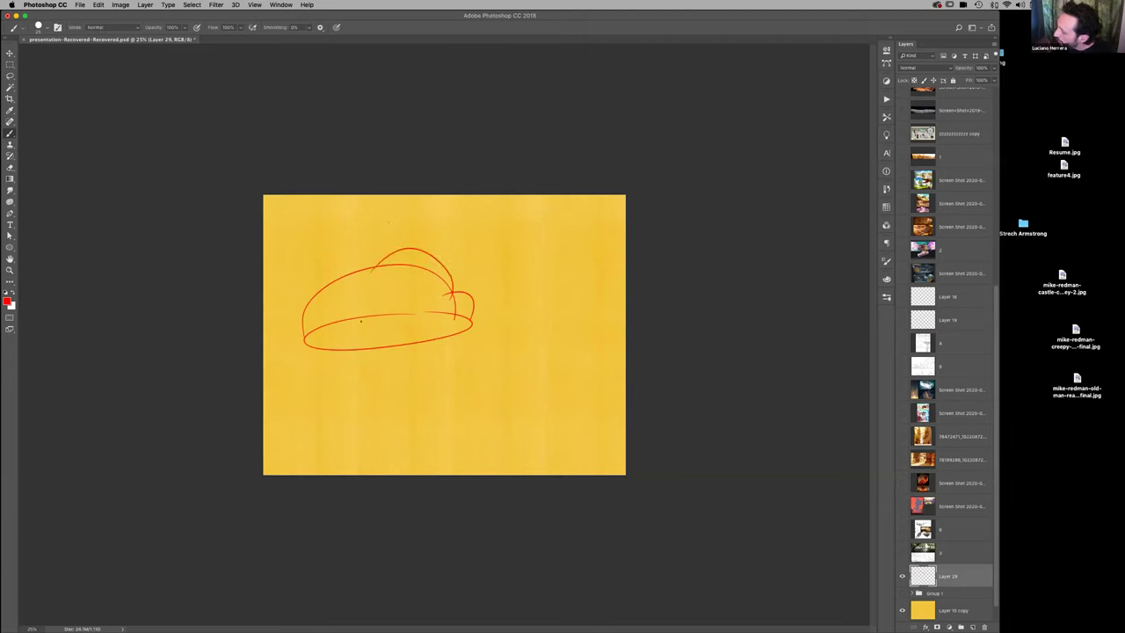
pyautogui.hotkey('ctrl', 'z')
pyautogui.moveTo(361, 278); pyautogui.dragTo(454, 306)
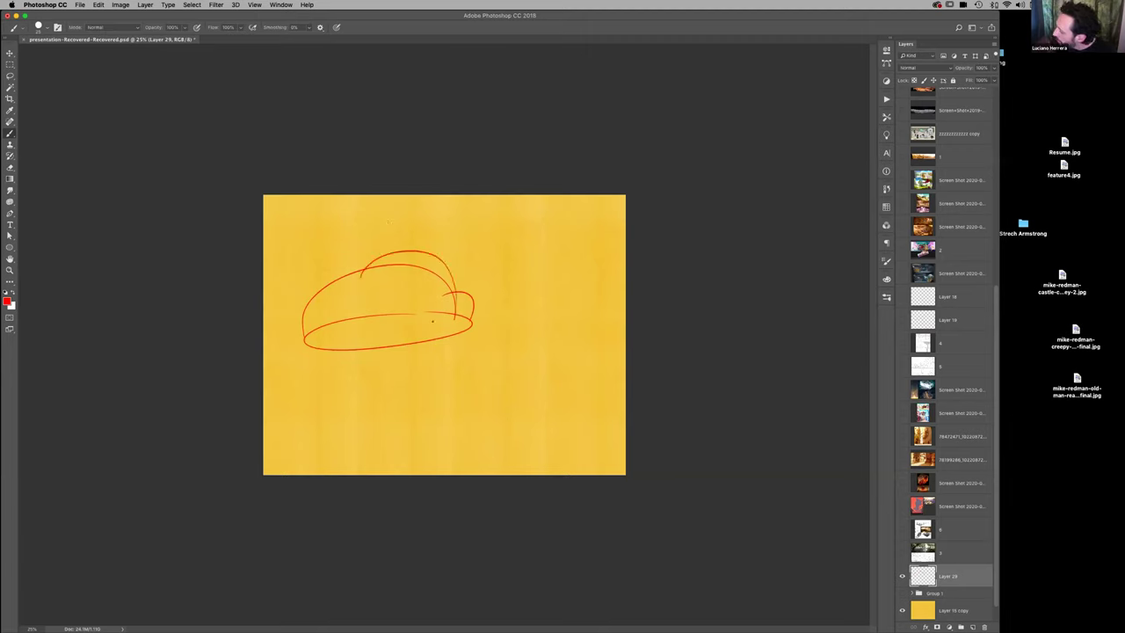
pyautogui.moveTo(315, 345); pyautogui.dragTo(423, 345)
pyautogui.press('super+z')
pyautogui.moveTo(307, 345); pyautogui.dragTo(461, 334)
# Sketch a curved trunk beneath the canopy with root bumps on its right side and a ground line running right
pyautogui.moveTo(387, 338)
pyautogui.mouseDown()
pyautogui.moveTo(387, 383)
pyautogui.moveTo(410, 418)
pyautogui.mouseUp()
pyautogui.hotkey('ctrl', 'z')
pyautogui.moveTo(376, 338); pyautogui.dragTo(393, 406)
pyautogui.moveTo(392, 340); pyautogui.dragTo(416, 405)
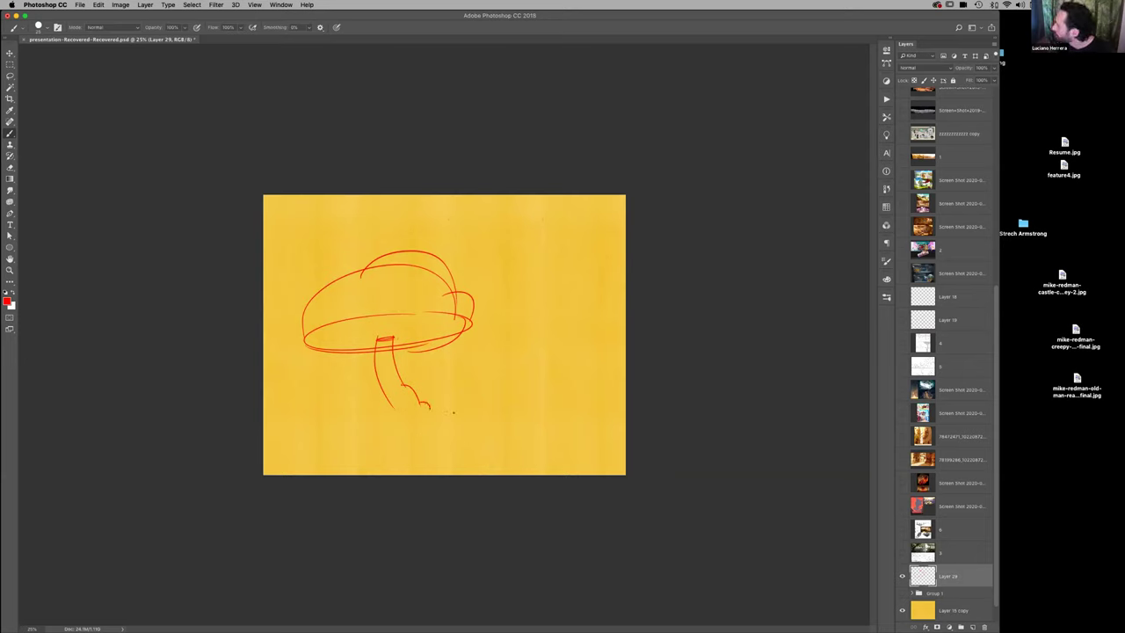
pyautogui.moveTo(447, 410); pyautogui.dragTo(499, 413)
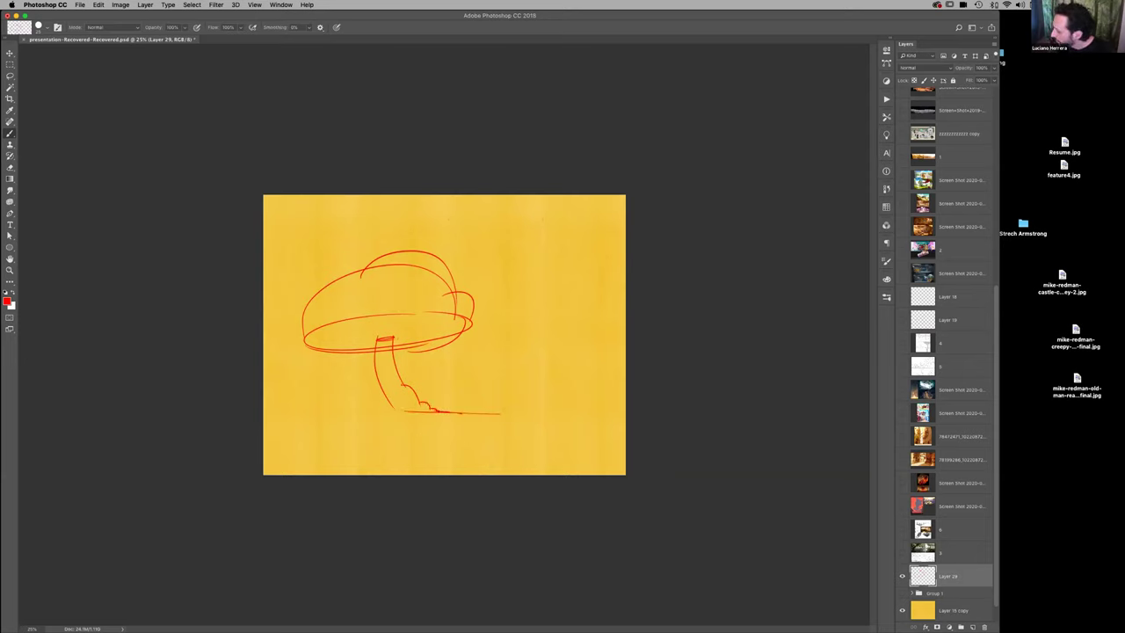
# Round off the trunk's base with more root bumps and ground strokes, and add cross-contour lines to the trunk
pyautogui.moveTo(380, 410)
pyautogui.mouseDown()
pyautogui.moveTo(331, 413)
pyautogui.moveTo(403, 411)
pyautogui.mouseUp()
pyautogui.press('super+z')
pyautogui.press('super+z')
pyautogui.press('super+z')
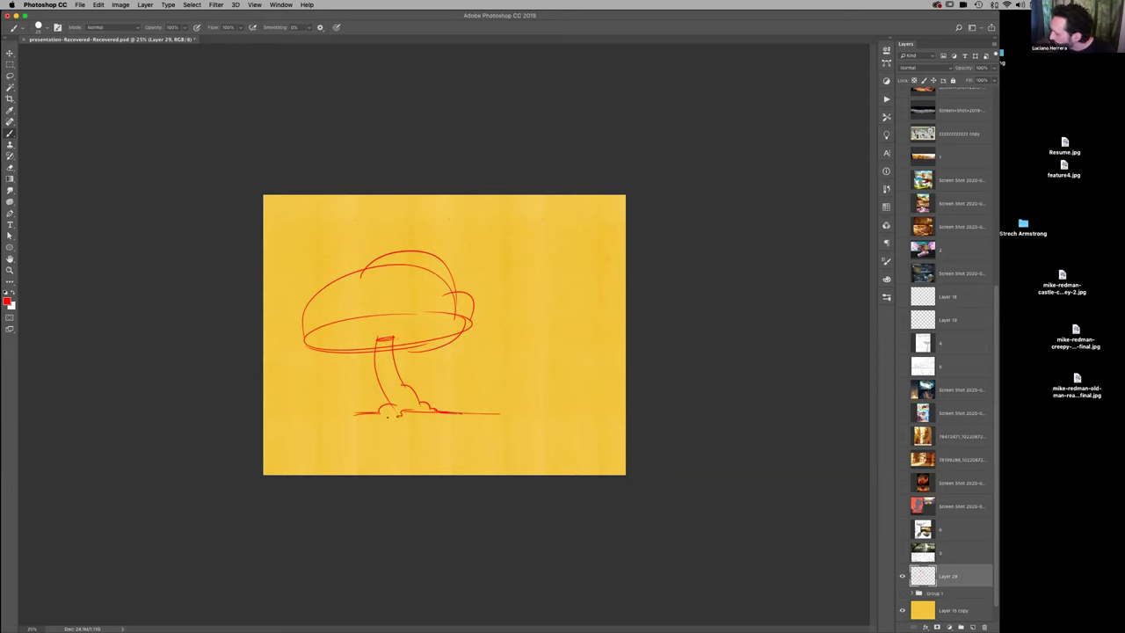
pyautogui.moveTo(421, 416); pyautogui.dragTo(430, 419)
pyautogui.moveTo(374, 355)
pyautogui.mouseDown()
pyautogui.moveTo(393, 355)
pyautogui.moveTo(400, 377)
pyautogui.mouseUp()
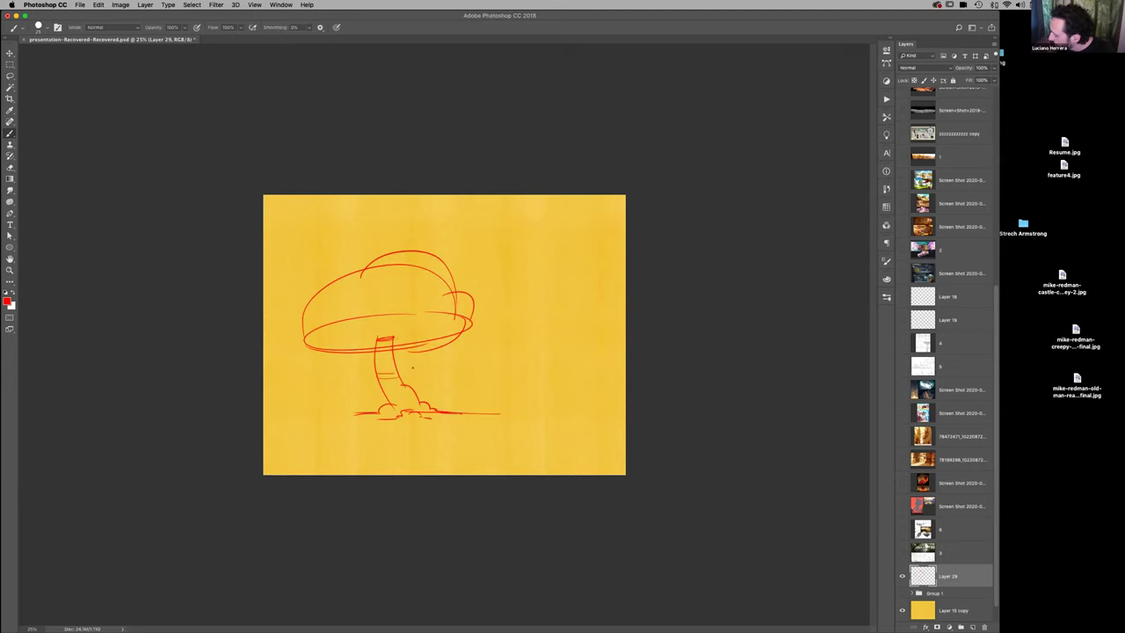
pyautogui.press('super+z')
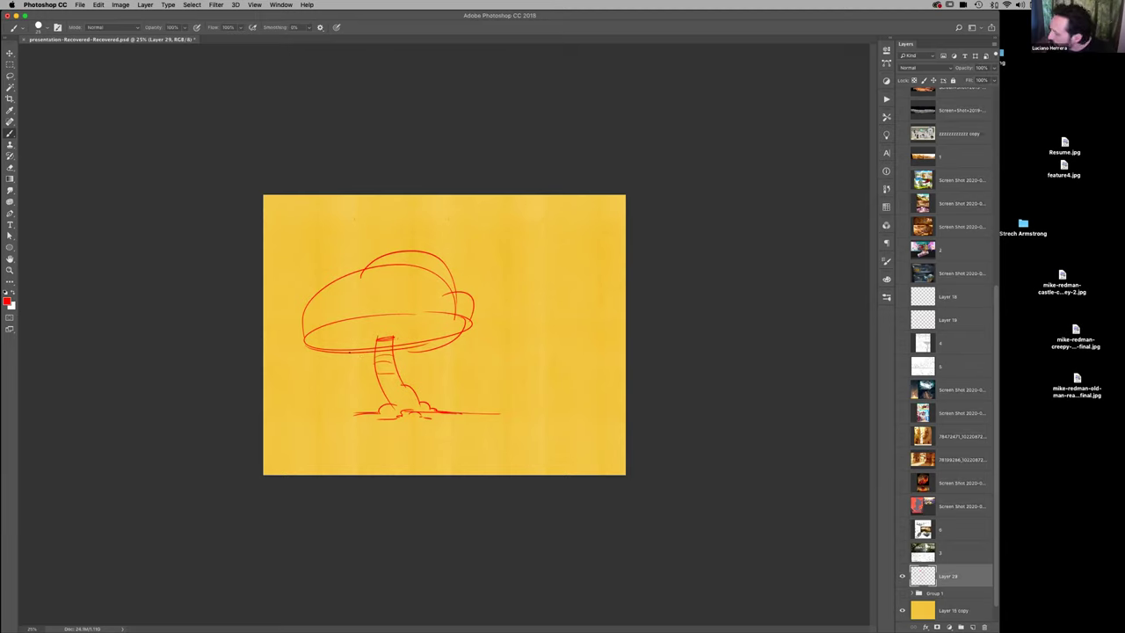
# Sketch a branch curving from the trunk's left side up into the canopy's underside
pyautogui.moveTo(349, 363); pyautogui.dragTo(373, 367)
pyautogui.press('super+z')
pyautogui.moveTo(363, 327); pyautogui.dragTo(377, 367)
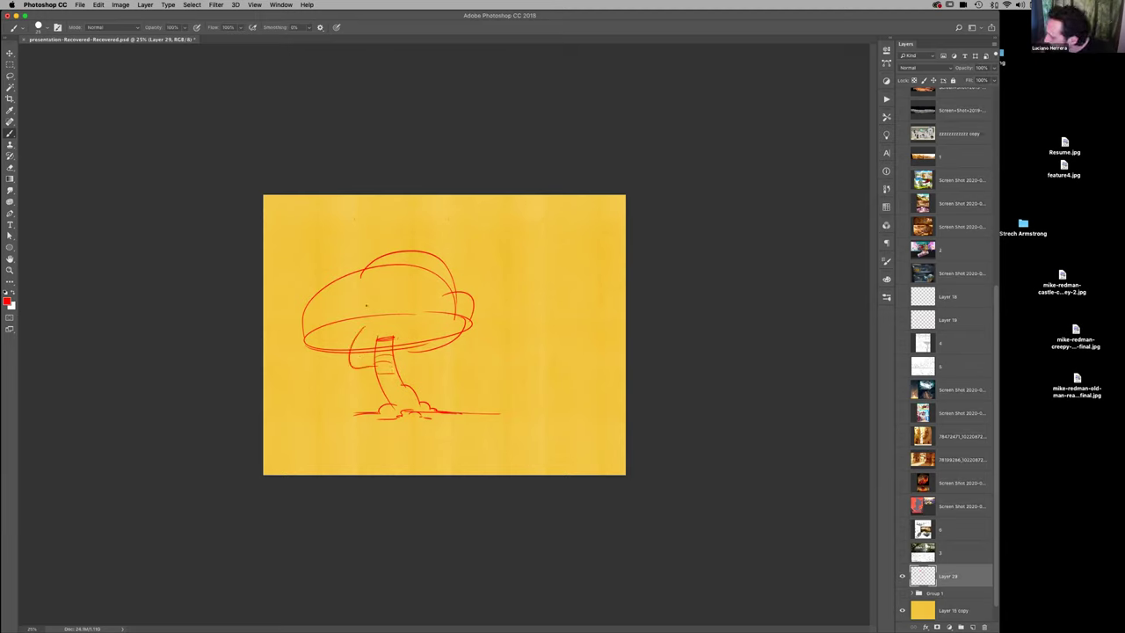
pyautogui.moveTo(361, 328)
pyautogui.mouseDown()
pyautogui.moveTo(356, 360)
pyautogui.moveTo(381, 366)
pyautogui.mouseUp()
pyautogui.press('super+z')
pyautogui.press('super+z')
pyautogui.moveTo(356, 329); pyautogui.dragTo(349, 346)
pyautogui.press('super+z')
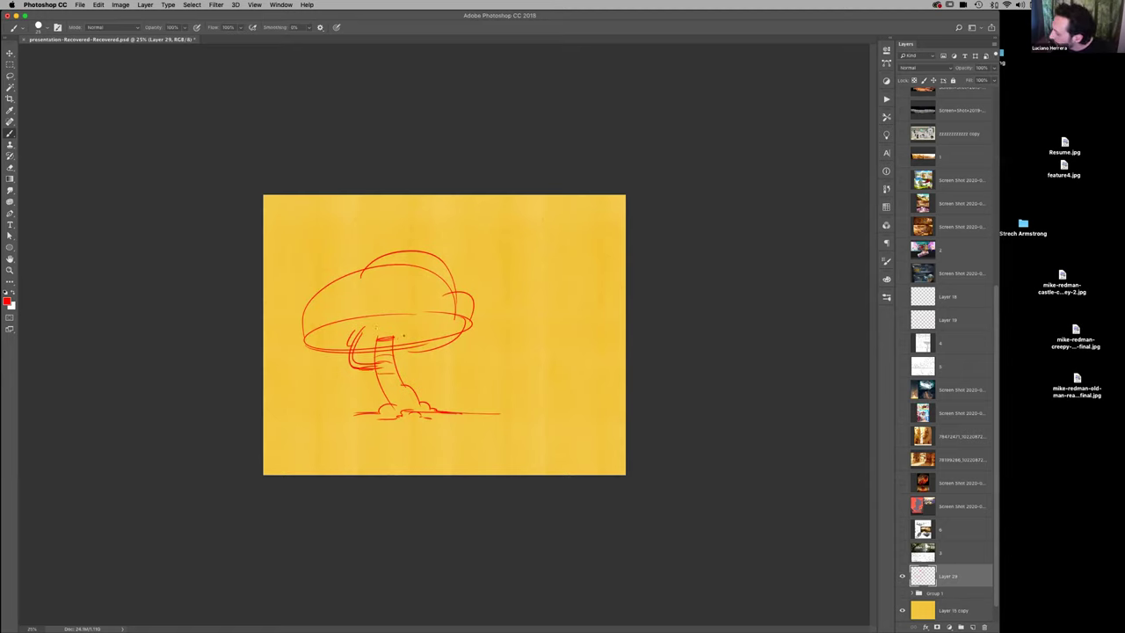
# Sketch branches curving from the trunk's right side up into the canopy's underside
pyautogui.moveTo(390, 373)
pyautogui.mouseDown()
pyautogui.moveTo(407, 333)
pyautogui.moveTo(395, 376)
pyautogui.mouseUp()
pyautogui.press('super+z')
pyautogui.press('super+z')
pyautogui.moveTo(400, 328); pyautogui.dragTo(398, 369)
pyautogui.moveTo(403, 331)
pyautogui.mouseDown()
pyautogui.moveTo(397, 377)
pyautogui.moveTo(407, 331)
pyautogui.moveTo(406, 353)
pyautogui.moveTo(418, 358)
pyautogui.mouseUp()
pyautogui.press('super+z')
pyautogui.press('super+z')
pyautogui.press('super+z')
pyautogui.press('super+z')
pyautogui.press('super+z')
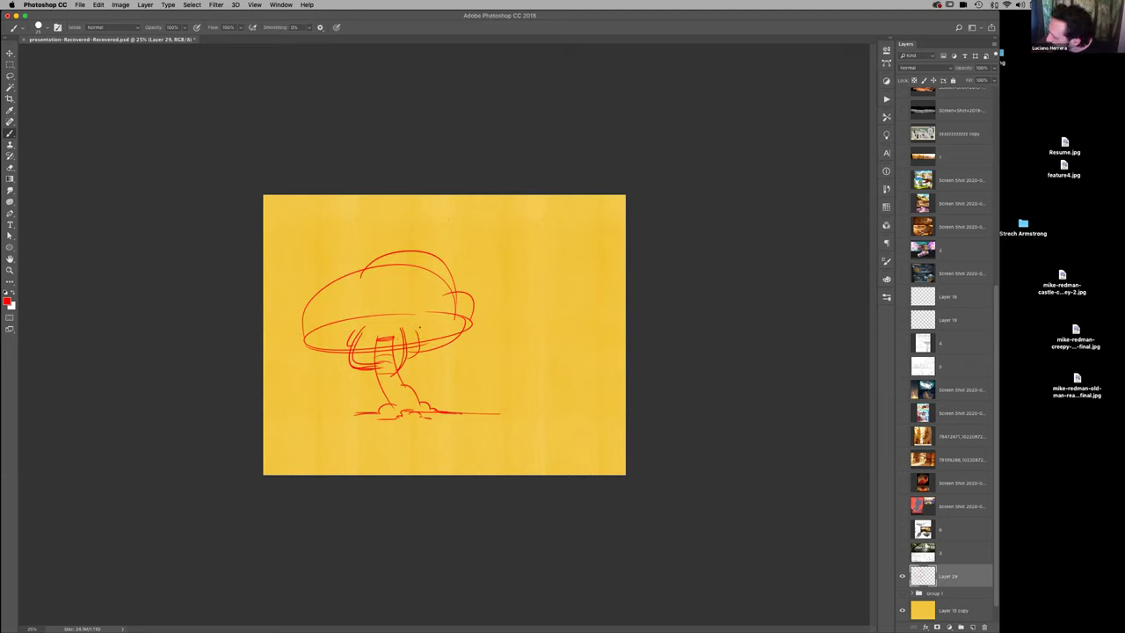
pyautogui.moveTo(422, 331)
pyautogui.mouseDown()
pyautogui.moveTo(417, 355)
pyautogui.moveTo(393, 376)
pyautogui.mouseUp()
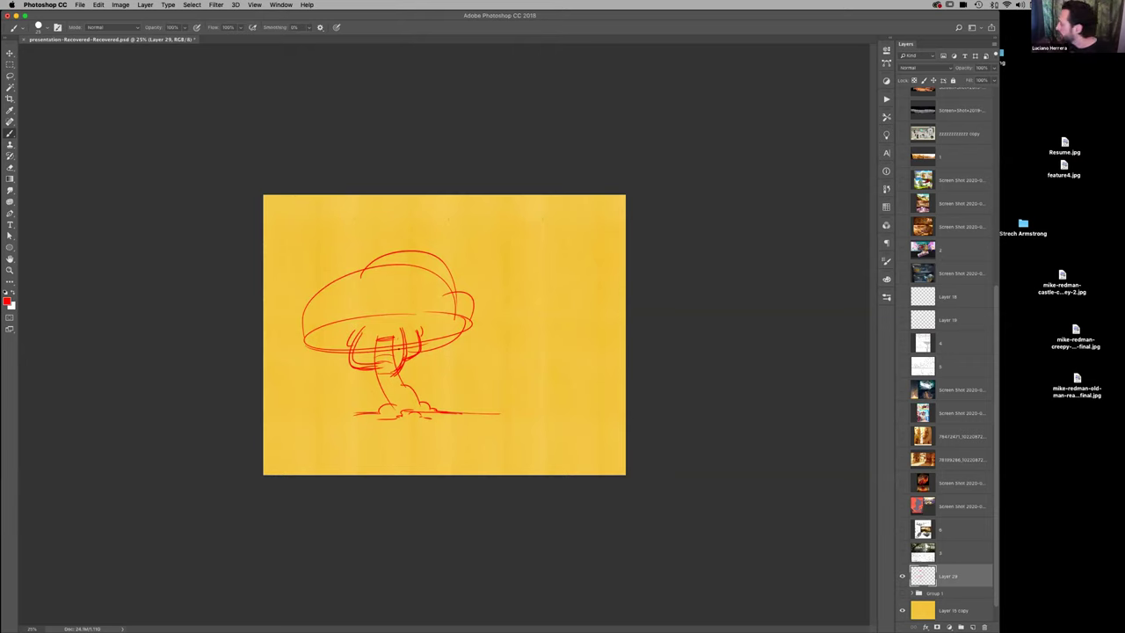
# Lower the opacity of the red tree sketch layer and add a new layer above it
pyautogui.click(901, 576)
pyautogui.click(901, 576)
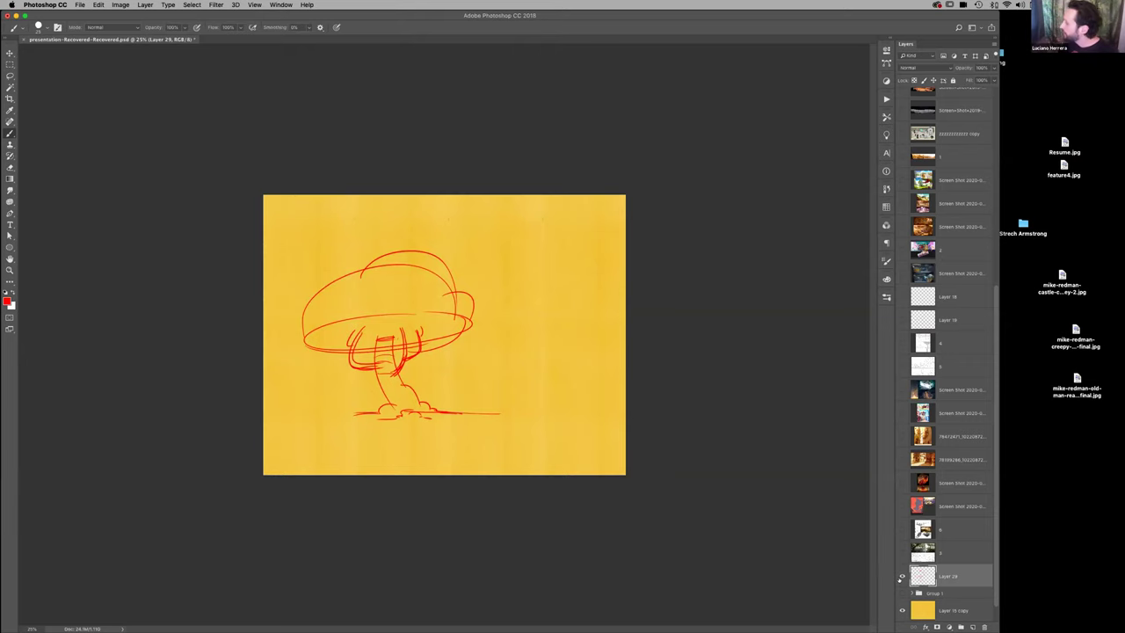
pyautogui.click(991, 71)
pyautogui.moveTo(991, 77); pyautogui.dragTo(969, 78)
pyautogui.click(961, 627)
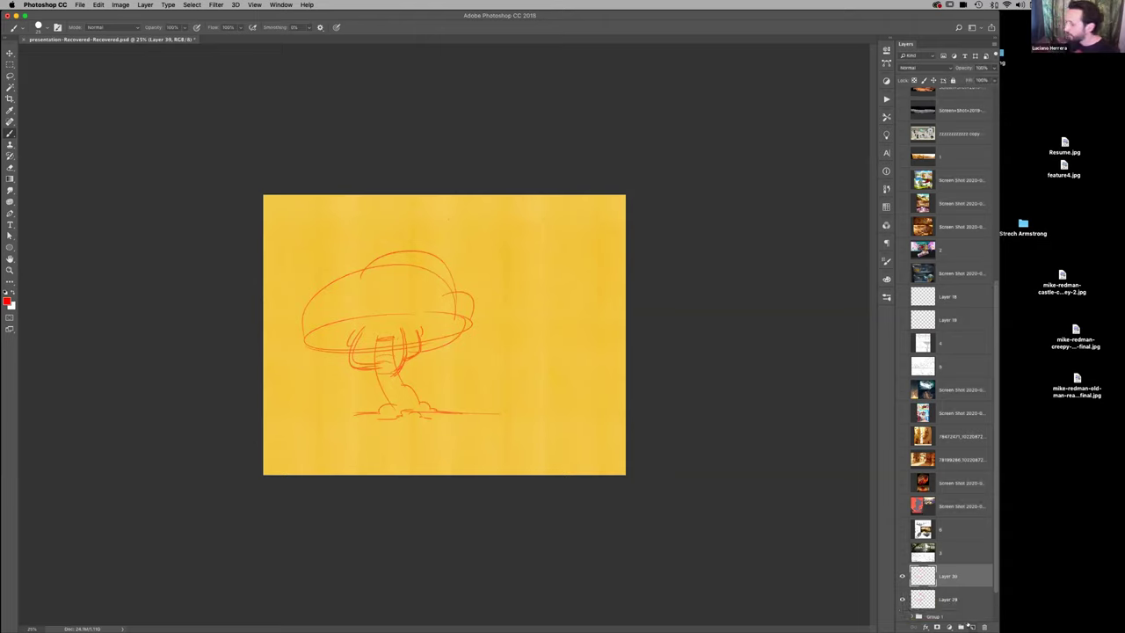
# Choose the clustered-leaf brush, second in the Moon Trees brush set
pyautogui.click(886, 297)
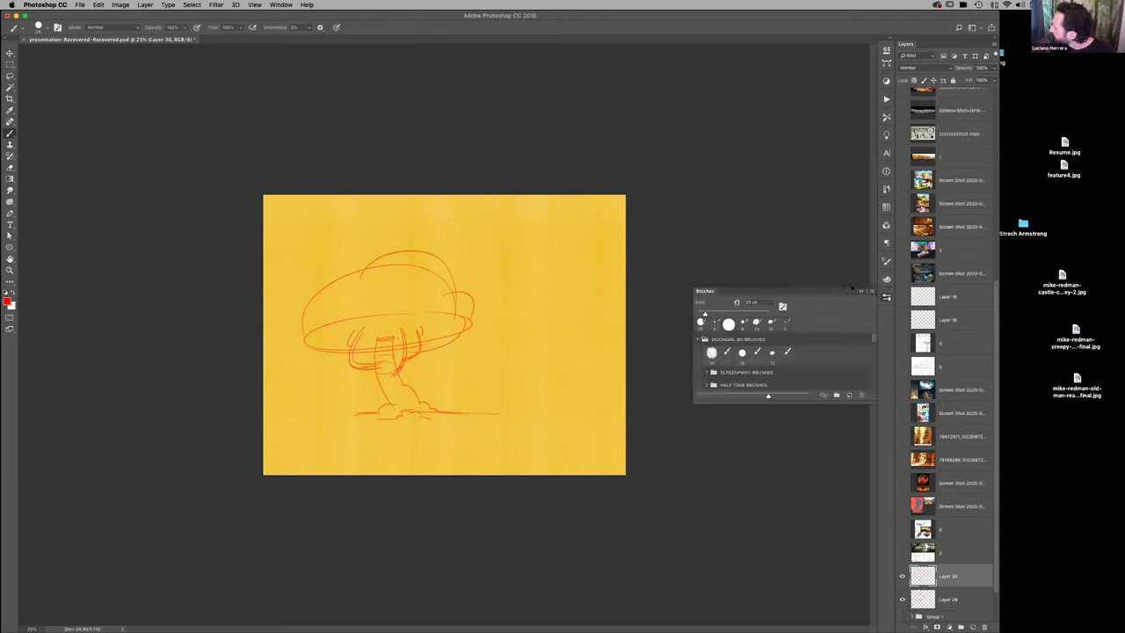
pyautogui.moveTo(747, 340)
pyautogui.mouseDown()
pyautogui.moveTo(79, 99)
pyautogui.moveTo(103, 73)
pyautogui.mouseUp()
pyautogui.moveTo(772, 394); pyautogui.dragTo(784, 545)
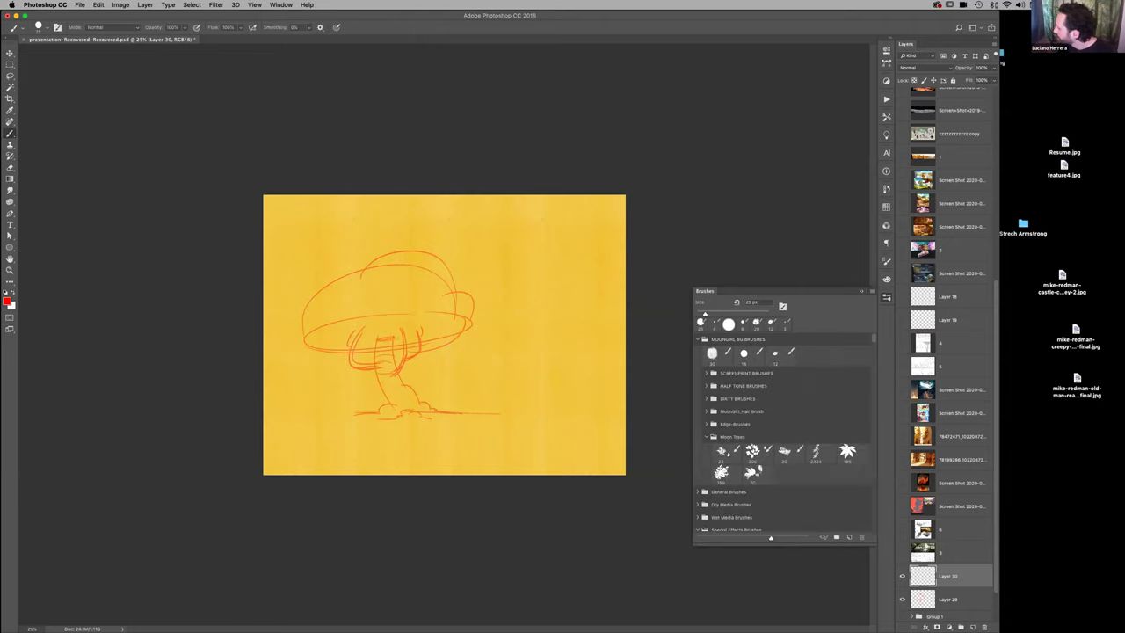
pyautogui.click(753, 451)
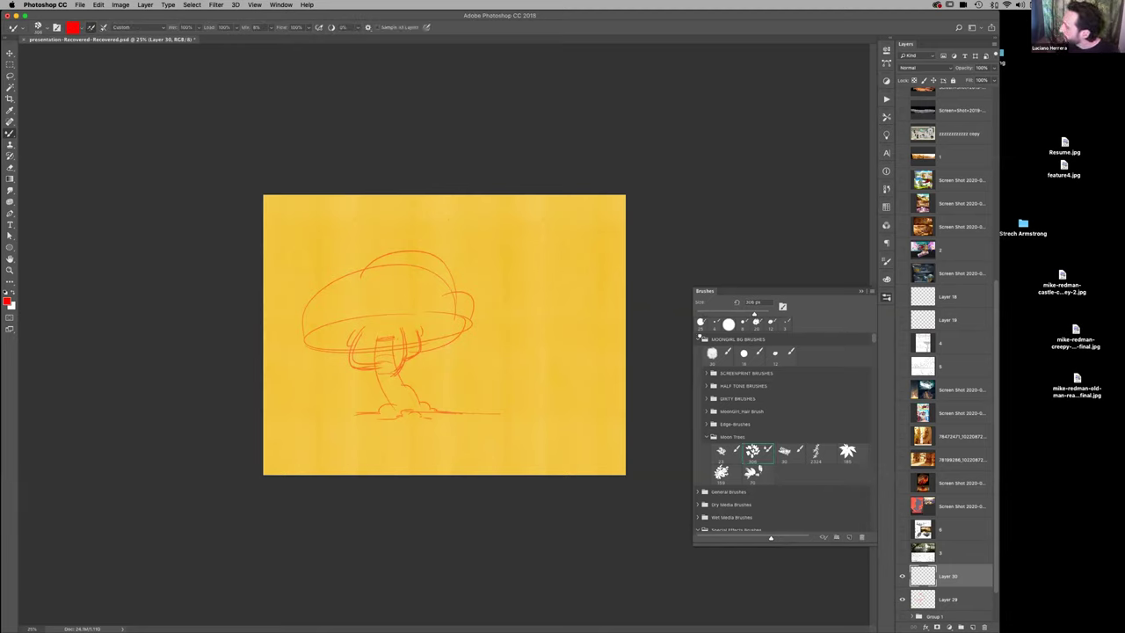
pyautogui.click(702, 338)
pyautogui.click(886, 296)
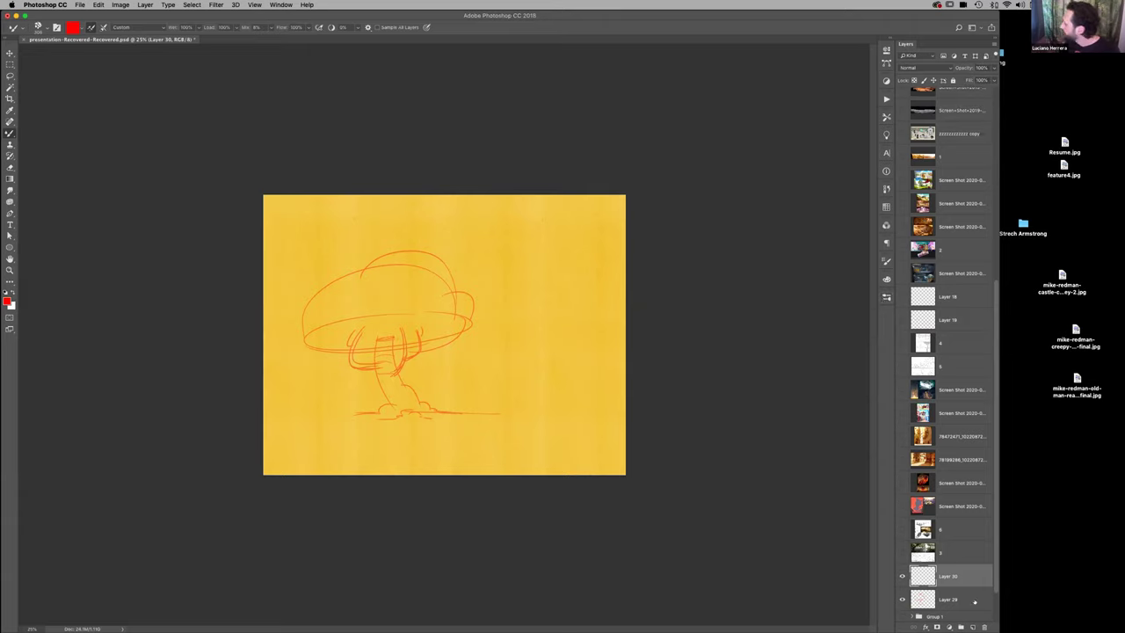
# On another new layer, paint black leaf foliage over the canopy's left side and along its lower middle
pyautogui.click(972, 627)
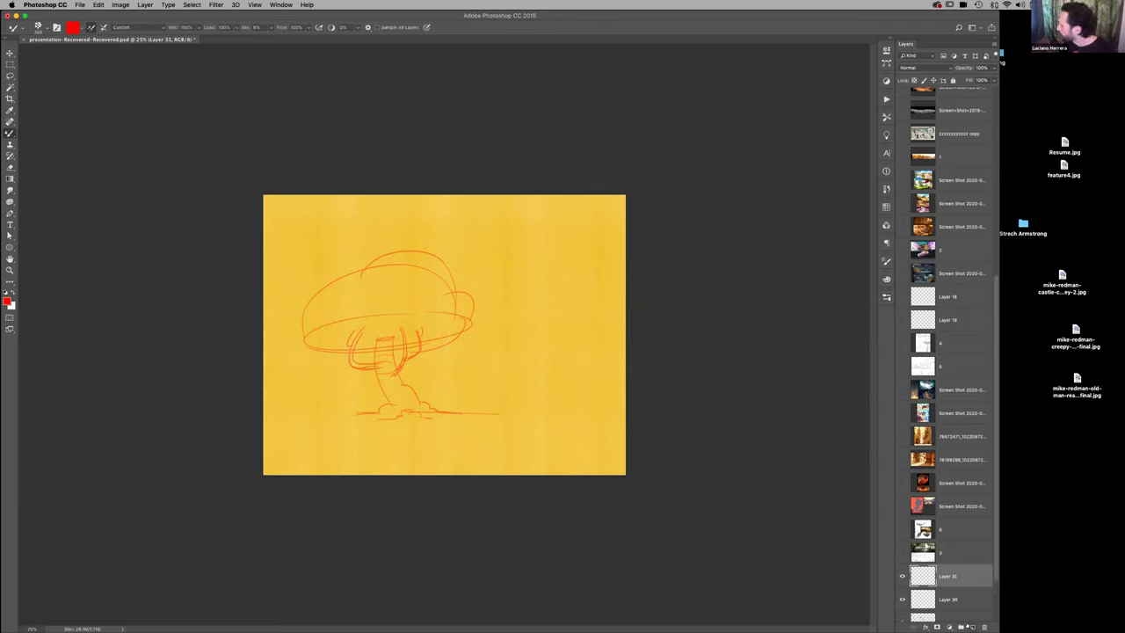
pyautogui.press('d')
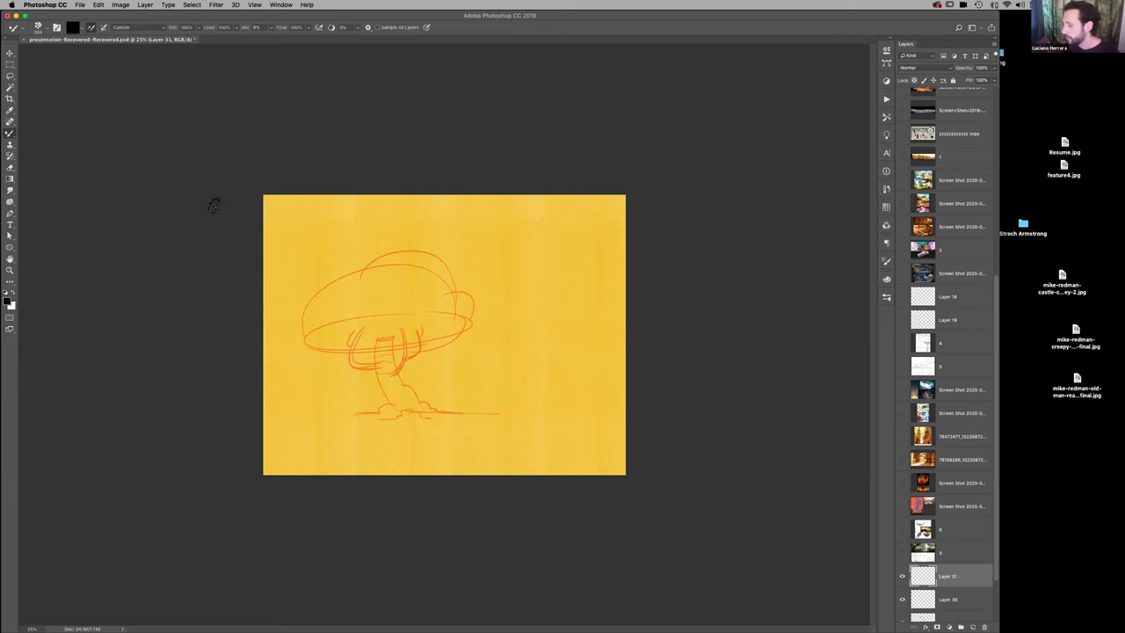
pyautogui.moveTo(322, 304)
pyautogui.mouseDown()
pyautogui.moveTo(371, 264)
pyautogui.moveTo(353, 285)
pyautogui.moveTo(372, 334)
pyautogui.mouseUp()
pyautogui.press('super+z')
pyautogui.press('super+z')
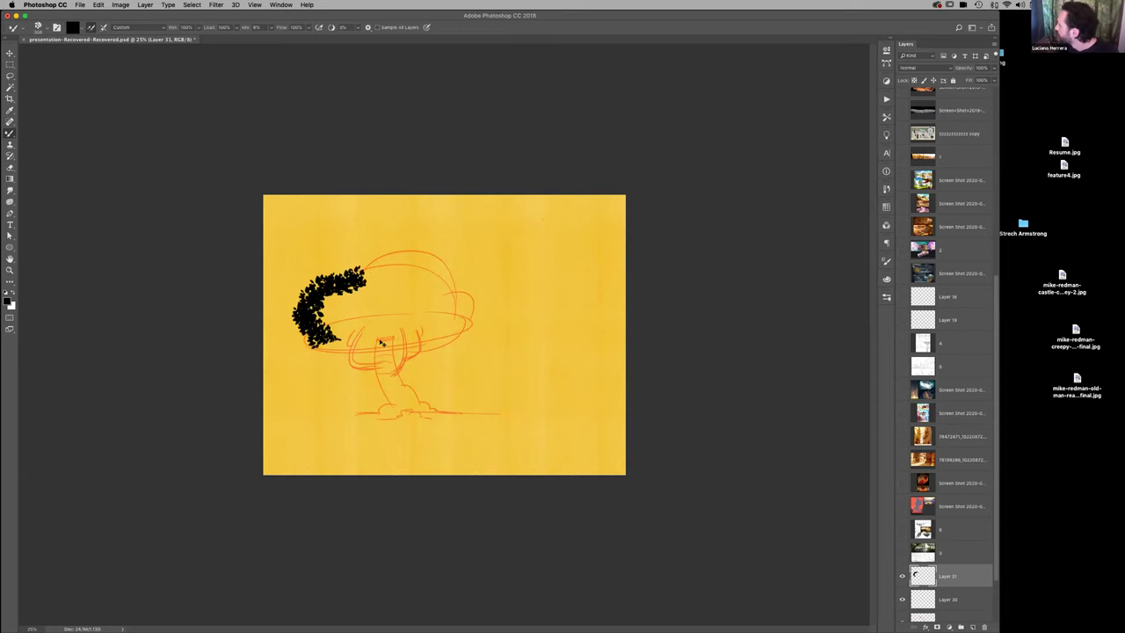
pyautogui.moveTo(340, 283)
pyautogui.mouseDown()
pyautogui.moveTo(361, 286)
pyautogui.moveTo(324, 319)
pyautogui.moveTo(369, 295)
pyautogui.moveTo(352, 321)
pyautogui.moveTo(308, 343)
pyautogui.moveTo(339, 332)
pyautogui.moveTo(325, 348)
pyautogui.moveTo(352, 325)
pyautogui.moveTo(413, 327)
pyautogui.moveTo(386, 305)
pyautogui.mouseUp()
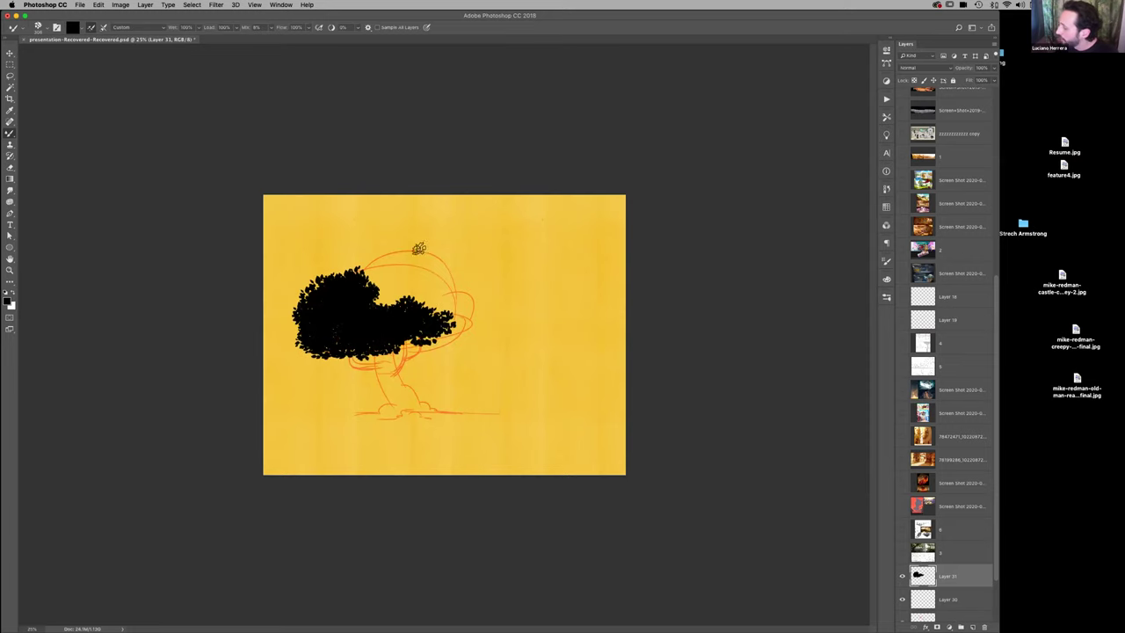
# Extend the black foliage over the canopy's upper lobe and right side, filling the gaps in its middle
pyautogui.moveTo(403, 261)
pyautogui.mouseDown()
pyautogui.moveTo(369, 248)
pyautogui.moveTo(366, 258)
pyautogui.moveTo(379, 247)
pyautogui.moveTo(352, 265)
pyautogui.moveTo(398, 245)
pyautogui.moveTo(432, 287)
pyautogui.moveTo(387, 239)
pyautogui.moveTo(379, 244)
pyautogui.moveTo(421, 248)
pyautogui.moveTo(402, 238)
pyautogui.moveTo(424, 267)
pyautogui.moveTo(426, 299)
pyautogui.mouseUp()
pyautogui.press('super+z')
pyautogui.moveTo(411, 246); pyautogui.dragTo(429, 299)
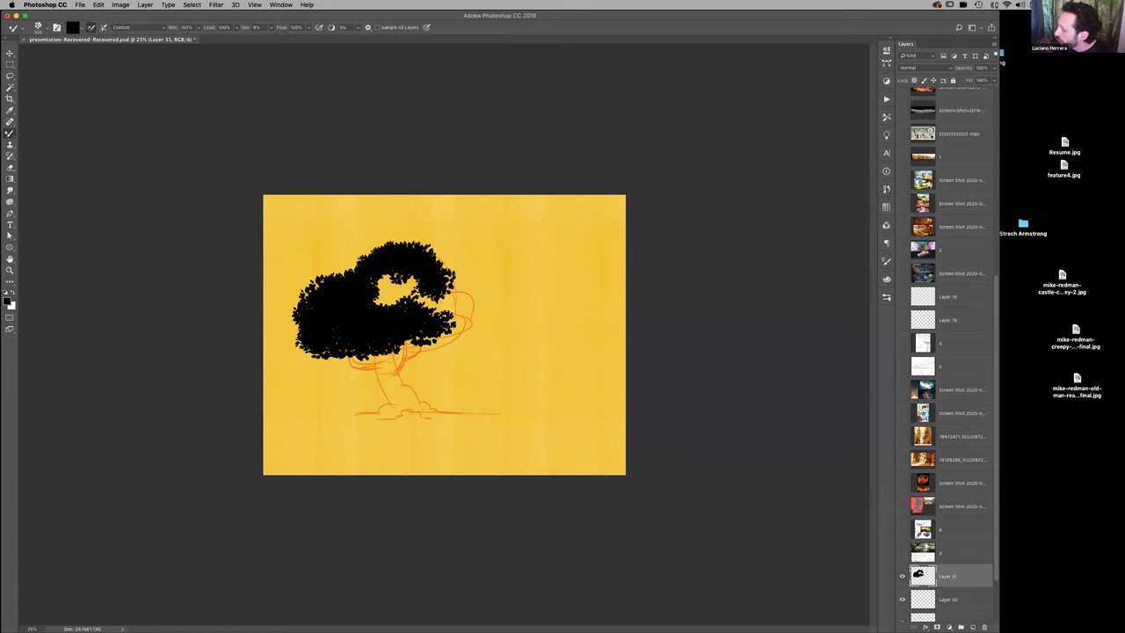
pyautogui.press('super+z')
pyautogui.moveTo(409, 247)
pyautogui.mouseDown()
pyautogui.moveTo(442, 270)
pyautogui.moveTo(430, 297)
pyautogui.moveTo(462, 313)
pyautogui.moveTo(468, 303)
pyautogui.moveTo(409, 342)
pyautogui.moveTo(444, 347)
pyautogui.moveTo(369, 356)
pyautogui.moveTo(411, 359)
pyautogui.mouseUp()
pyautogui.moveTo(431, 307); pyautogui.dragTo(387, 283)
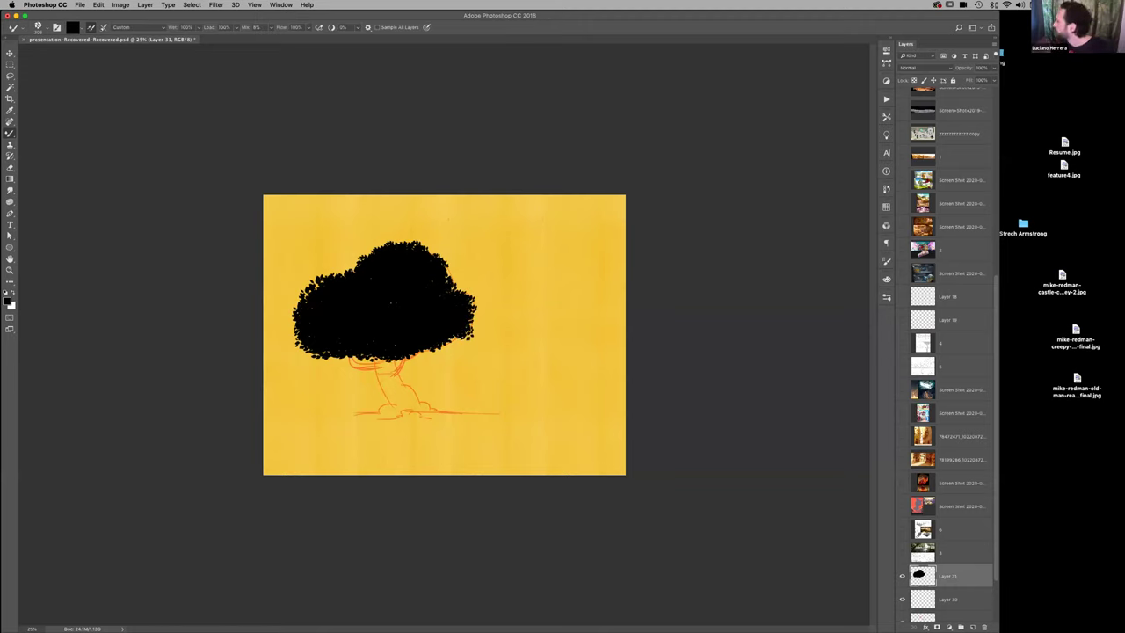
# Raise the foliage layer's lightness with Hue/Saturation and lower the layer's opacity to 59%
pyautogui.press('super+u')
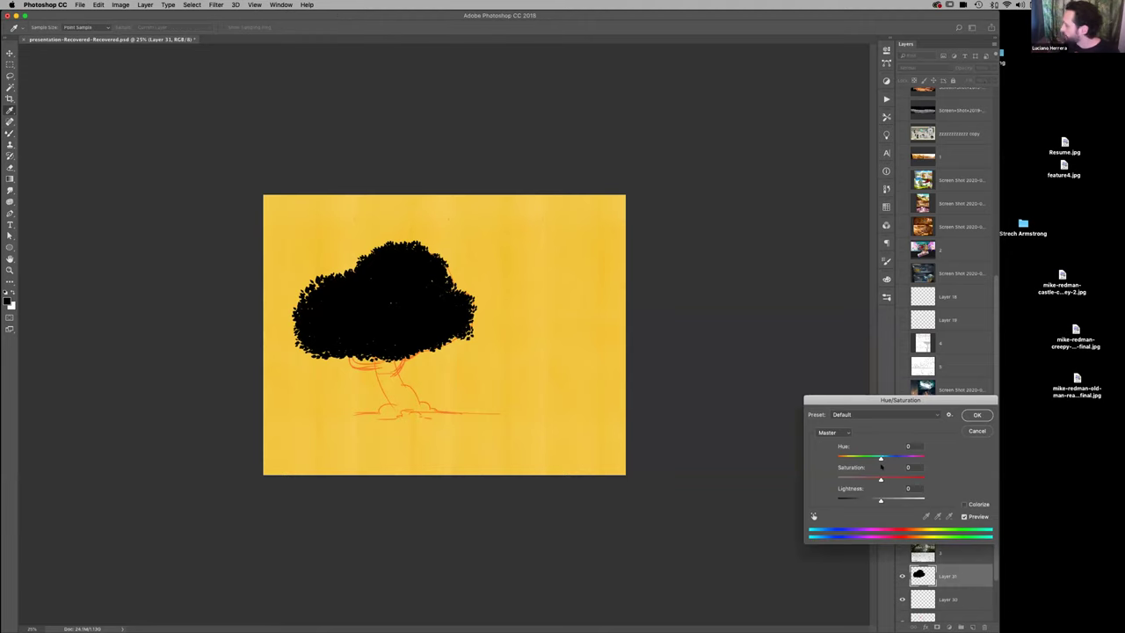
pyautogui.moveTo(880, 500); pyautogui.dragTo(895, 500)
pyautogui.click(976, 414)
pyautogui.click(993, 67)
pyautogui.moveTo(993, 78); pyautogui.dragTo(974, 77)
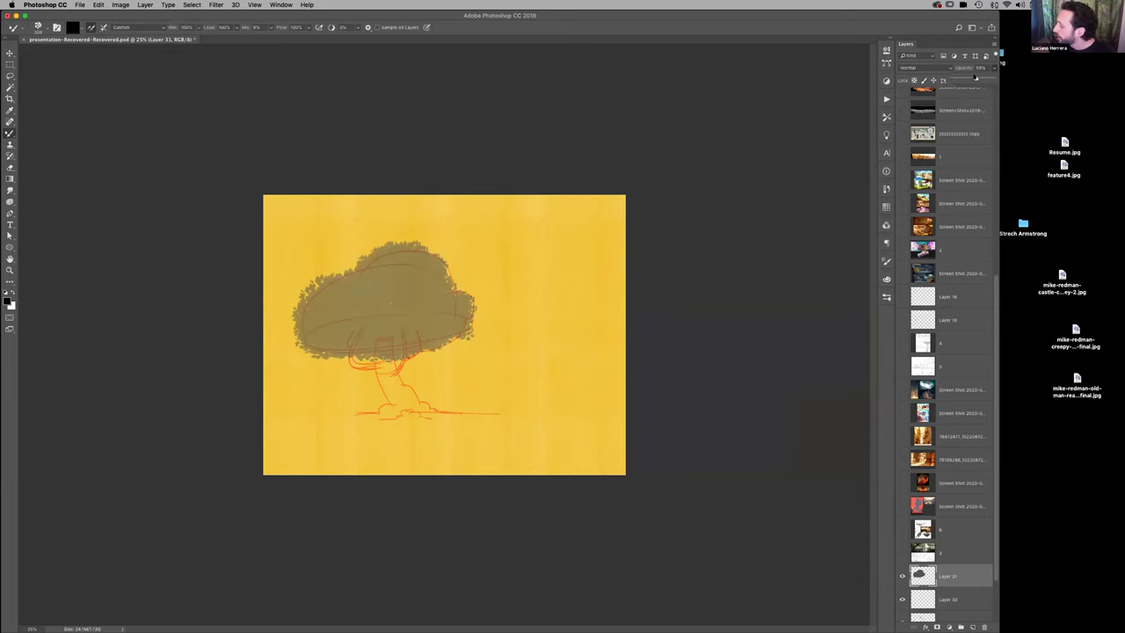
# On a new layer clipped to the foliage layer, paint a black leafy shadow band along the canopy's underside
pyautogui.click(972, 626)
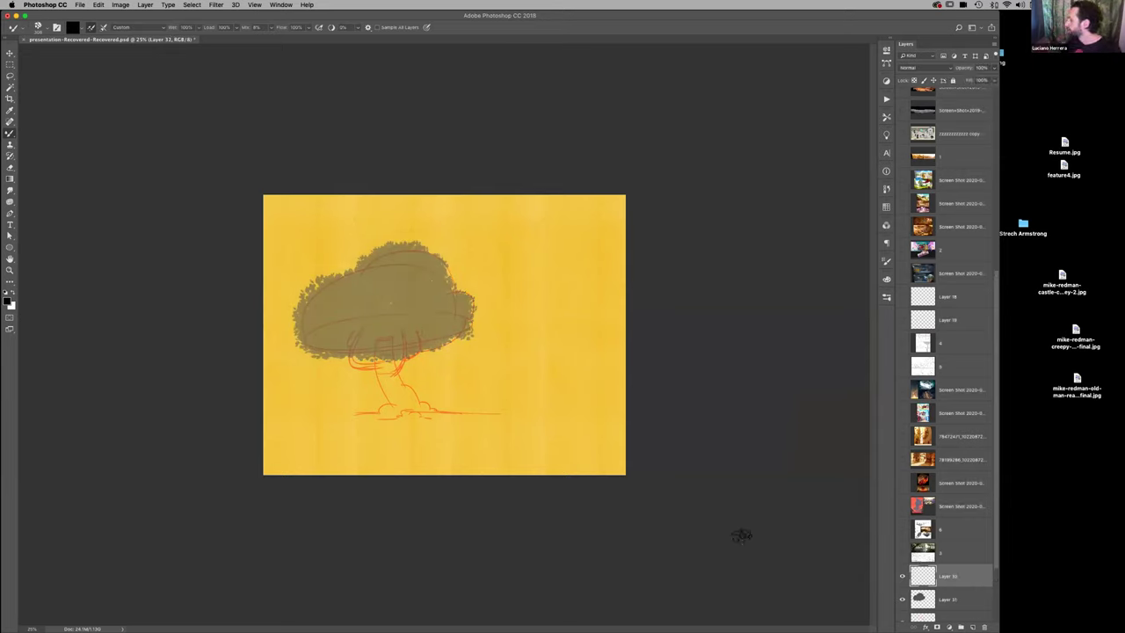
pyautogui.moveTo(923, 583); pyautogui.dragTo(920, 589)
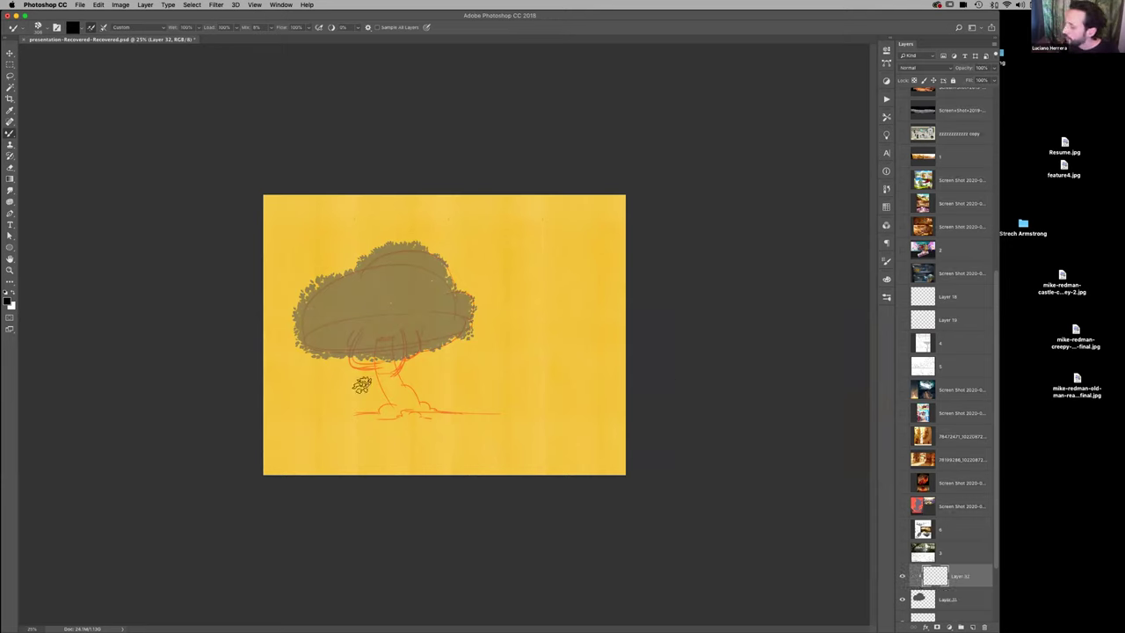
pyautogui.moveTo(308, 347)
pyautogui.mouseDown()
pyautogui.moveTo(352, 344)
pyautogui.moveTo(321, 326)
pyautogui.moveTo(305, 339)
pyautogui.moveTo(361, 328)
pyautogui.moveTo(304, 346)
pyautogui.moveTo(336, 344)
pyautogui.moveTo(315, 342)
pyautogui.moveTo(390, 318)
pyautogui.moveTo(368, 326)
pyautogui.moveTo(389, 318)
pyautogui.moveTo(388, 338)
pyautogui.moveTo(371, 324)
pyautogui.moveTo(415, 325)
pyautogui.moveTo(404, 317)
pyautogui.moveTo(425, 335)
pyautogui.moveTo(432, 324)
pyautogui.moveTo(385, 320)
pyautogui.moveTo(448, 329)
pyautogui.moveTo(382, 317)
pyautogui.moveTo(457, 330)
pyautogui.mouseUp()
pyautogui.press('super+z')
pyautogui.press('super+z')
pyautogui.press('super+z')
pyautogui.moveTo(390, 321)
pyautogui.mouseDown()
pyautogui.moveTo(444, 322)
pyautogui.moveTo(424, 313)
pyautogui.moveTo(433, 315)
pyautogui.moveTo(413, 331)
pyautogui.moveTo(431, 328)
pyautogui.moveTo(313, 352)
pyautogui.moveTo(394, 344)
pyautogui.mouseUp()
pyautogui.press('super+z')
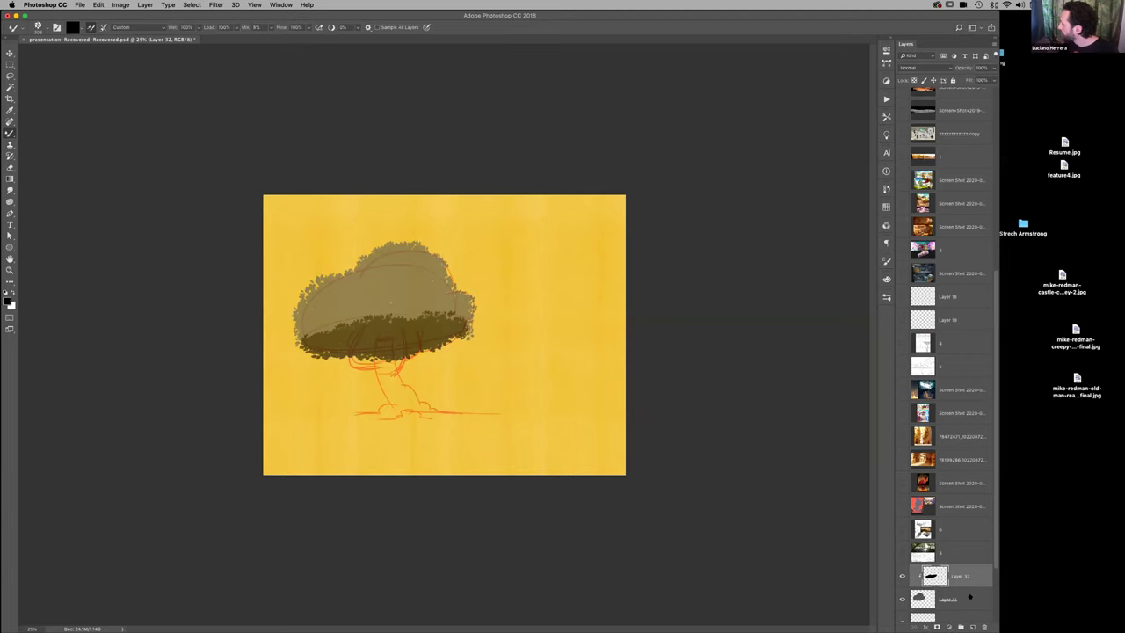
# Set the foliage layer's opacity to 100% and sample its grey as the painting colour
pyautogui.click(967, 599)
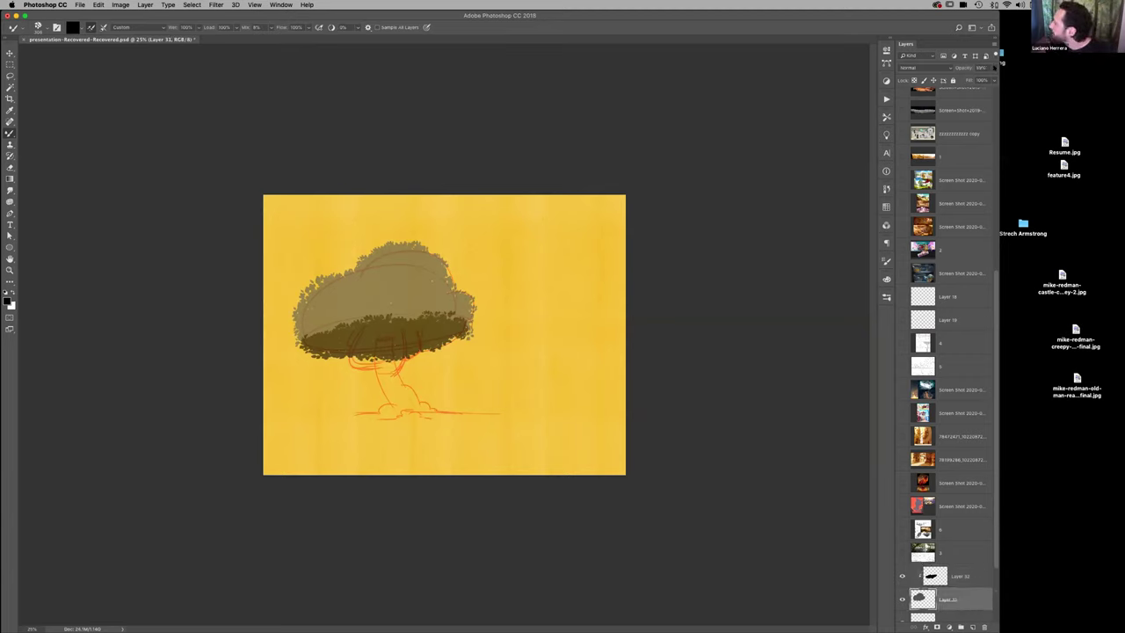
pyautogui.click(993, 68)
pyautogui.moveTo(973, 79); pyautogui.dragTo(993, 79)
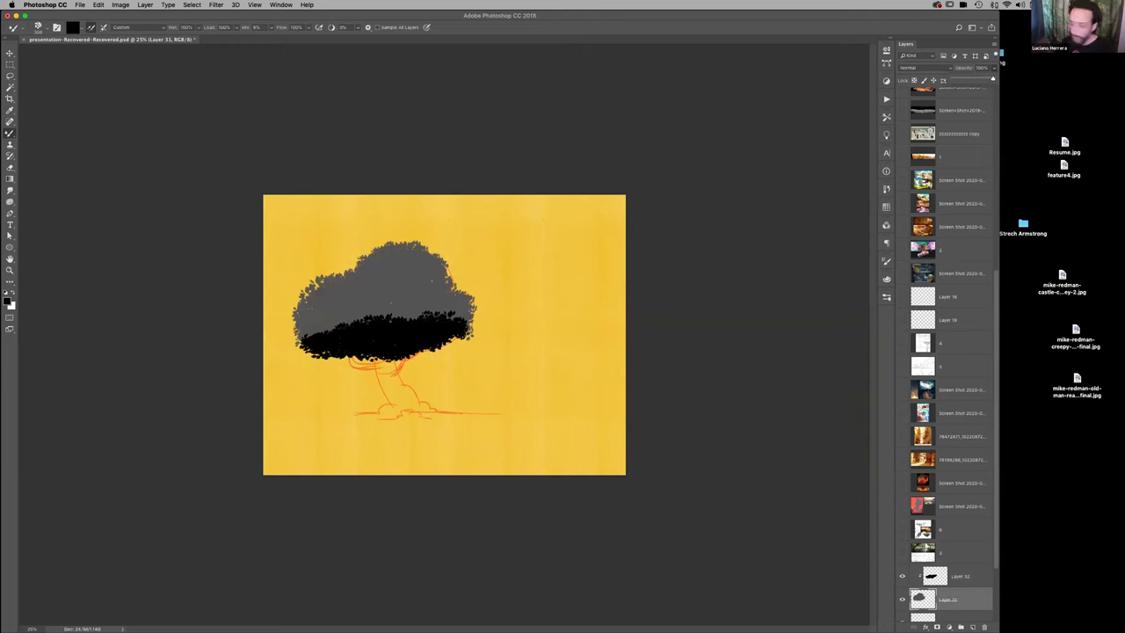
pyautogui.press('i')
pyautogui.press('b')
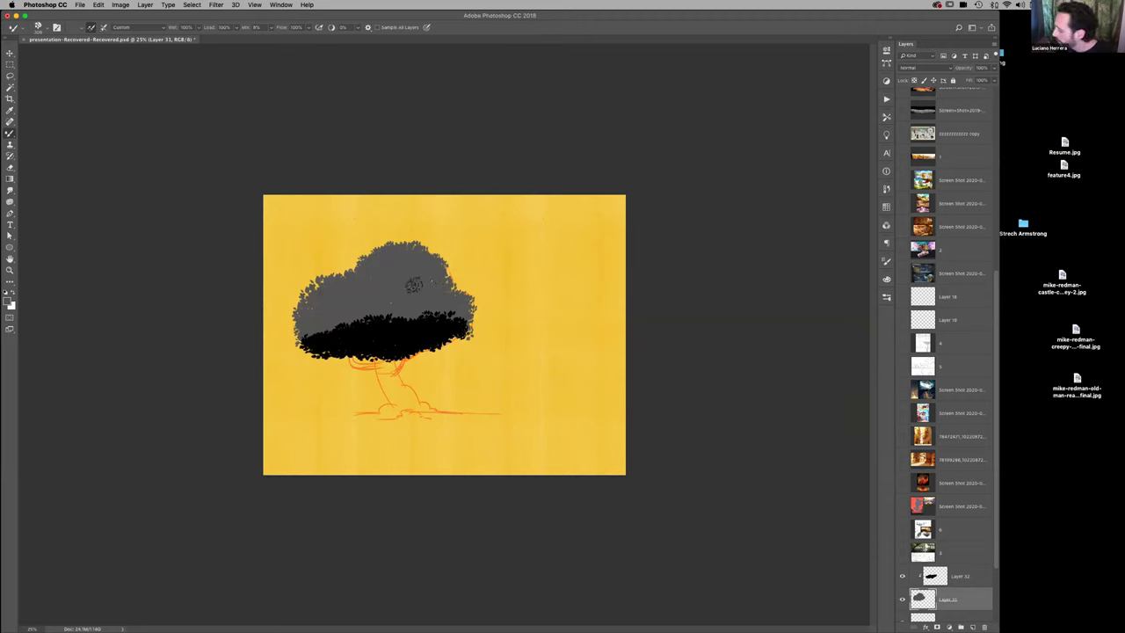
# Try to paint grey leaves over the shadow's upper edge directly on the clipped shadow layer
pyautogui.click(954, 574)
pyautogui.moveTo(371, 294)
pyautogui.mouseDown()
pyautogui.moveTo(411, 291)
pyautogui.moveTo(346, 310)
pyautogui.moveTo(422, 293)
pyautogui.moveTo(351, 312)
pyautogui.moveTo(417, 299)
pyautogui.mouseUp()
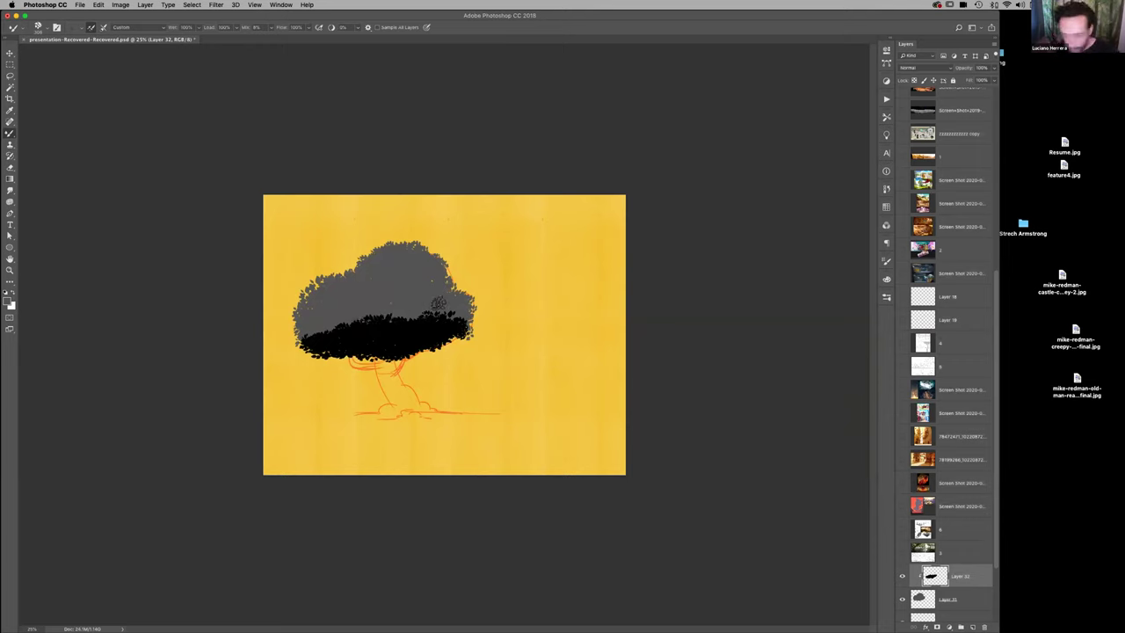
pyautogui.moveTo(368, 310)
pyautogui.mouseDown()
pyautogui.moveTo(412, 303)
pyautogui.moveTo(362, 313)
pyautogui.mouseUp()
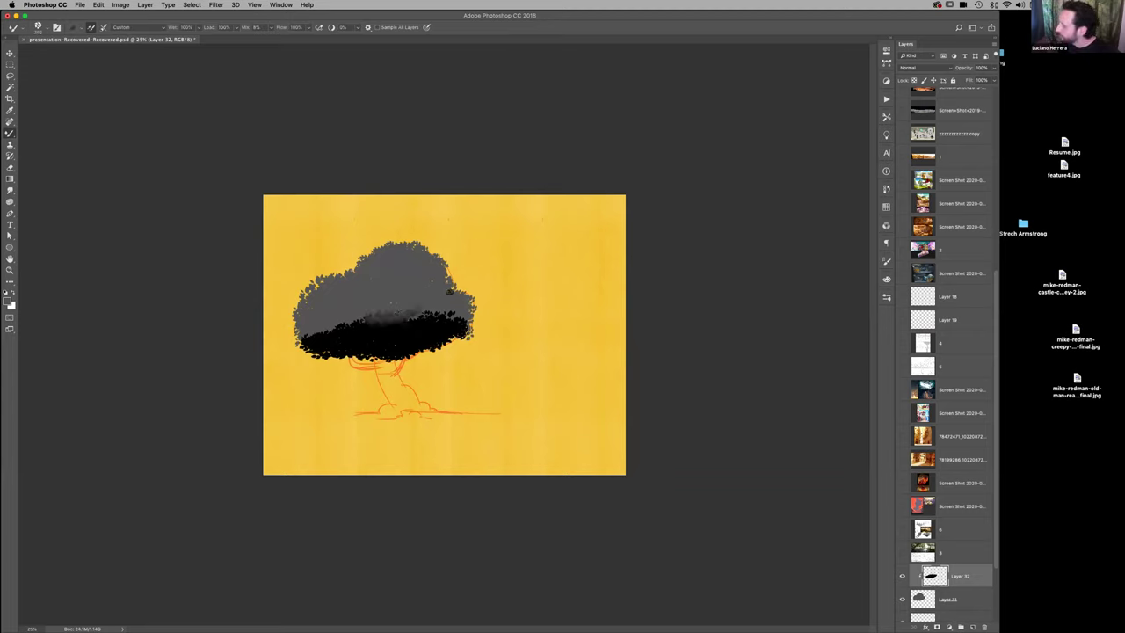
pyautogui.press('super+z')
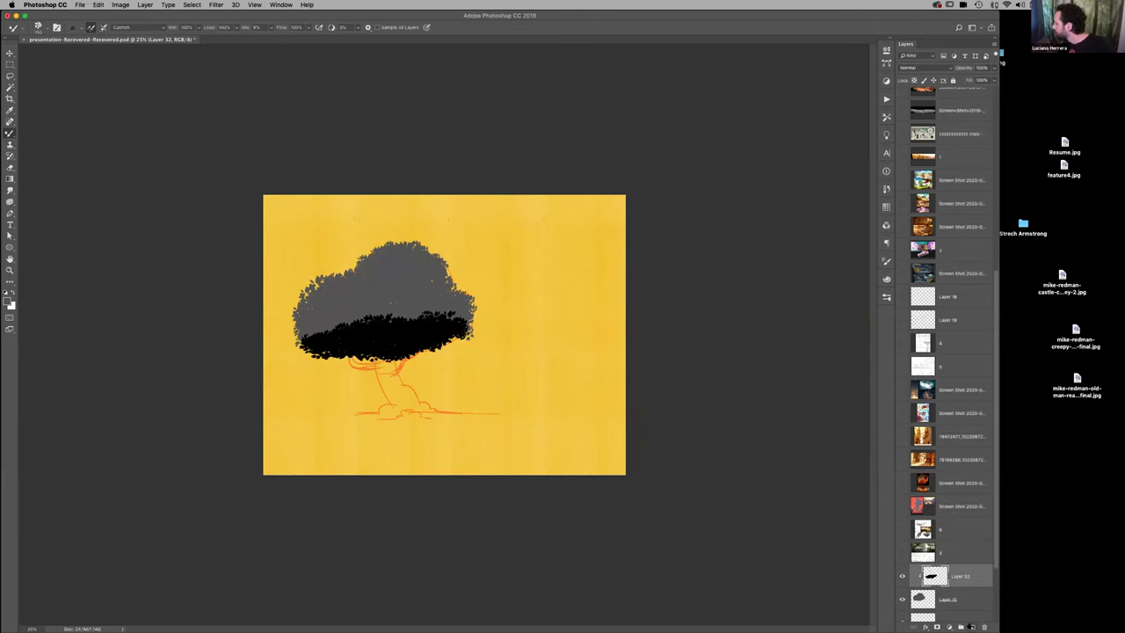
# On a new layer above the shadow, paint grey leaves over its upper edge and right end, comparing with the layer hidden
pyautogui.click(972, 626)
pyautogui.moveTo(361, 308)
pyautogui.mouseDown()
pyautogui.moveTo(412, 293)
pyautogui.moveTo(350, 310)
pyautogui.moveTo(395, 310)
pyautogui.moveTo(364, 296)
pyautogui.mouseUp()
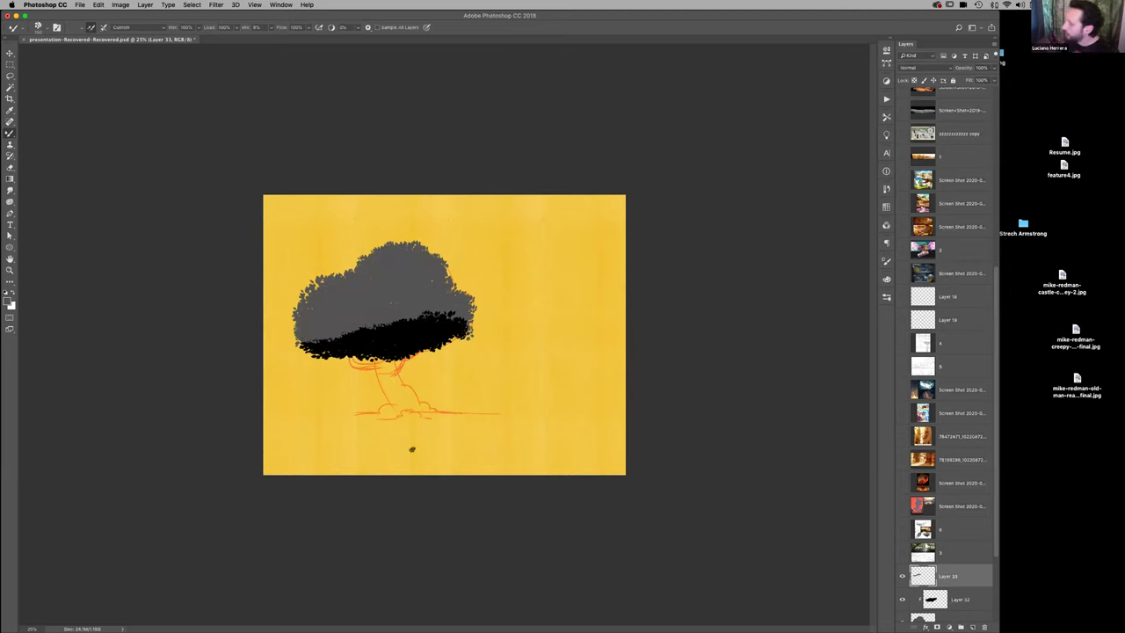
pyautogui.press('super+z')
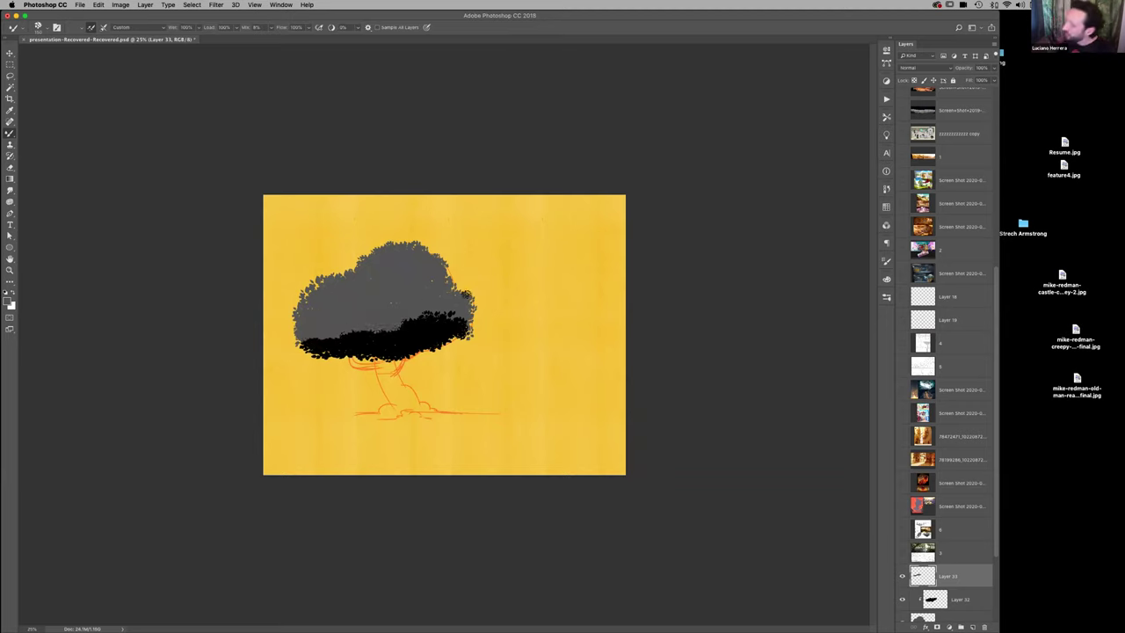
pyautogui.press('alt+super+z')
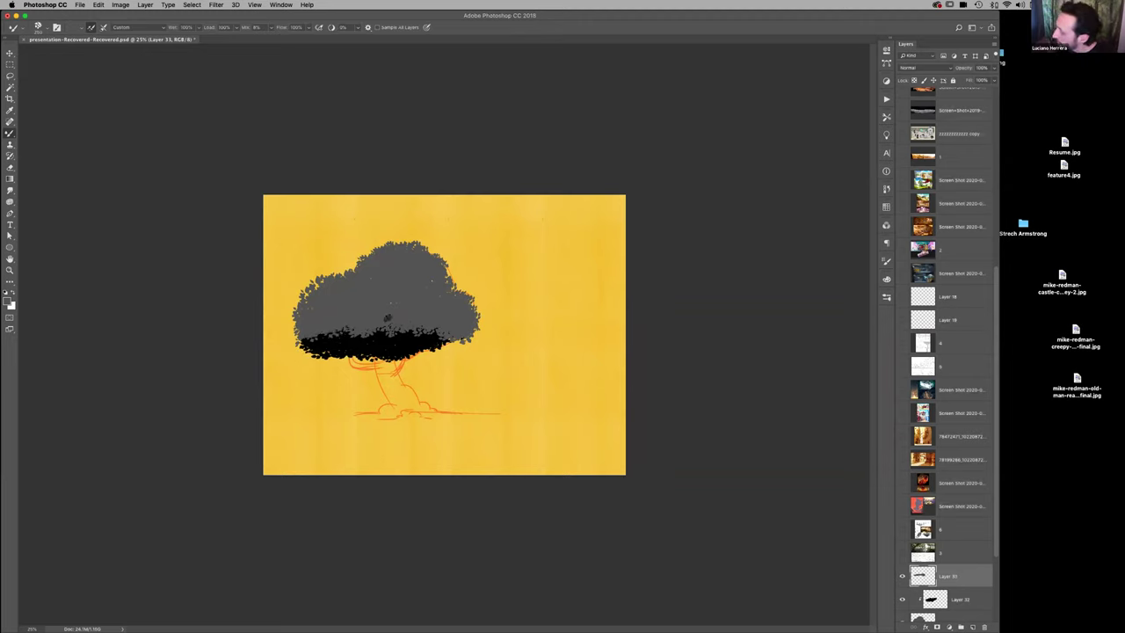
pyautogui.click(899, 576)
pyautogui.click(899, 574)
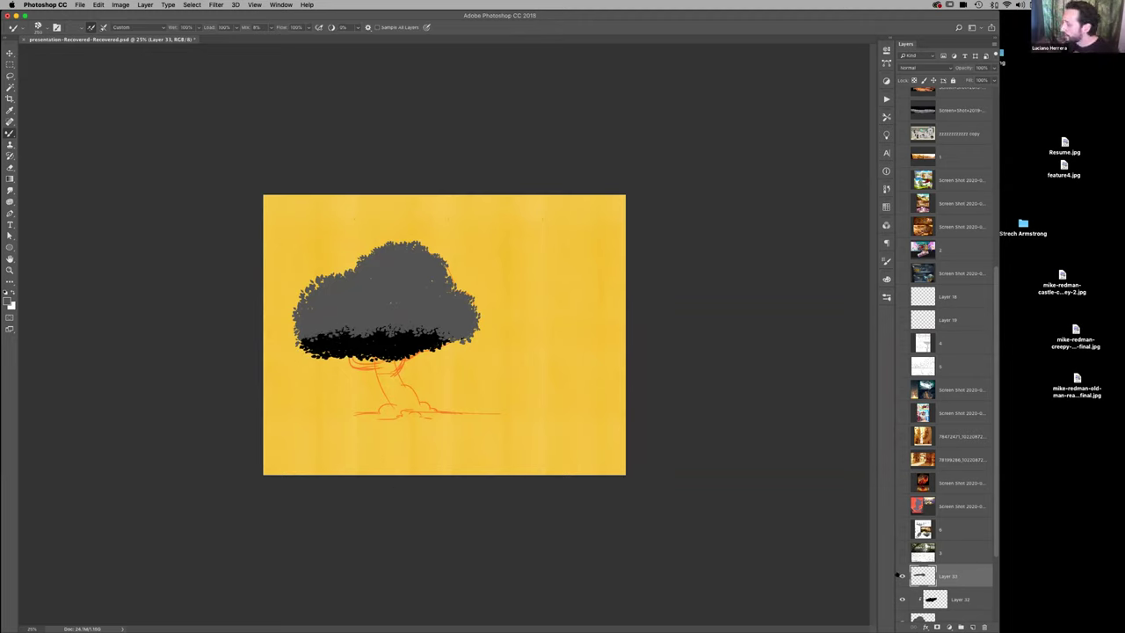
# Warp the grey leaf layer slightly so its lower edge arches up across the middle of the canopy
pyautogui.press('super+t')
pyautogui.rightClick(405, 323)
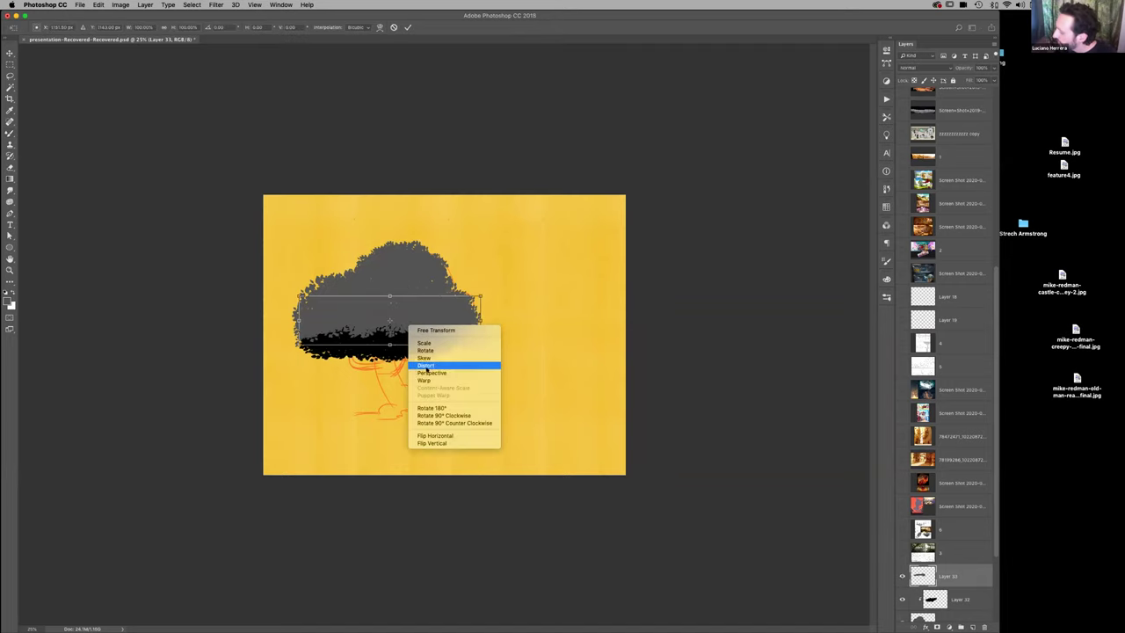
pyautogui.click(440, 380)
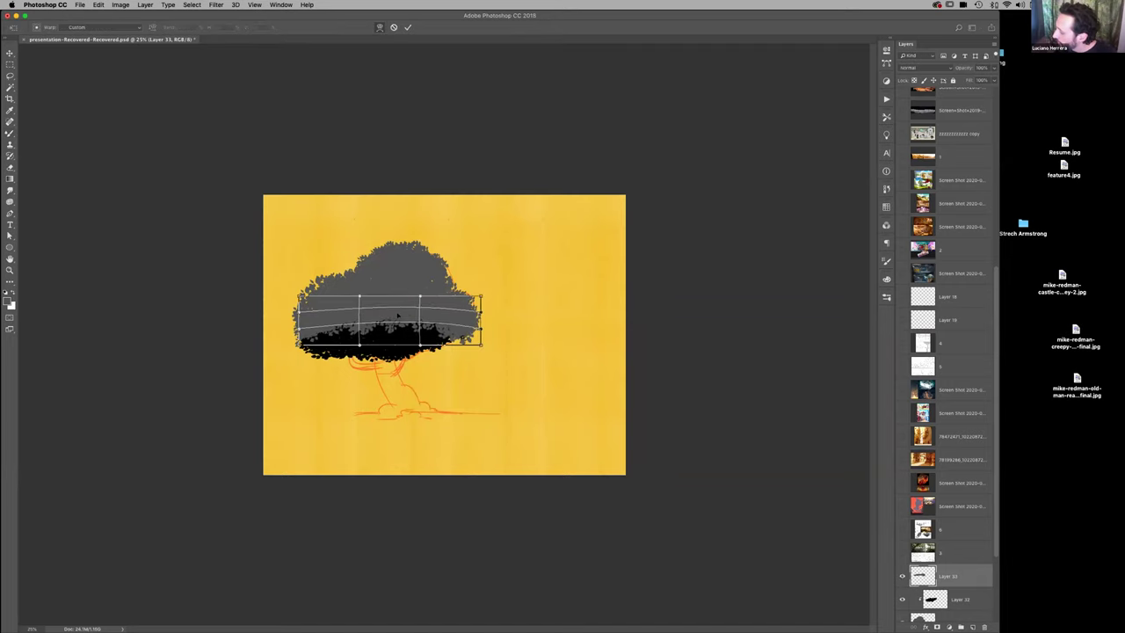
pyautogui.moveTo(461, 331); pyautogui.dragTo(460, 328)
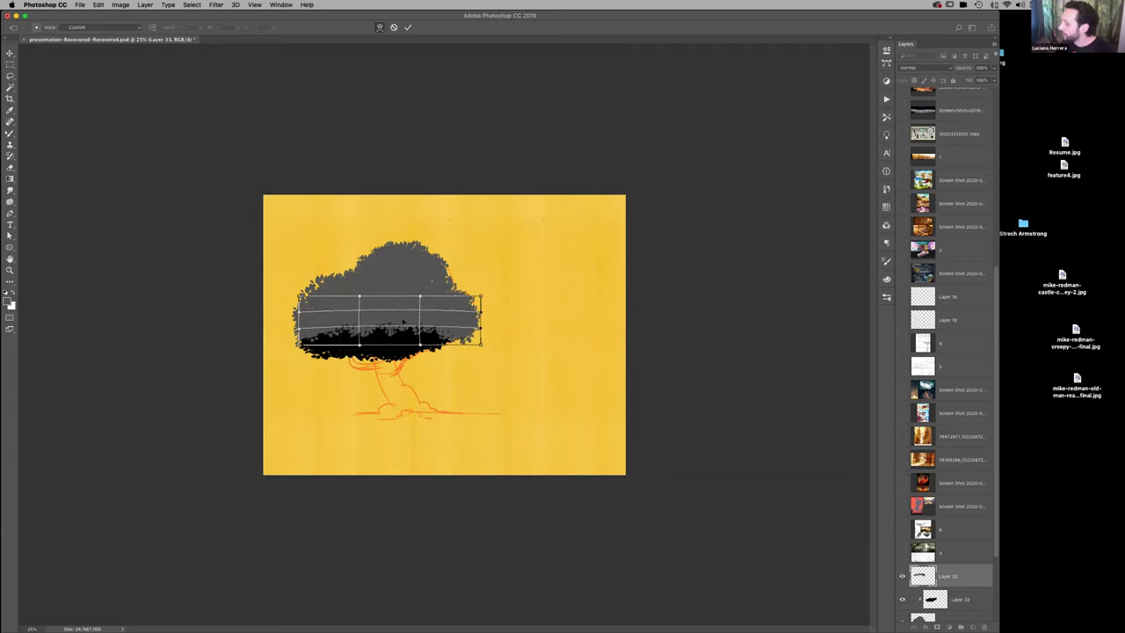
pyautogui.press('Return')
pyautogui.press('b')
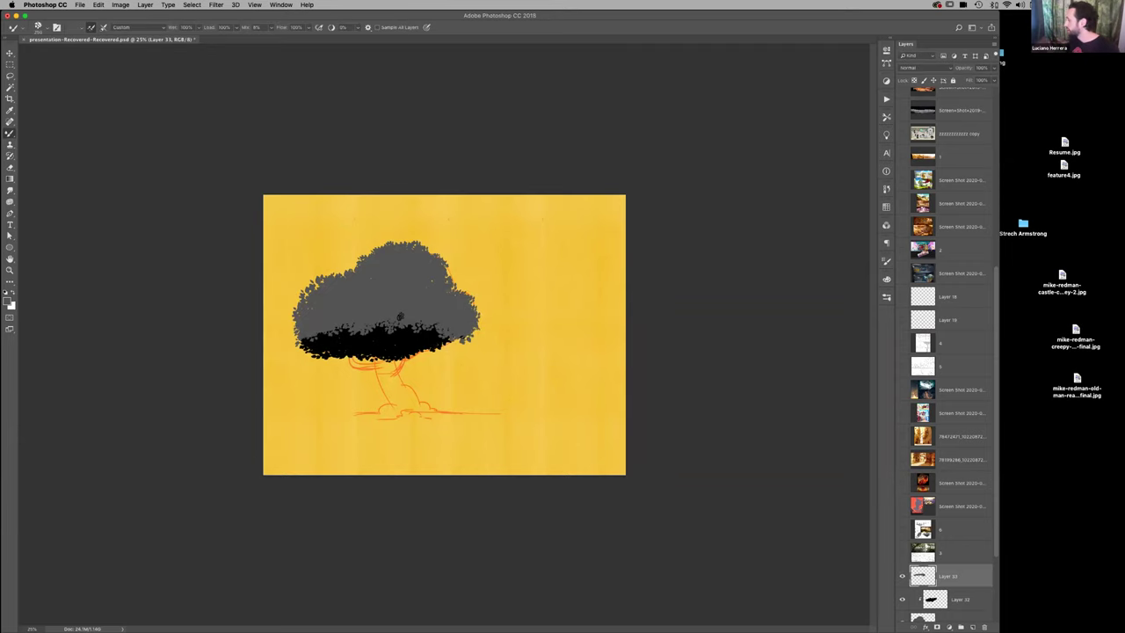
# Raise the clipped shadow layer's lightness to +22 with Hue/Saturation
pyautogui.click(960, 597)
pyautogui.press('super+u')
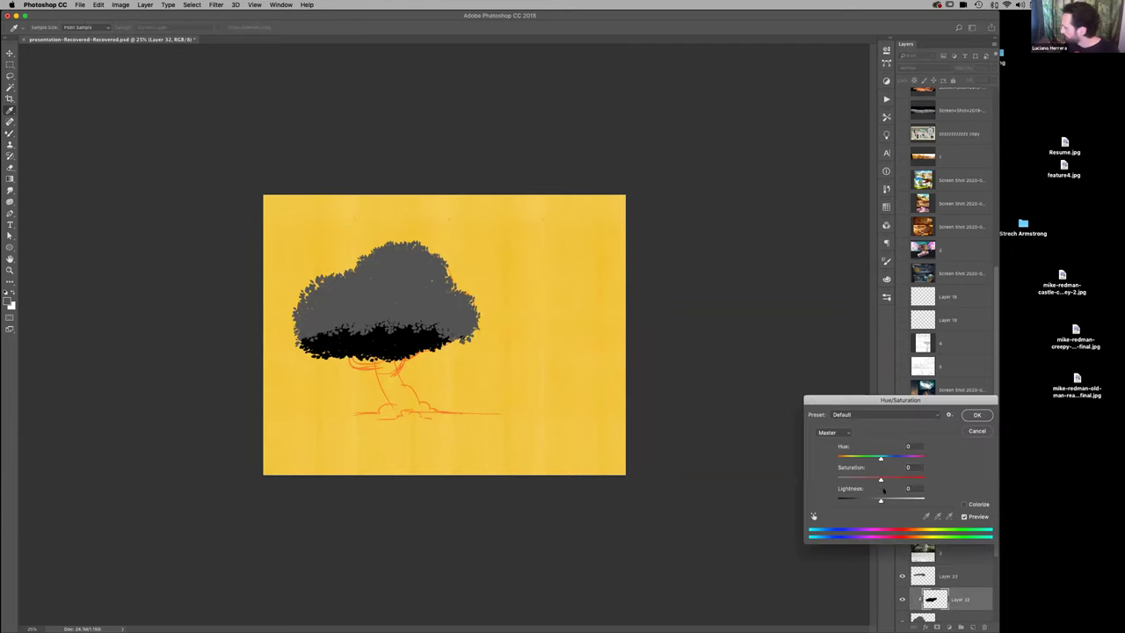
pyautogui.moveTo(880, 499); pyautogui.dragTo(890, 499)
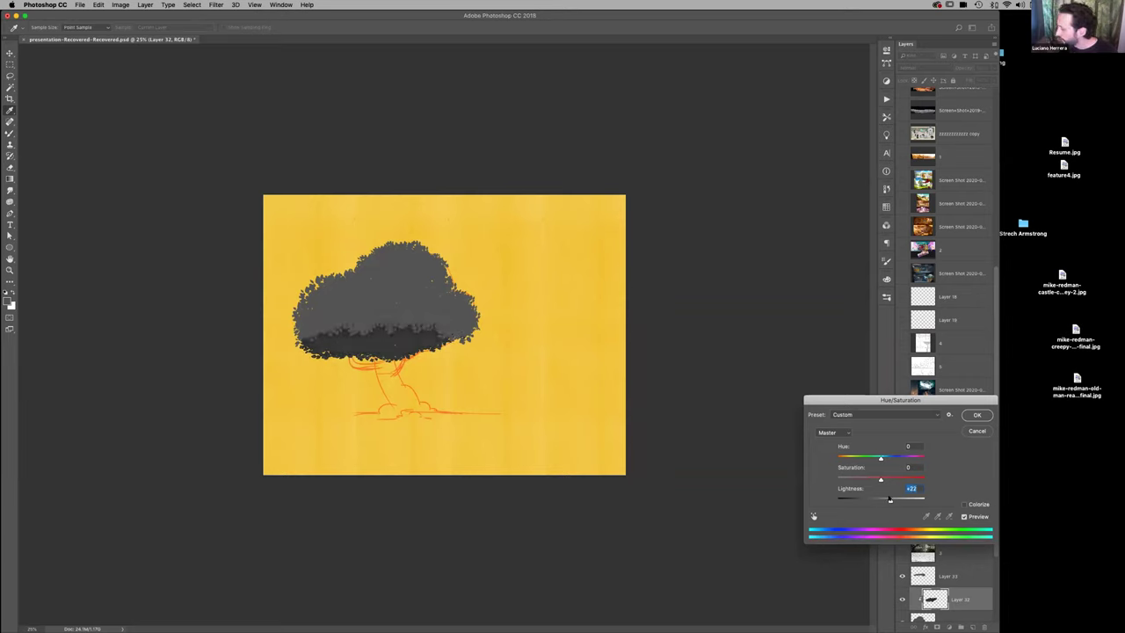
pyautogui.click(974, 415)
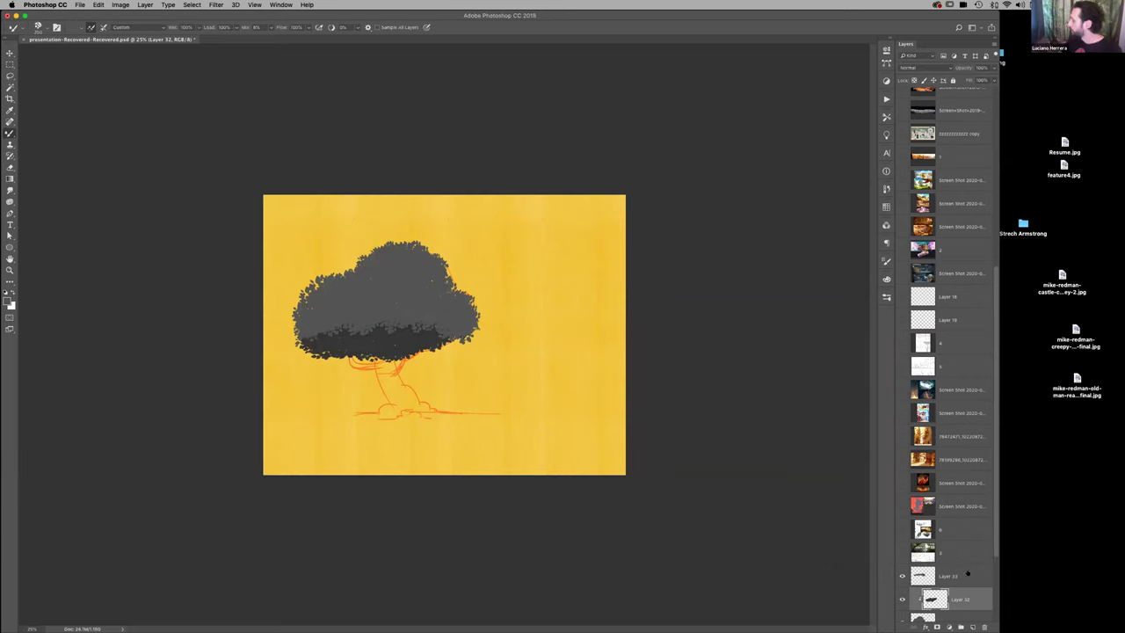
# Add a new layer beneath the grey leaf layer and choose the first brush in the MOONGIRL BG BRUSHES set
pyautogui.click(967, 574)
pyautogui.moveTo(967, 596); pyautogui.dragTo(972, 627)
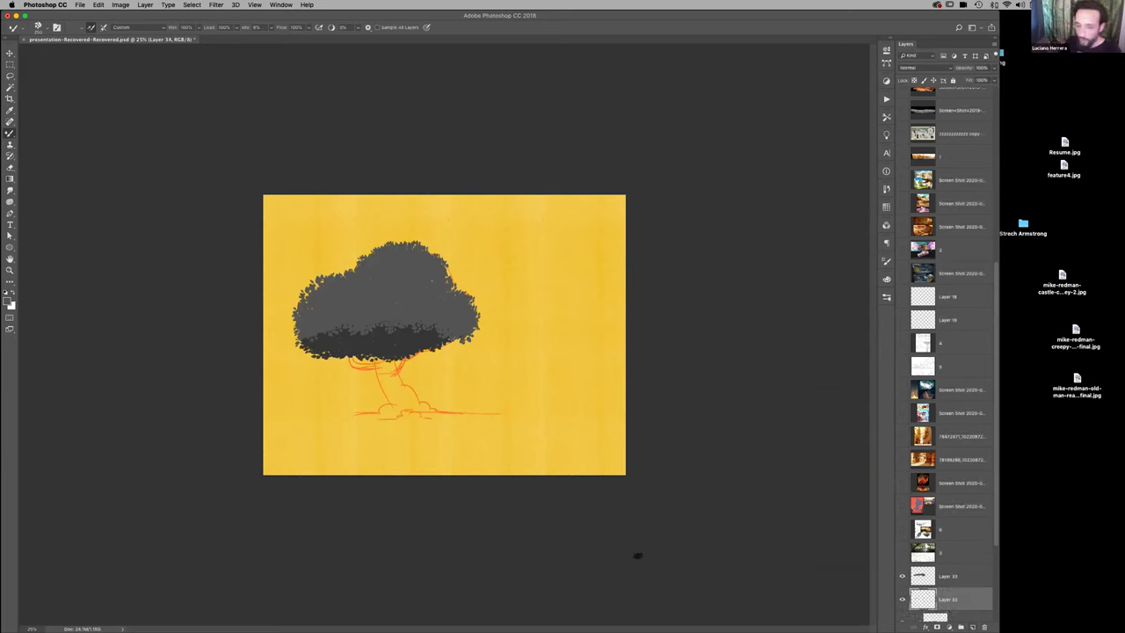
pyautogui.press('F5')
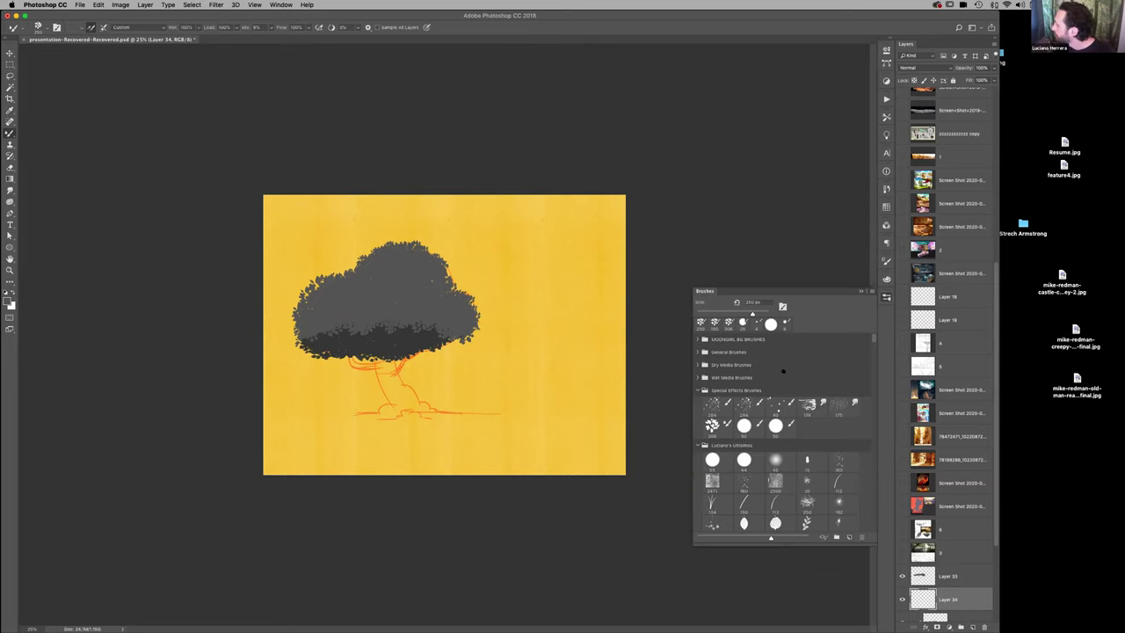
pyautogui.click(700, 339)
pyautogui.click(709, 352)
pyautogui.press('F5')
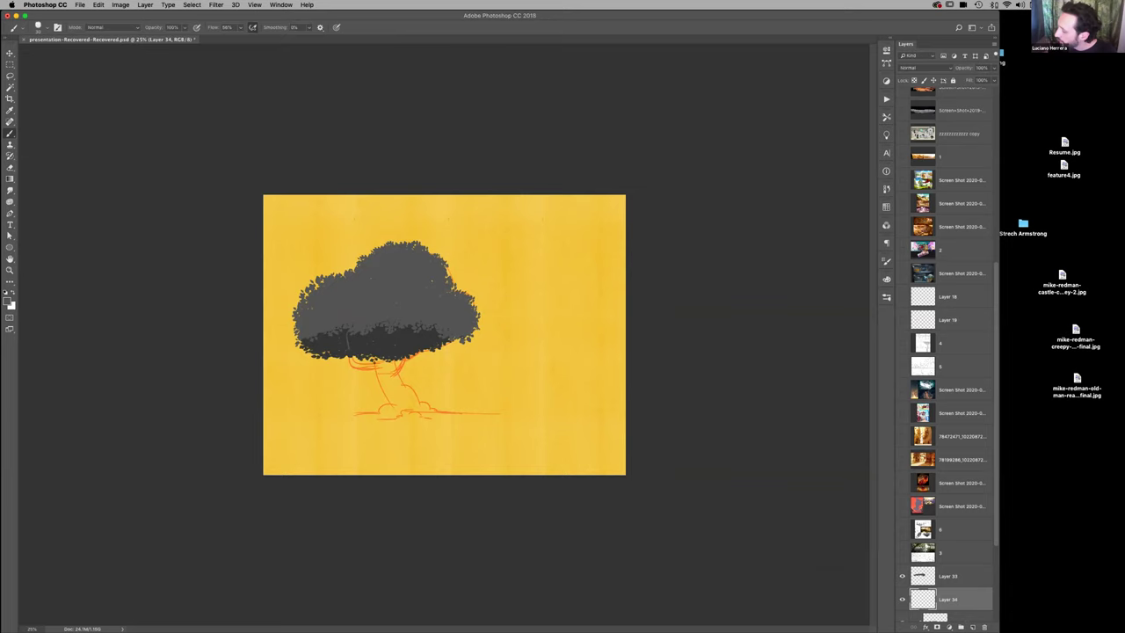
# Paint a curved black branch rising into the canopy from the trunk's left side
pyautogui.press('x')
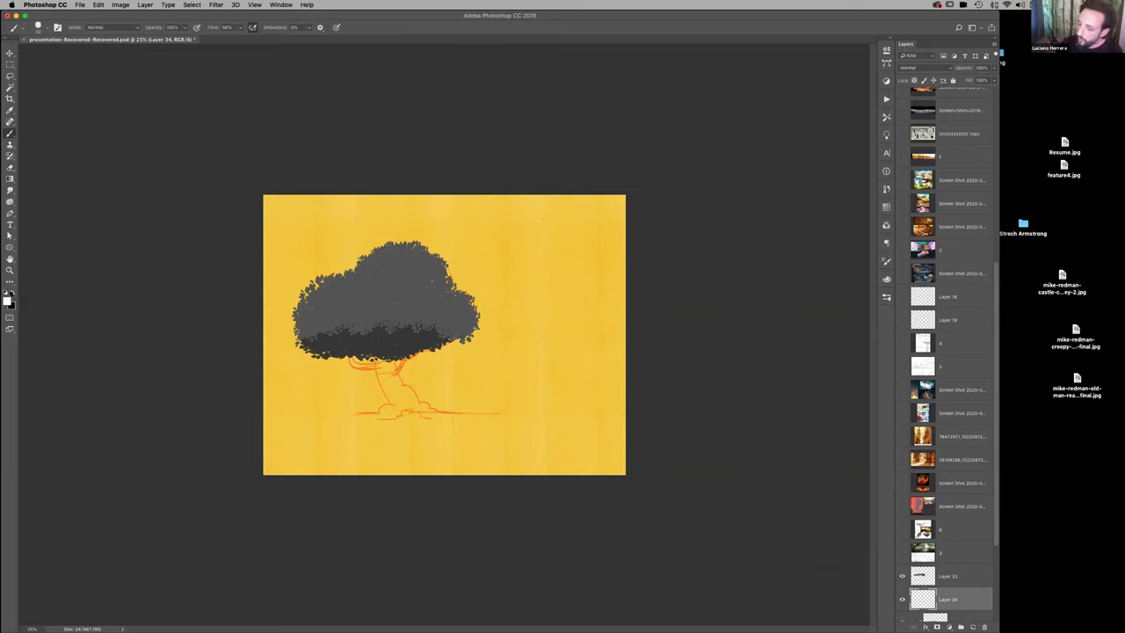
pyautogui.moveTo(347, 337); pyautogui.dragTo(375, 368)
pyautogui.press('super+z')
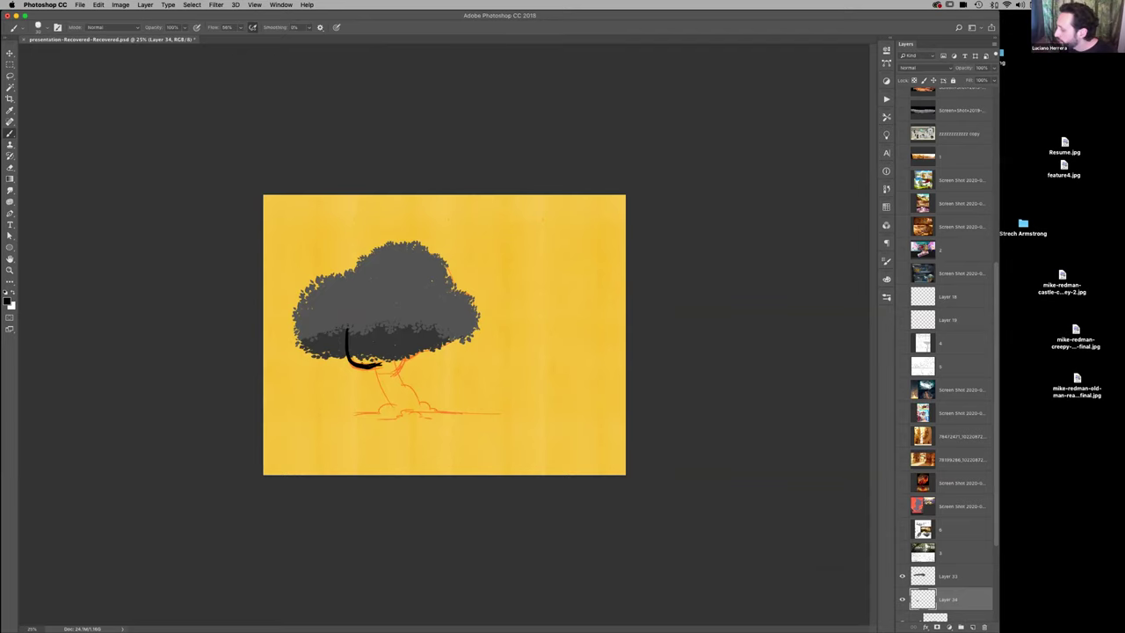
# Fill in the leaning trunk with long black strokes from under the canopy down to the ground line
pyautogui.moveTo(369, 331)
pyautogui.mouseDown()
pyautogui.moveTo(383, 381)
pyautogui.moveTo(404, 412)
pyautogui.mouseUp()
pyautogui.moveTo(375, 365); pyautogui.dragTo(397, 408)
pyautogui.moveTo(369, 334)
pyautogui.mouseDown()
pyautogui.moveTo(394, 406)
pyautogui.moveTo(372, 330)
pyautogui.moveTo(410, 408)
pyautogui.mouseUp()
pyautogui.moveTo(389, 359); pyautogui.dragTo(410, 406)
pyautogui.moveTo(382, 327); pyautogui.dragTo(404, 393)
pyautogui.moveTo(383, 334)
pyautogui.mouseDown()
pyautogui.moveTo(411, 404)
pyautogui.moveTo(386, 341)
pyautogui.mouseUp()
pyautogui.moveTo(388, 355); pyautogui.dragTo(411, 400)
pyautogui.moveTo(387, 334); pyautogui.dragTo(409, 405)
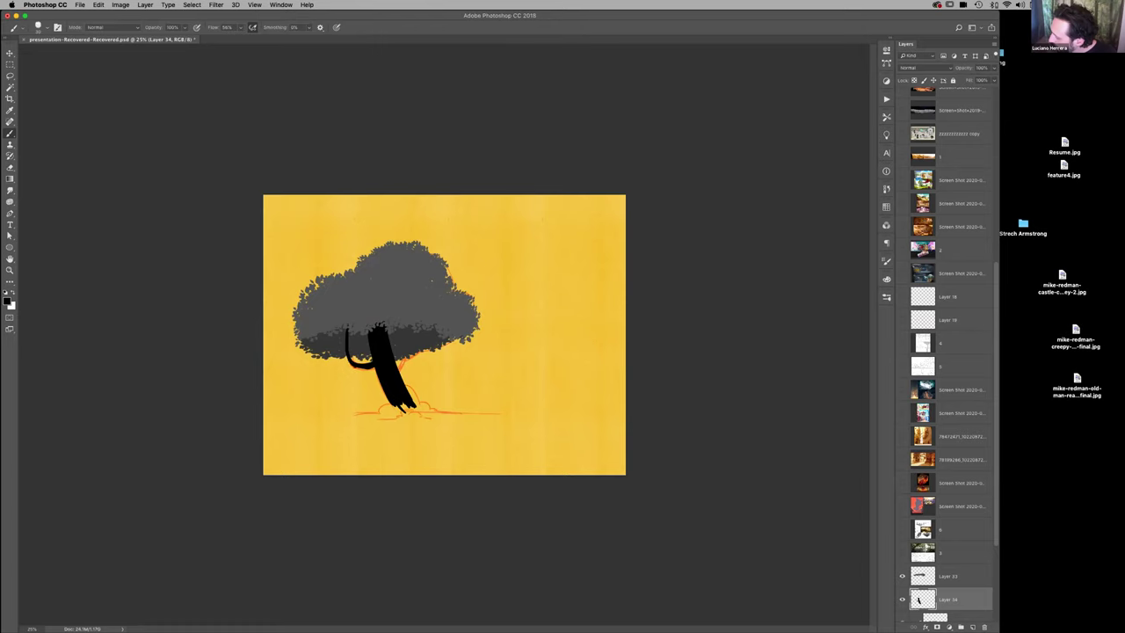
# Paint small black offshoots on the left branch and between it and the trunk
pyautogui.moveTo(342, 326)
pyautogui.mouseDown()
pyautogui.moveTo(347, 346)
pyautogui.moveTo(365, 352)
pyautogui.mouseUp()
pyautogui.press('super+z')
pyautogui.press('super+z')
pyautogui.press('super+z')
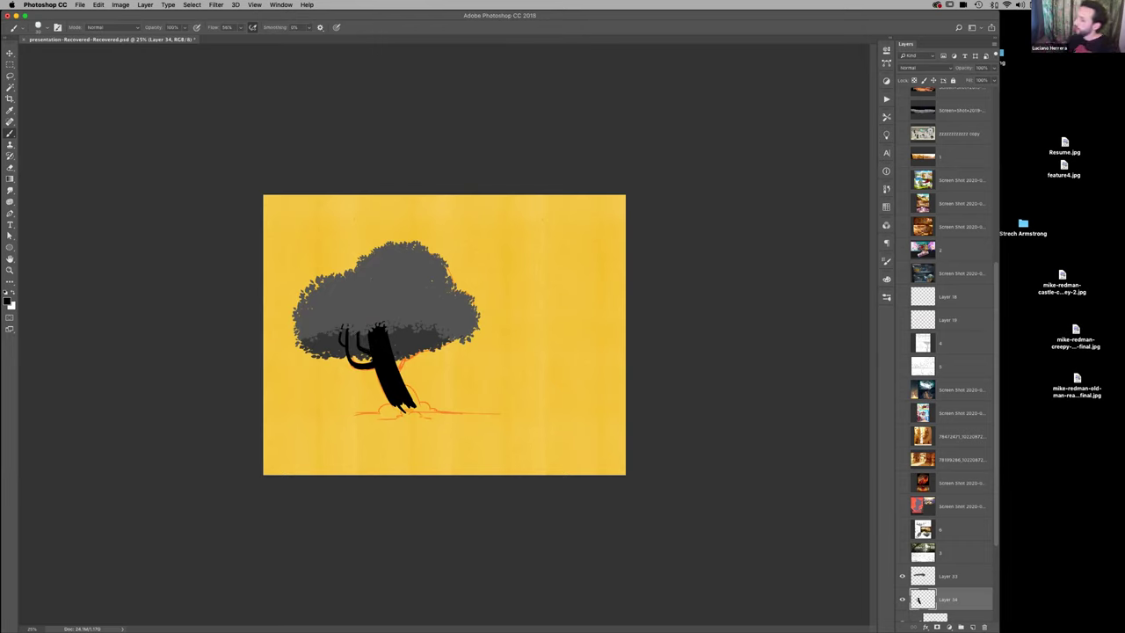
# Try to paint a branch on the trunk's right side under the canopy
pyautogui.moveTo(425, 333)
pyautogui.mouseDown()
pyautogui.moveTo(426, 364)
pyautogui.moveTo(411, 326)
pyautogui.mouseUp()
pyautogui.press('super+z')
pyautogui.press('super+z')
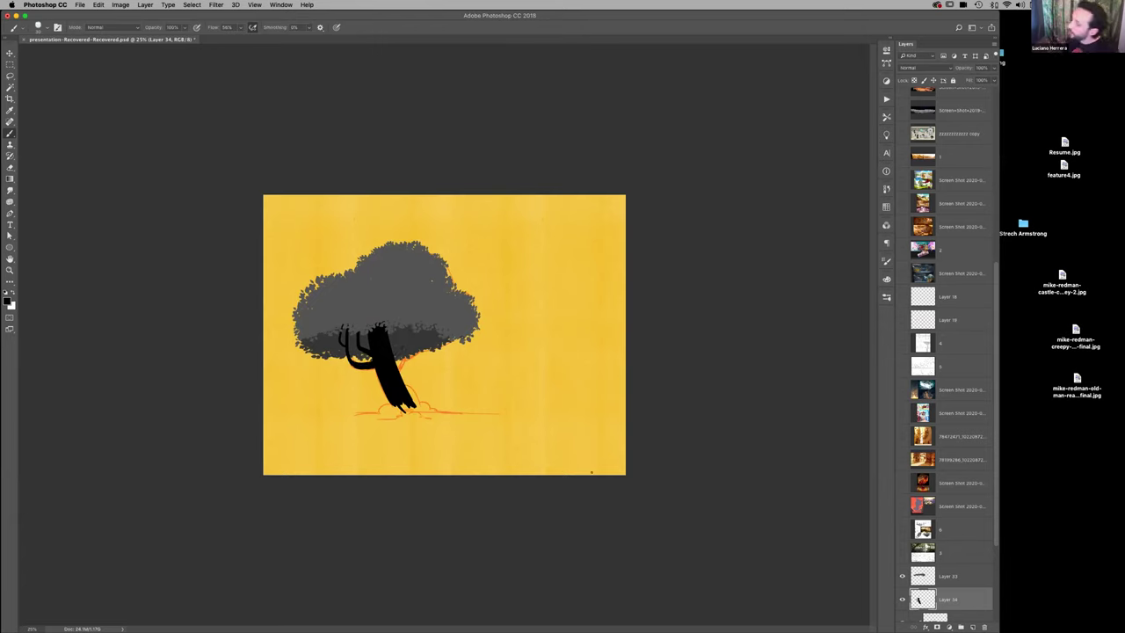
# Enlarge the eraser and remove the small branch between the left branch and the trunk
pyautogui.press('e')
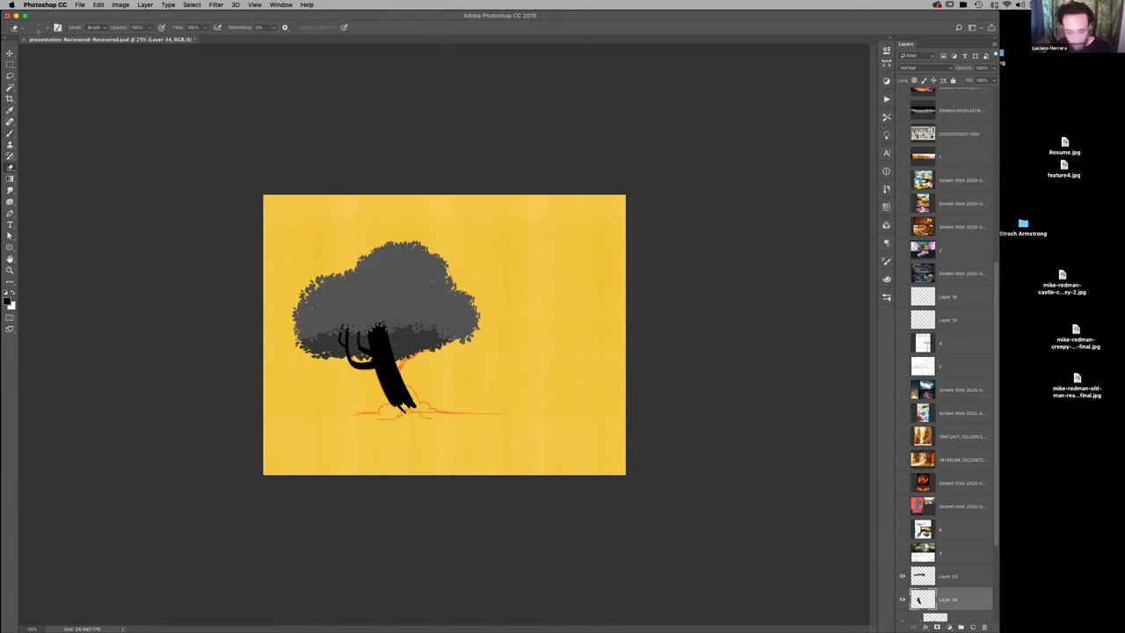
pyautogui.press(']')
pyautogui.press(']')
pyautogui.press(']')
pyautogui.press(']')
pyautogui.press(']')
pyautogui.moveTo(359, 334); pyautogui.dragTo(359, 350)
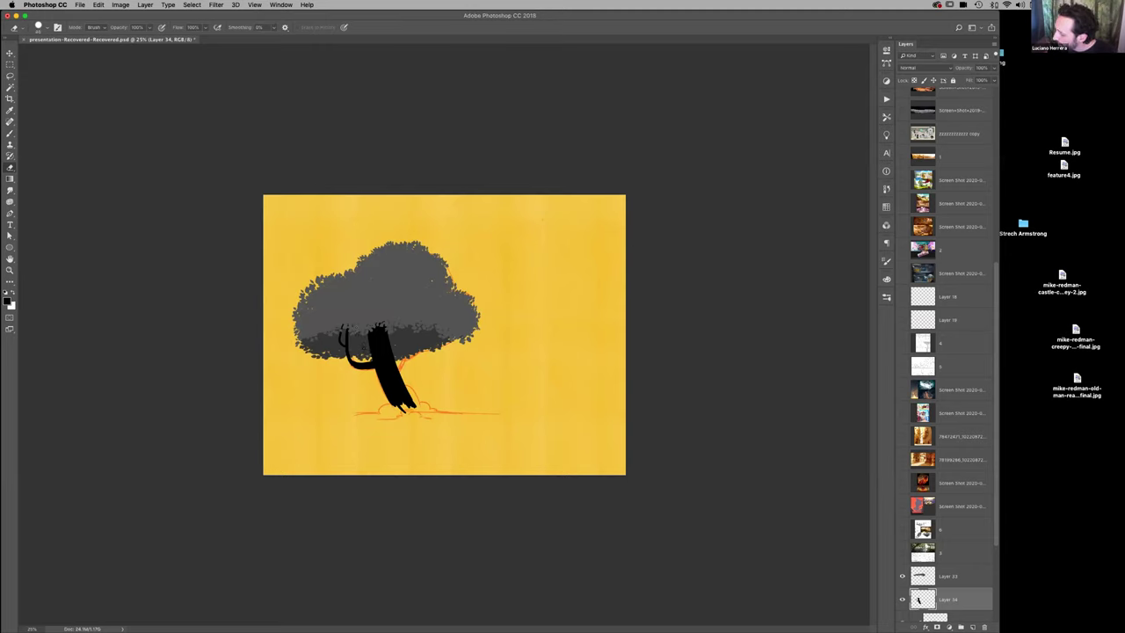
# Repaint the small black branch between the left branch and the trunk
pyautogui.press('b')
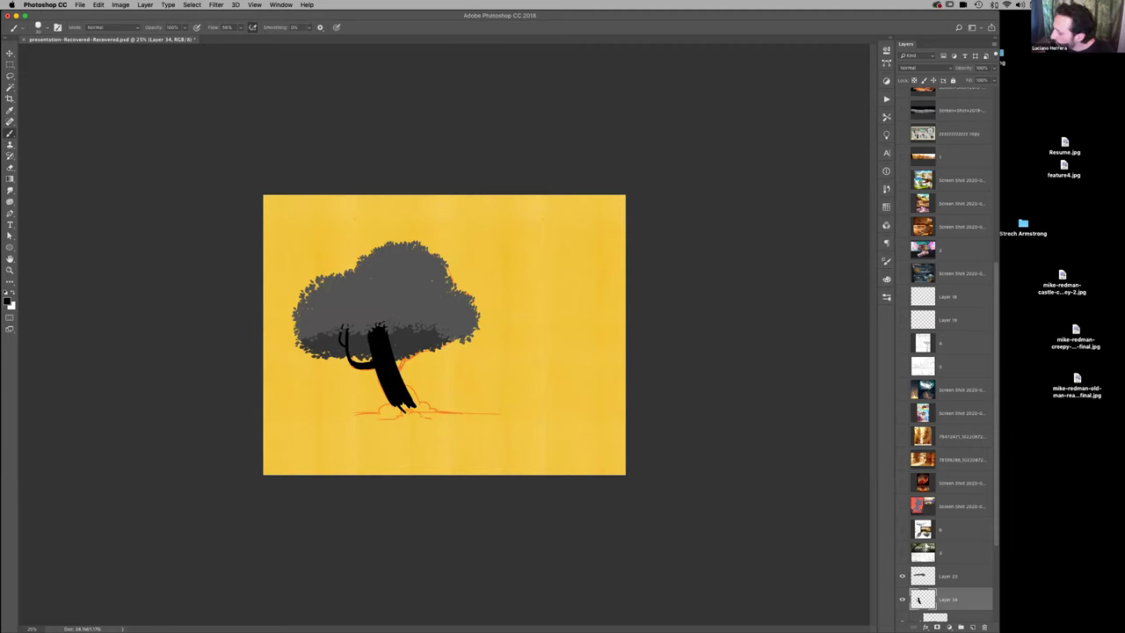
pyautogui.click(367, 349)
pyautogui.click(364, 350)
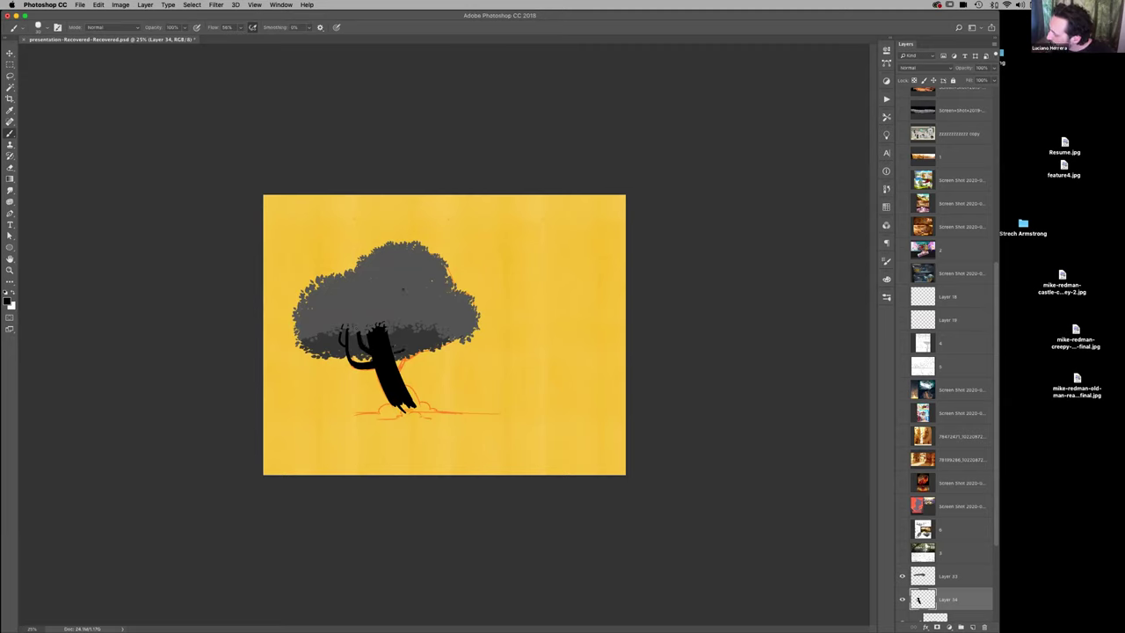
# Paint a forked black branch with upward twigs from the trunk's right side into the canopy's shadow
pyautogui.moveTo(393, 350)
pyautogui.mouseDown()
pyautogui.moveTo(422, 326)
pyautogui.moveTo(411, 341)
pyautogui.mouseUp()
pyautogui.press('super+z')
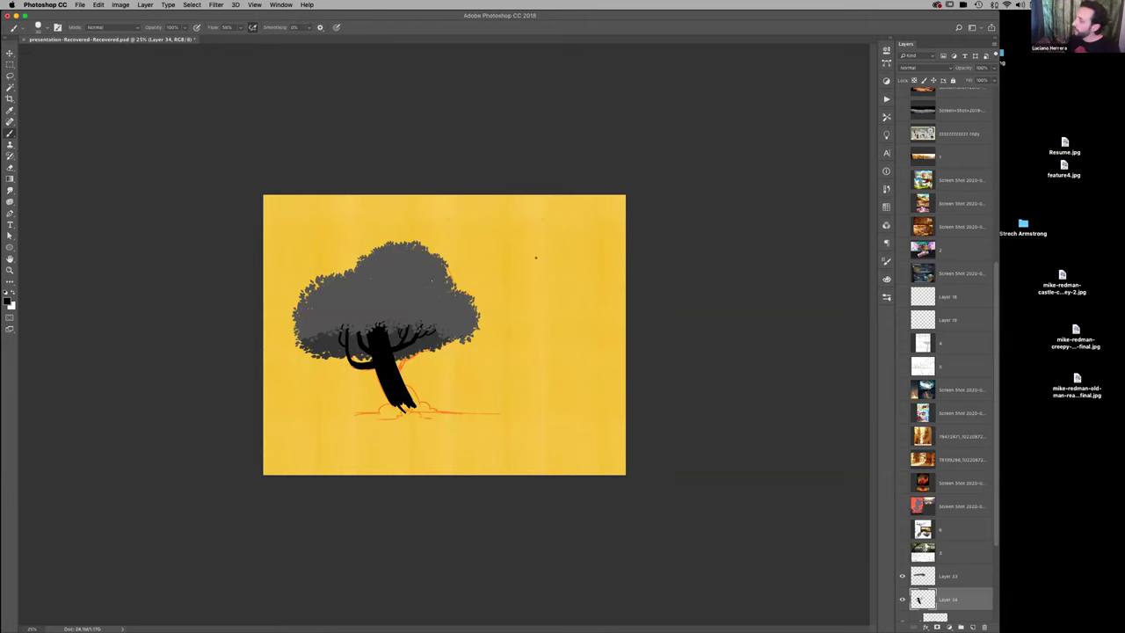
pyautogui.press('e')
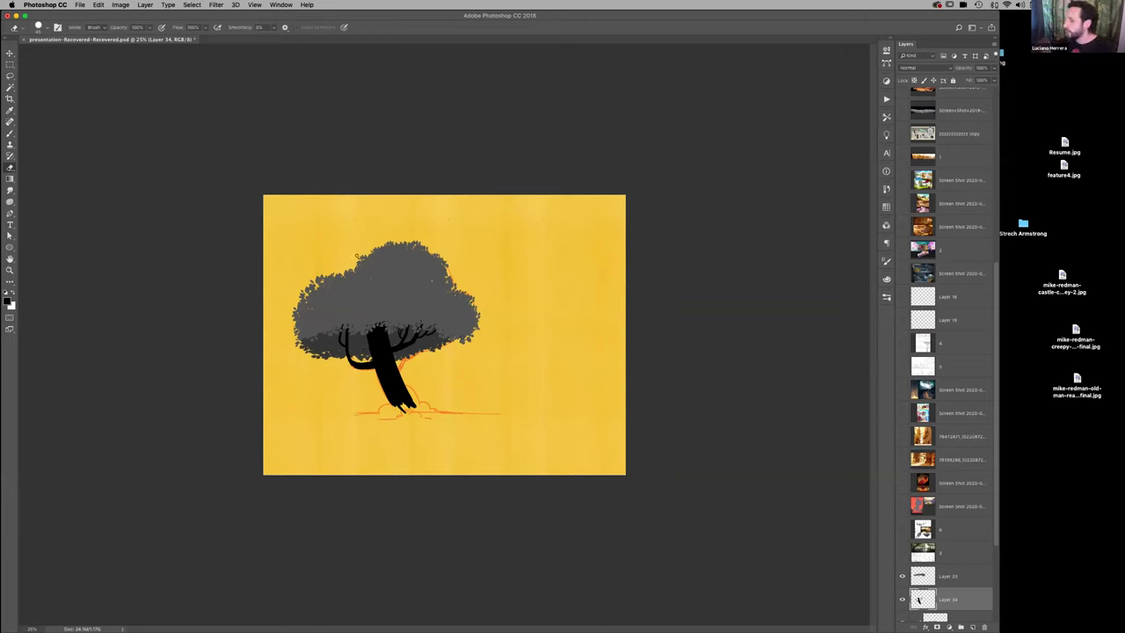
pyautogui.press('b')
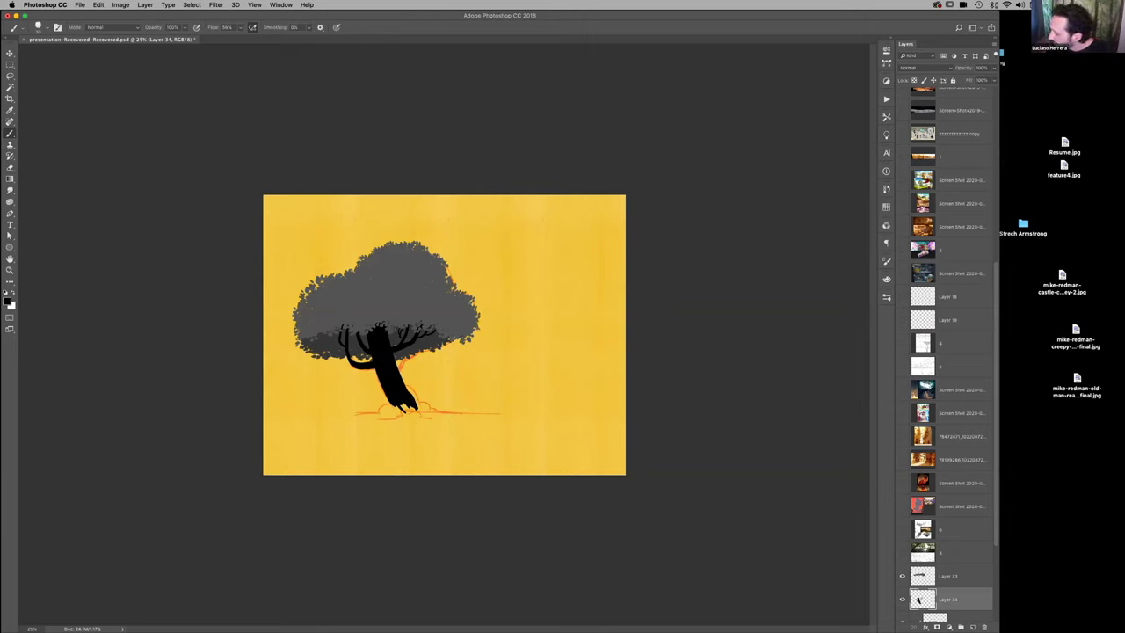
# Paint black roots spreading from both sides and the front of the trunk's base along the sketched ground line
pyautogui.moveTo(410, 389)
pyautogui.mouseDown()
pyautogui.moveTo(418, 409)
pyautogui.moveTo(397, 409)
pyautogui.moveTo(443, 410)
pyautogui.mouseUp()
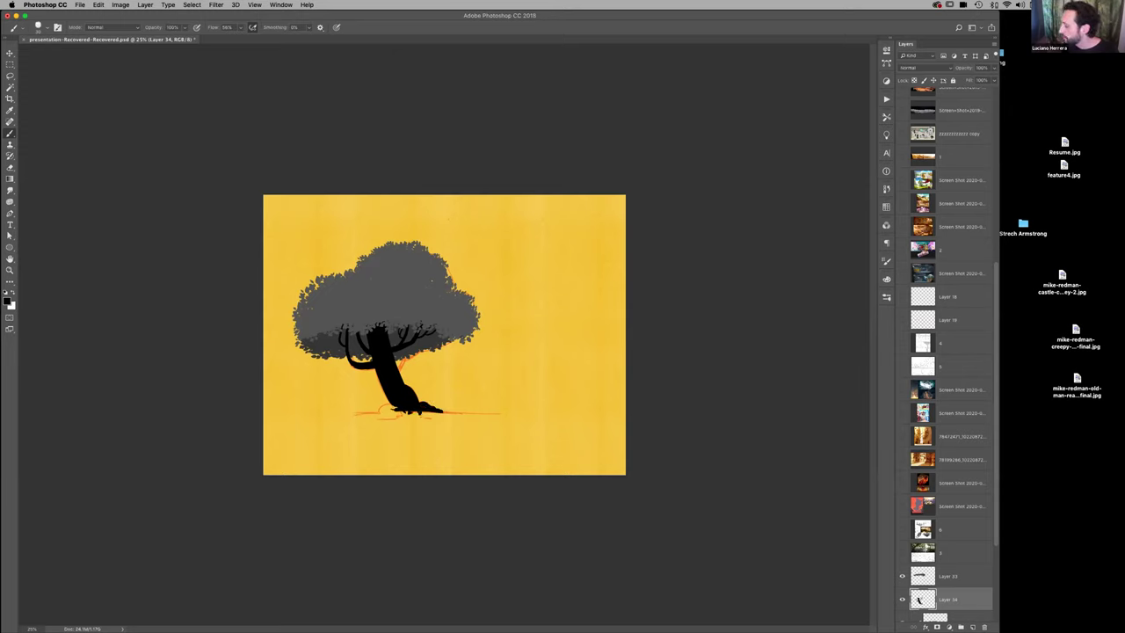
pyautogui.moveTo(418, 417); pyautogui.dragTo(431, 417)
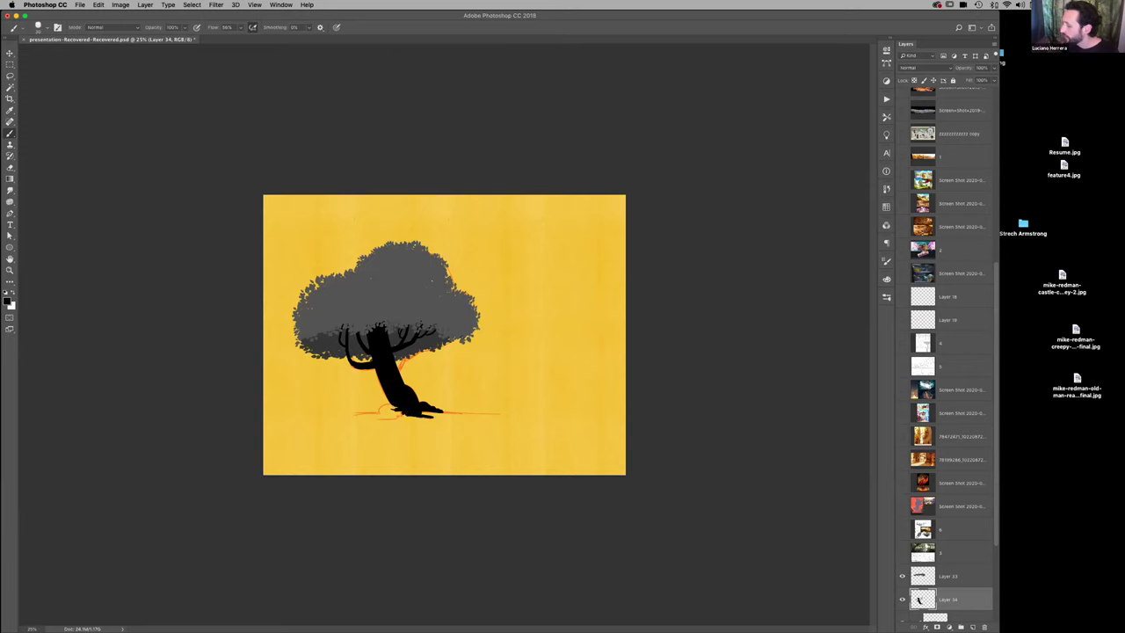
pyautogui.moveTo(378, 410); pyautogui.dragTo(404, 413)
pyautogui.moveTo(385, 413)
pyautogui.mouseDown()
pyautogui.moveTo(368, 413)
pyautogui.moveTo(404, 415)
pyautogui.moveTo(357, 414)
pyautogui.mouseUp()
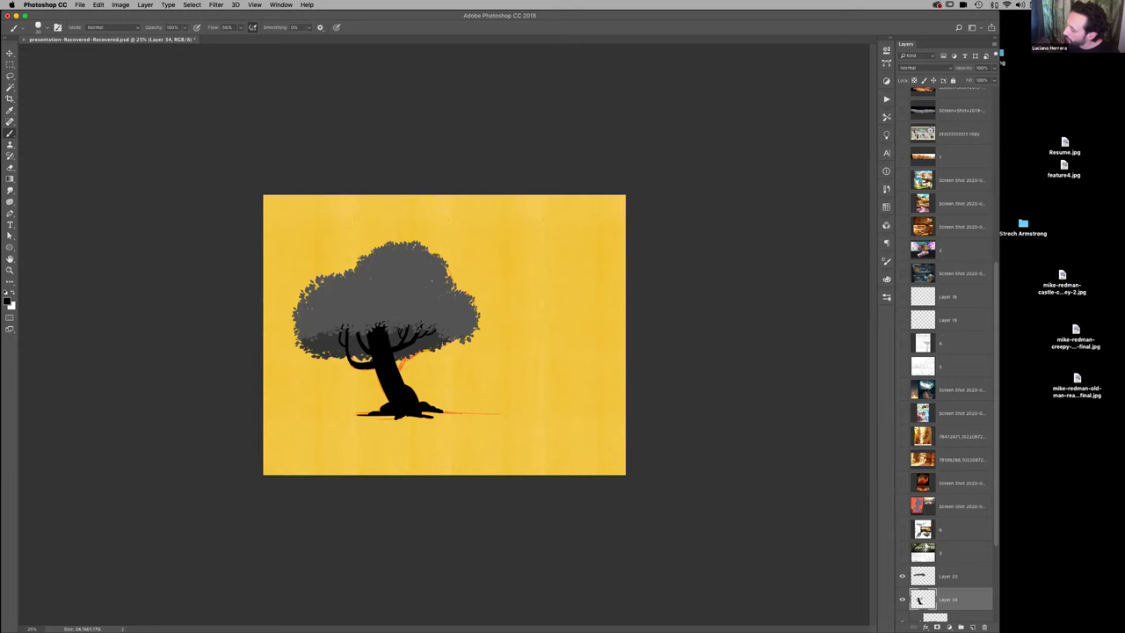
pyautogui.moveTo(392, 419); pyautogui.dragTo(403, 419)
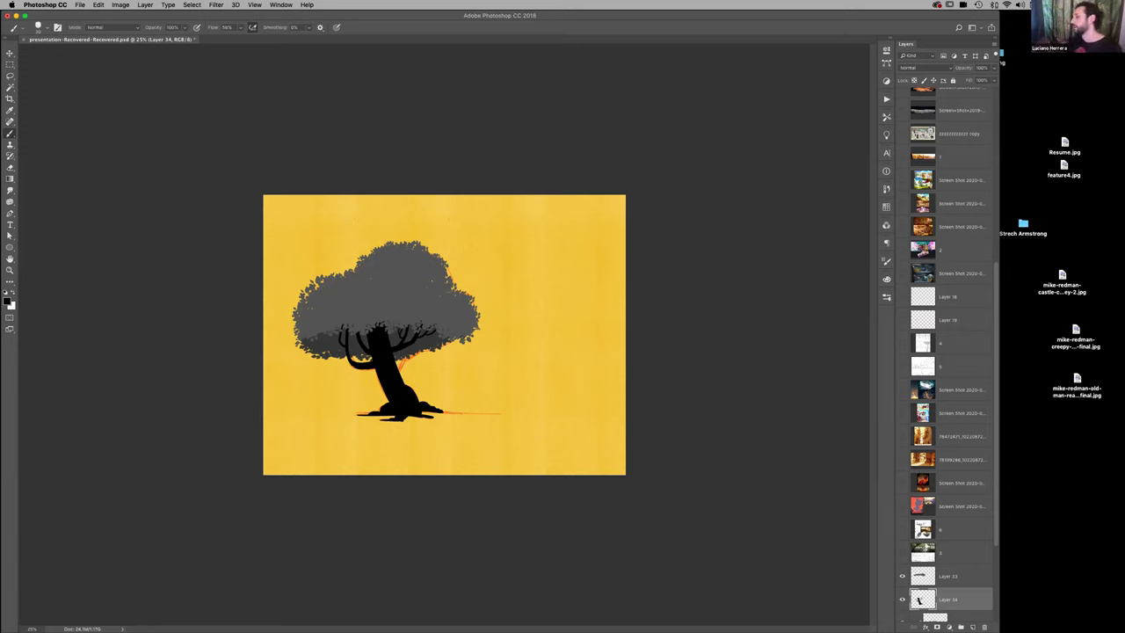
pyautogui.moveTo(403, 422); pyautogui.dragTo(418, 424)
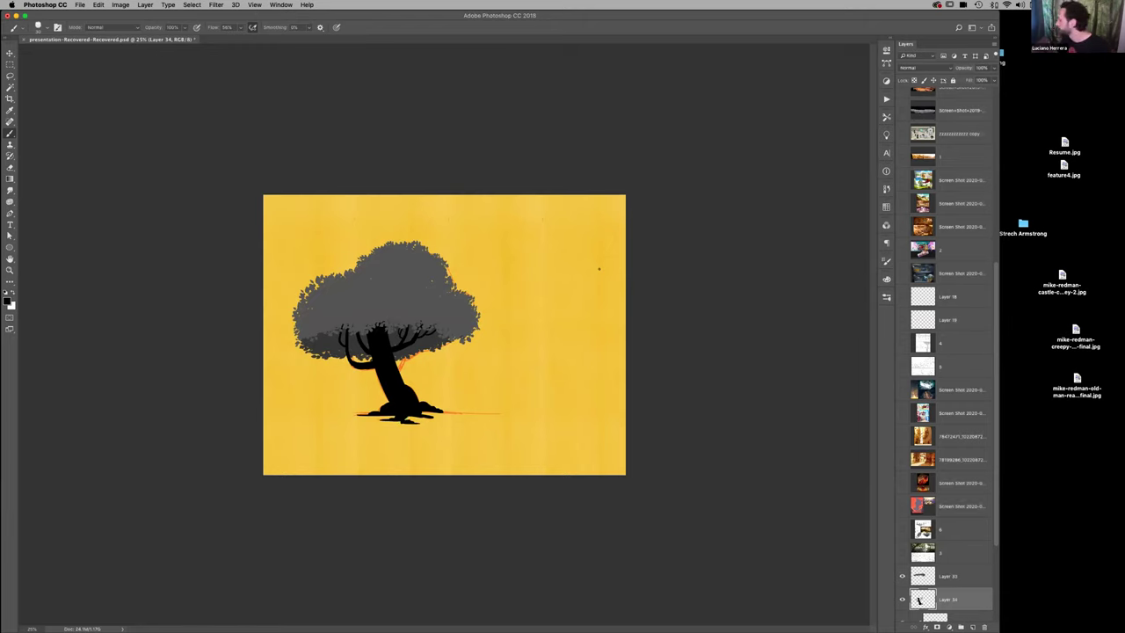
# Add a new layer above the trunk layer and clip it to the trunk
pyautogui.click(972, 583)
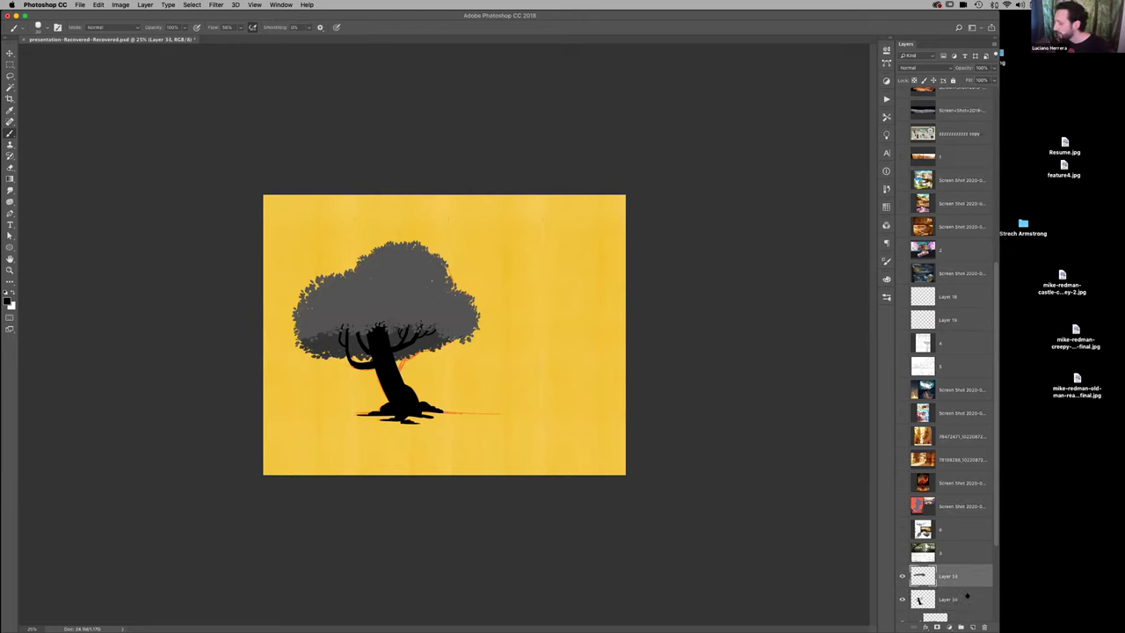
pyautogui.click(973, 624)
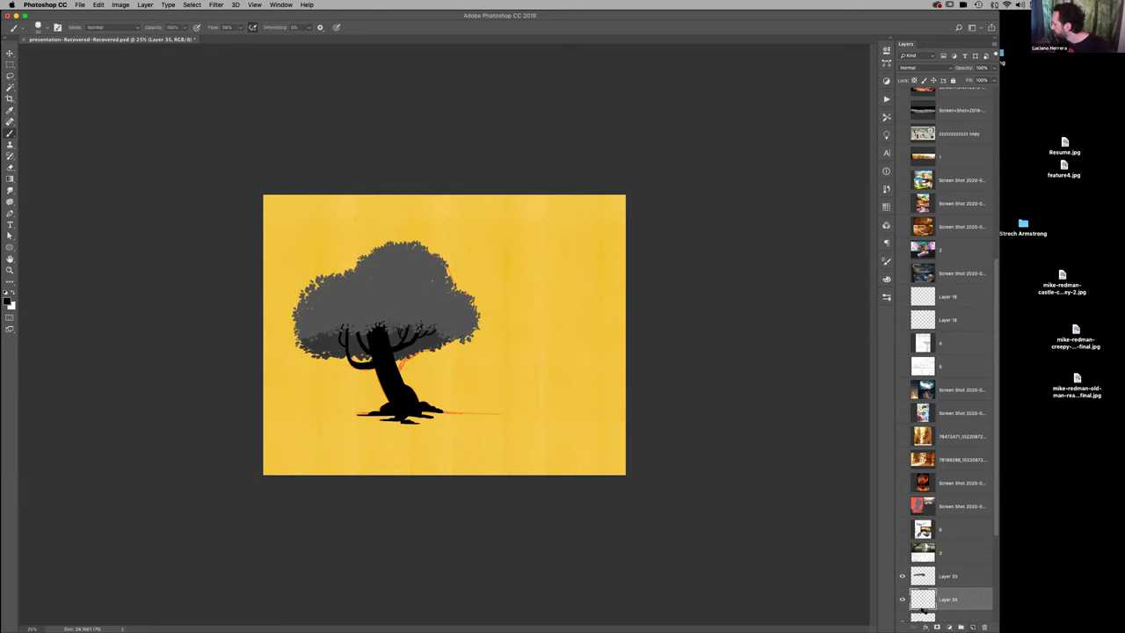
pyautogui.keyDown('alt'); pyautogui.click(921, 609); pyautogui.keyUp('alt')
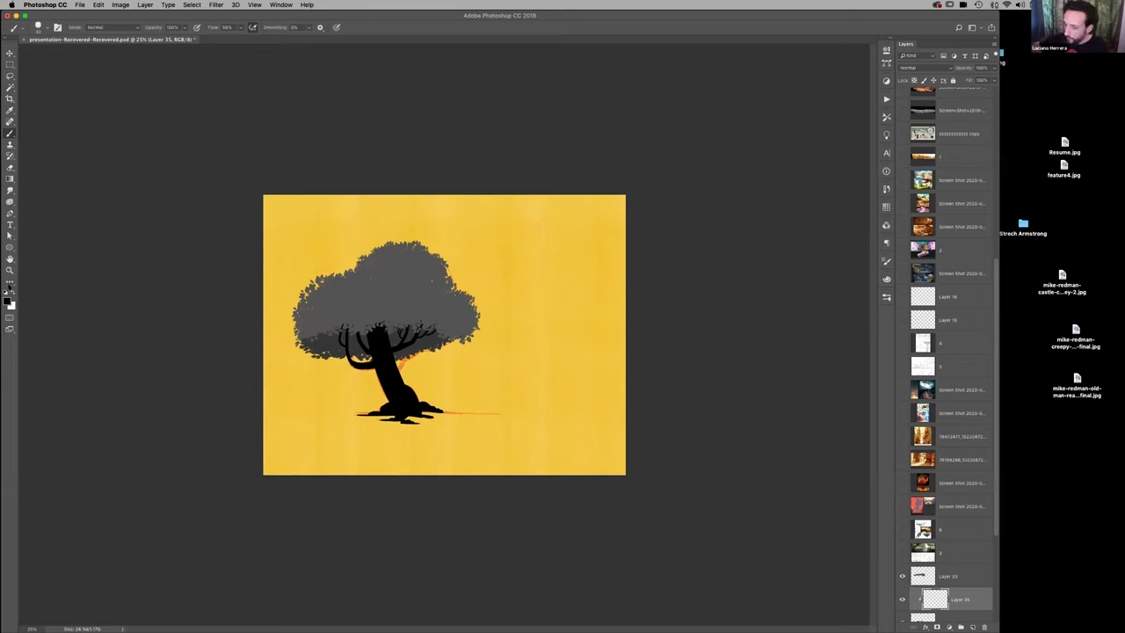
# Choose a light grey swatch and paint thin contour lines down the trunk's right side and around the bulge at its base
pyautogui.click(887, 297)
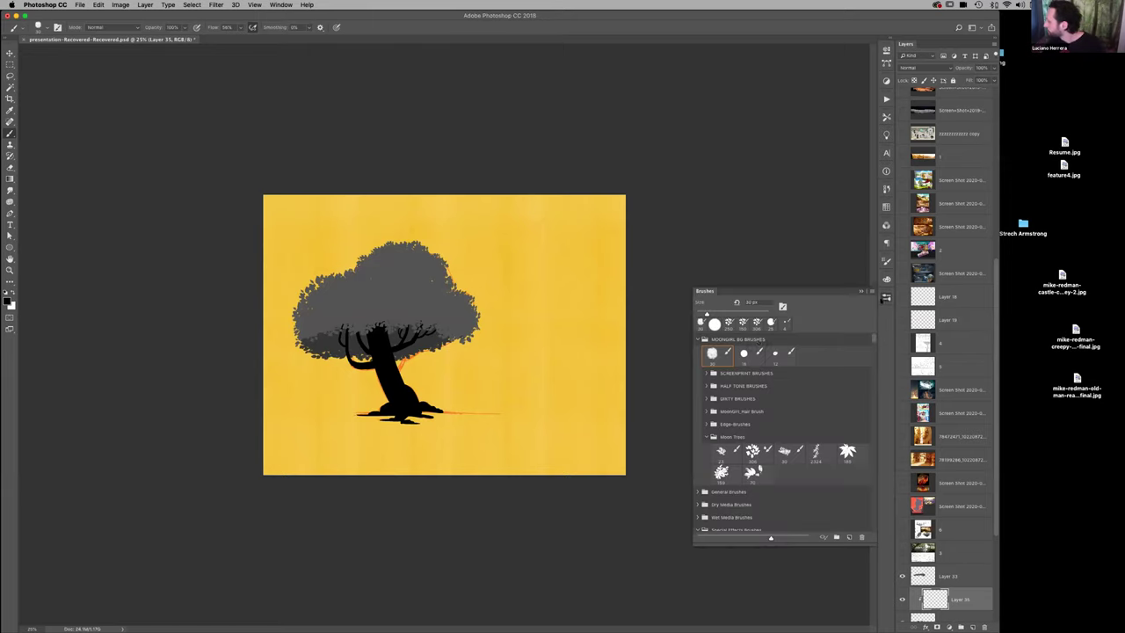
pyautogui.click(886, 207)
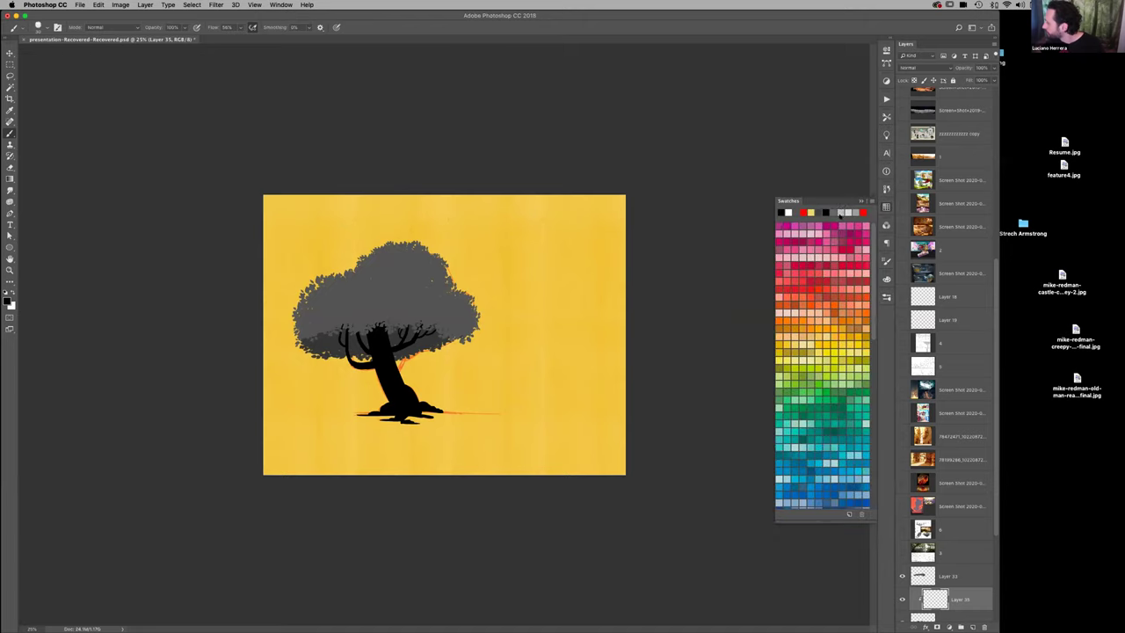
pyautogui.click(840, 213)
pyautogui.click(886, 208)
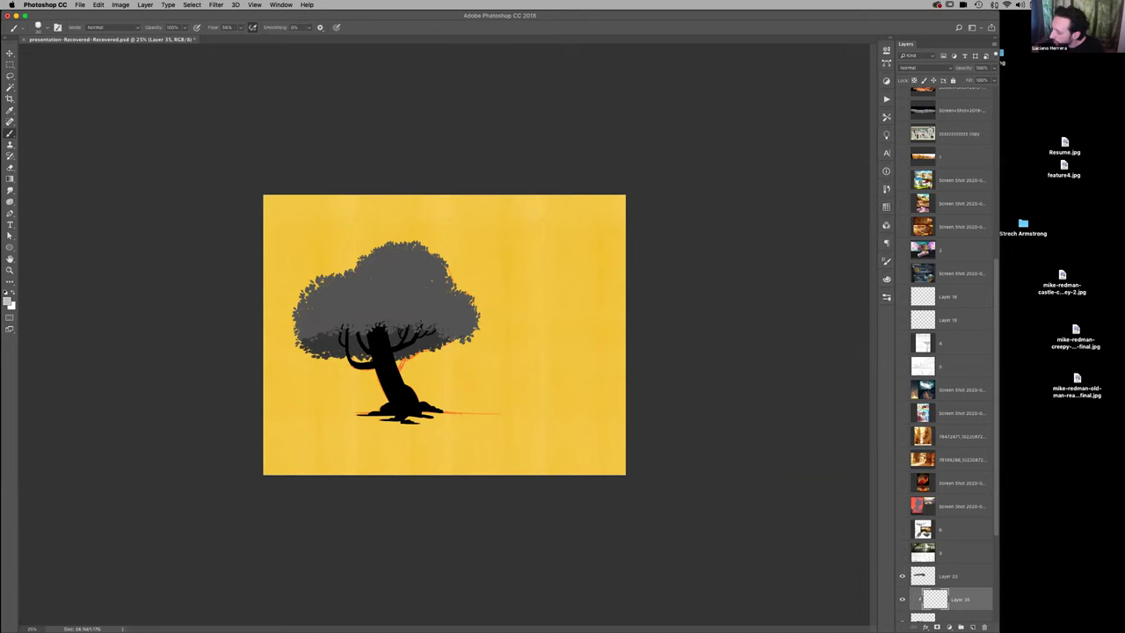
pyautogui.moveTo(393, 367); pyautogui.dragTo(400, 384)
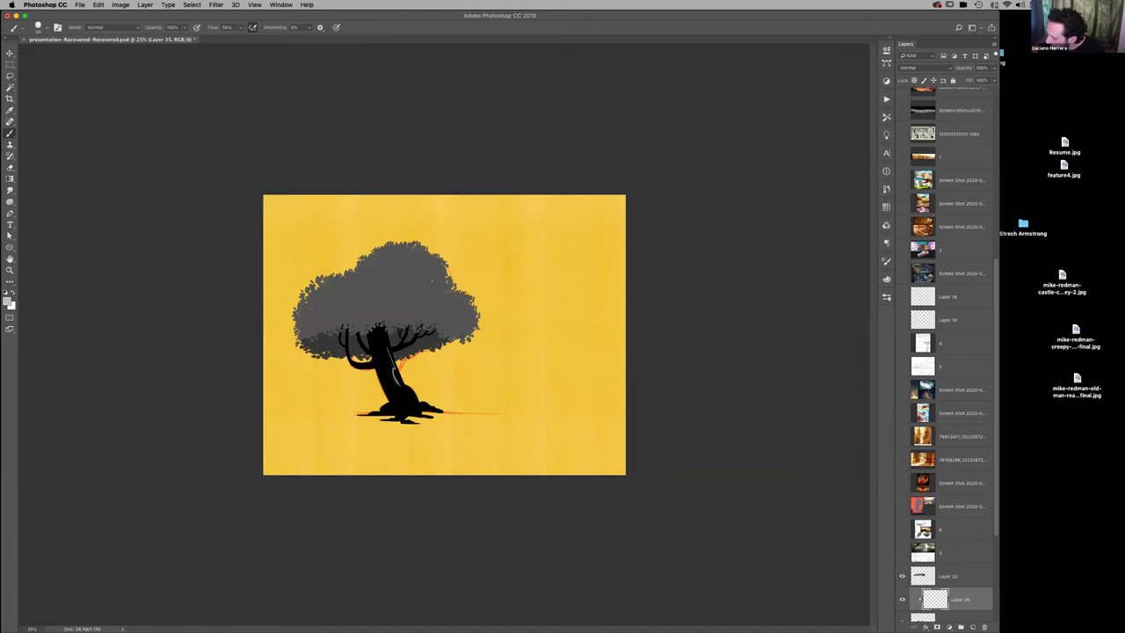
pyautogui.press('super+z')
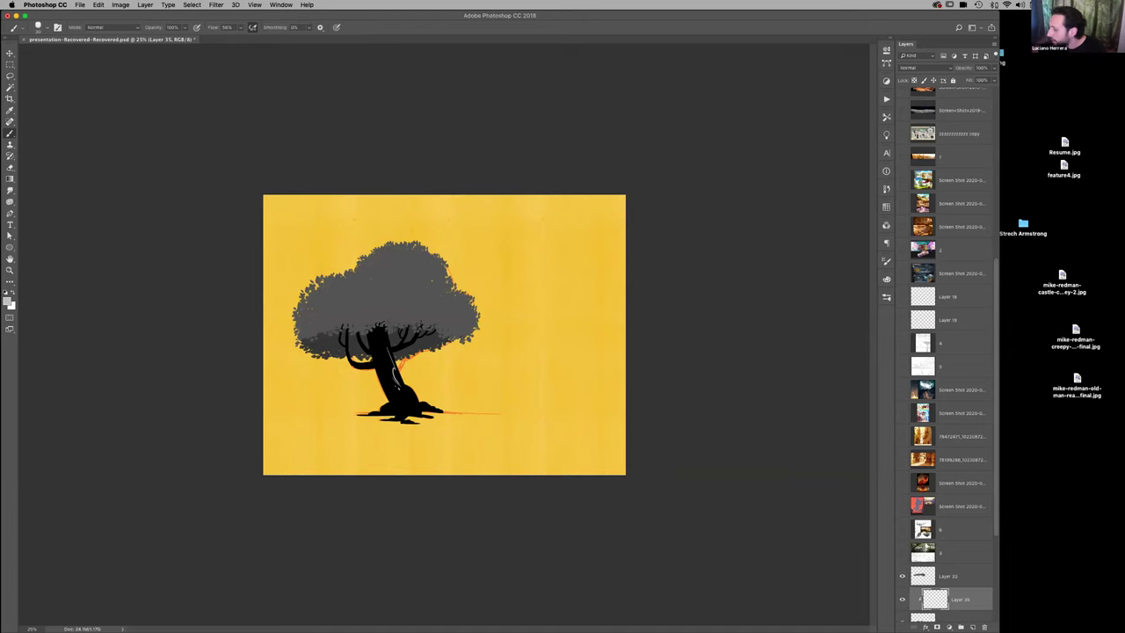
pyautogui.press('super+z')
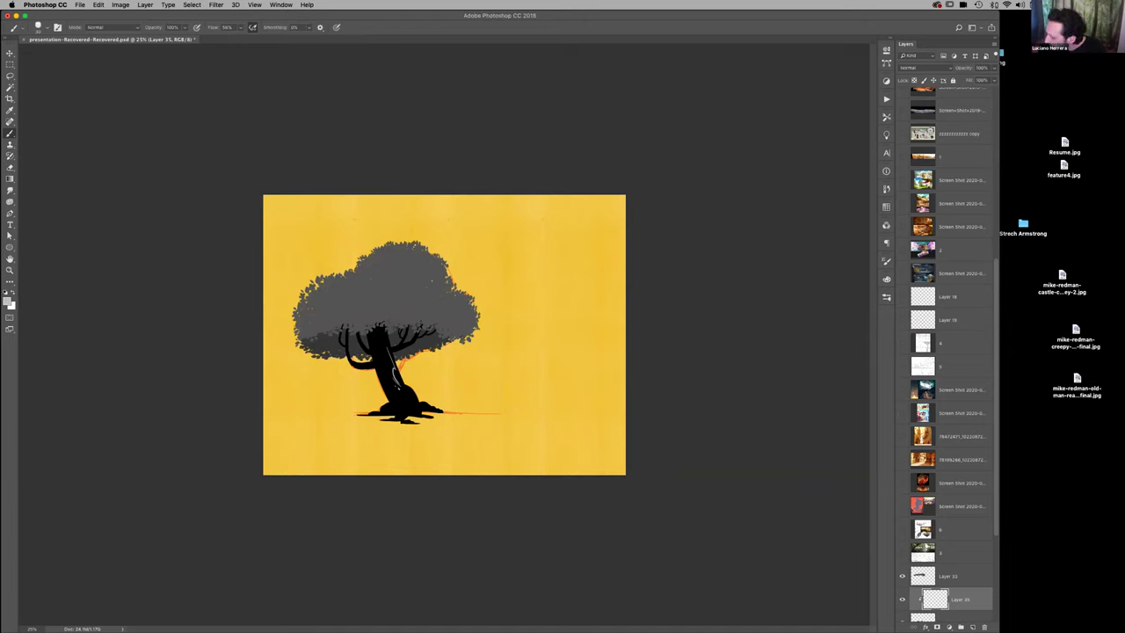
pyautogui.moveTo(408, 391); pyautogui.dragTo(413, 403)
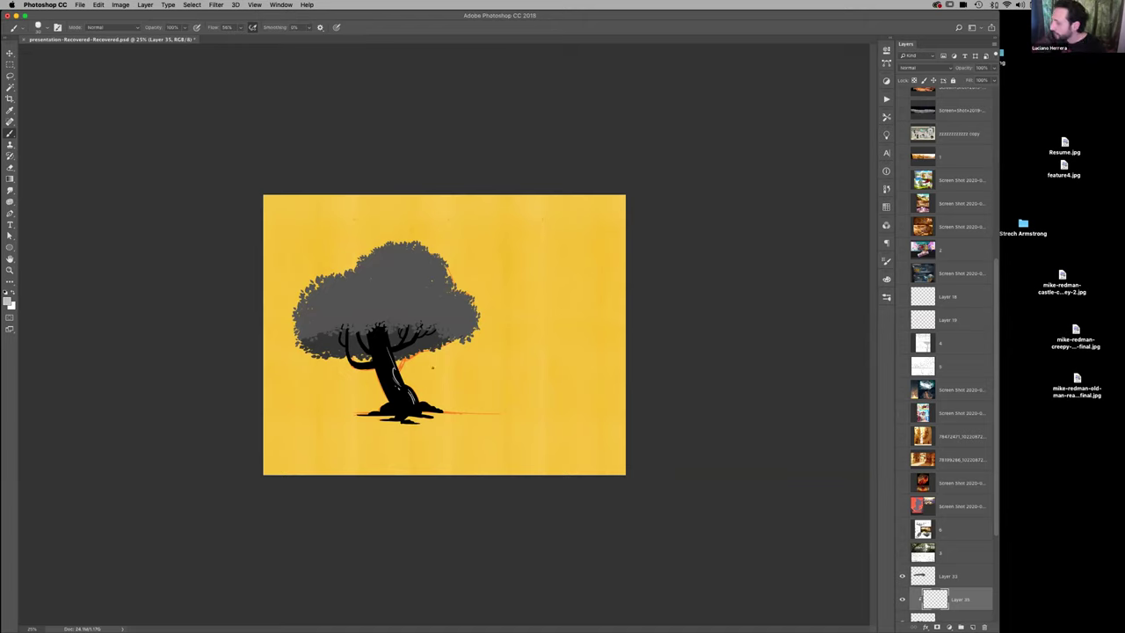
pyautogui.press('super+z')
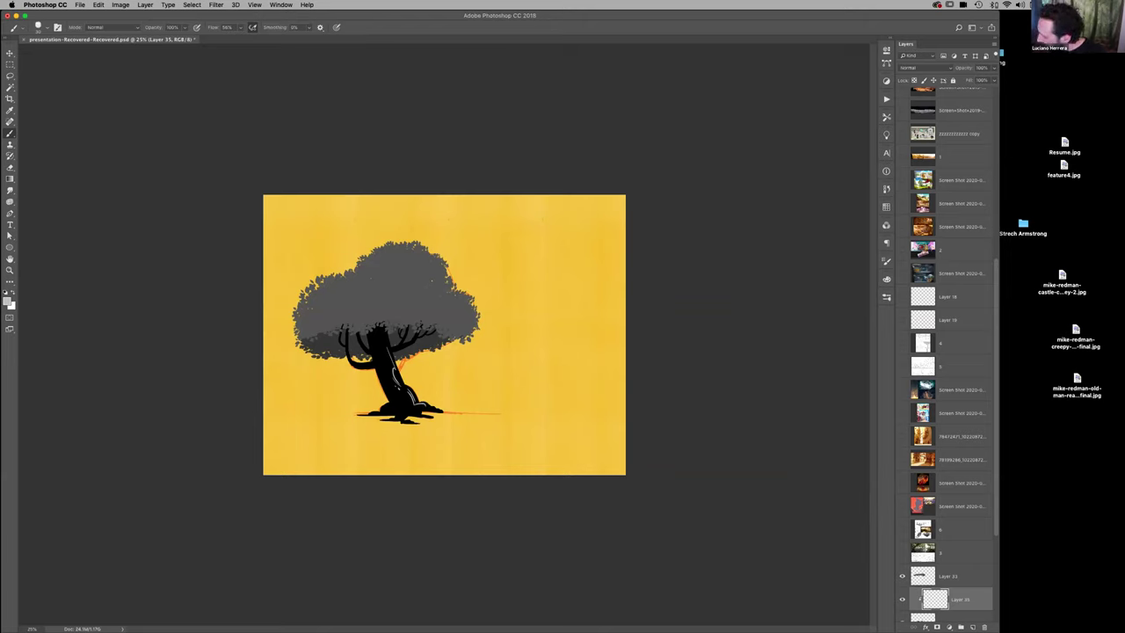
pyautogui.press('super+z')
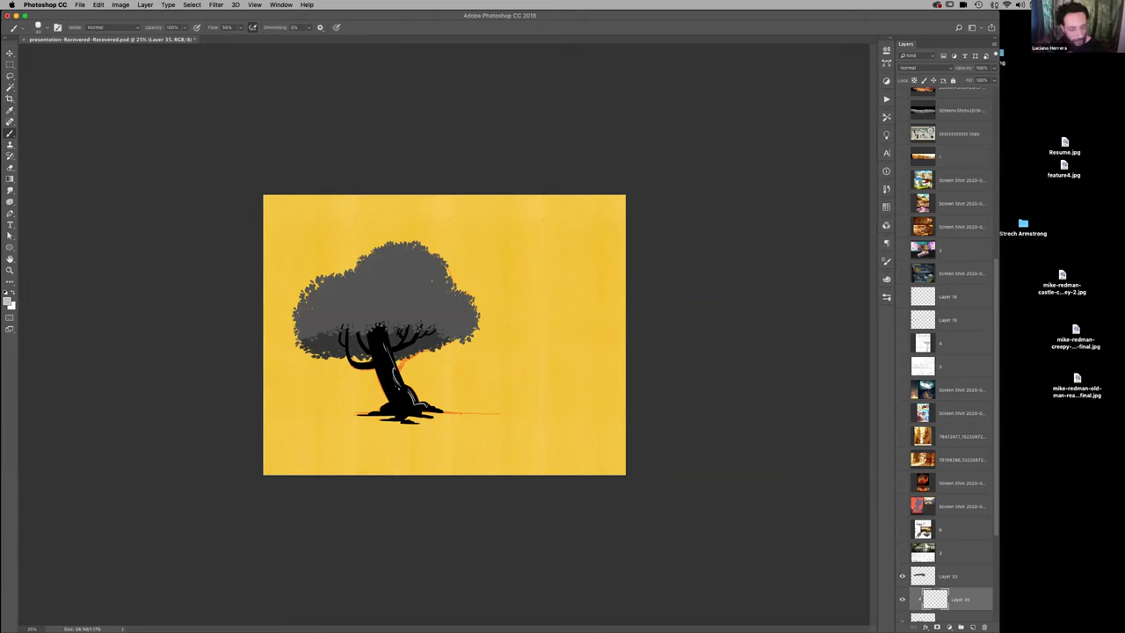
# Darken the light contour lines on the trunk by lowering their Lightness with Hue/Saturation
pyautogui.press('super+u')
pyautogui.moveTo(878, 499); pyautogui.dragTo(852, 501)
pyautogui.click(977, 414)
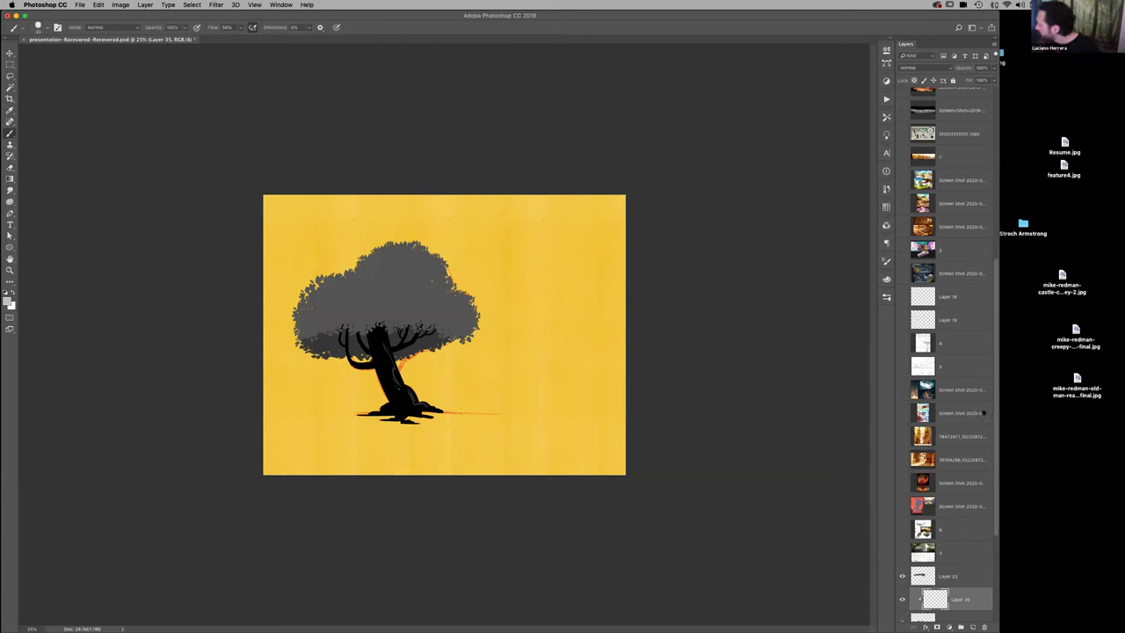
# Sample the darkened line grey and paint more bark contour lines on the trunk and roots
pyautogui.press('i')
pyautogui.moveTo(392, 372); pyautogui.dragTo(393, 376)
pyautogui.press('b')
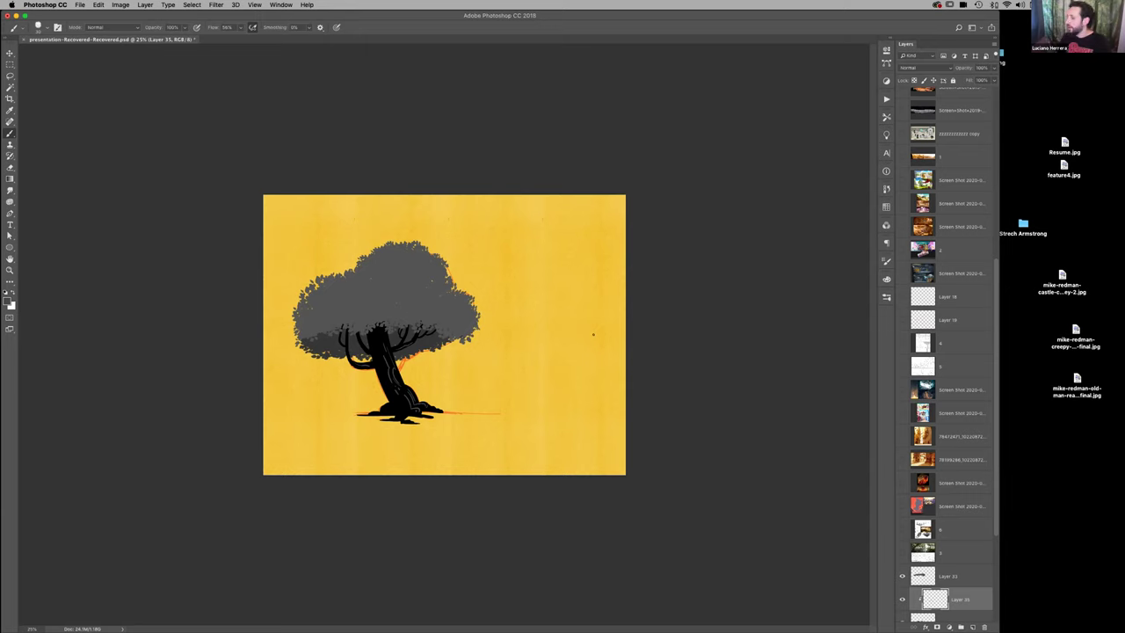
# Add a clipped layer between the trunk and its contour lines, and paint the trunk's right side and right root dark grey
pyautogui.scroll(-5, 994, 389)
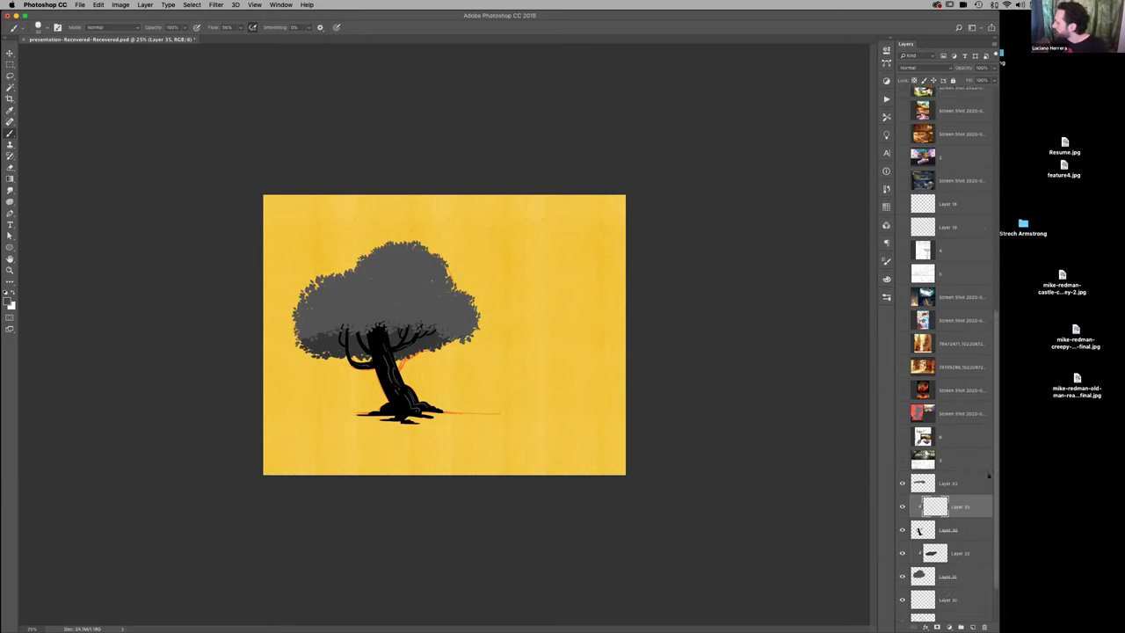
pyautogui.click(961, 459)
pyautogui.click(972, 626)
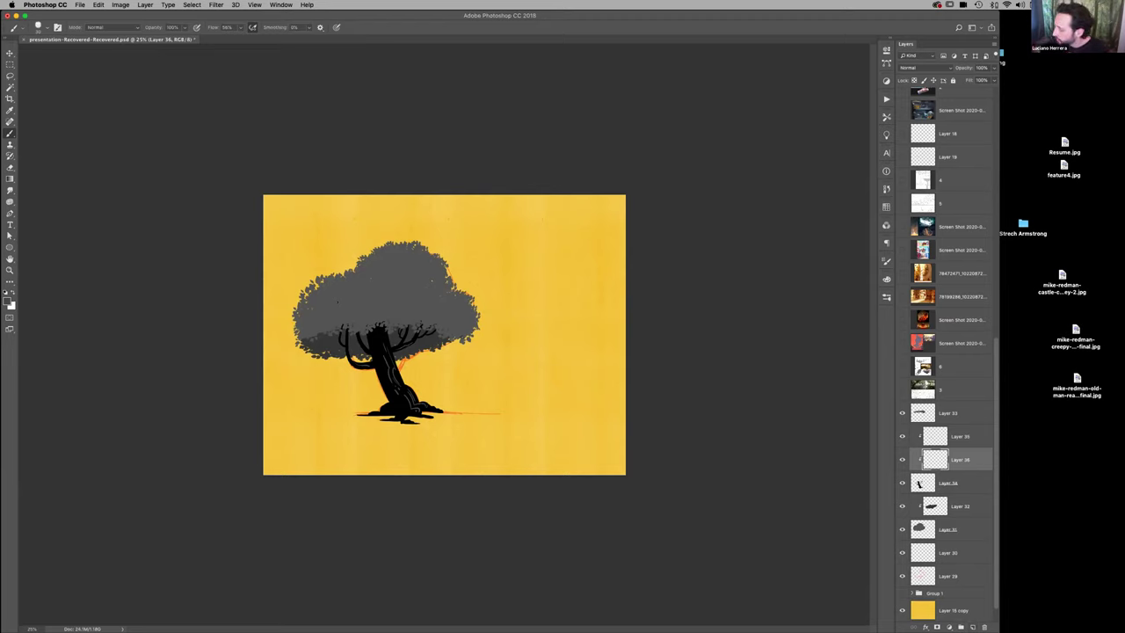
pyautogui.moveTo(393, 367); pyautogui.dragTo(383, 326)
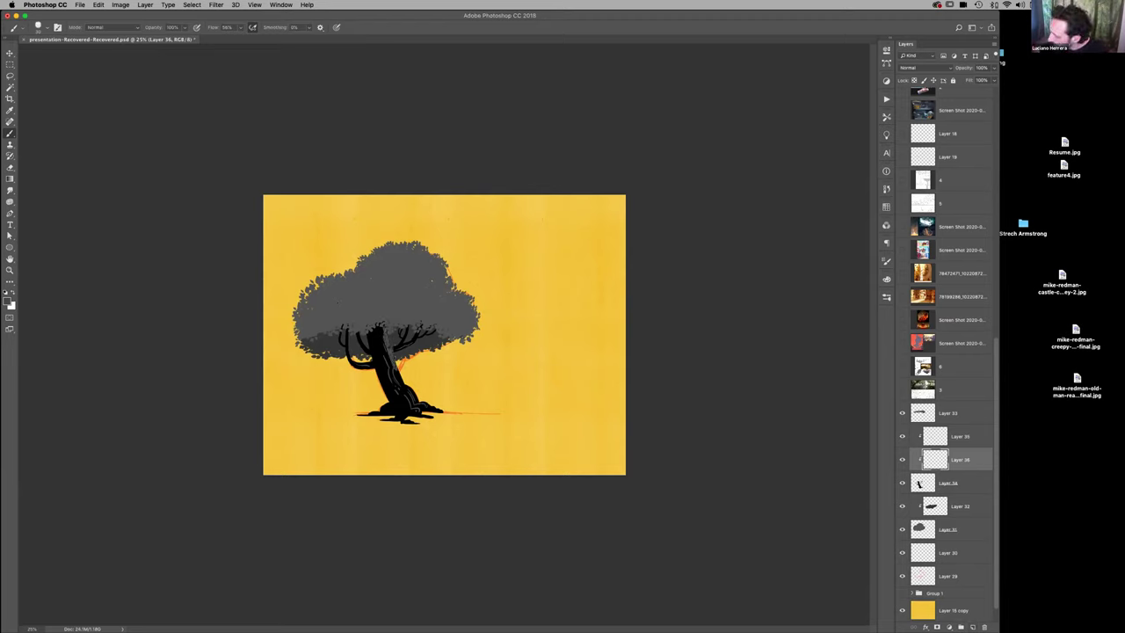
pyautogui.moveTo(399, 380); pyautogui.dragTo(378, 325)
pyautogui.moveTo(394, 375)
pyautogui.mouseDown()
pyautogui.moveTo(376, 325)
pyautogui.moveTo(380, 338)
pyautogui.mouseUp()
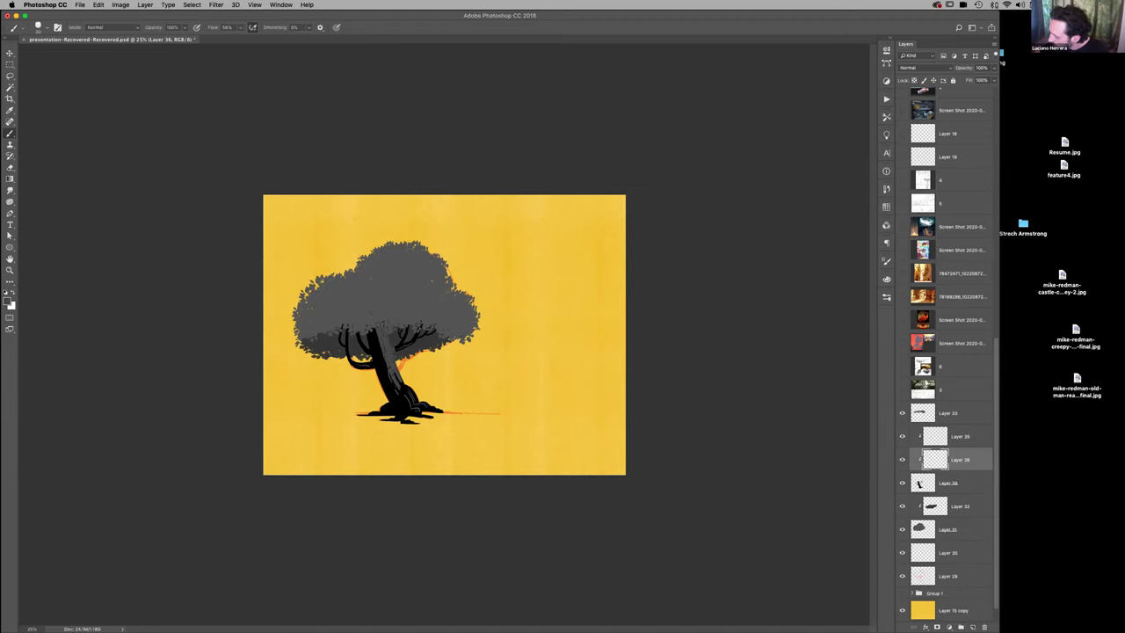
pyautogui.moveTo(389, 376); pyautogui.dragTo(425, 407)
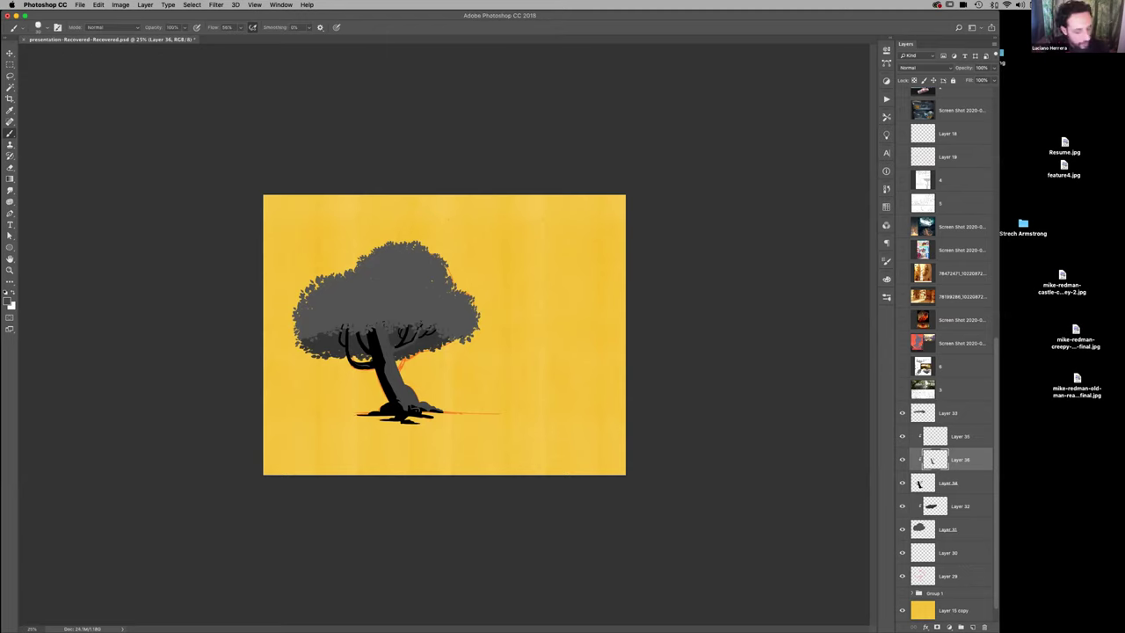
# Lasso a jagged area across the upper trunk under the canopy and clear its grey to leave black shadow
pyautogui.press('l')
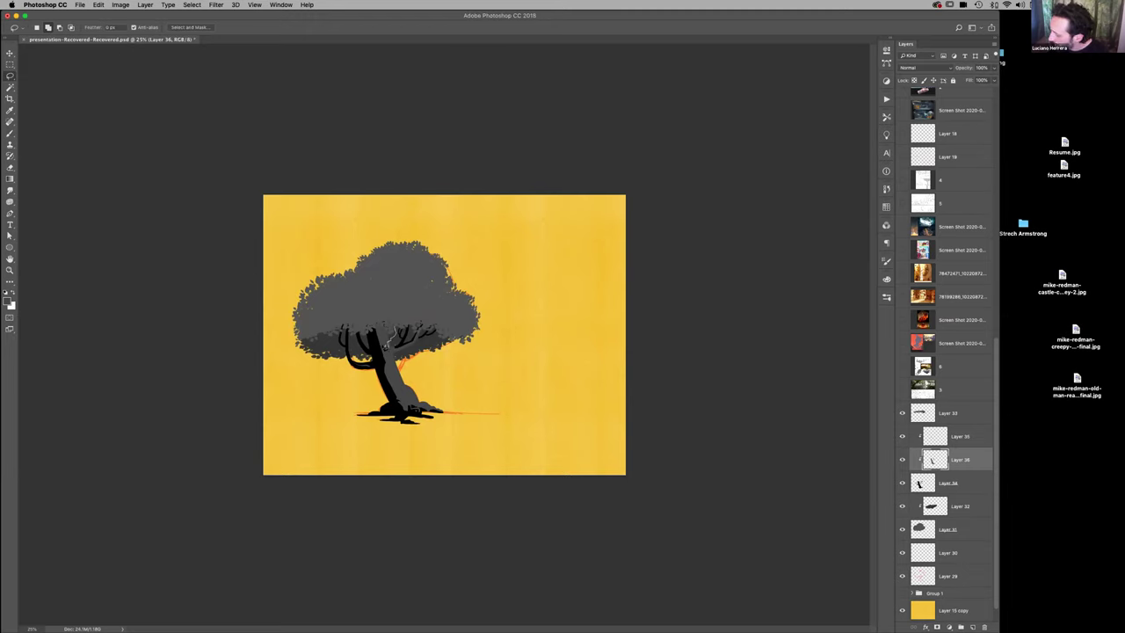
pyautogui.moveTo(383, 345)
pyautogui.mouseDown()
pyautogui.moveTo(367, 319)
pyautogui.moveTo(404, 322)
pyautogui.mouseUp()
pyautogui.hotkey('alt', 'BackSpace')
pyautogui.press('super+d')
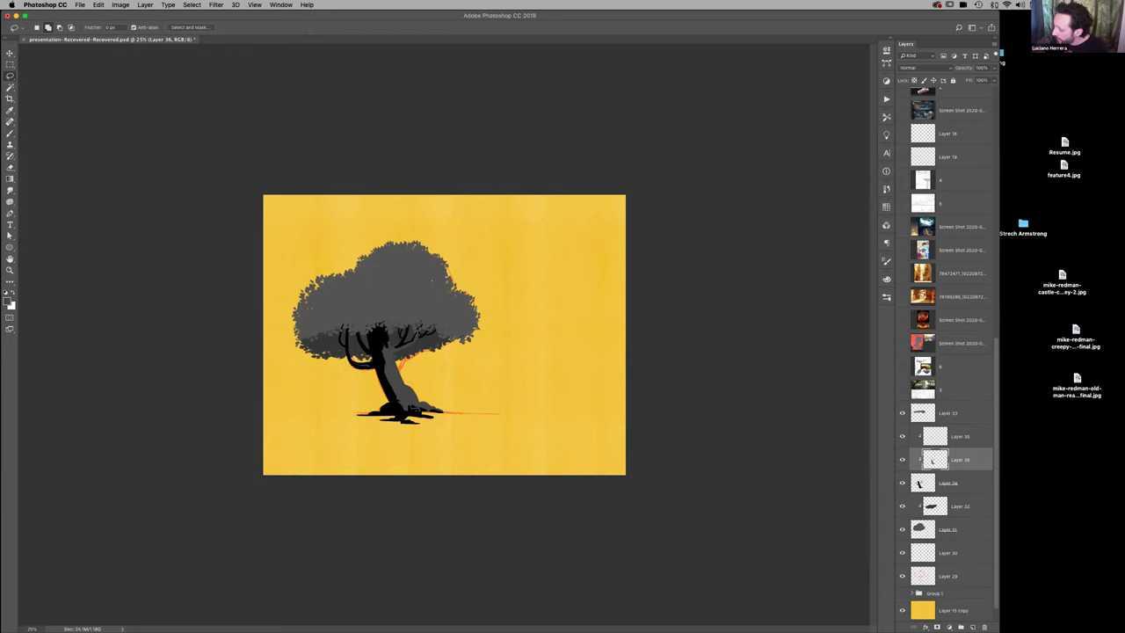
pyautogui.press('b')
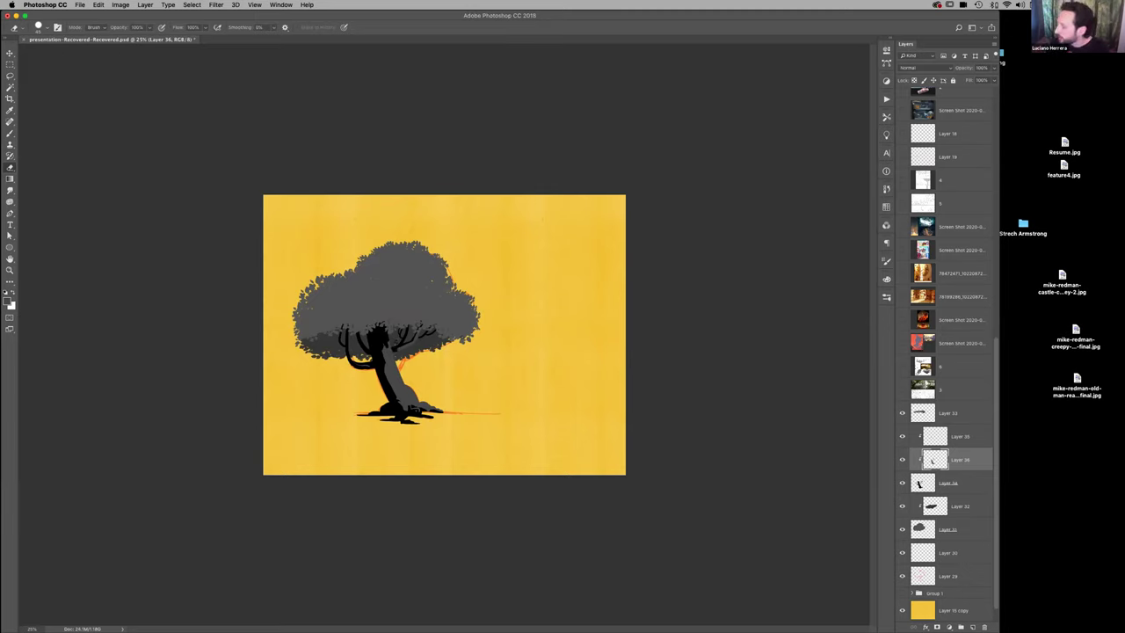
# Darken the grey lit side of the trunk with Hue/Saturation, setting Lightness to -33
pyautogui.press('super+u')
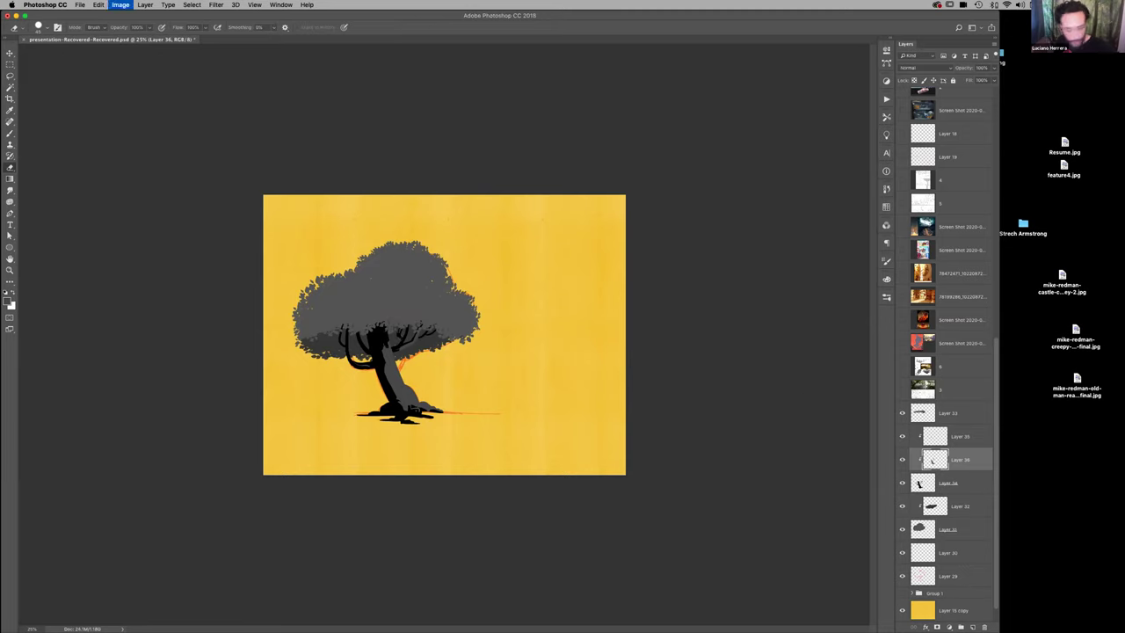
pyautogui.moveTo(880, 501); pyautogui.dragTo(866, 501)
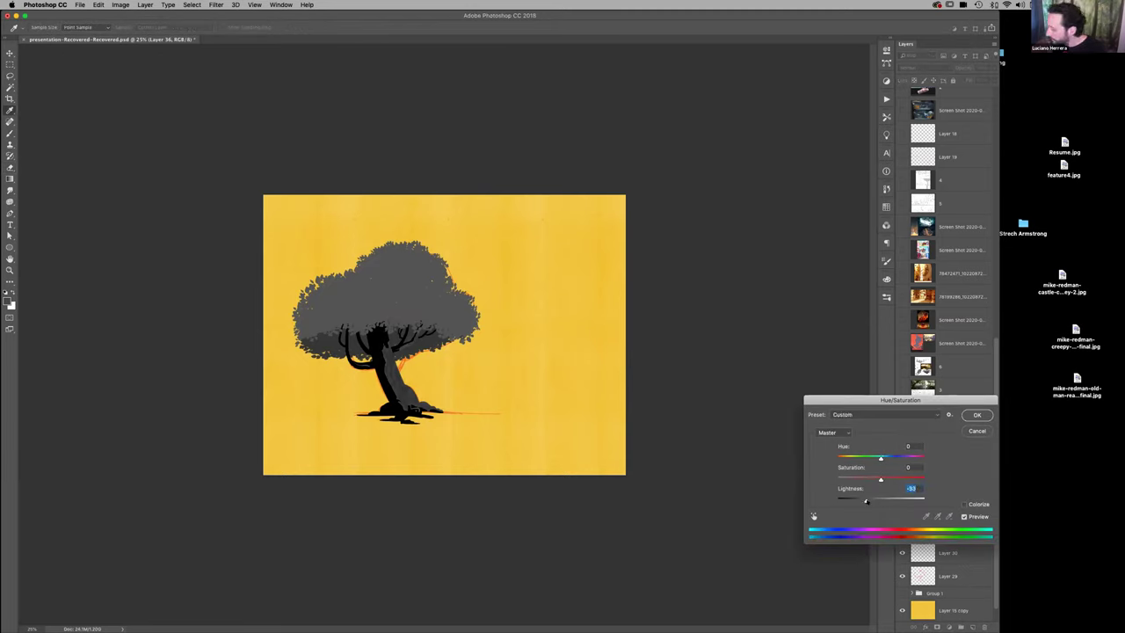
pyautogui.click(975, 415)
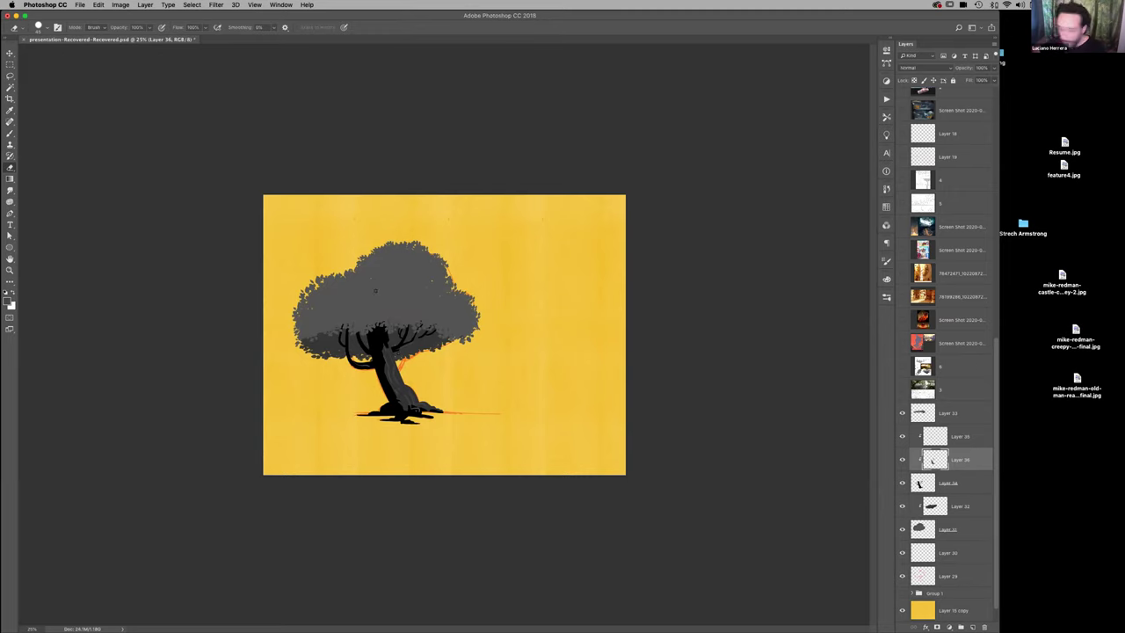
pyautogui.press('l')
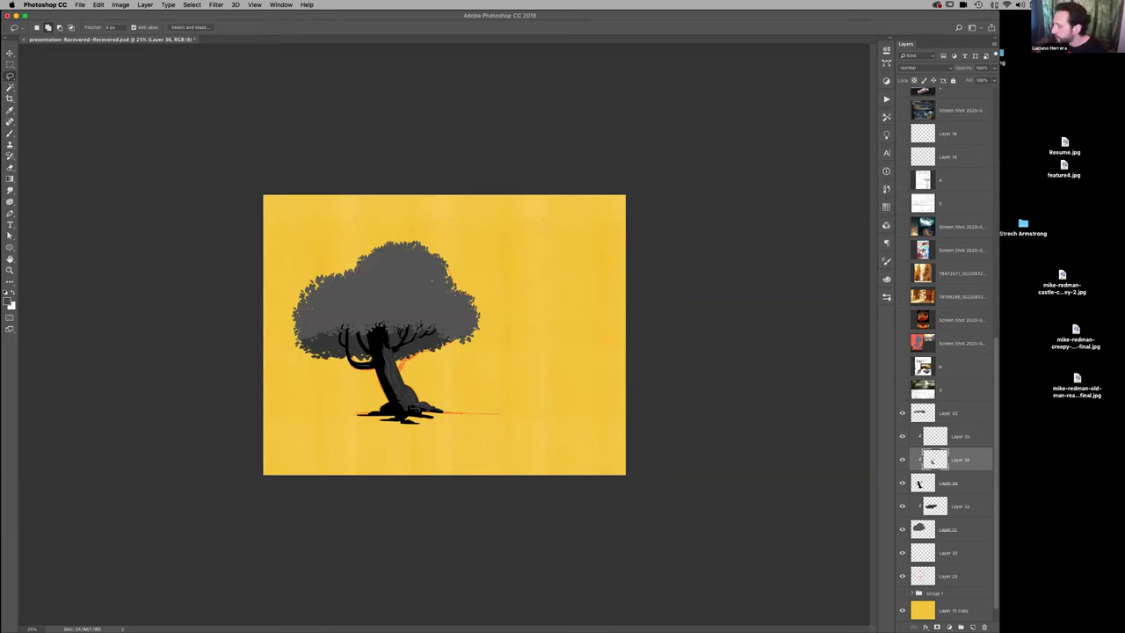
pyautogui.press('b')
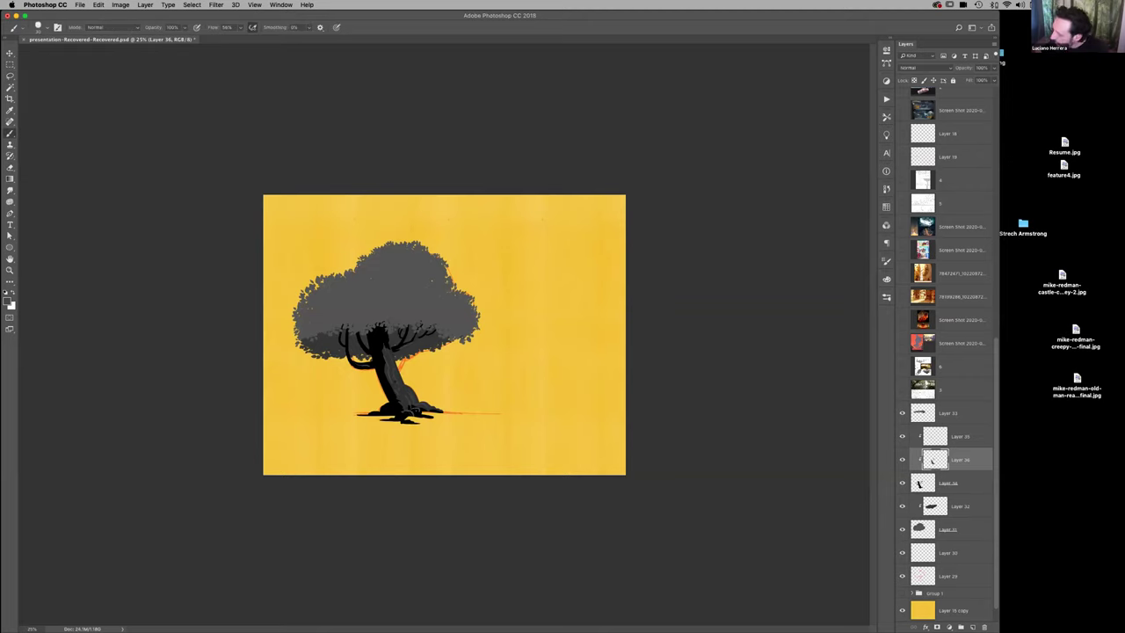
pyautogui.press('l')
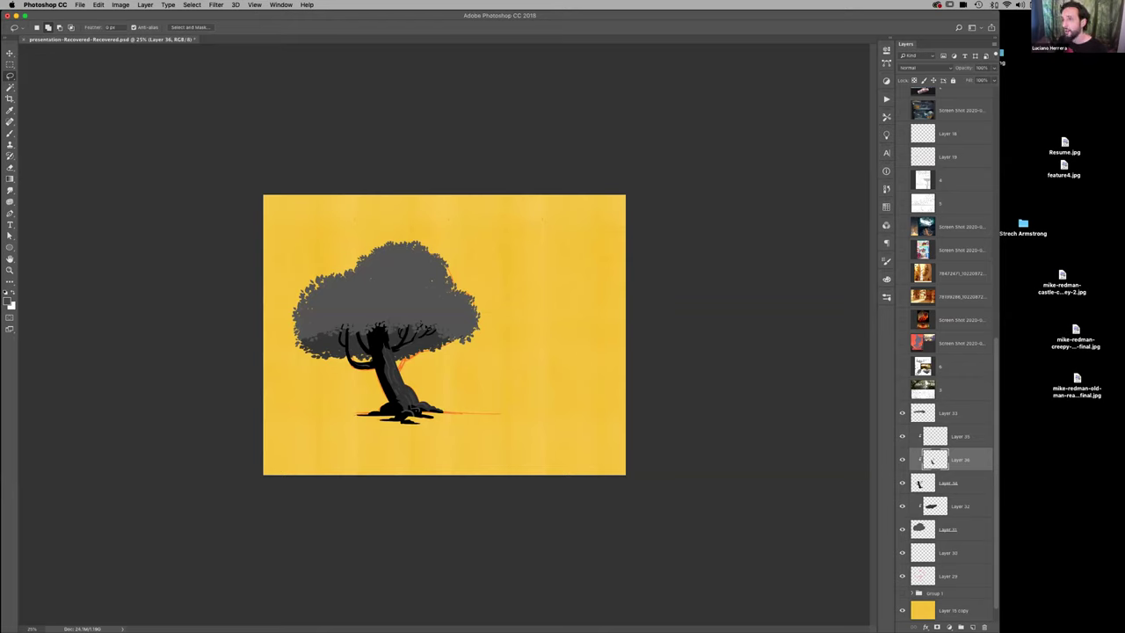
pyautogui.press('b')
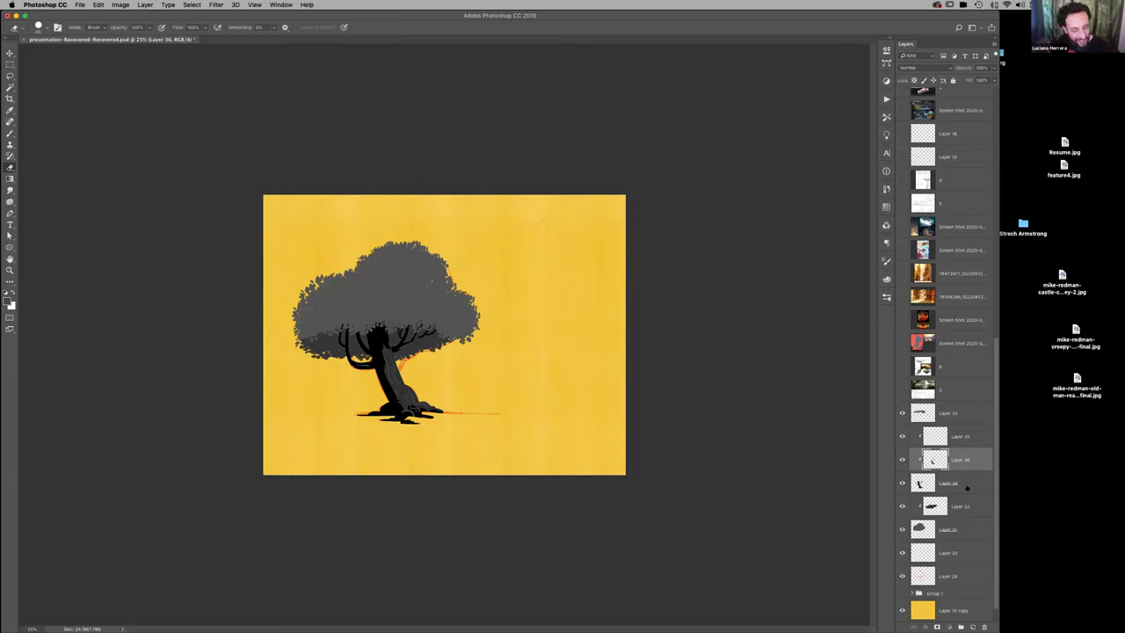
# Darken the grey lit side of the trunk again with Hue/Saturation, setting Lightness to -34, and compare it hidden and shown
pyautogui.press('super+u')
pyautogui.moveTo(879, 499); pyautogui.dragTo(865, 501)
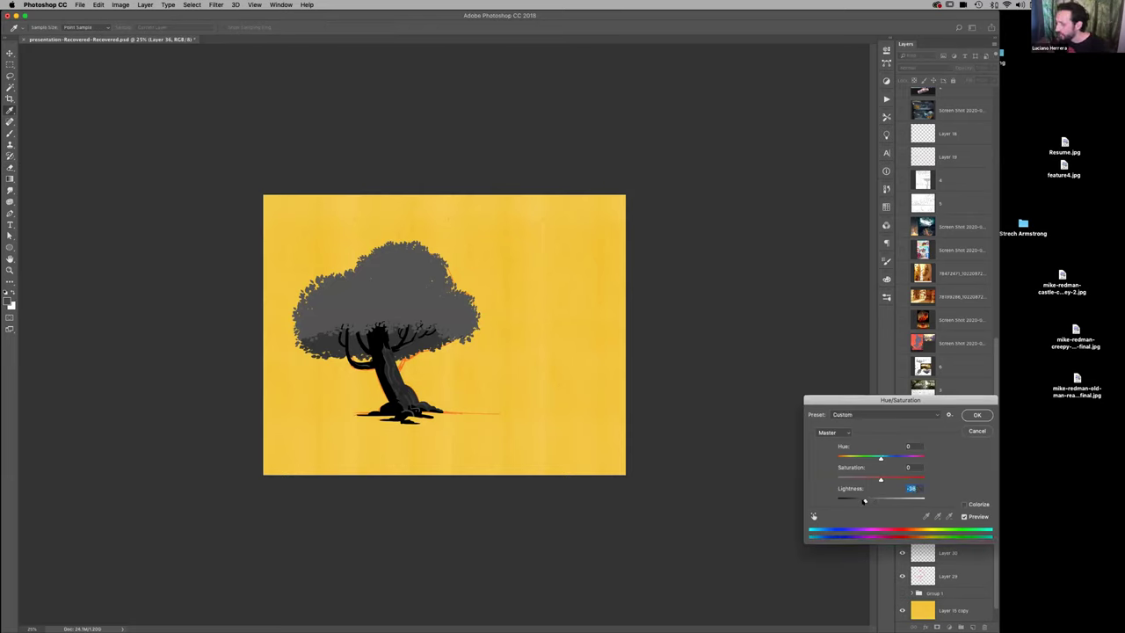
pyautogui.click(966, 417)
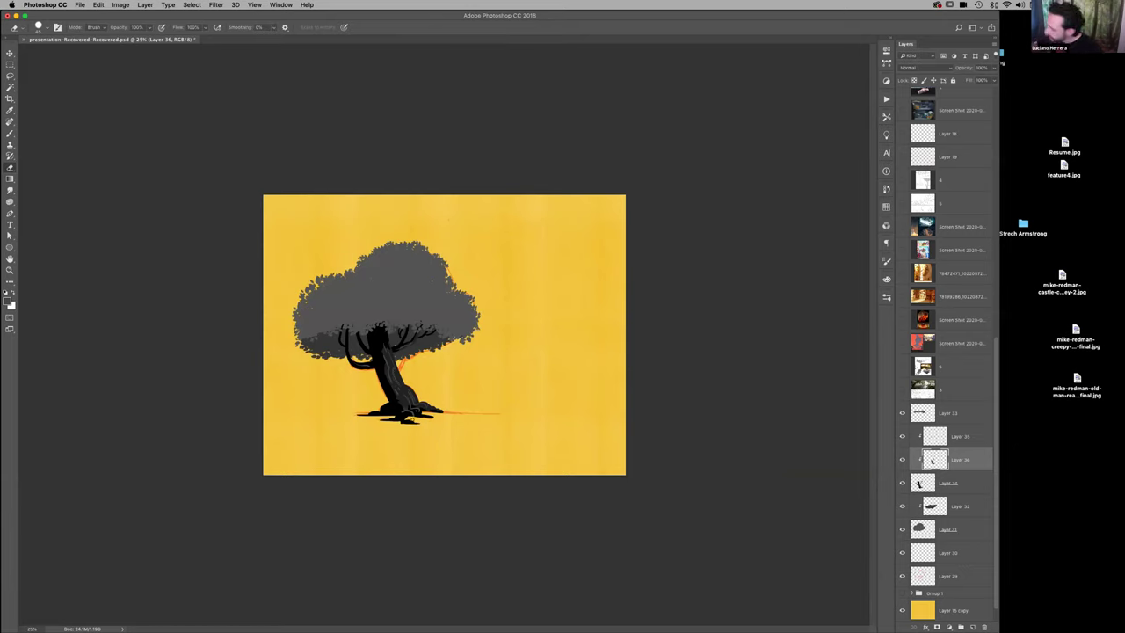
pyautogui.click(900, 459)
pyautogui.click(901, 459)
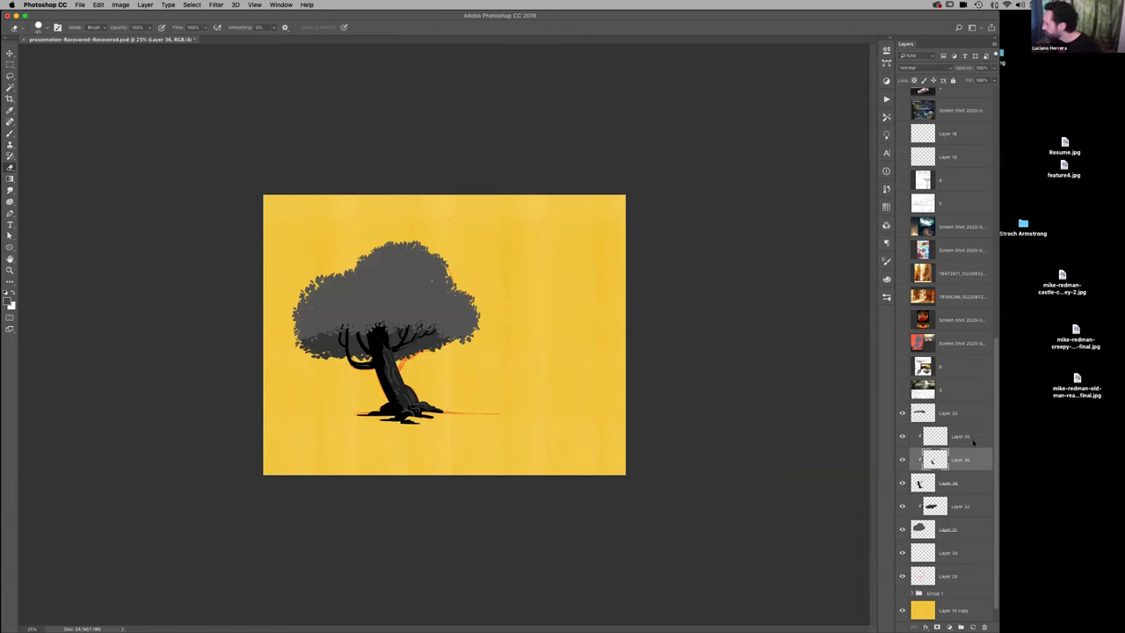
pyautogui.click(901, 458)
pyautogui.click(901, 459)
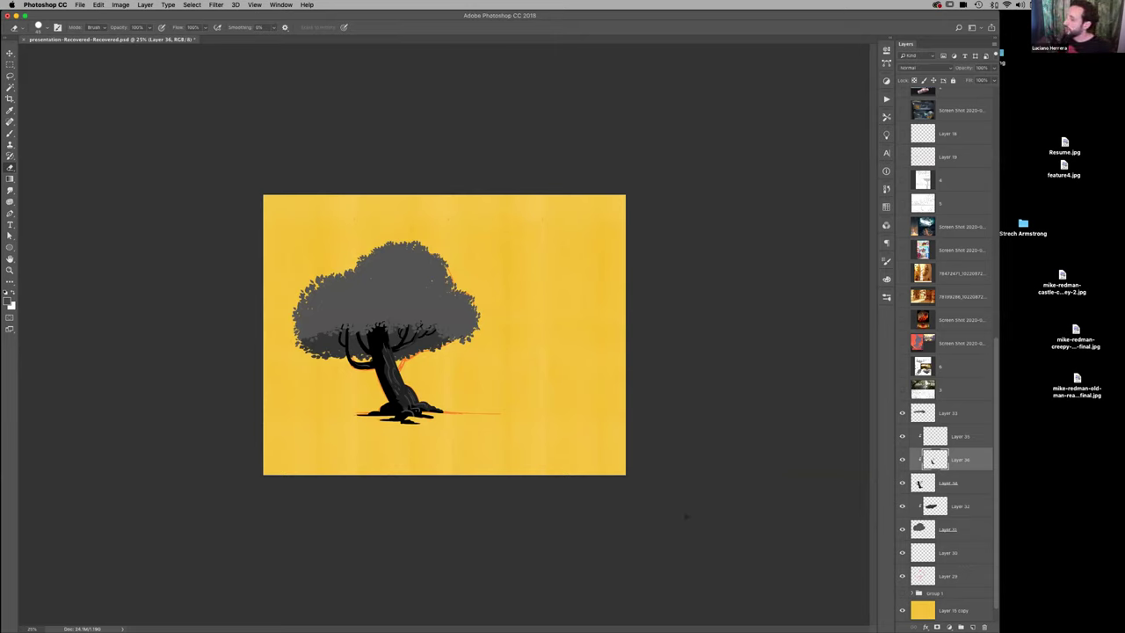
# Examine the foliage and trunk layers one by one to identify which ones make up the canopy
pyautogui.click(955, 415)
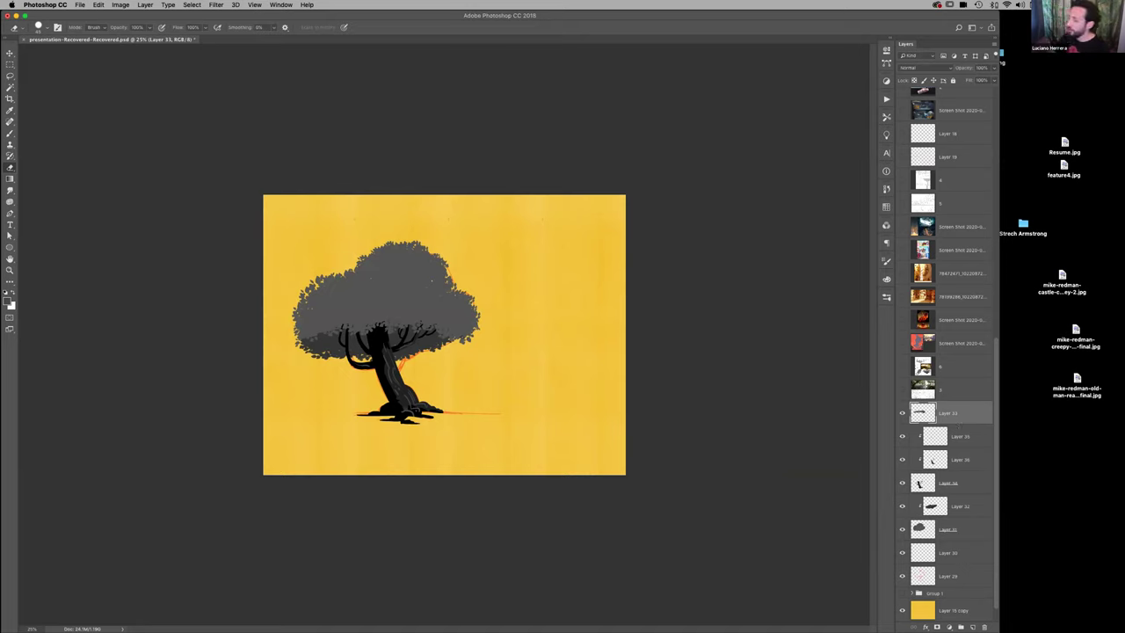
pyautogui.press('v')
pyautogui.click(396, 283)
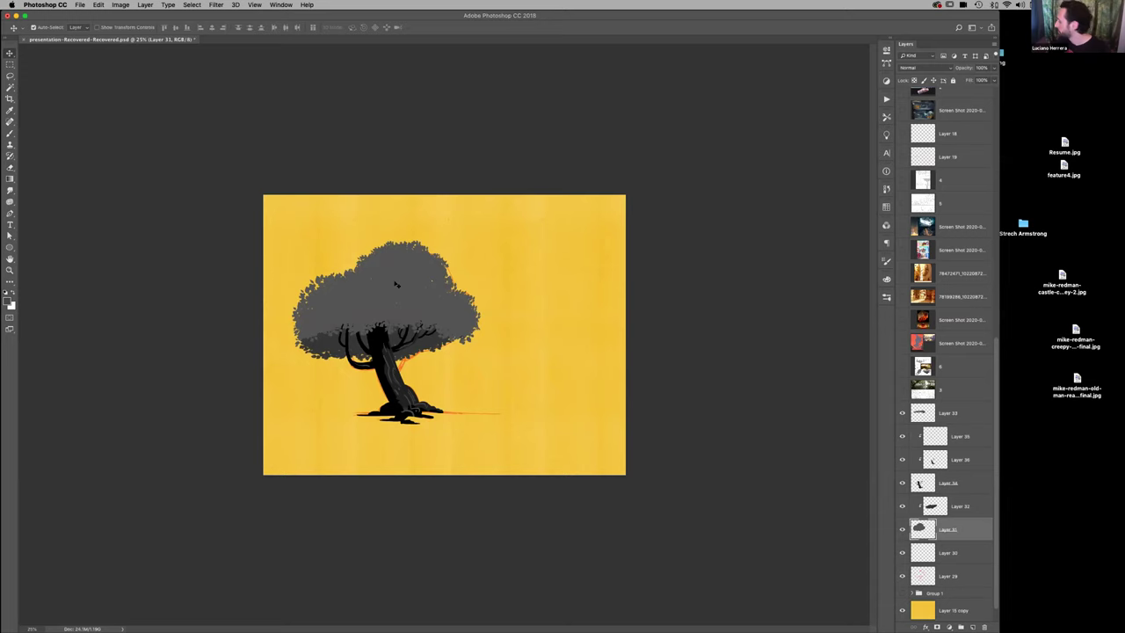
pyautogui.click(954, 411)
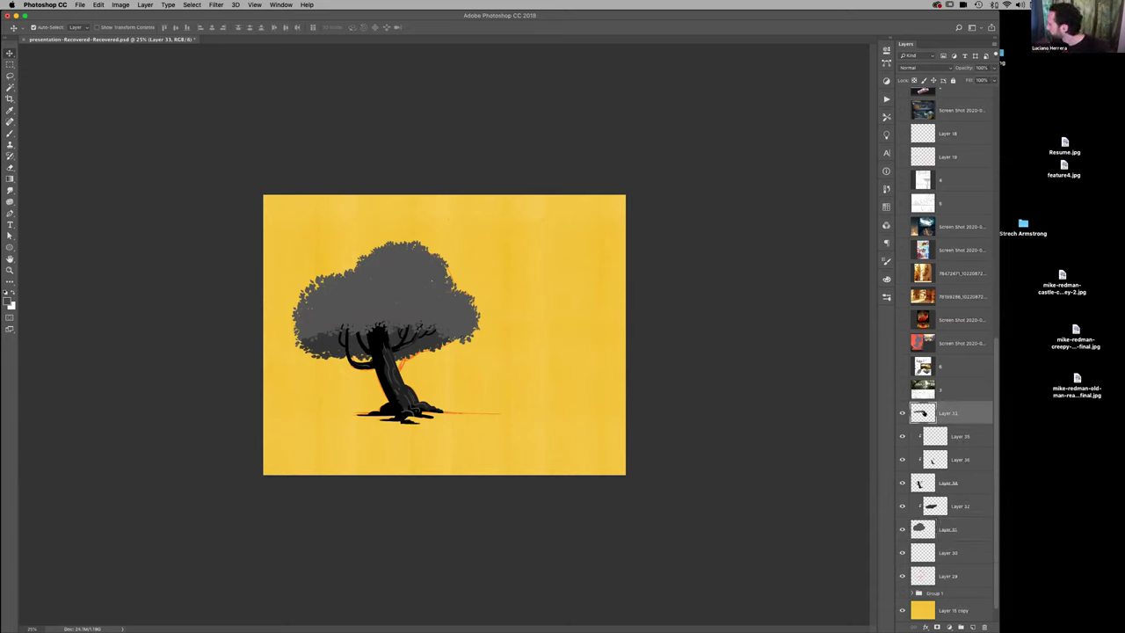
pyautogui.keyDown('super'); pyautogui.click(924, 414); pyautogui.keyUp('super')
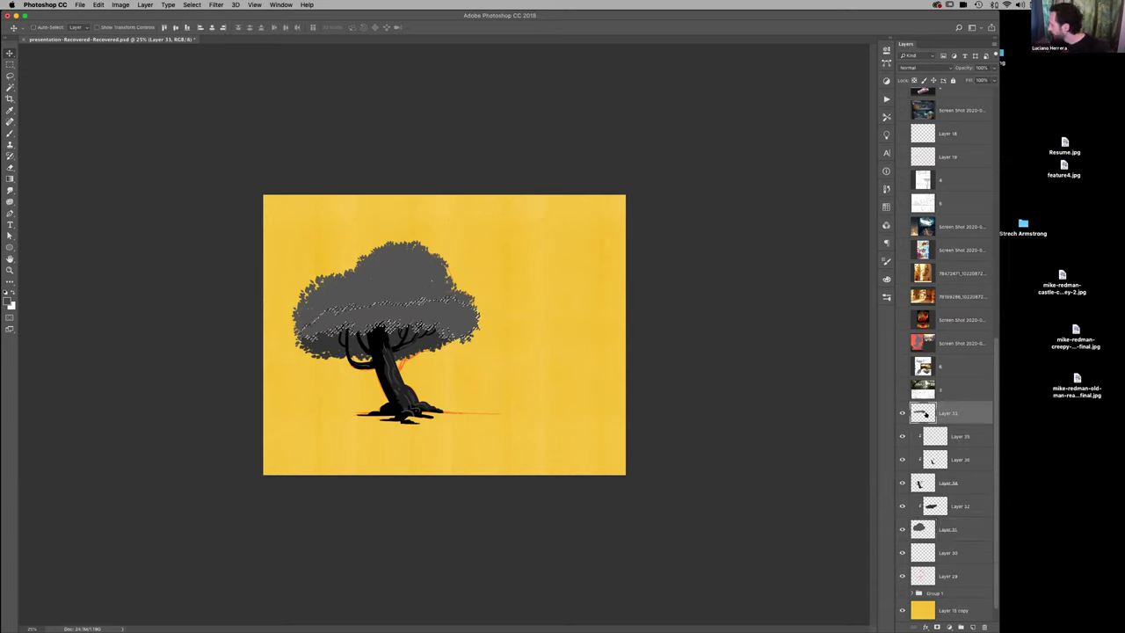
pyautogui.click(949, 438)
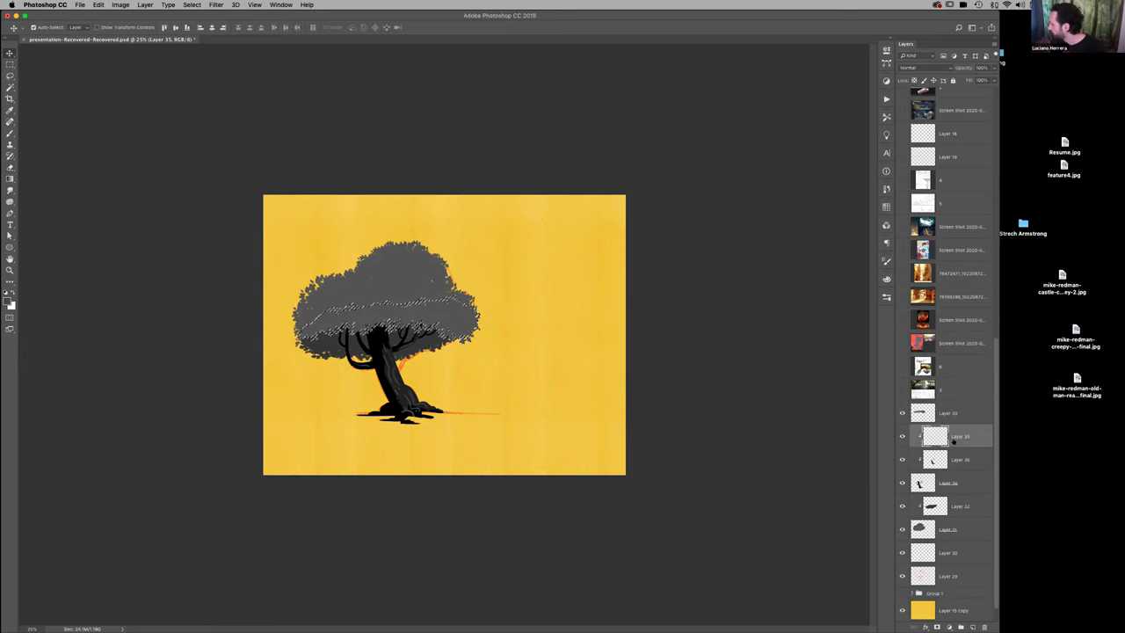
pyautogui.click(960, 460)
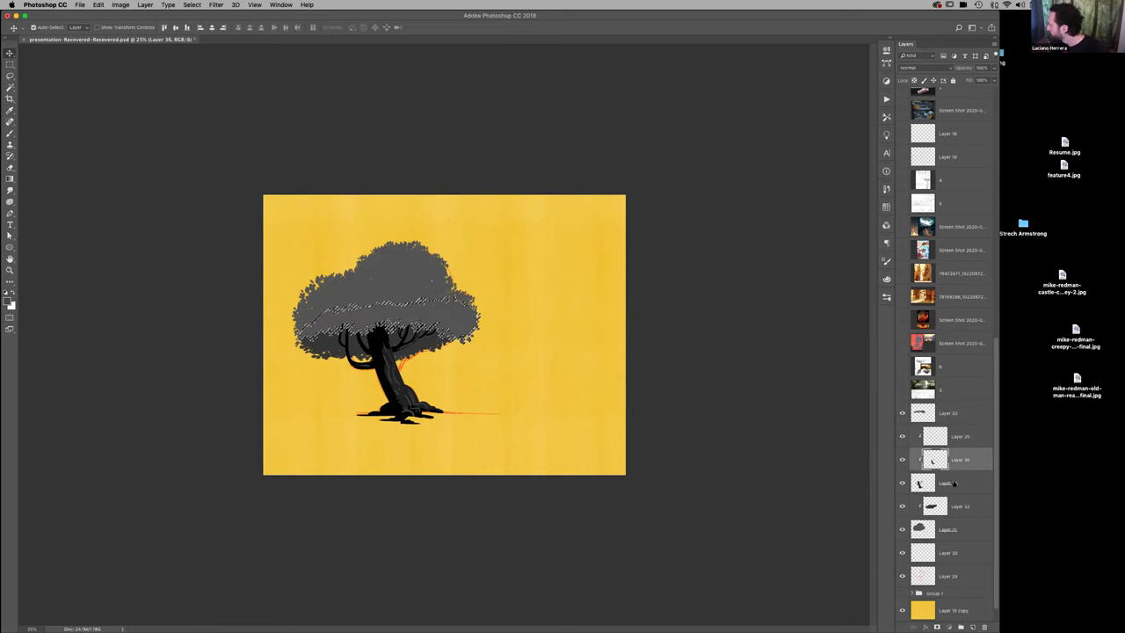
pyautogui.click(960, 483)
pyautogui.click(959, 507)
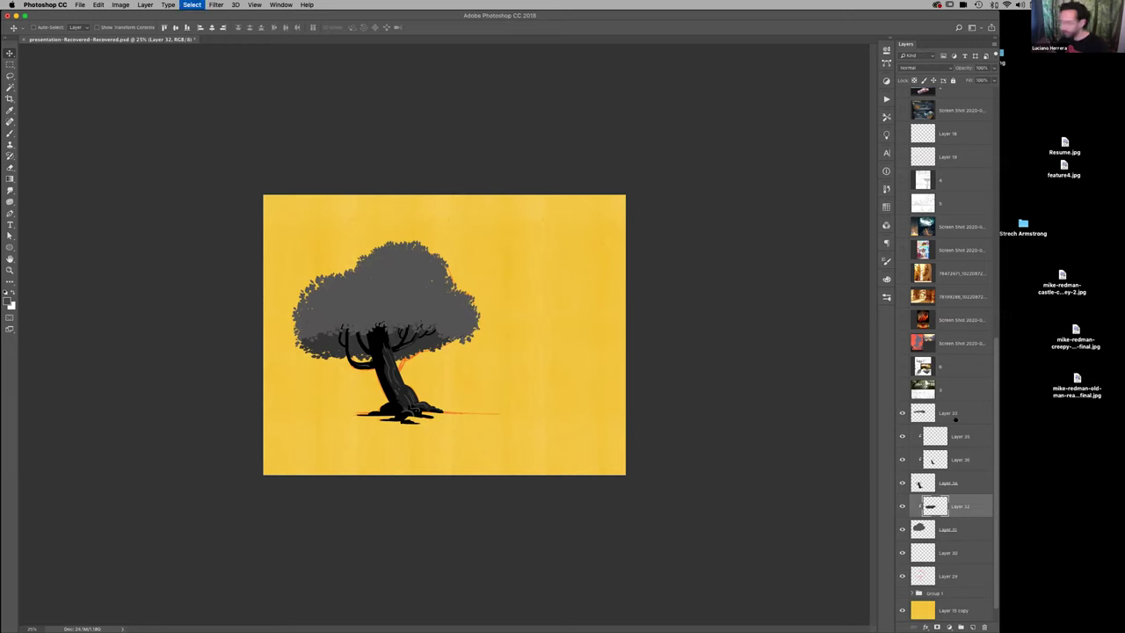
pyautogui.click(903, 412)
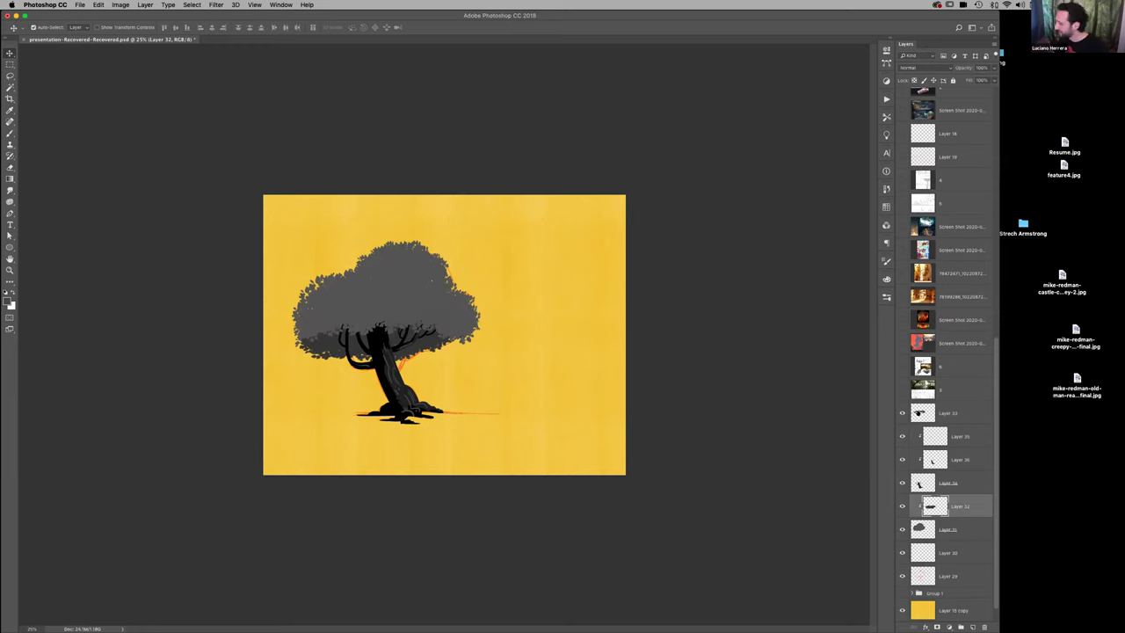
# Move the foliage strip layer beneath the canopy base and merge the three foliage layers into one
pyautogui.moveTo(941, 413); pyautogui.dragTo(936, 540)
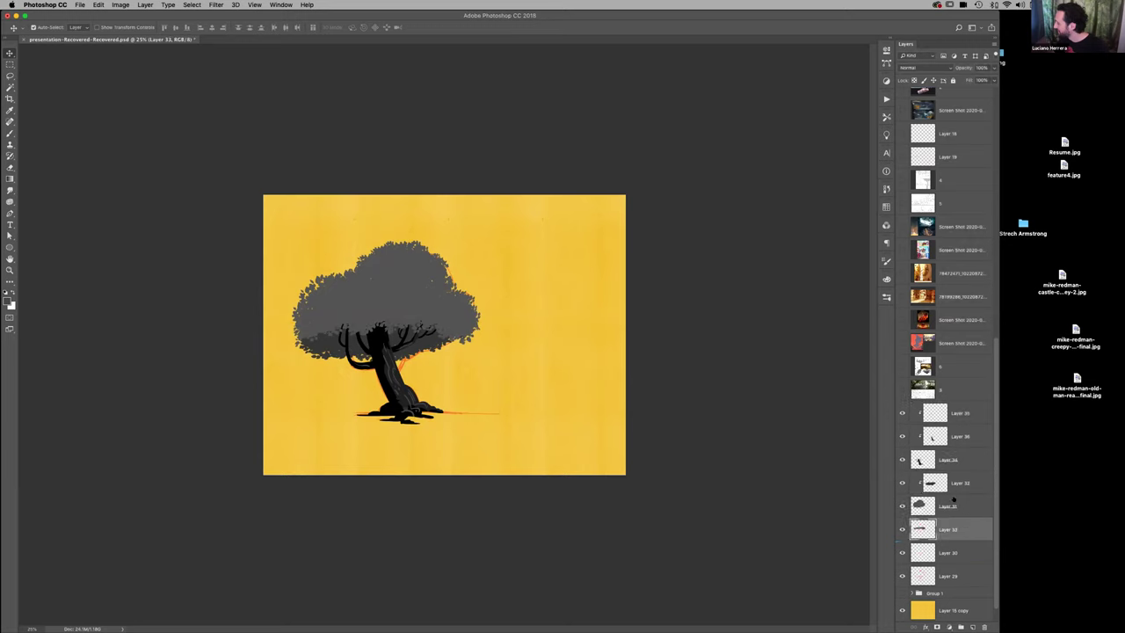
pyautogui.keyDown('shift'); pyautogui.click(967, 482); pyautogui.keyUp('shift')
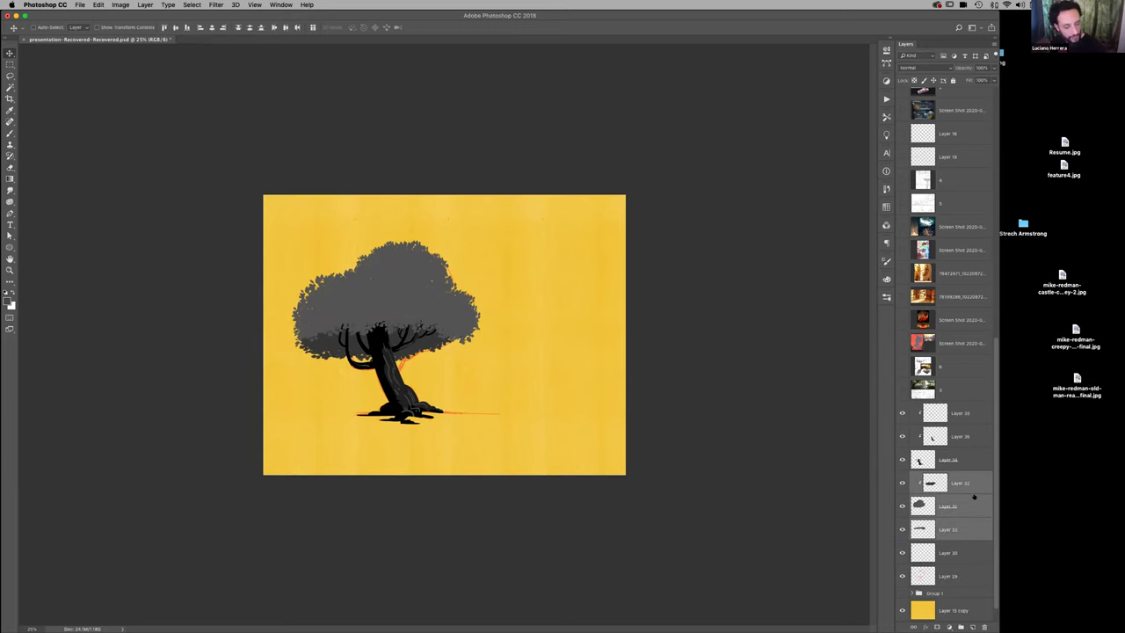
pyautogui.press('super+e')
pyautogui.press('w')
pyautogui.click(398, 289)
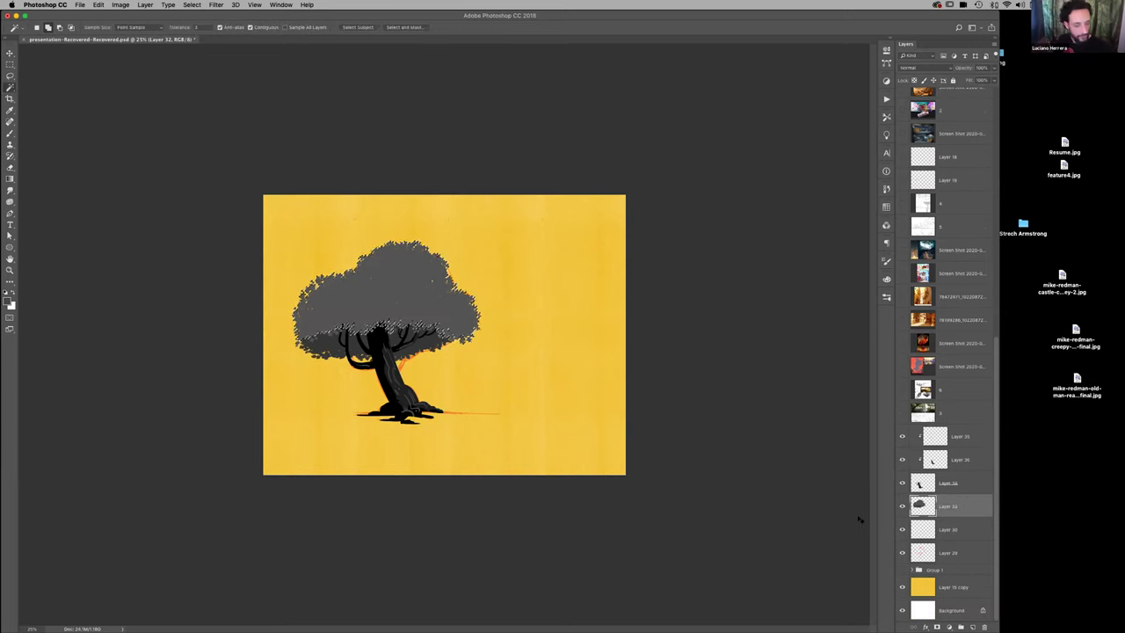
pyautogui.press('b')
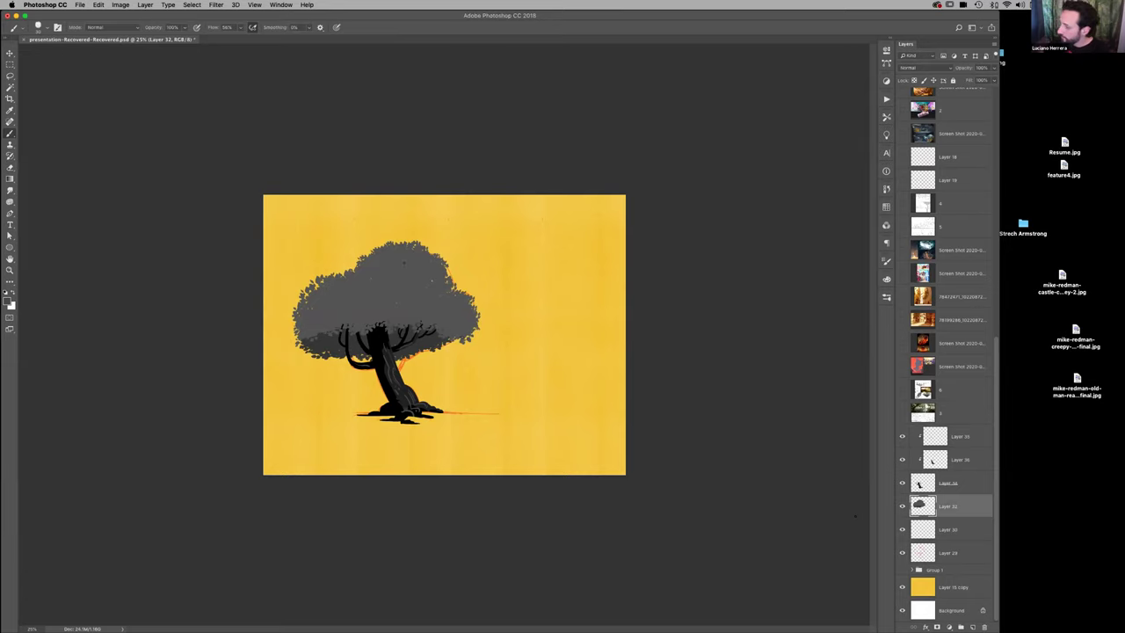
# Sample the canopy grey, raise its brightness to a lighter grey, and choose the leaf brush
pyautogui.keyDown('alt'); pyautogui.click(403, 274); pyautogui.keyUp('alt')
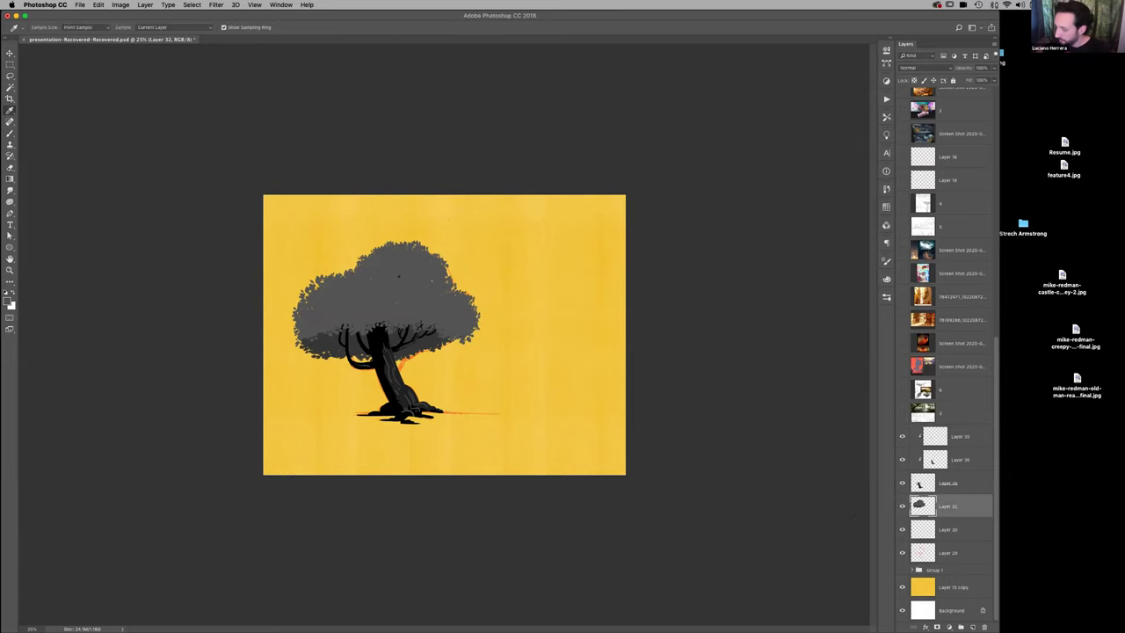
pyautogui.click(887, 278)
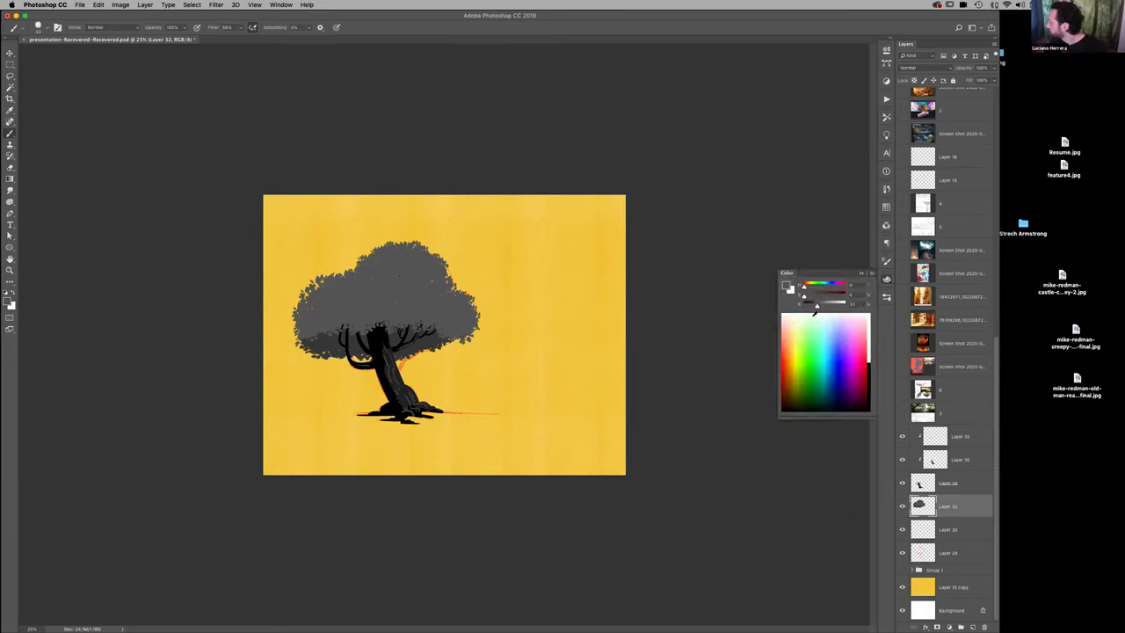
pyautogui.moveTo(818, 306); pyautogui.dragTo(825, 305)
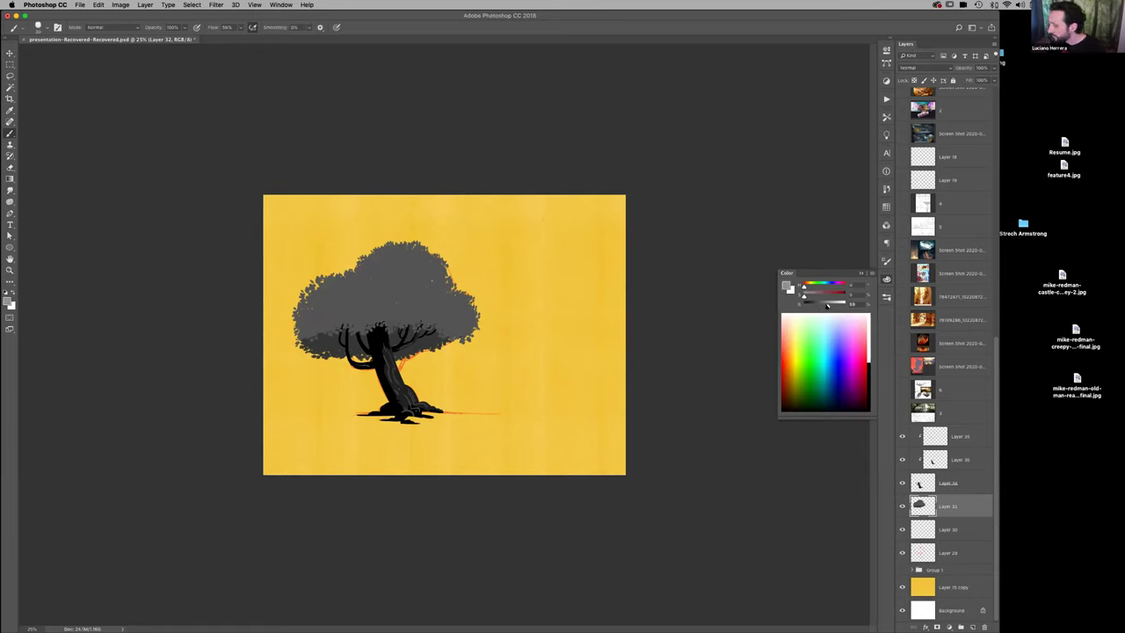
pyautogui.click(884, 278)
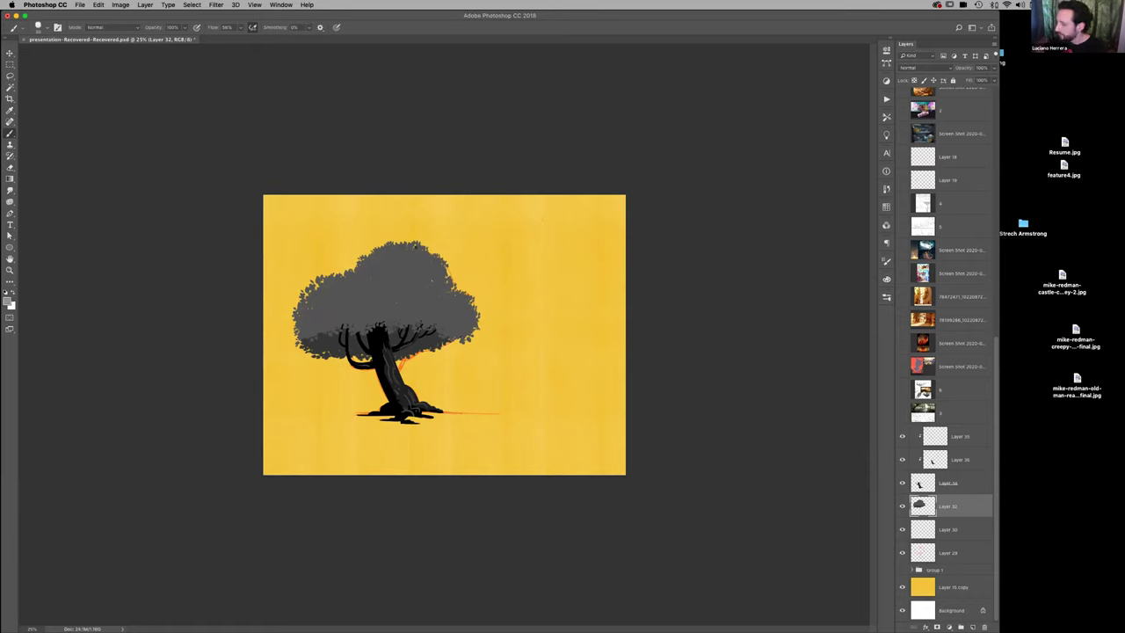
pyautogui.press('F5')
pyautogui.click(752, 452)
pyautogui.press('F5')
pyautogui.moveTo(410, 247); pyautogui.dragTo(415, 243)
pyautogui.press('super+z')
pyautogui.press('super+z')
# Add a layer clipped to the canopy and paint light grey leaf highlights over its crown, right side and upper left
pyautogui.click(973, 626)
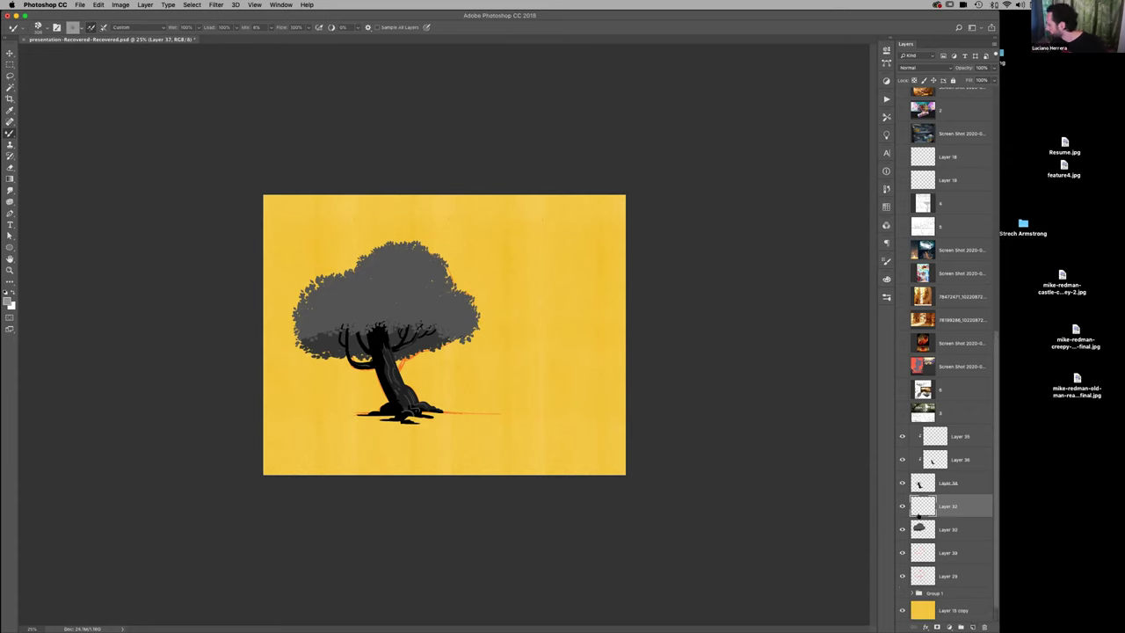
pyautogui.moveTo(413, 250)
pyautogui.mouseDown()
pyautogui.moveTo(423, 246)
pyautogui.moveTo(400, 252)
pyautogui.moveTo(403, 279)
pyautogui.moveTo(419, 255)
pyautogui.moveTo(432, 264)
pyautogui.moveTo(410, 261)
pyautogui.moveTo(438, 276)
pyautogui.moveTo(416, 263)
pyautogui.moveTo(328, 277)
pyautogui.moveTo(356, 288)
pyautogui.moveTo(340, 283)
pyautogui.mouseUp()
pyautogui.moveTo(459, 298)
pyautogui.mouseDown()
pyautogui.moveTo(447, 294)
pyautogui.moveTo(463, 304)
pyautogui.moveTo(455, 318)
pyautogui.moveTo(475, 327)
pyautogui.moveTo(471, 310)
pyautogui.mouseUp()
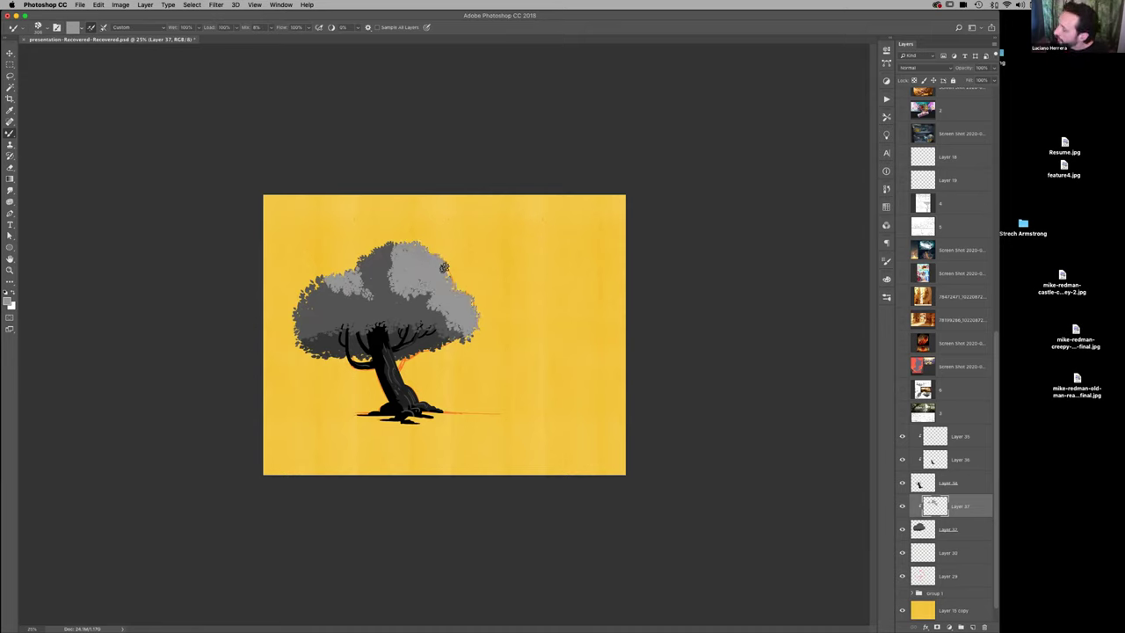
pyautogui.moveTo(385, 273)
pyautogui.mouseDown()
pyautogui.moveTo(436, 297)
pyautogui.moveTo(427, 288)
pyautogui.moveTo(441, 378)
pyautogui.moveTo(411, 426)
pyautogui.moveTo(388, 291)
pyautogui.moveTo(367, 304)
pyautogui.moveTo(413, 304)
pyautogui.mouseUp()
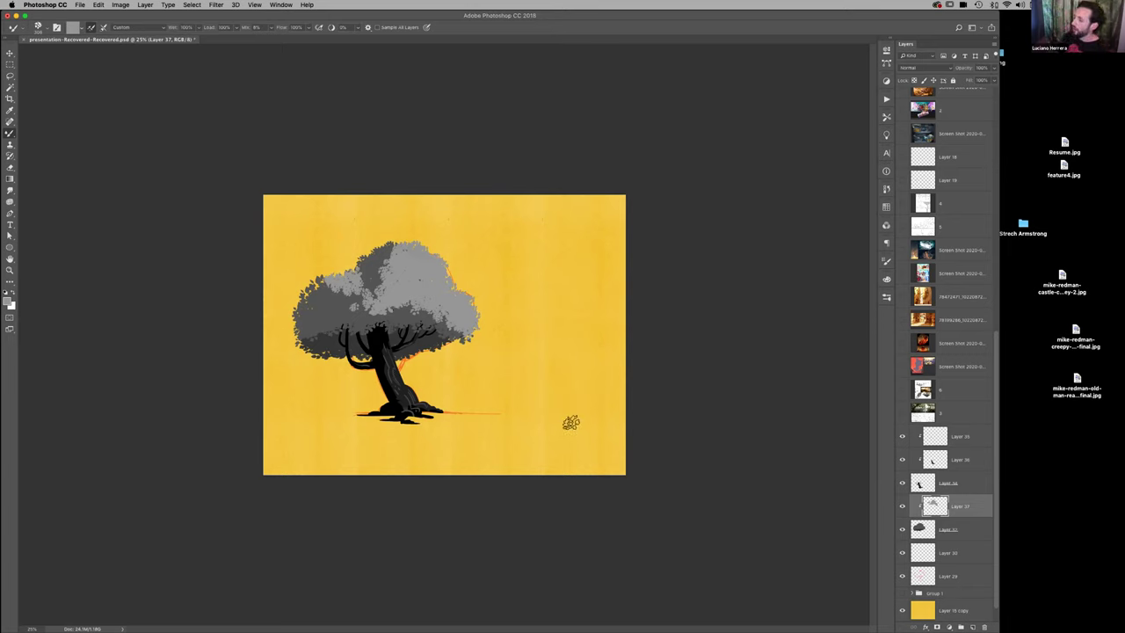
# Erase the left part of the crown's highlight and repaint its edge with the leaf brush
pyautogui.press('e')
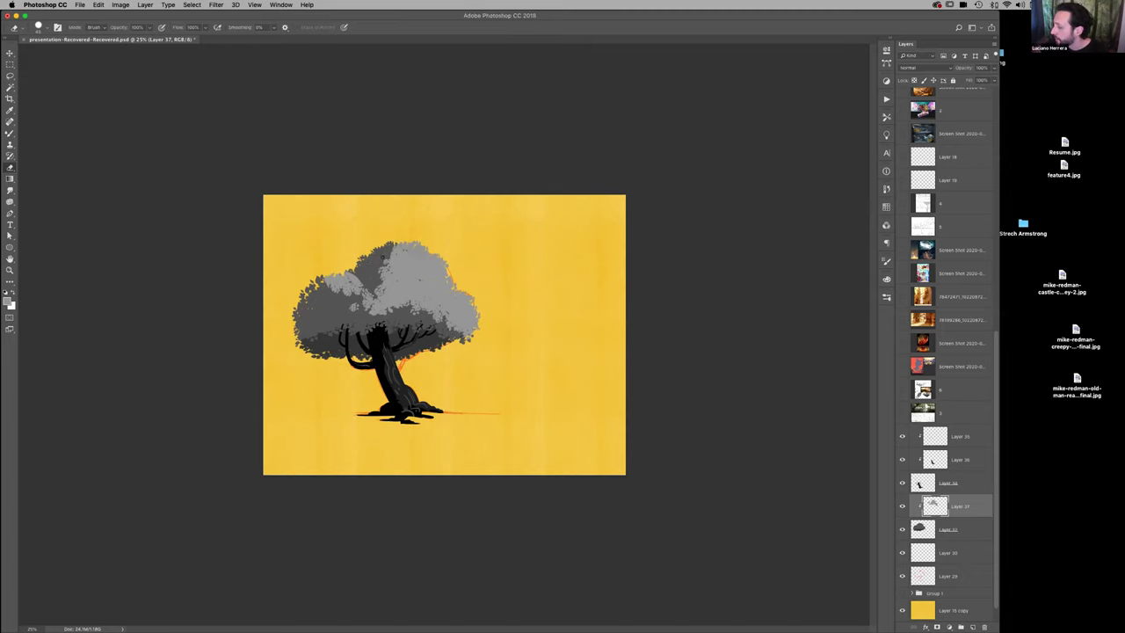
pyautogui.moveTo(386, 264)
pyautogui.mouseDown()
pyautogui.moveTo(395, 250)
pyautogui.moveTo(400, 275)
pyautogui.moveTo(383, 288)
pyautogui.mouseUp()
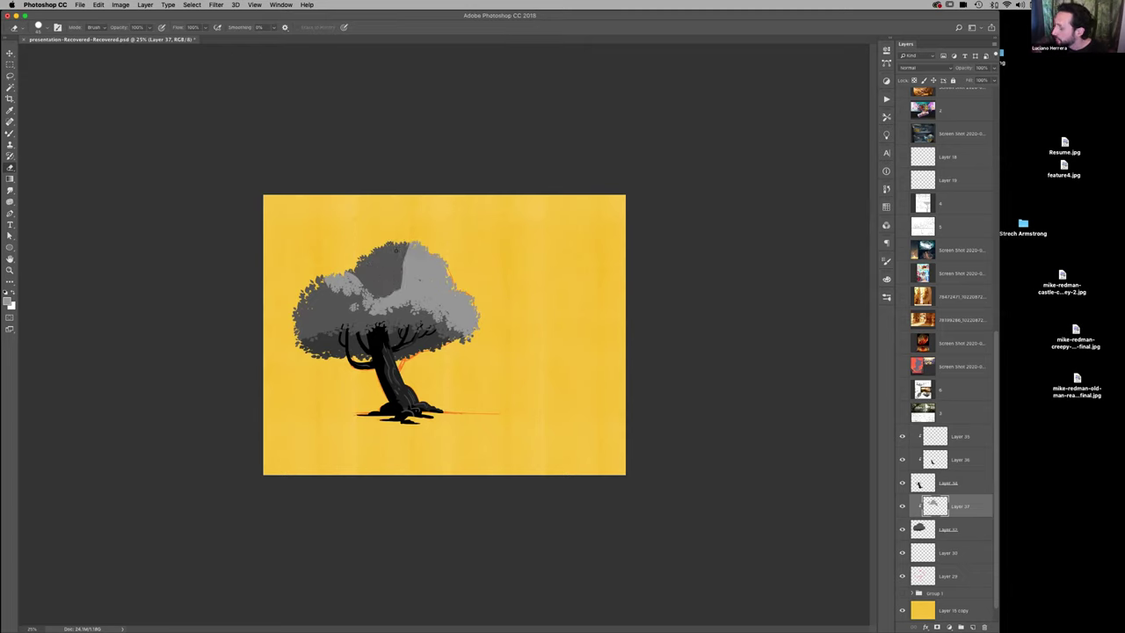
pyautogui.moveTo(404, 250); pyautogui.dragTo(407, 263)
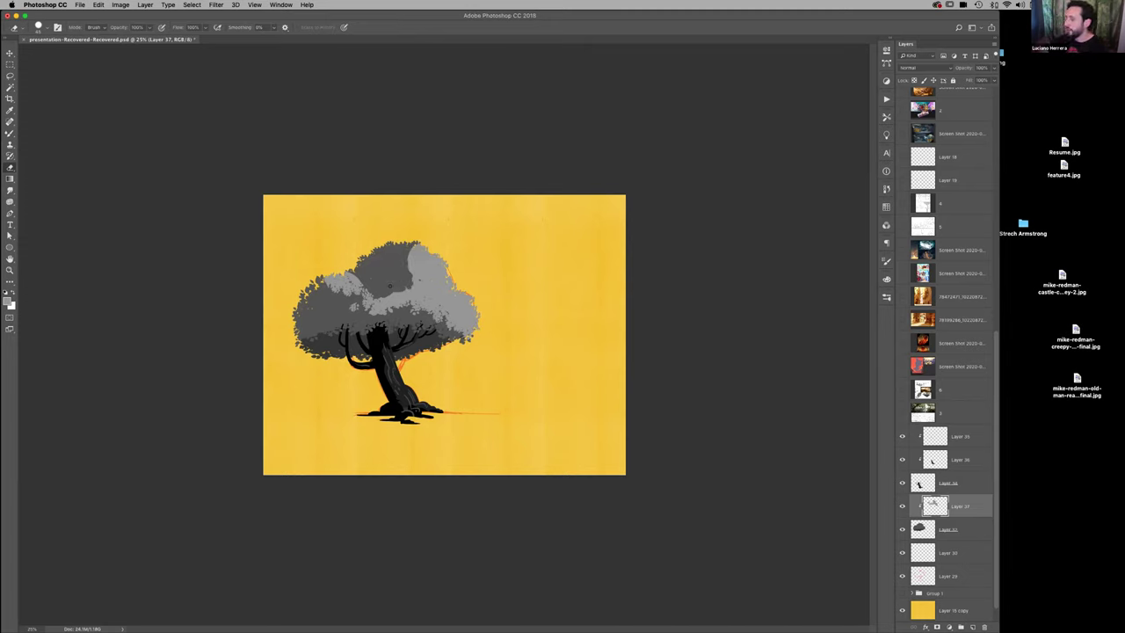
pyautogui.press('b')
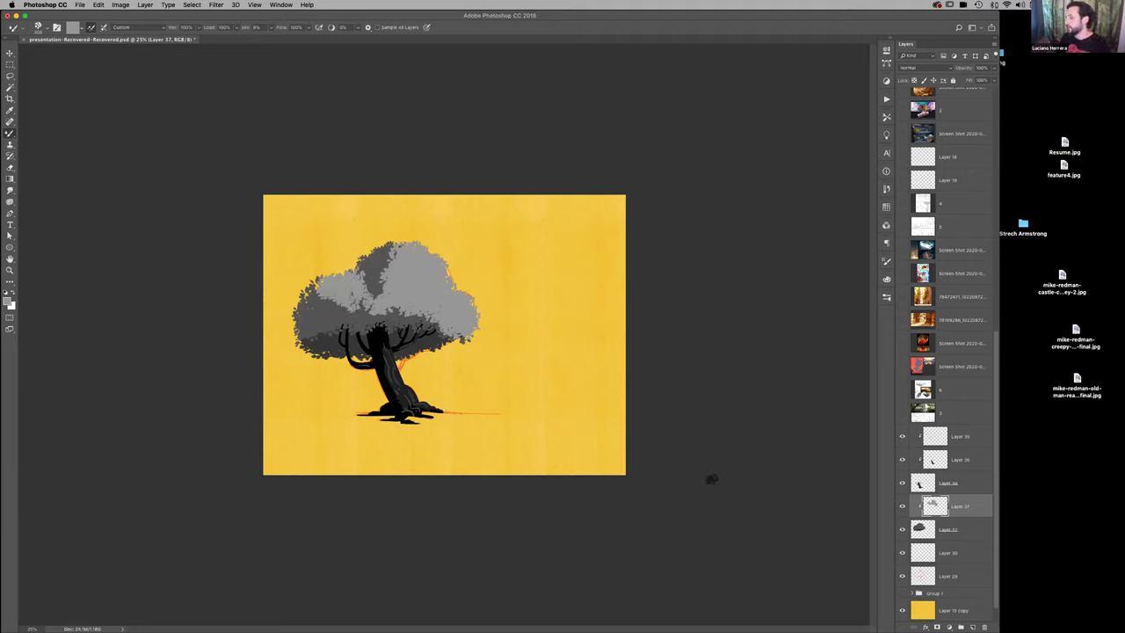
pyautogui.press('super+minus')
pyautogui.press('super+minus')
pyautogui.press('super+equal')
pyautogui.press('super+equal')
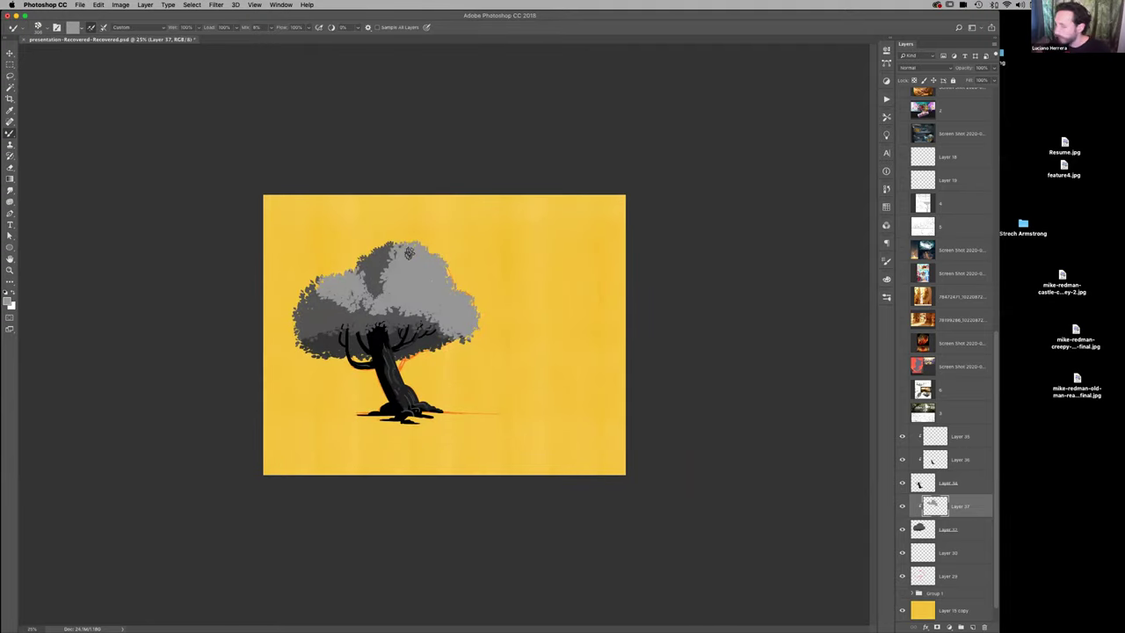
# Lasso the lower part of the canopy highlight above the branches and delete it
pyautogui.press('l')
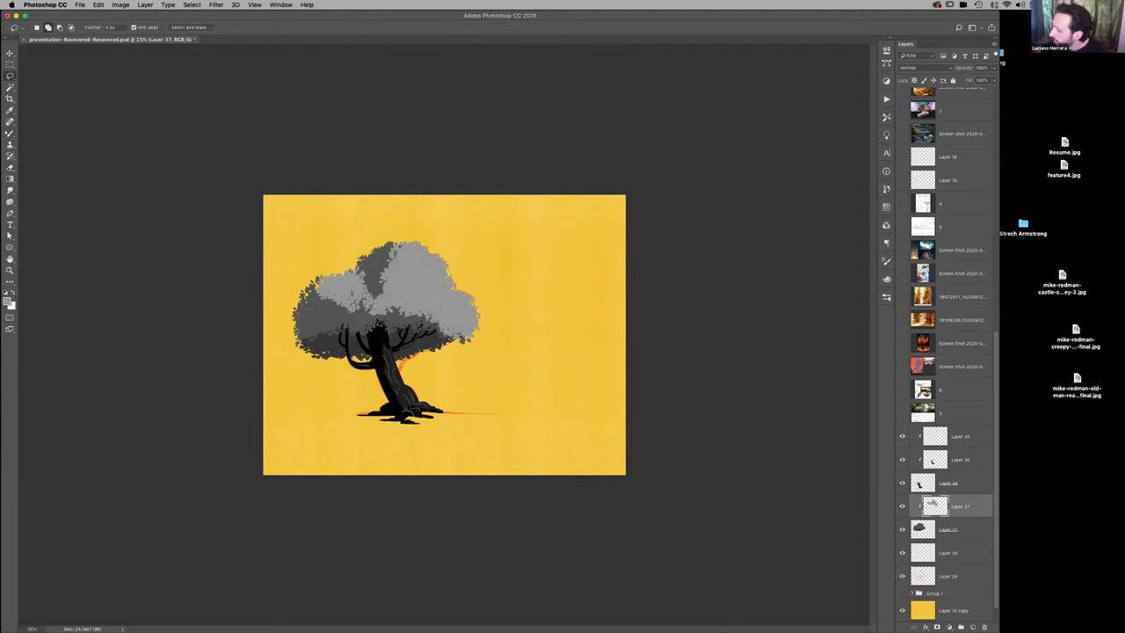
pyautogui.moveTo(455, 324)
pyautogui.mouseDown()
pyautogui.moveTo(479, 350)
pyautogui.moveTo(448, 363)
pyautogui.moveTo(400, 361)
pyautogui.mouseUp()
pyautogui.press('super+d')
pyautogui.moveTo(407, 363); pyautogui.dragTo(394, 360)
pyautogui.press('Delete')
pyautogui.press('super+d')
# Repaint the highlight's lower edge with light grey leaves and extend the highlight across the canopy's left lobe
pyautogui.press('b')
pyautogui.moveTo(468, 321)
pyautogui.mouseDown()
pyautogui.moveTo(429, 312)
pyautogui.moveTo(443, 302)
pyautogui.moveTo(462, 326)
pyautogui.mouseUp()
pyautogui.moveTo(393, 276)
pyautogui.mouseDown()
pyautogui.moveTo(387, 286)
pyautogui.moveTo(420, 299)
pyautogui.moveTo(438, 281)
pyautogui.mouseUp()
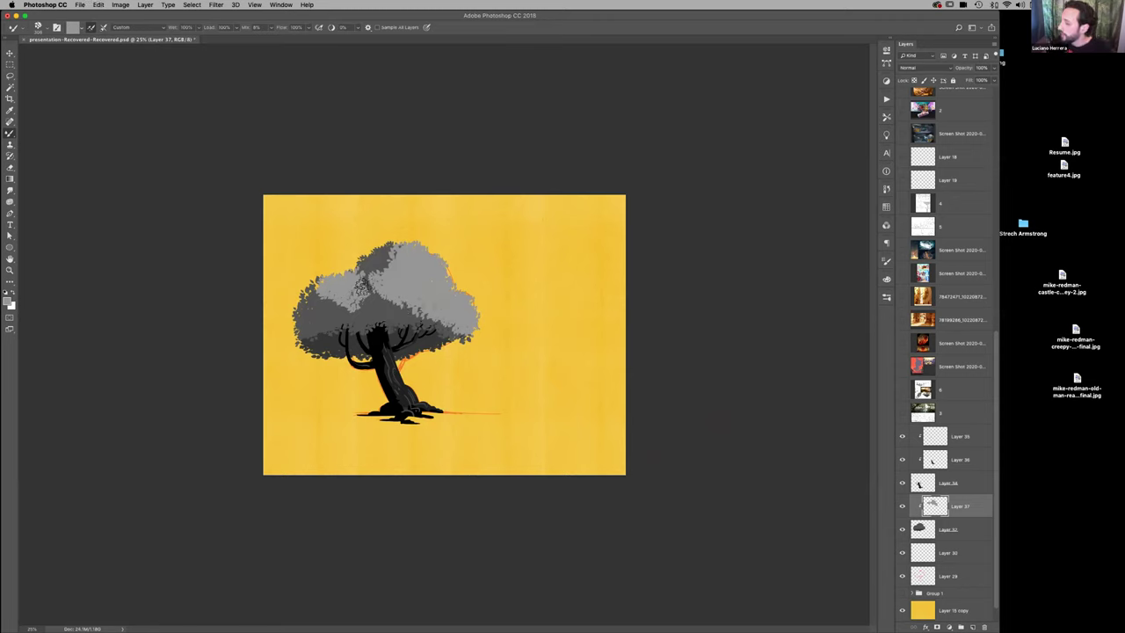
pyautogui.moveTo(325, 286)
pyautogui.mouseDown()
pyautogui.moveTo(361, 280)
pyautogui.moveTo(362, 256)
pyautogui.moveTo(321, 280)
pyautogui.moveTo(351, 295)
pyautogui.mouseUp()
pyautogui.press('super+z')
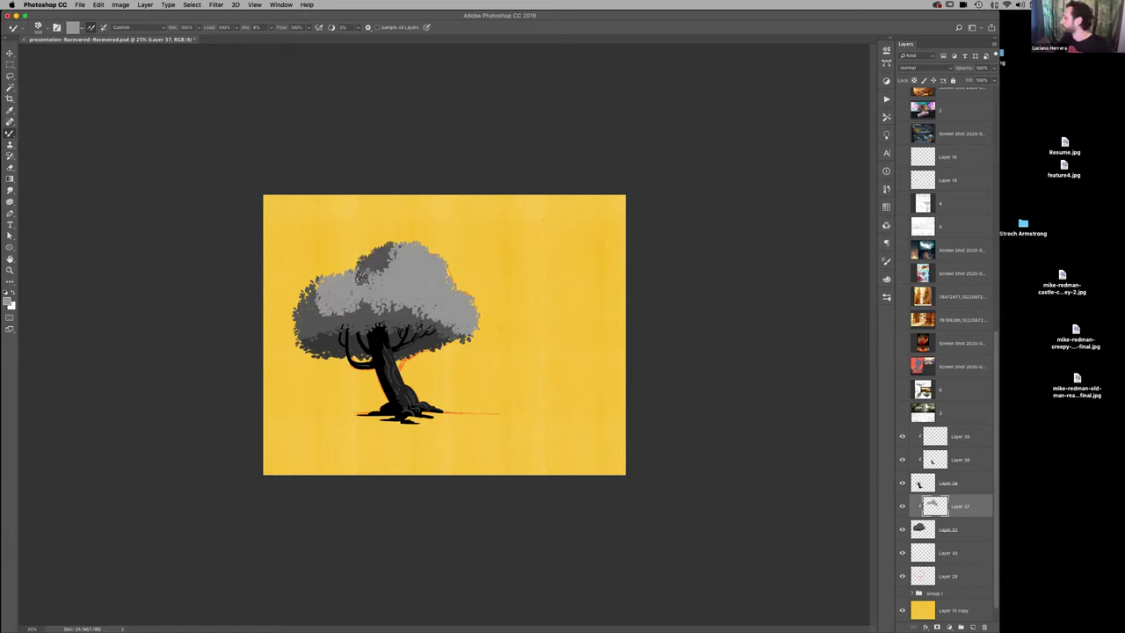
# Lower the canopy highlight layer's opacity to 41% and check the tree at a small size
pyautogui.click(994, 68)
pyautogui.moveTo(994, 77); pyautogui.dragTo(968, 78)
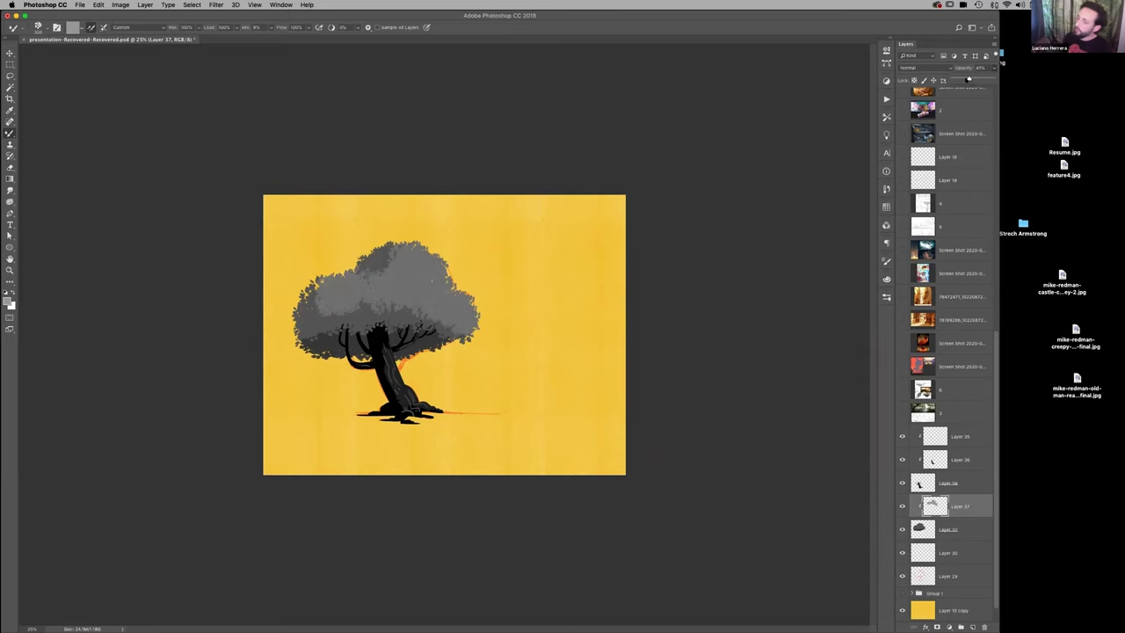
pyautogui.press('super+minus')
pyautogui.press('super+minus')
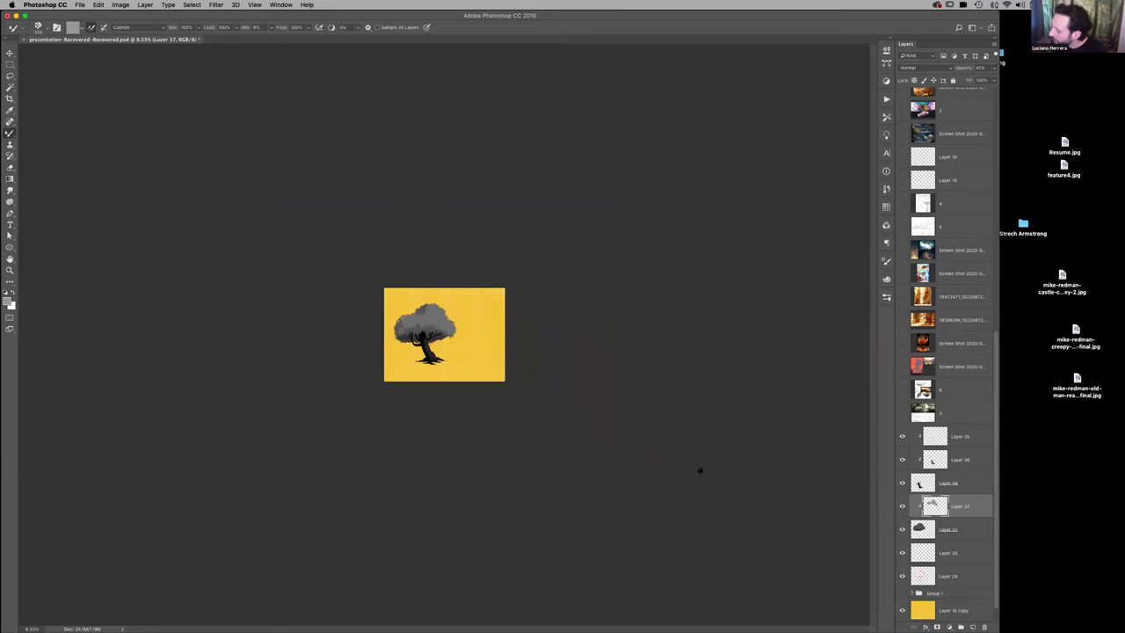
pyautogui.press('super+z')
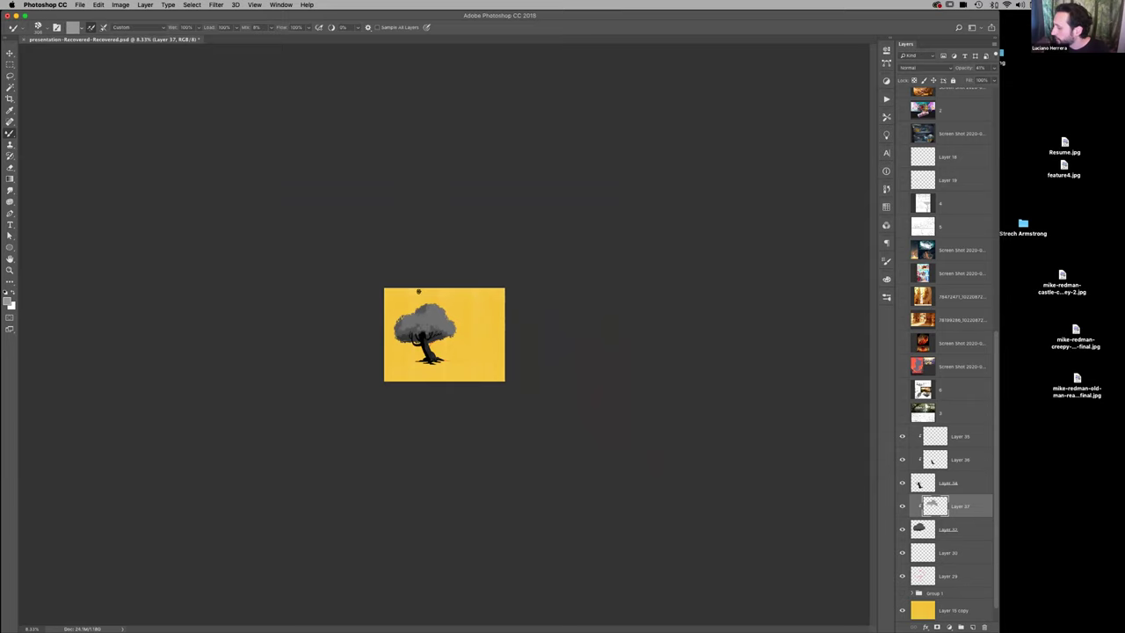
pyautogui.press('e')
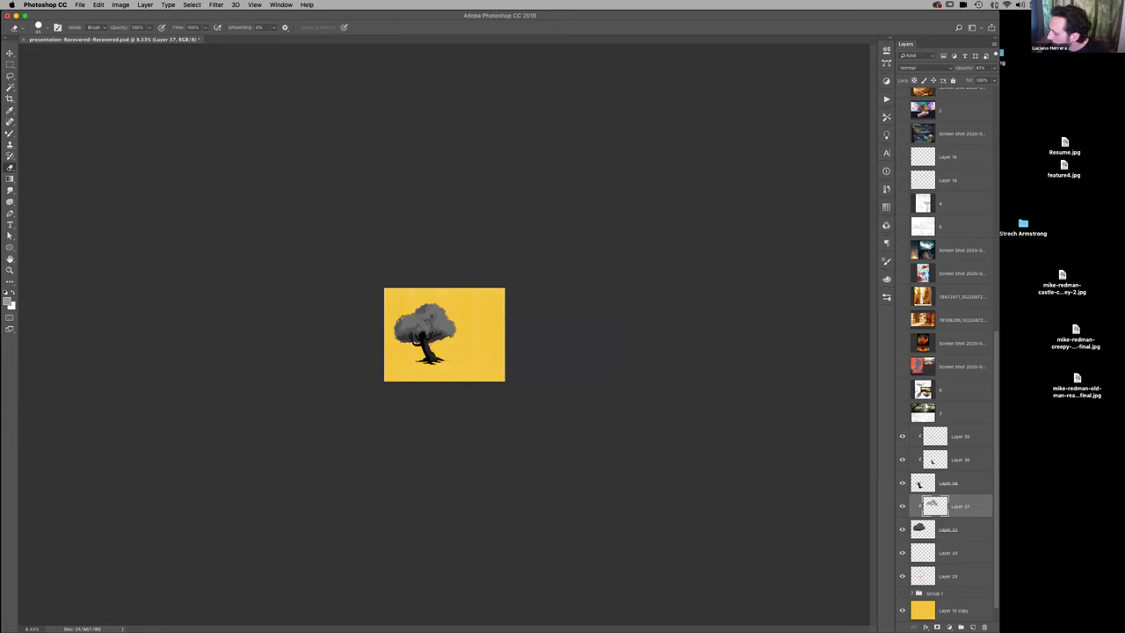
pyautogui.press('b')
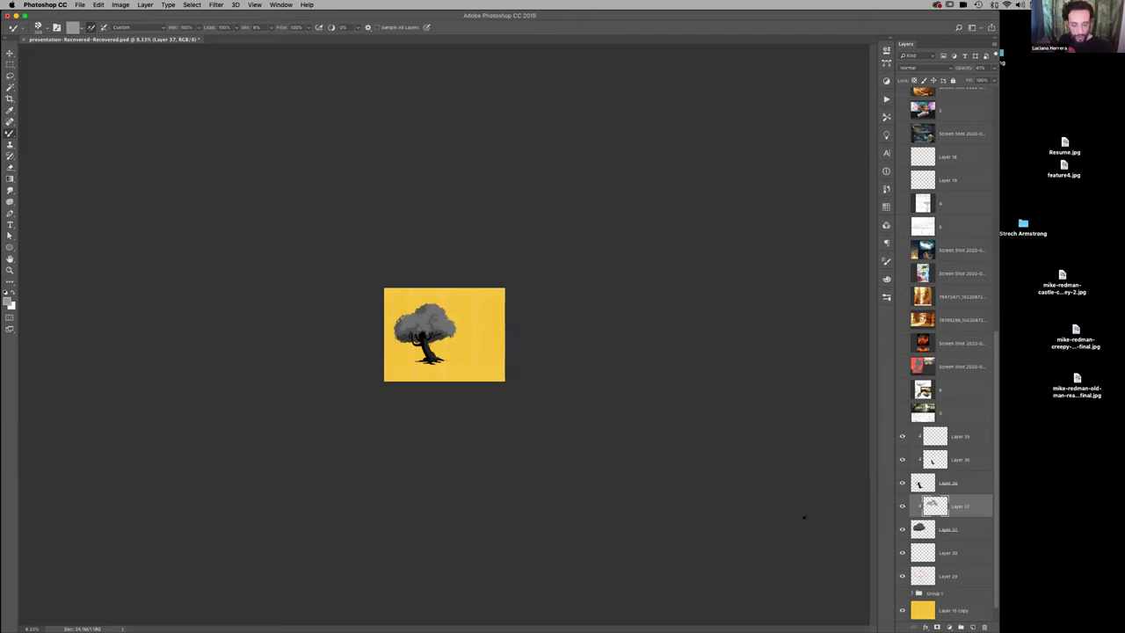
pyautogui.press('super+e')
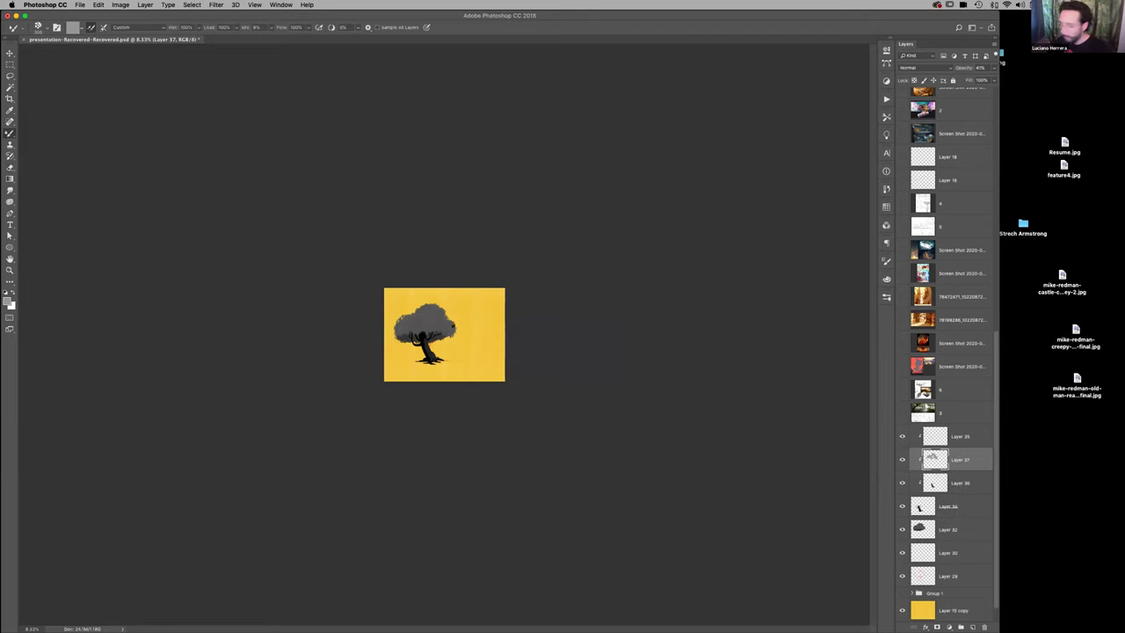
pyautogui.press('super+bracketleft')
pyautogui.press('super+bracketleft')
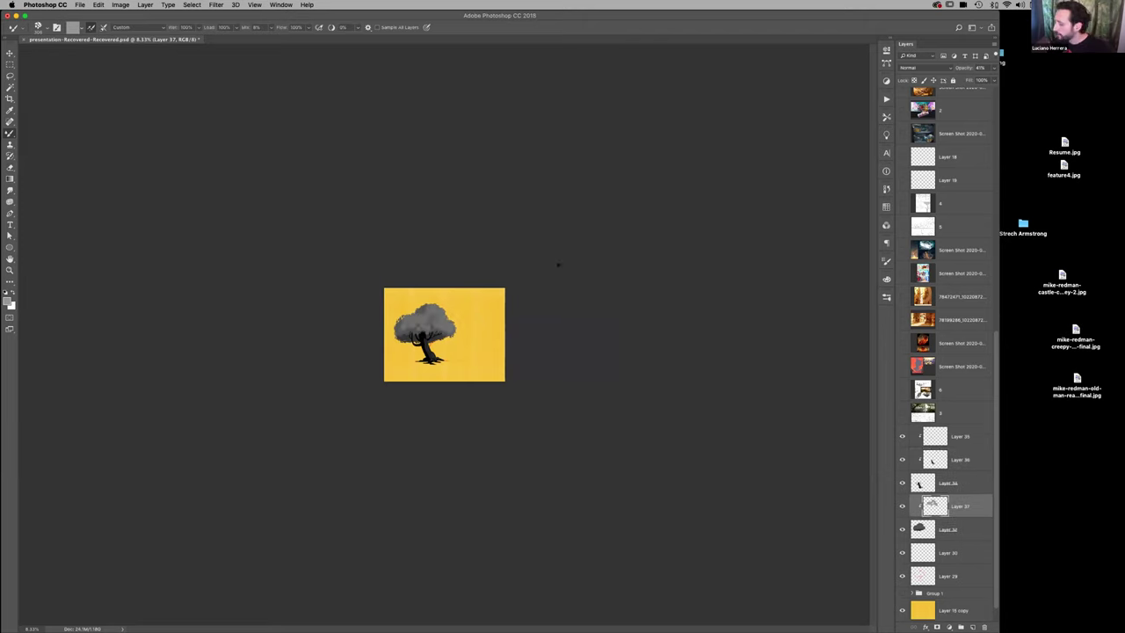
# Hide the sketch layer and fill a wide rectangle behind the tree's roots with grey on a new layer as the ground
pyautogui.press('super+equal')
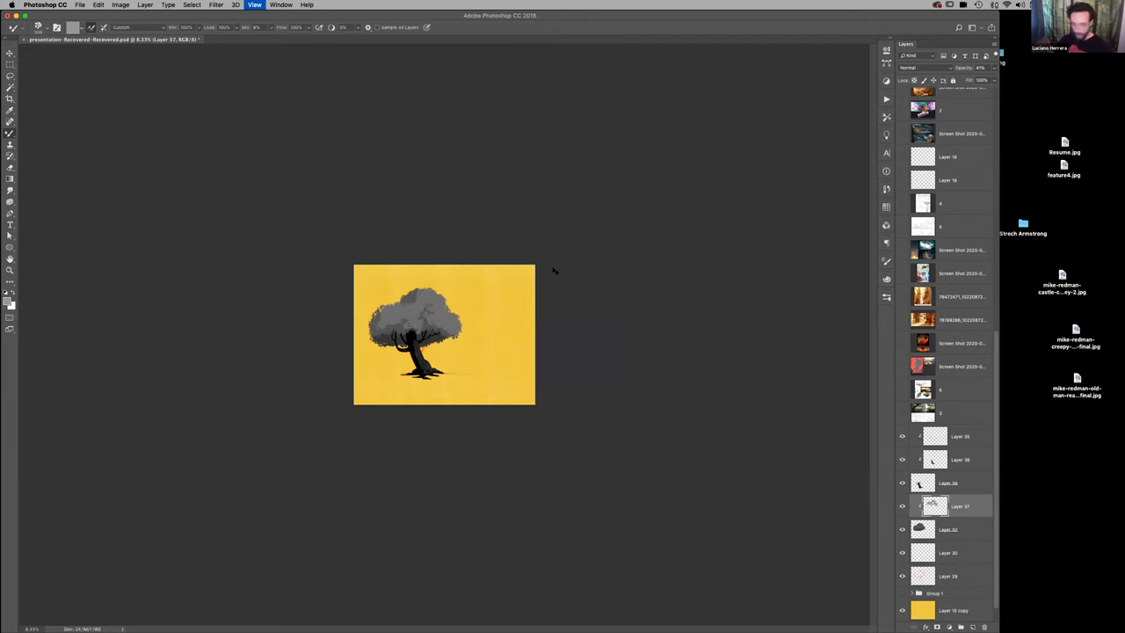
pyautogui.press('super+equal')
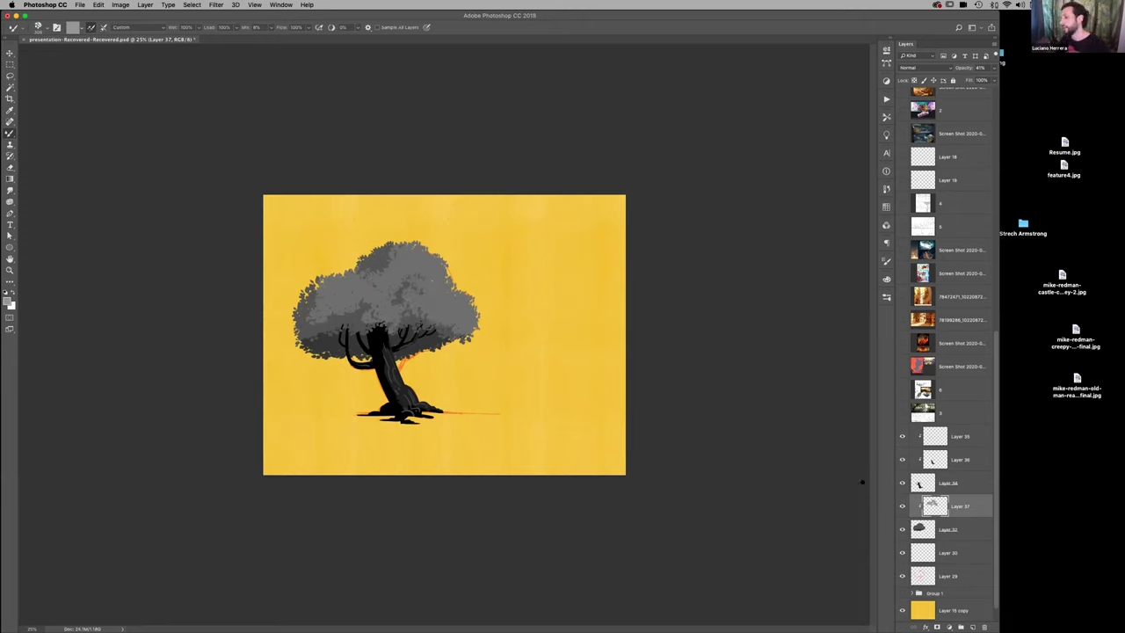
pyautogui.click(902, 576)
pyautogui.press('m')
pyautogui.moveTo(285, 441); pyautogui.dragTo(540, 408)
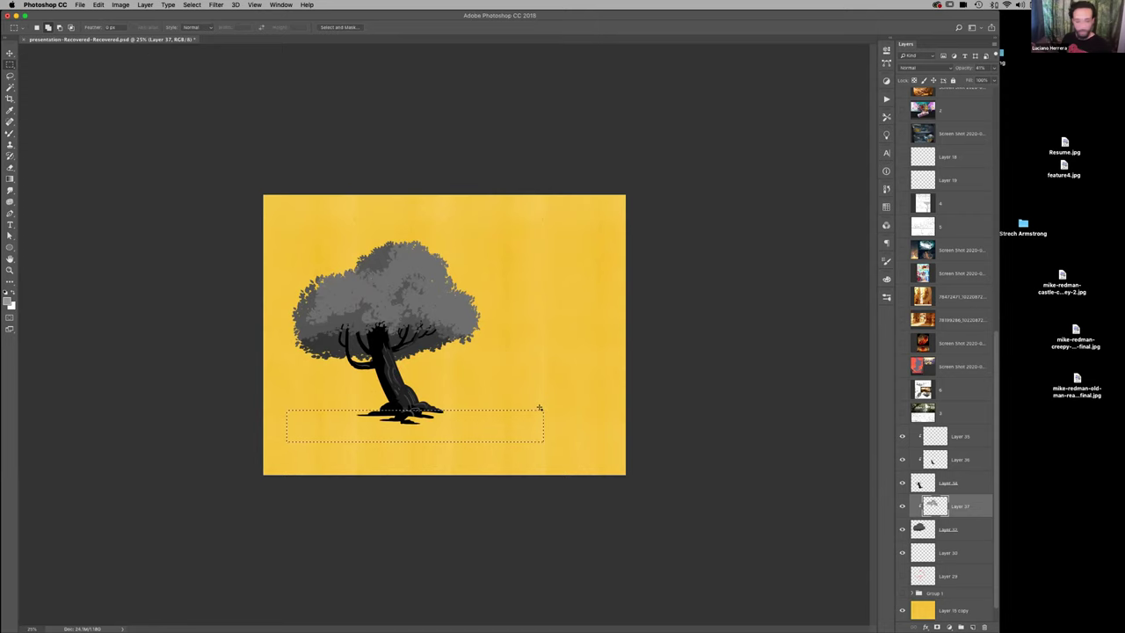
pyautogui.click(952, 575)
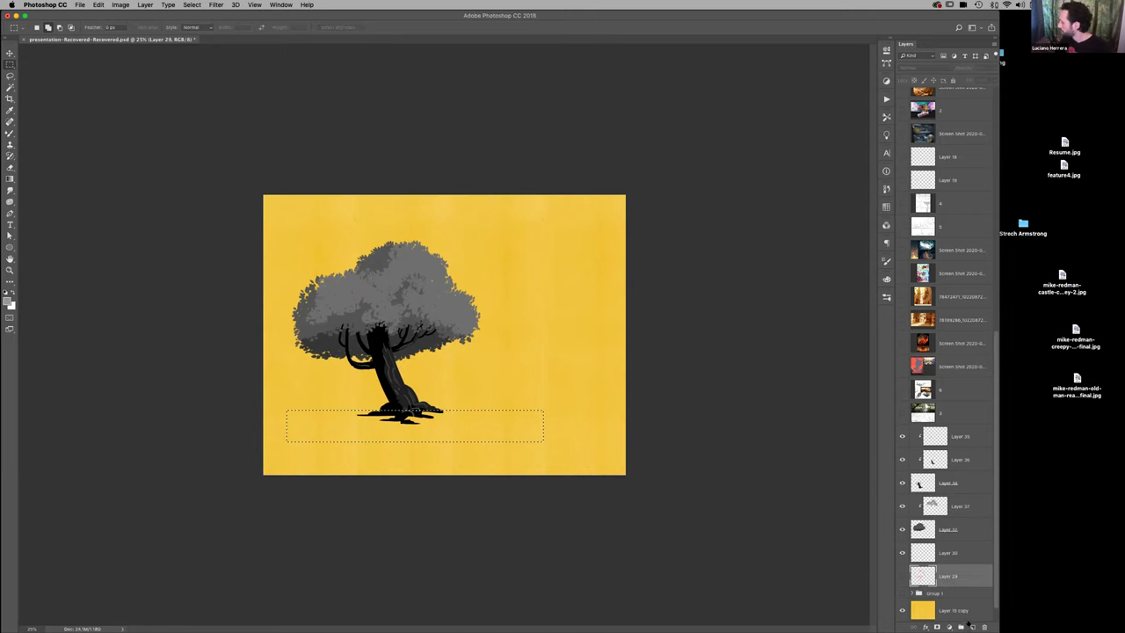
pyautogui.click(972, 626)
pyautogui.hotkey('alt', 'BackSpace')
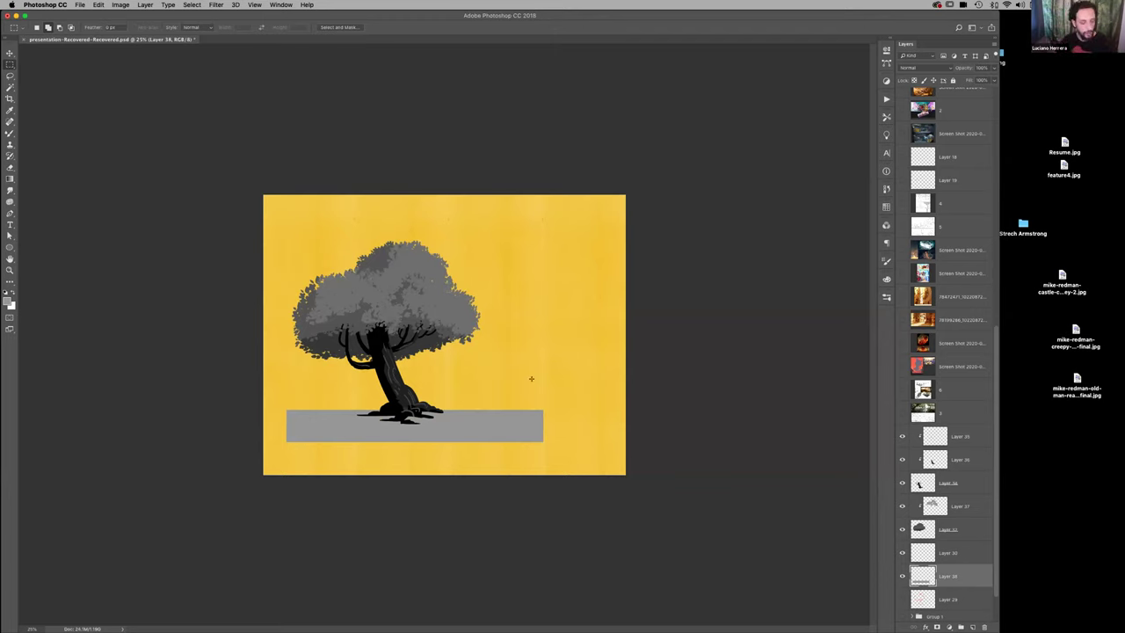
# Darken the ground rectangle to dark grey by lowering its lightness with Hue/Saturation
pyautogui.press('super+u')
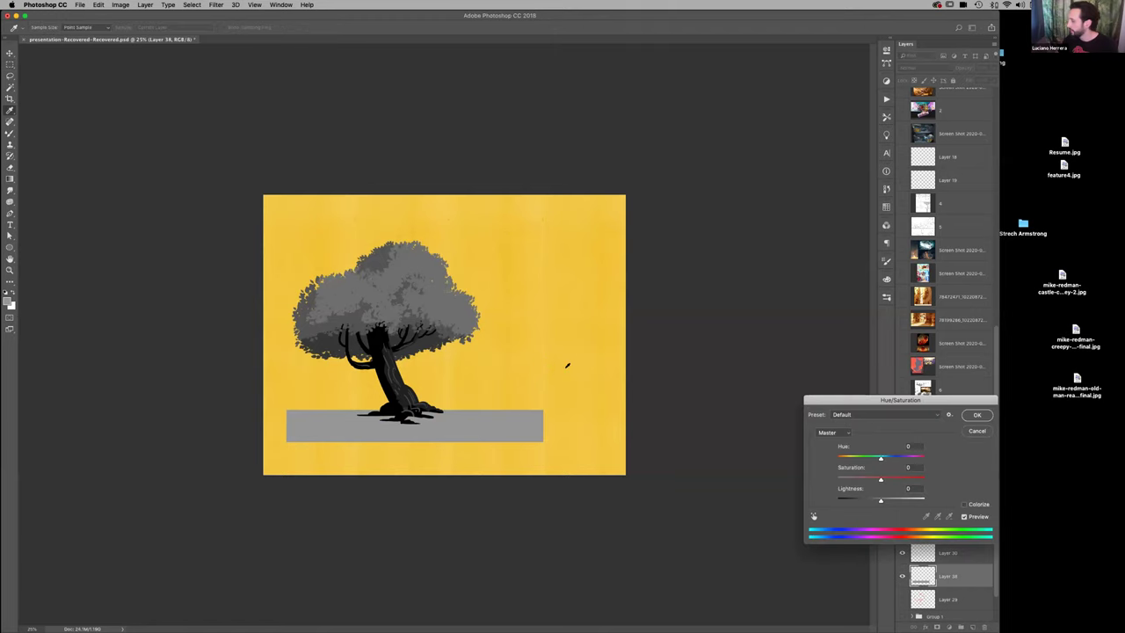
pyautogui.moveTo(881, 501); pyautogui.dragTo(857, 499)
pyautogui.click(966, 419)
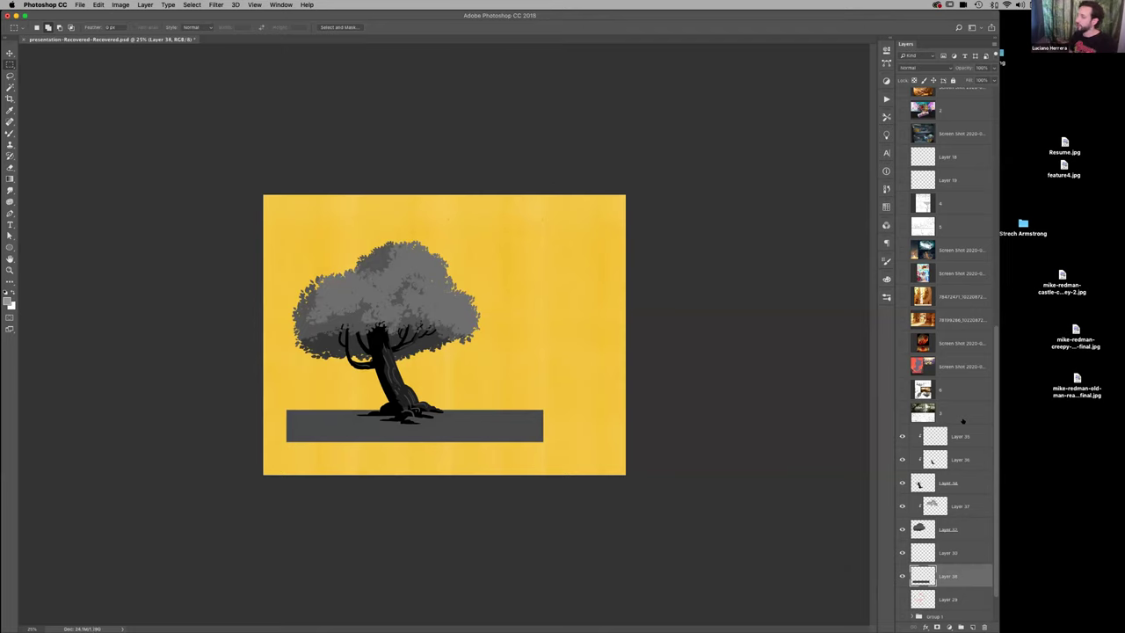
# Duplicate the ground rectangle beneath itself, stretch the copy up past the canopy as a backdrop, and lighten it to pale grey
pyautogui.press('super+j')
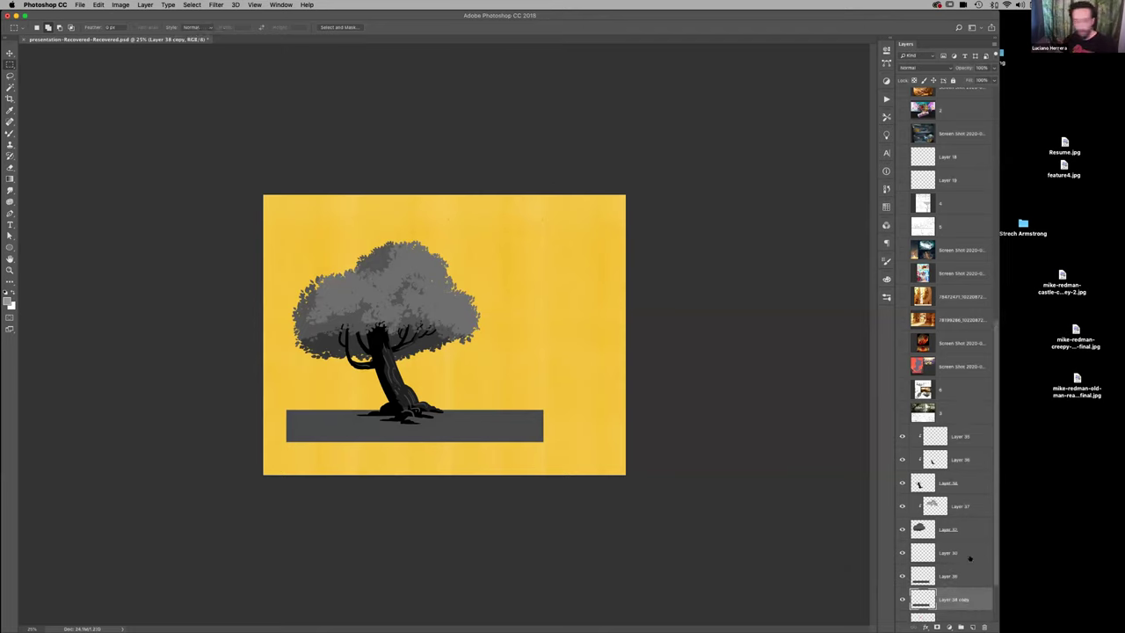
pyautogui.press('super+t')
pyautogui.moveTo(414, 412); pyautogui.dragTo(397, 215)
pyautogui.press('Return')
pyautogui.press('super+u')
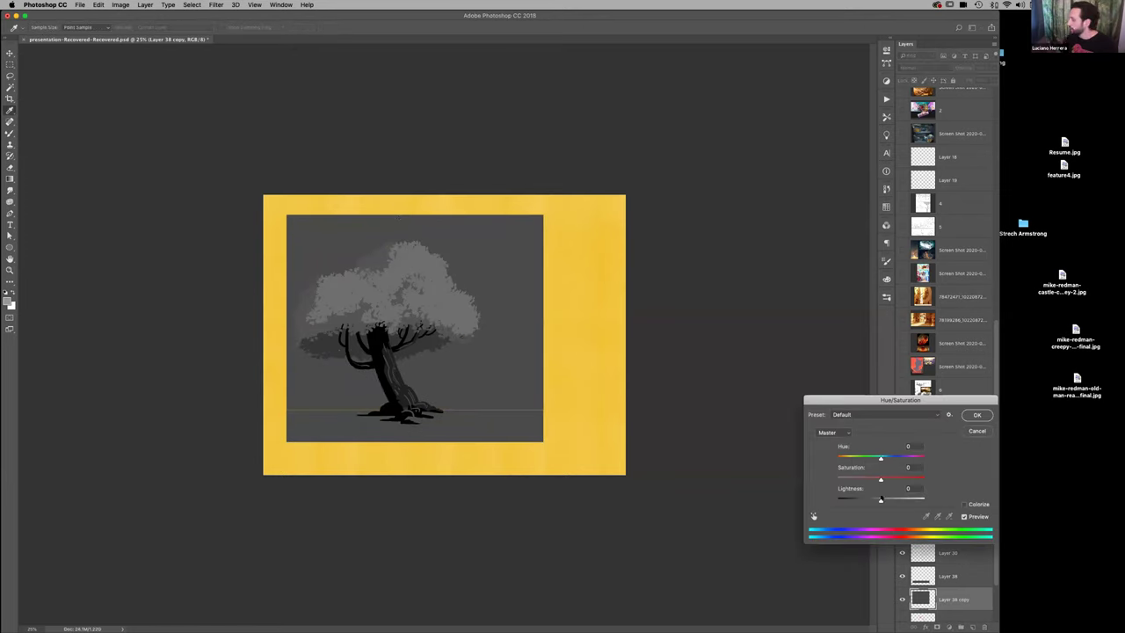
pyautogui.moveTo(881, 500); pyautogui.dragTo(911, 498)
pyautogui.click(974, 416)
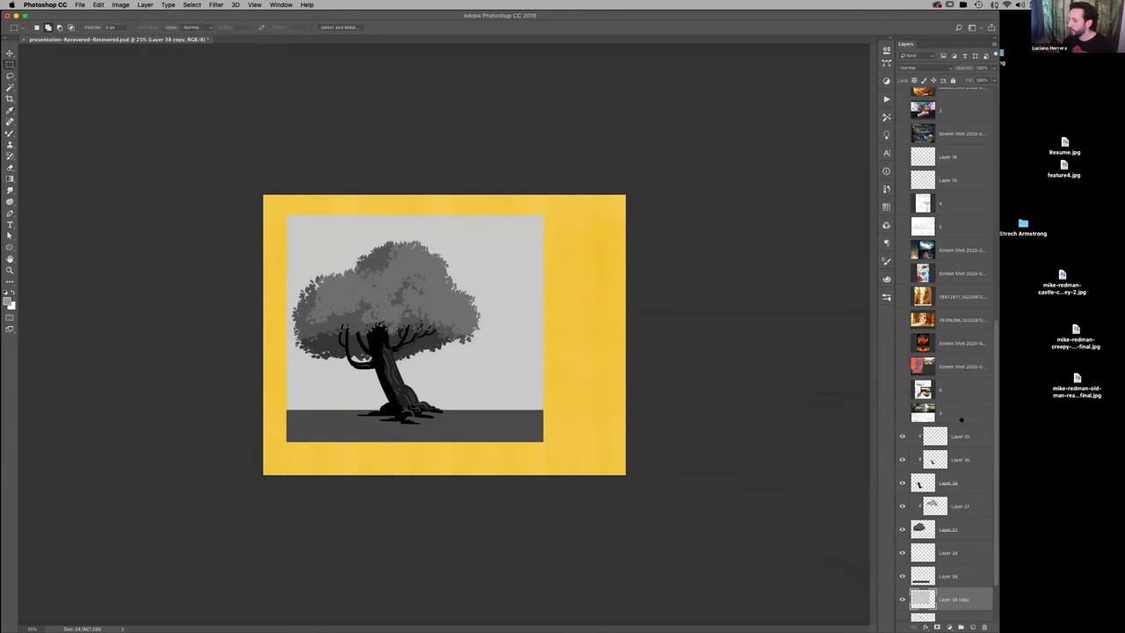
# Nudge the pale backdrop down slightly and darken it to mid grey with a Hue/Saturation lightness of -20
pyautogui.press('v')
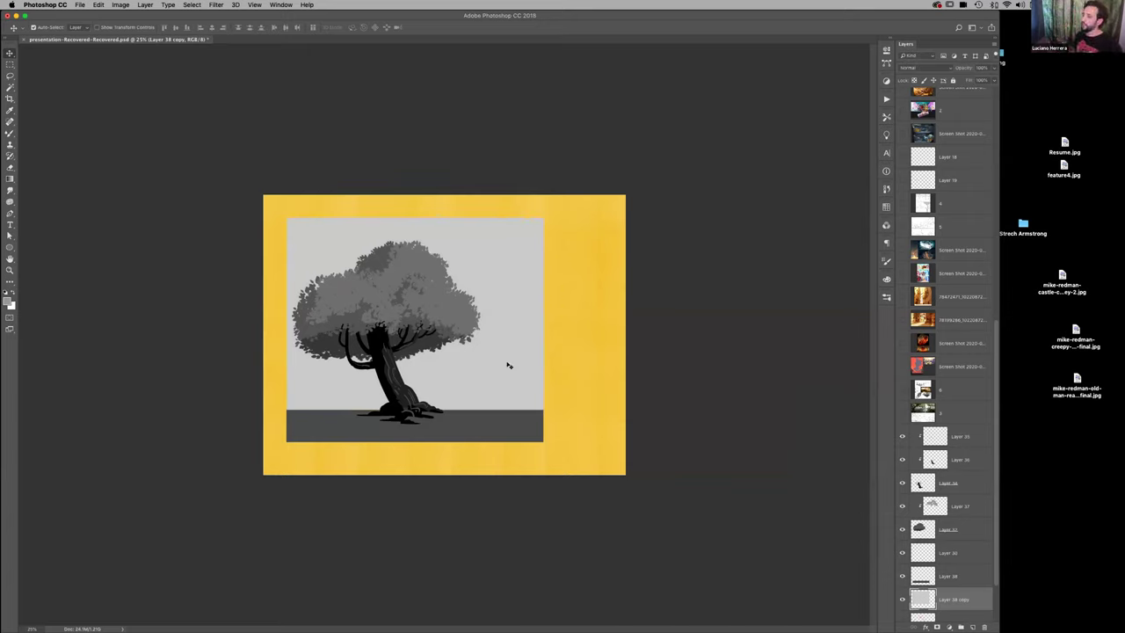
pyautogui.press('super+u')
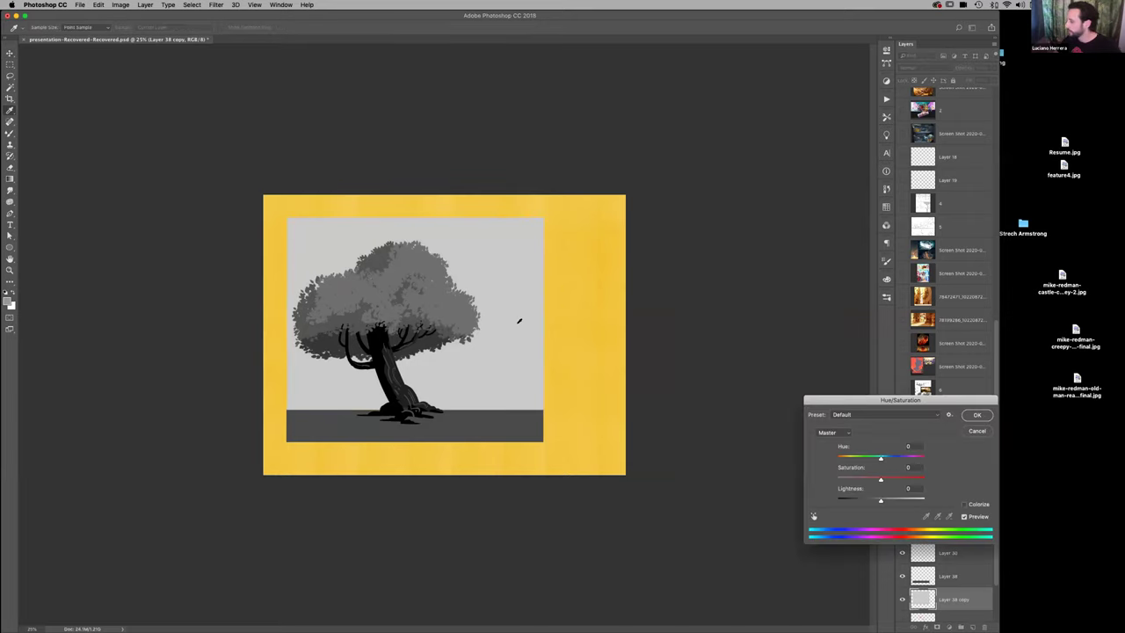
pyautogui.moveTo(881, 499); pyautogui.dragTo(870, 501)
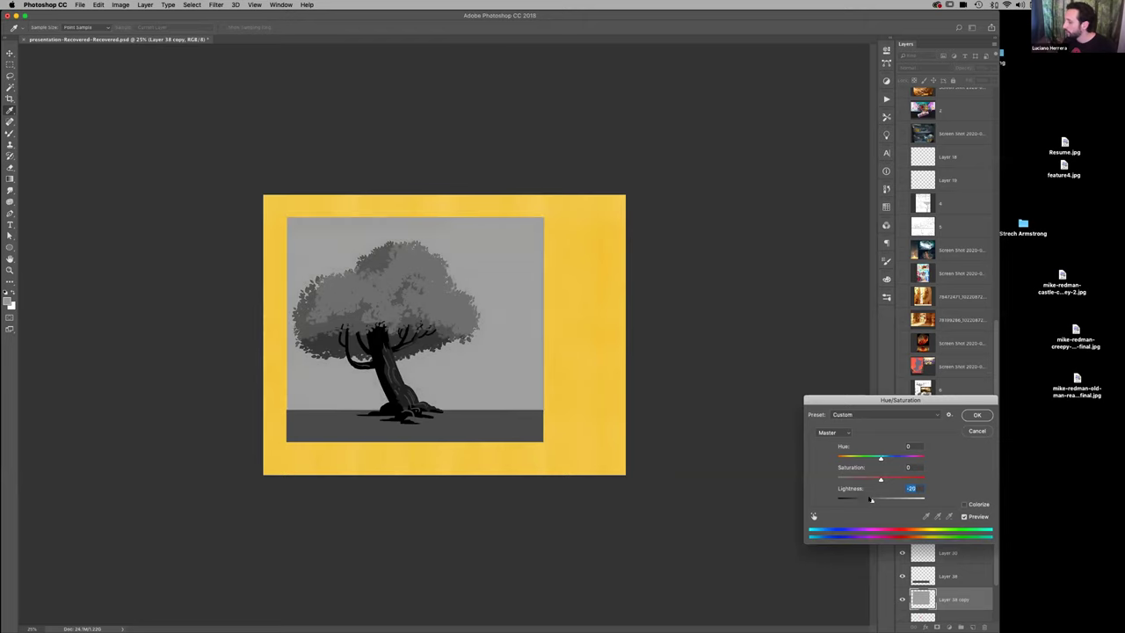
pyautogui.press('Return')
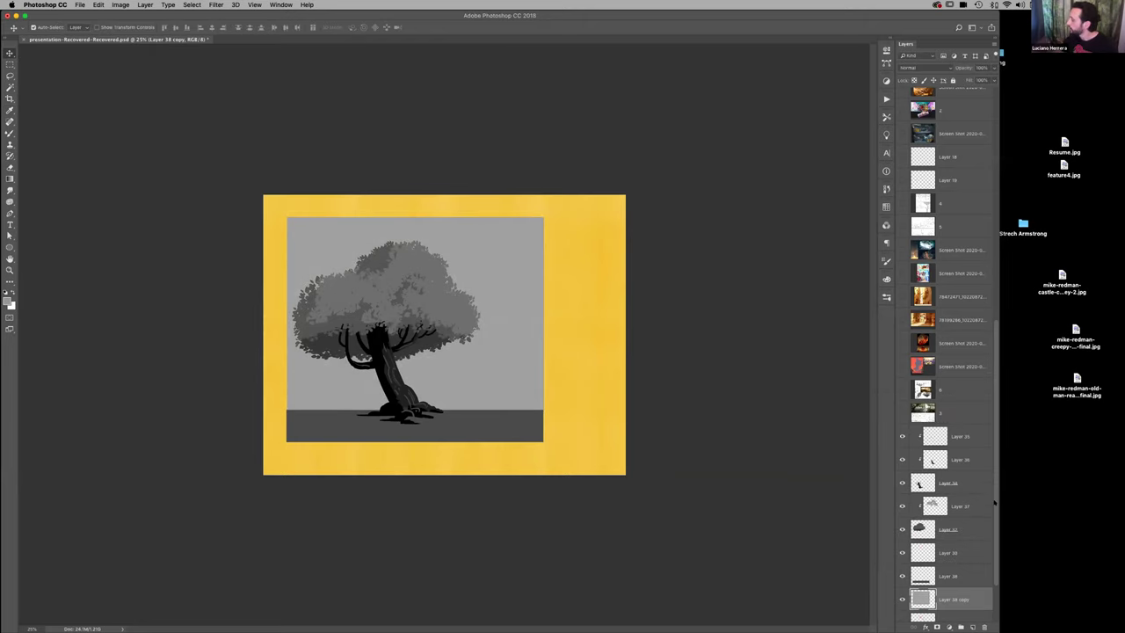
# Add a new layer above the grey backdrop and clip it to the backdrop
pyautogui.scroll(-3, 984, 580)
pyautogui.click(973, 627)
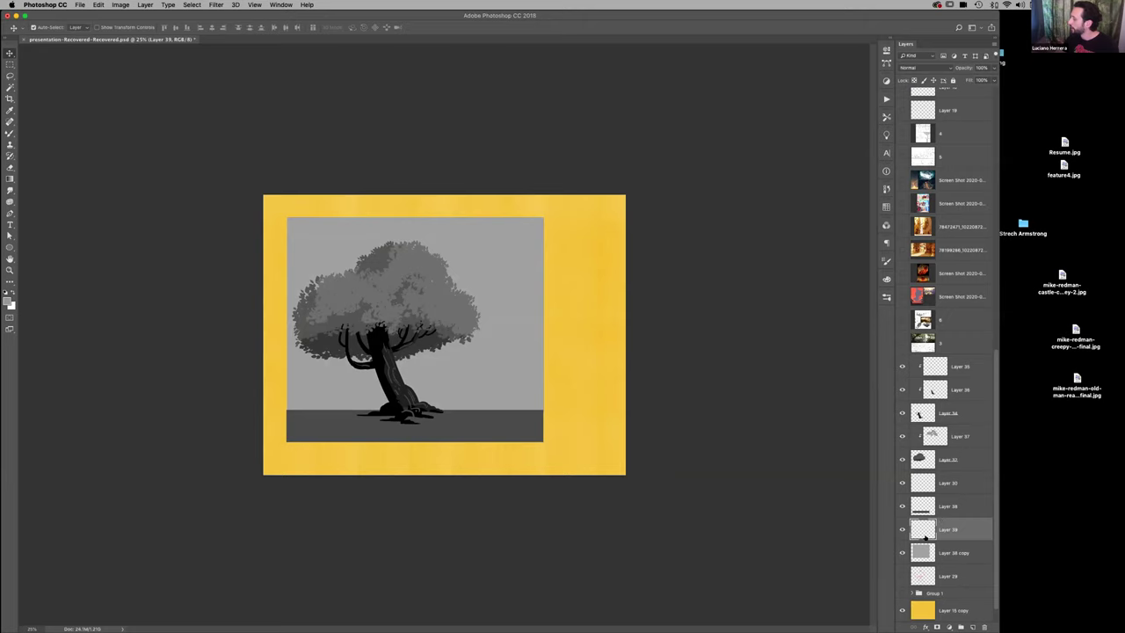
pyautogui.moveTo(921, 533); pyautogui.dragTo(925, 540)
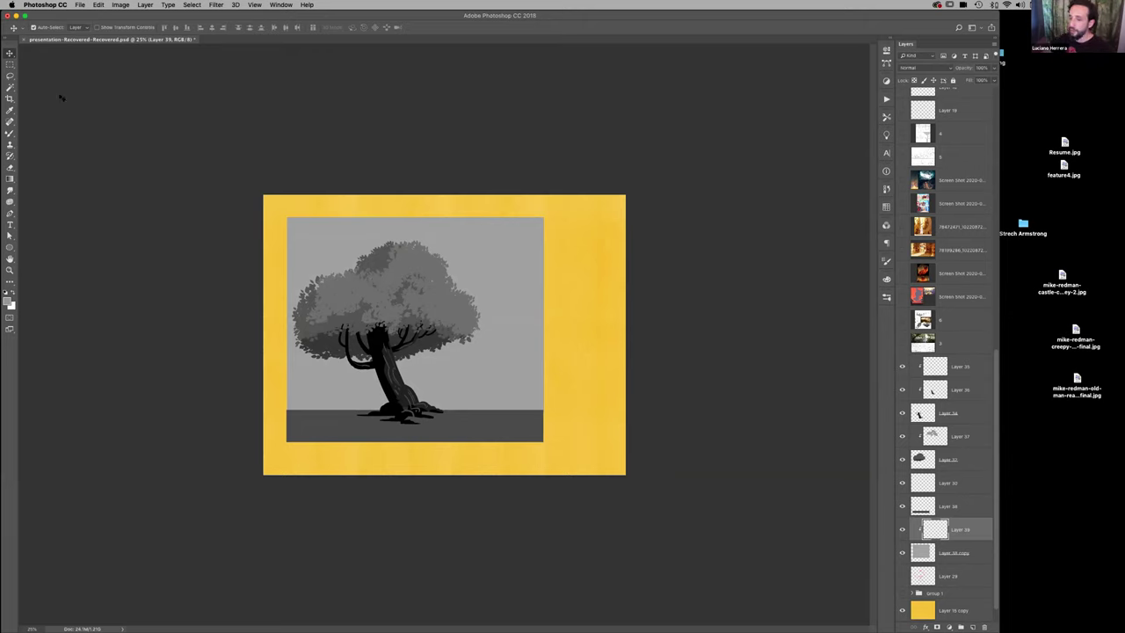
# Shade the upper part of the backdrop with a soft black-to-transparent gradient fading downward behind the canopy
pyautogui.press('g')
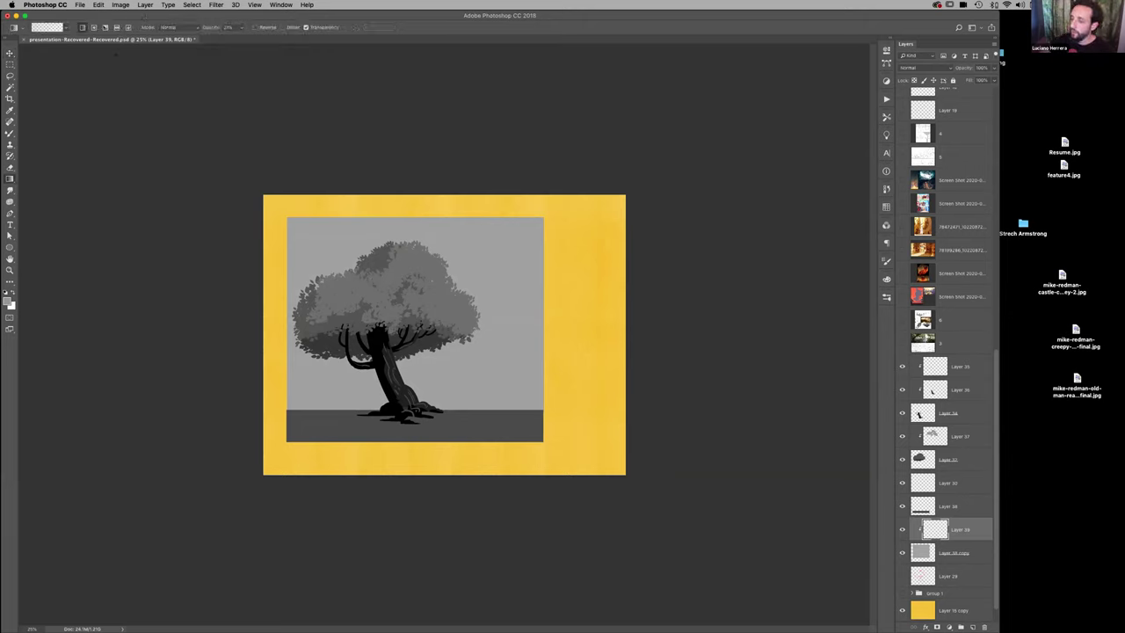
pyautogui.click(4, 291)
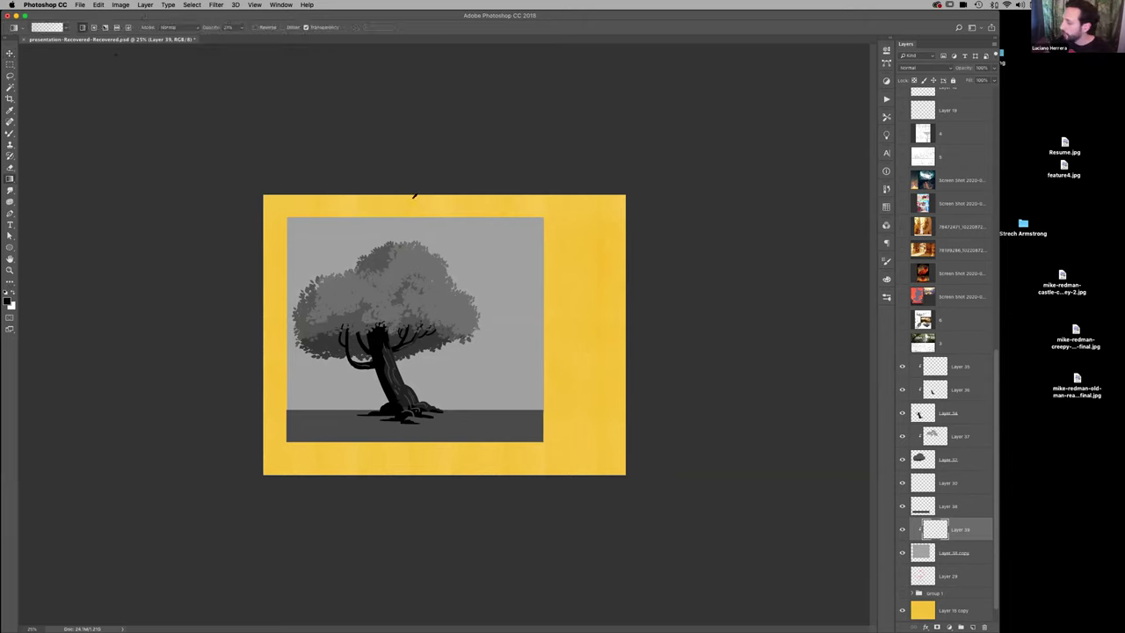
pyautogui.moveTo(407, 202); pyautogui.dragTo(407, 360)
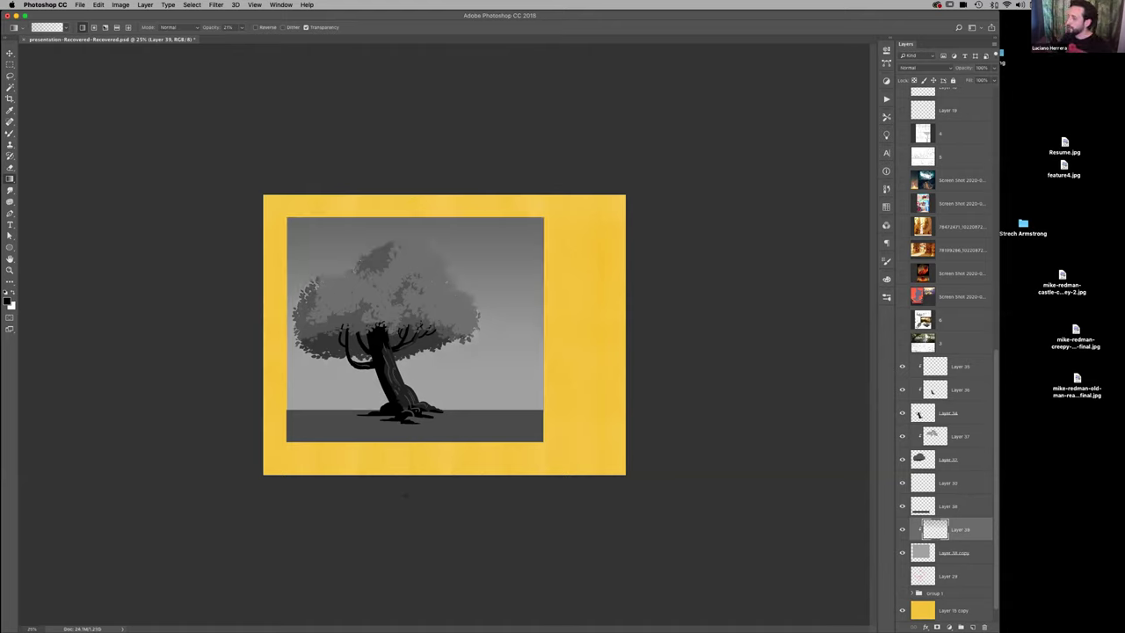
pyautogui.moveTo(408, 199); pyautogui.dragTo(408, 264)
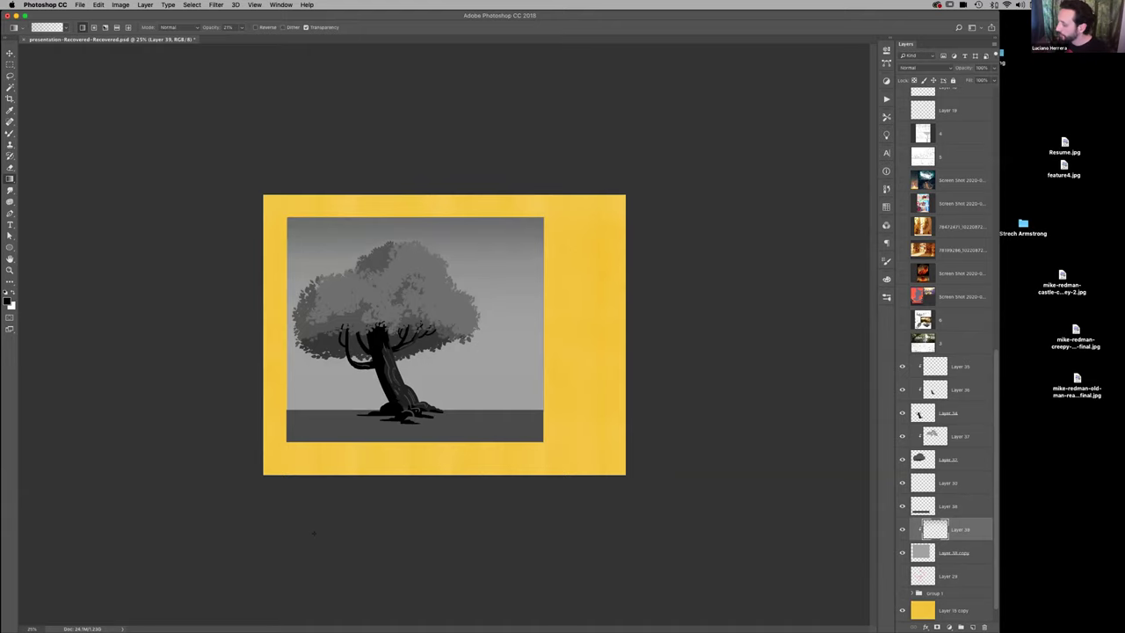
pyautogui.press('super+minus')
pyautogui.press('super+plus')
pyautogui.press('super+plus')
pyautogui.press('super+minus')
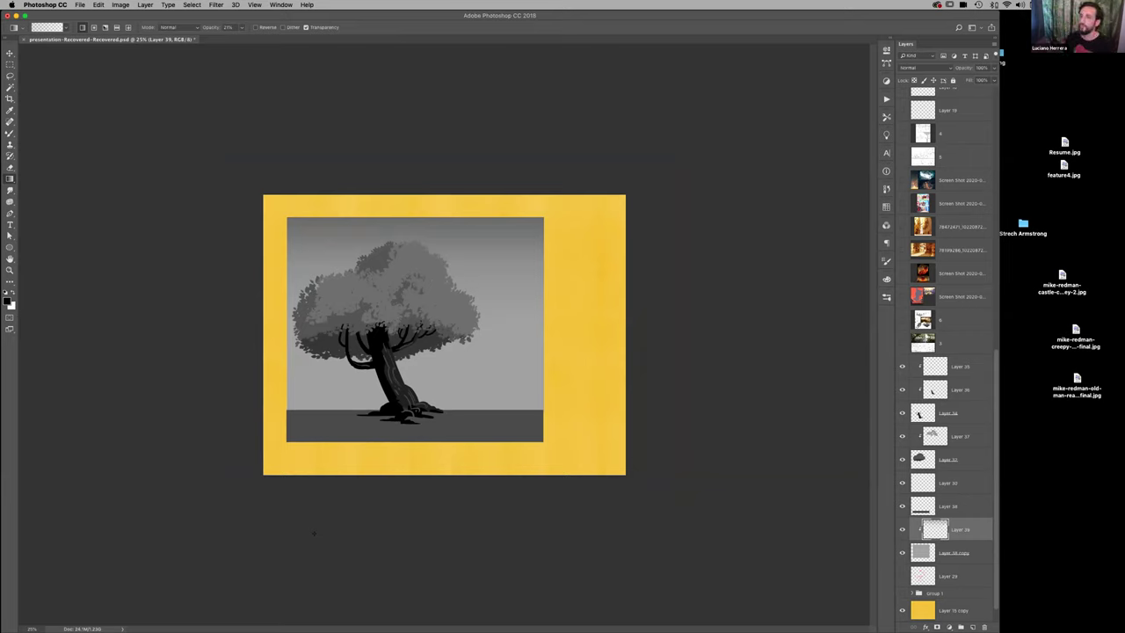
pyautogui.press('v')
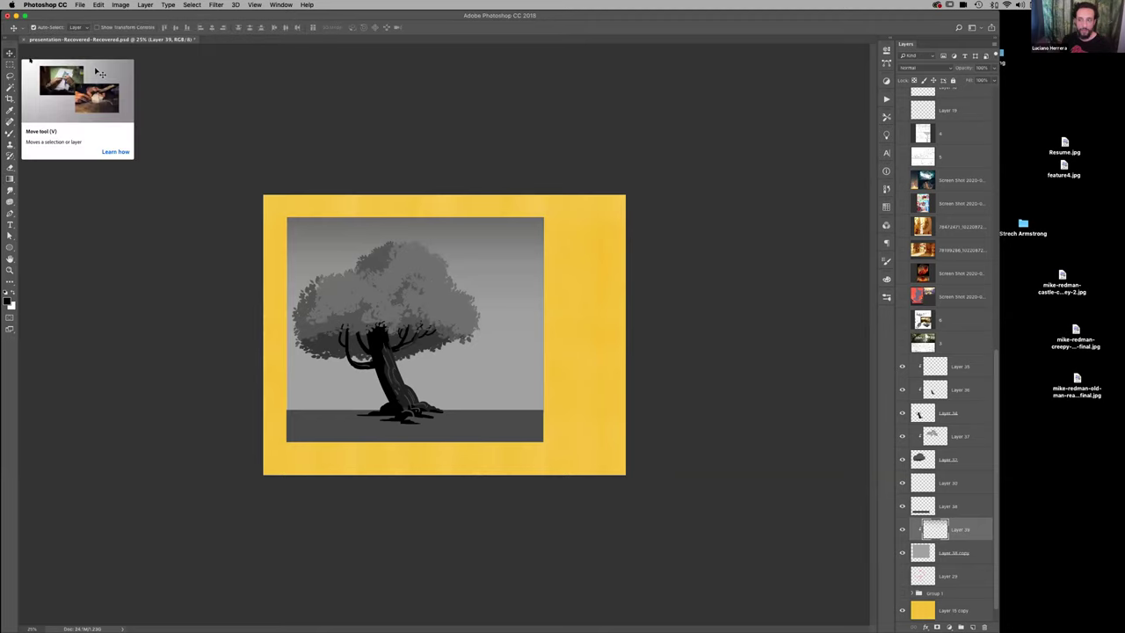